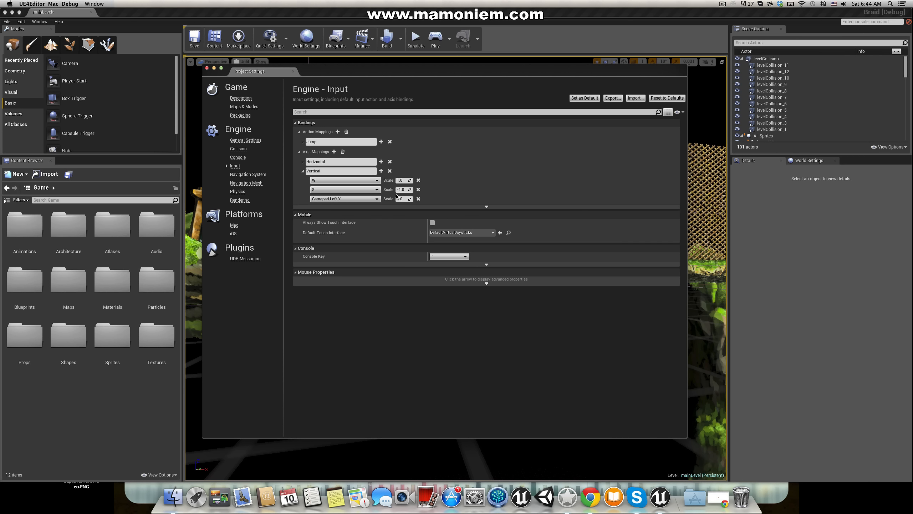
pyautogui.click(381, 171)
pyautogui.click(372, 209)
pyautogui.scroll(-10, 344, 318)
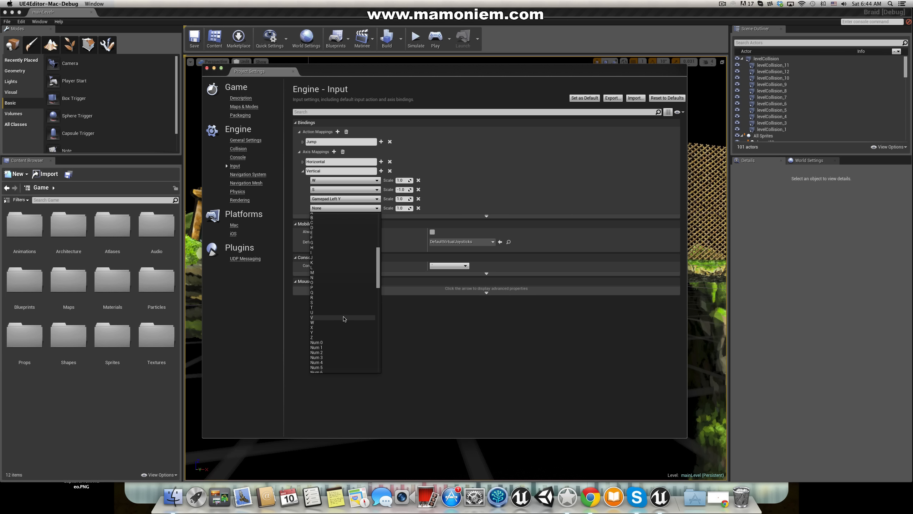
pyautogui.scroll(-5, 344, 318)
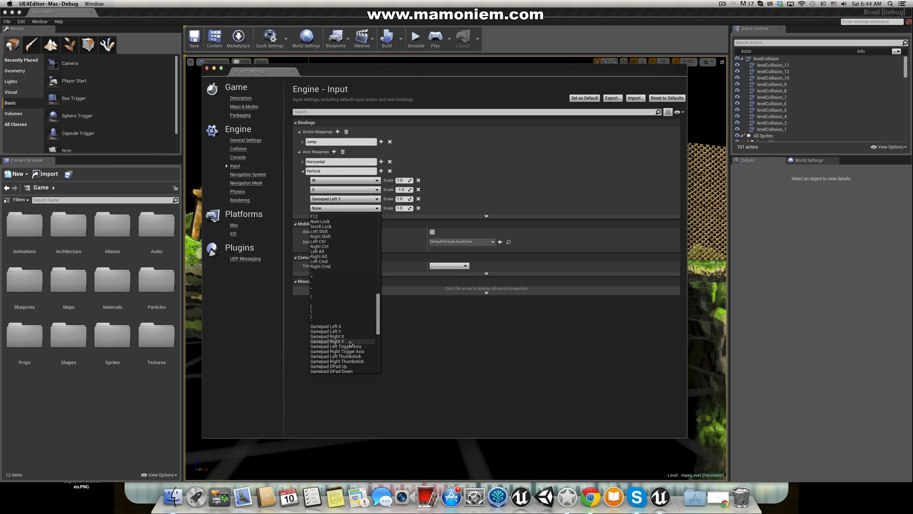
pyautogui.click(327, 341)
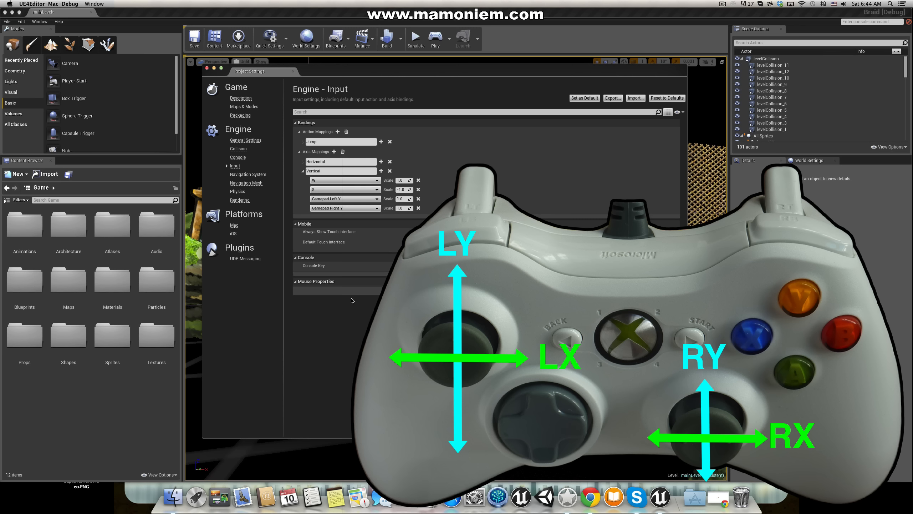
pyautogui.click(418, 208)
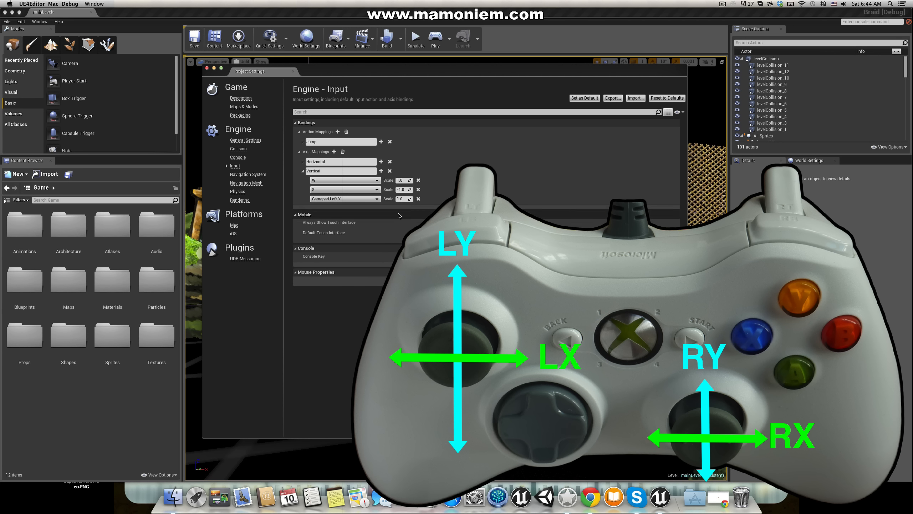
# Step: Remove the Gamepad Right X key from the Horizontal axis mapping
pyautogui.click(303, 170)
pyautogui.click(303, 161)
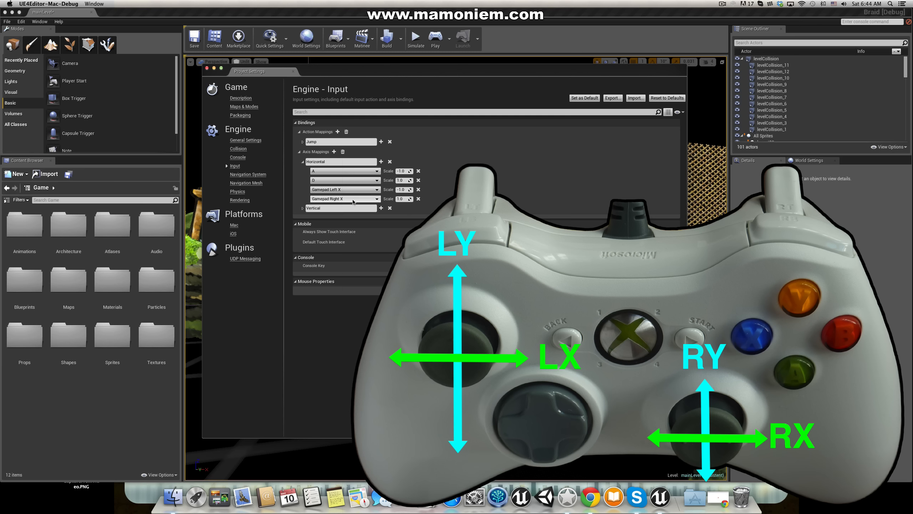
pyautogui.click(418, 199)
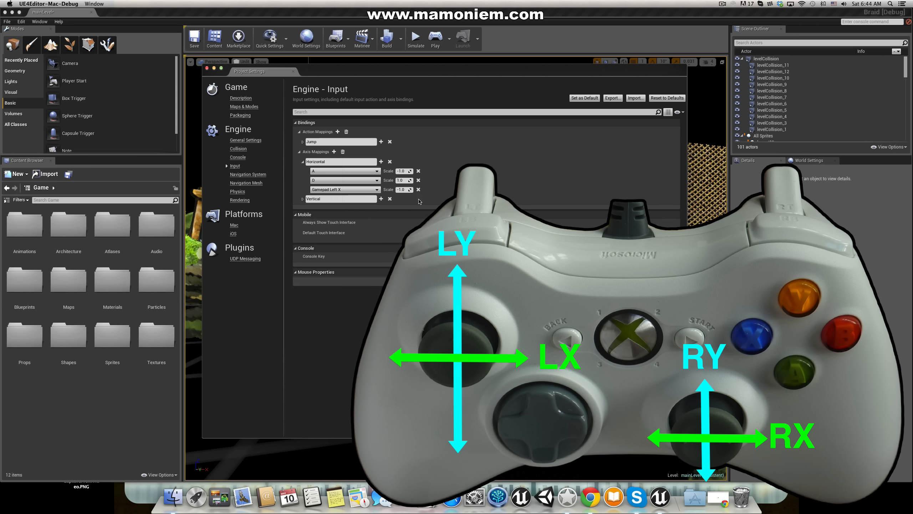
pyautogui.click(302, 162)
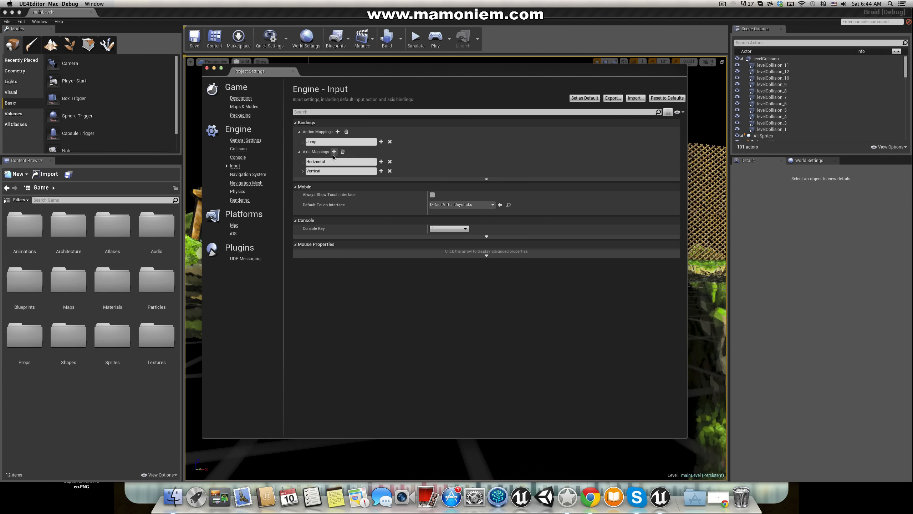
# Step: Add a new axis mapping named Rewinding
pyautogui.click(334, 152)
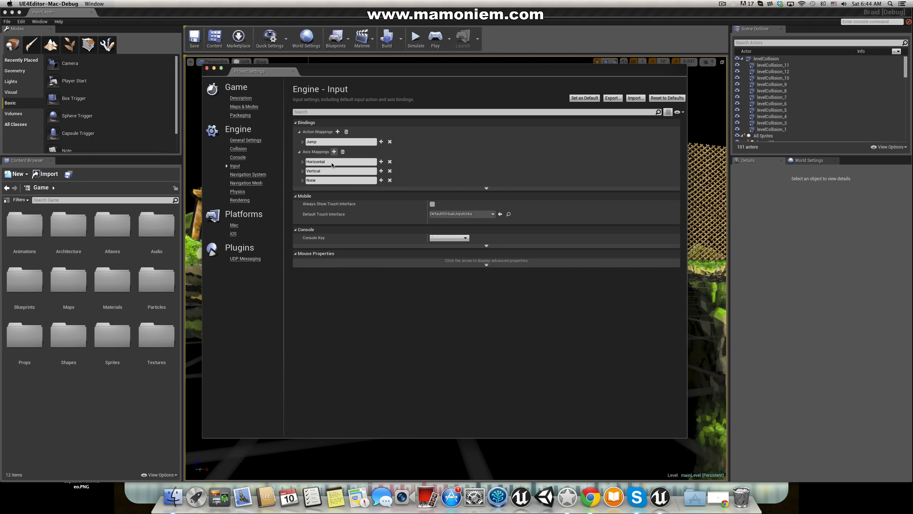
pyautogui.click(325, 180)
pyautogui.write('Rewinding')
# Step: Assign the Left Shift key to the Rewinding axis mapping
pyautogui.click(302, 180)
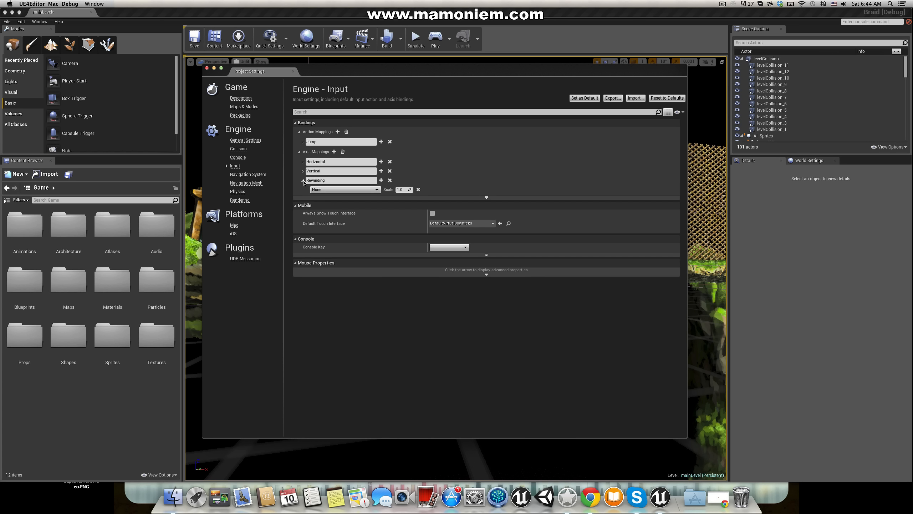
pyautogui.click(341, 189)
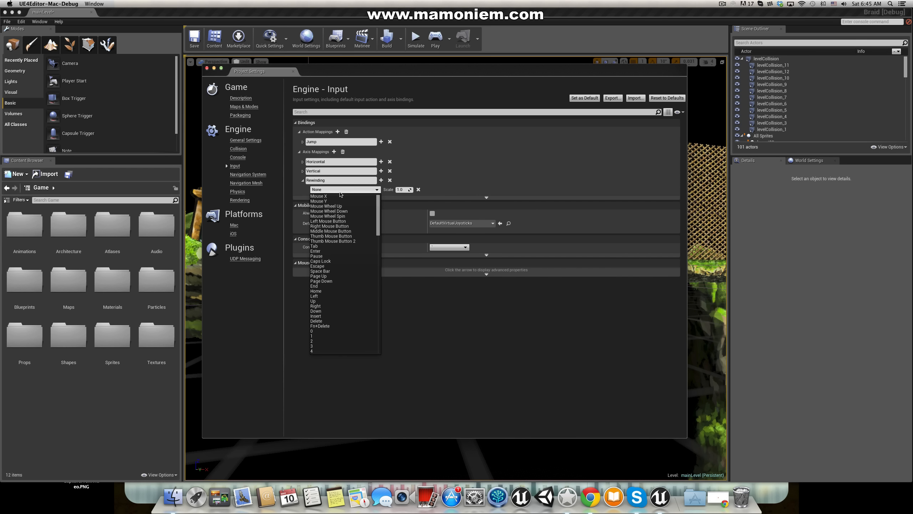
pyautogui.scroll(-15, 341, 259)
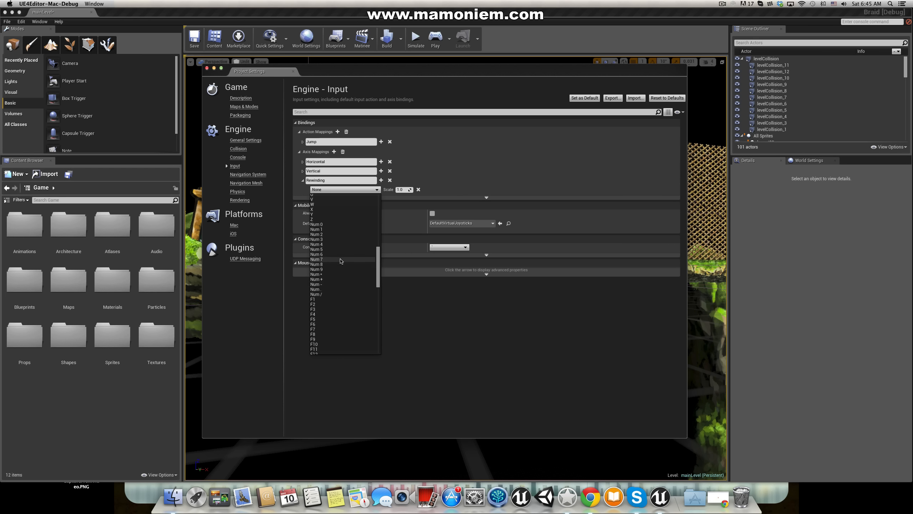
pyautogui.scroll(-3, 341, 261)
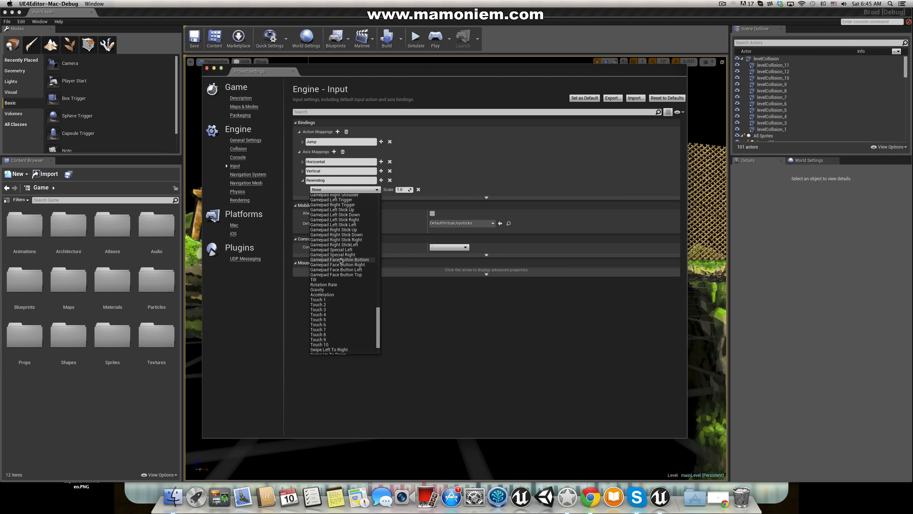
pyautogui.scroll(20, 341, 261)
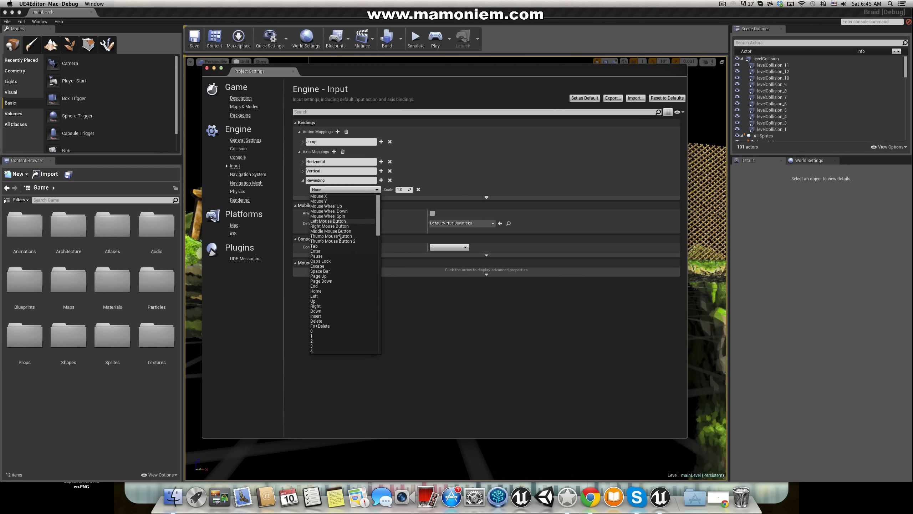
pyautogui.scroll(-20, 333, 279)
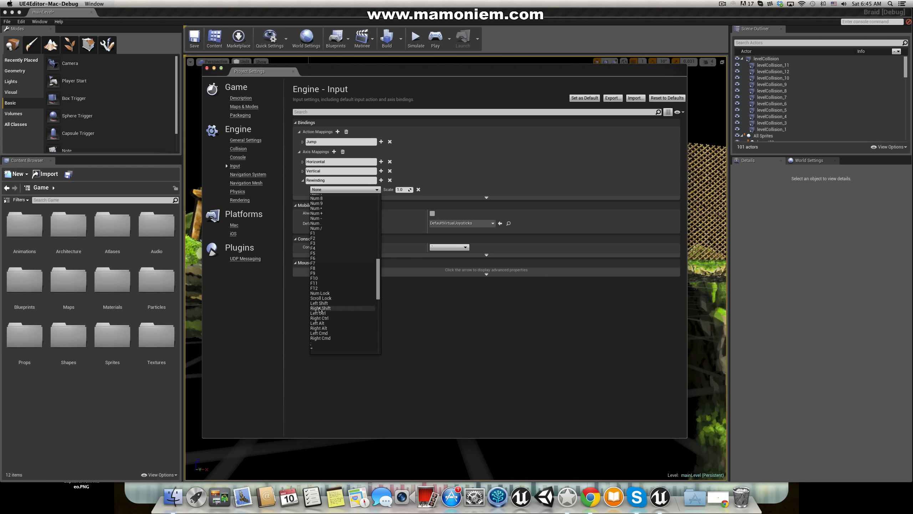
pyautogui.click(323, 303)
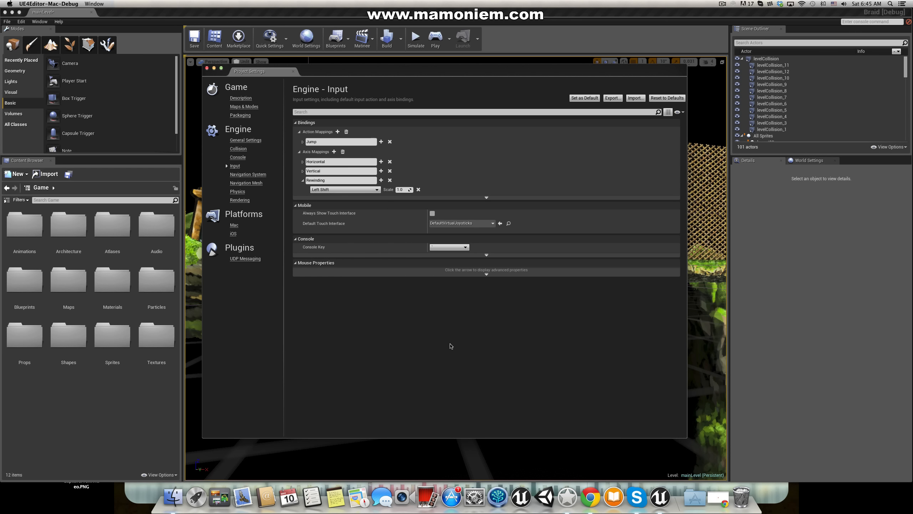
pyautogui.click(303, 180)
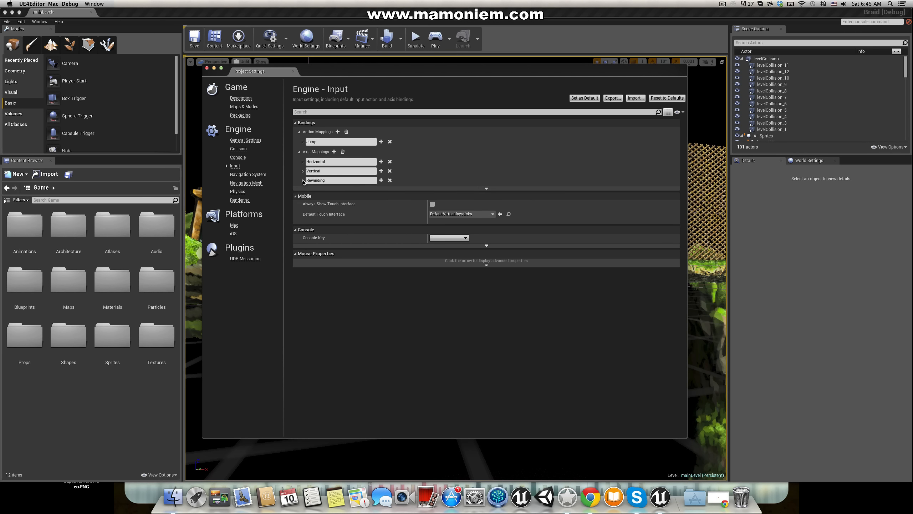
# Step: Save the input settings as the project default and close the project settings
pyautogui.click(586, 98)
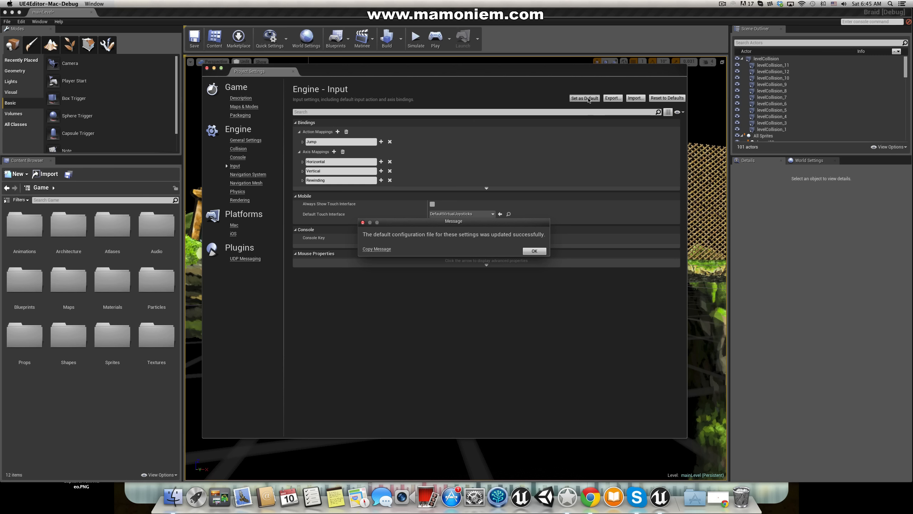
pyautogui.click(529, 253)
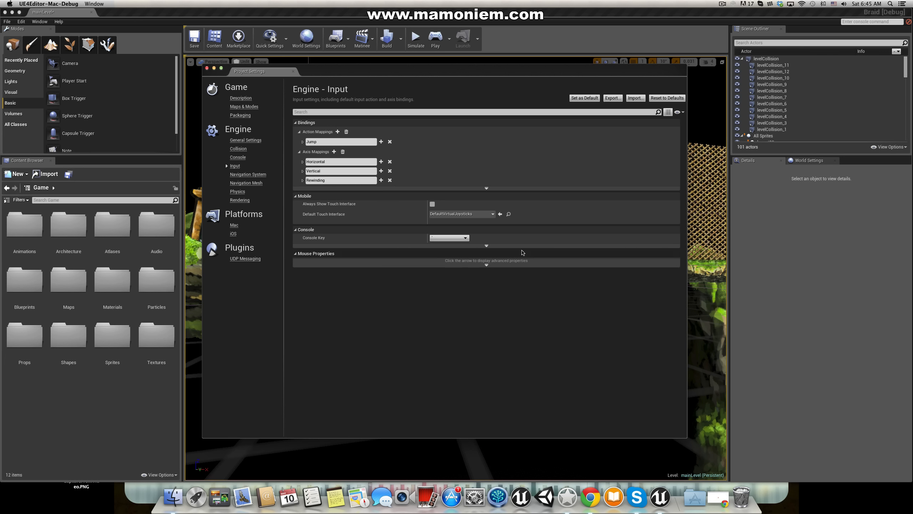
pyautogui.click(207, 69)
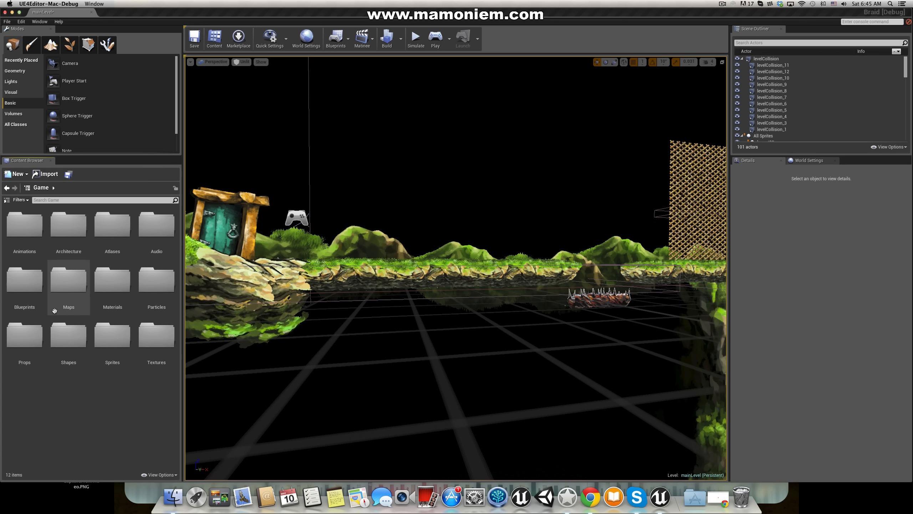
# Step: Create a folder named temp inside the project's Blueprints folder
pyautogui.doubleClick(41, 293)
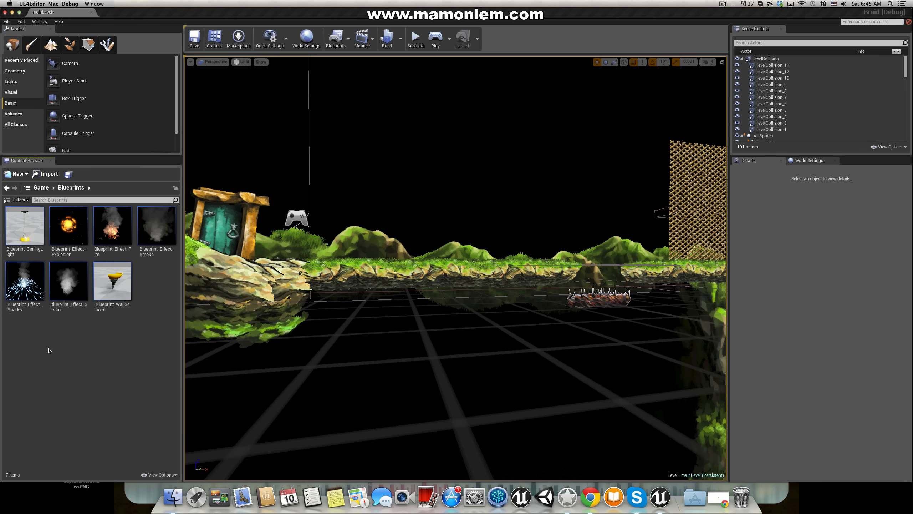
pyautogui.rightClick(91, 353)
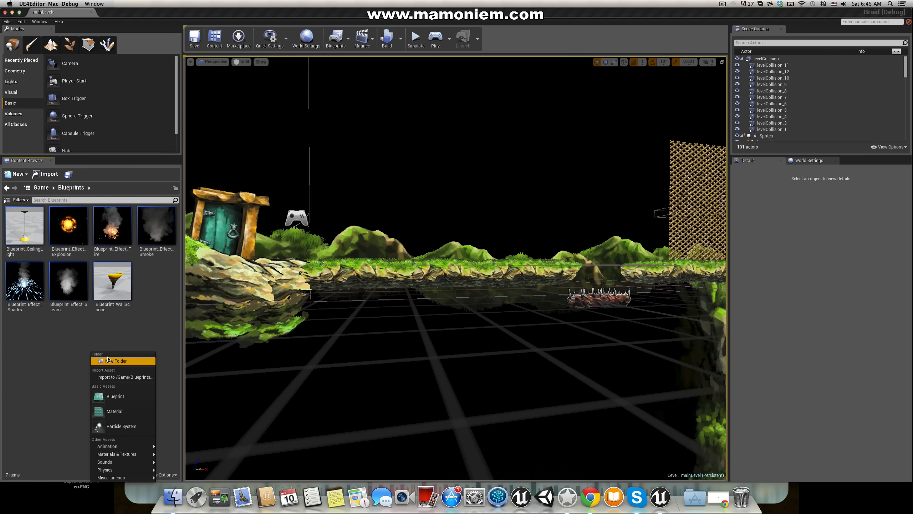
pyautogui.click(108, 359)
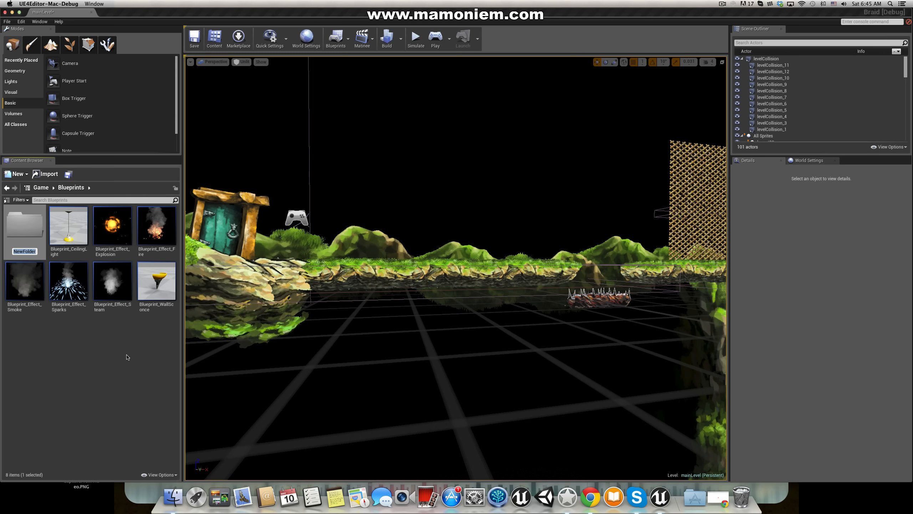
pyautogui.write('temp')
pyautogui.press('Return')
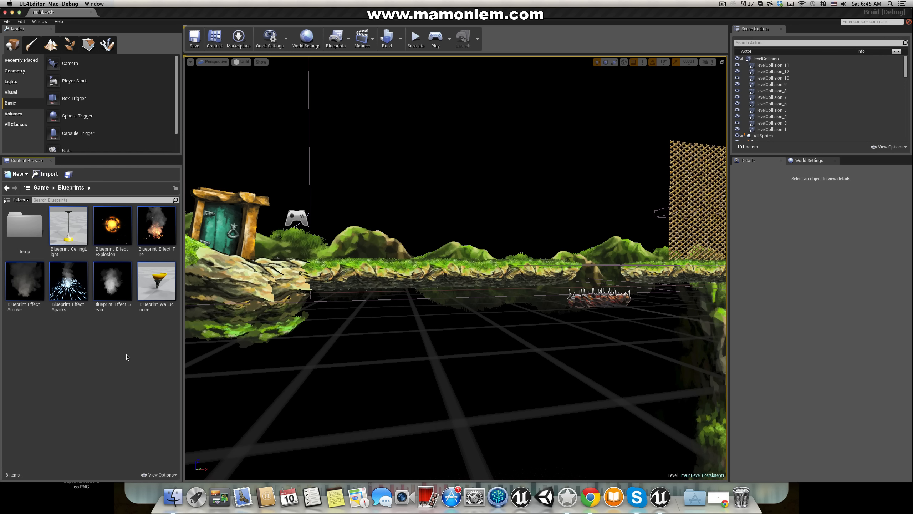
# Step: Move all the existing effect, ceiling light and wall sconce blueprints into the temp folder
pyautogui.click(80, 236)
pyautogui.keyDown('shift'); pyautogui.click(157, 281); pyautogui.keyUp('shift')
pyautogui.moveTo(77, 234); pyautogui.dragTo(29, 231)
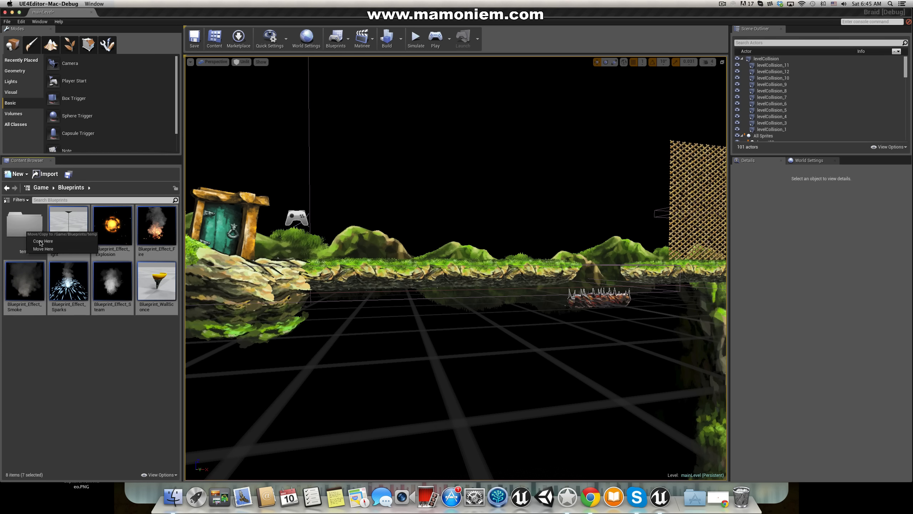
pyautogui.click(60, 249)
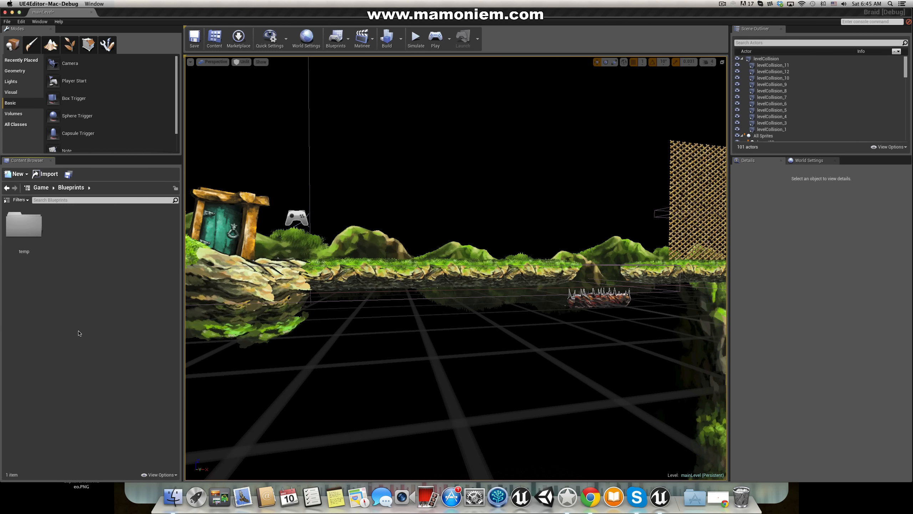
# Step: Create a game mode override named braidGameMode in the Blueprints folder for this world and expand the selected game mode's classes
pyautogui.click(306, 38)
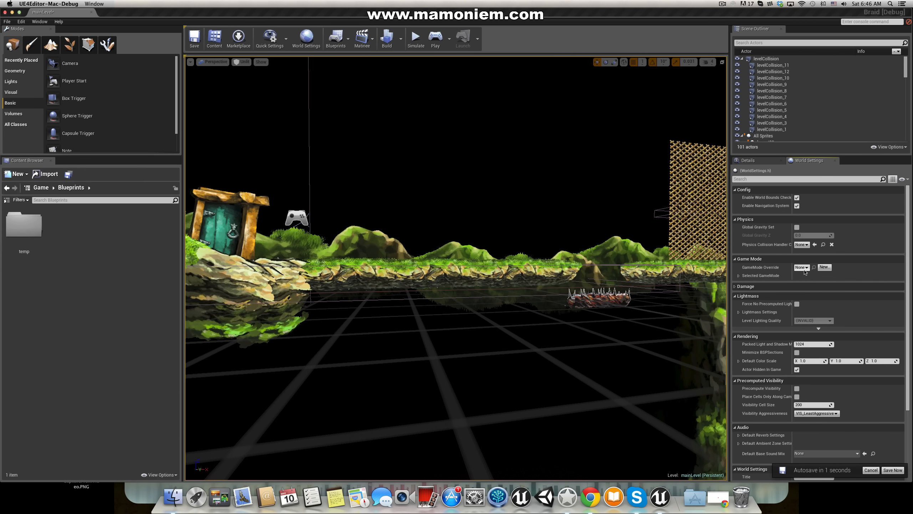
pyautogui.click(823, 266)
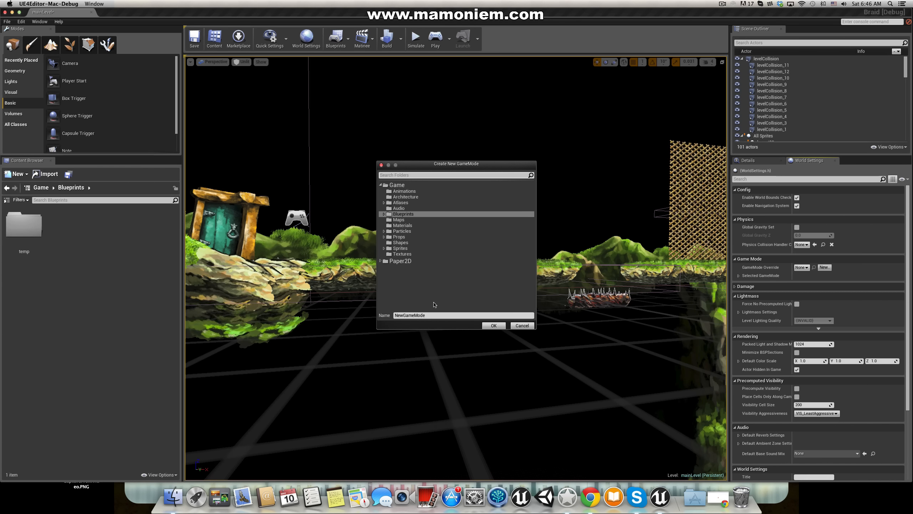
pyautogui.click(430, 315)
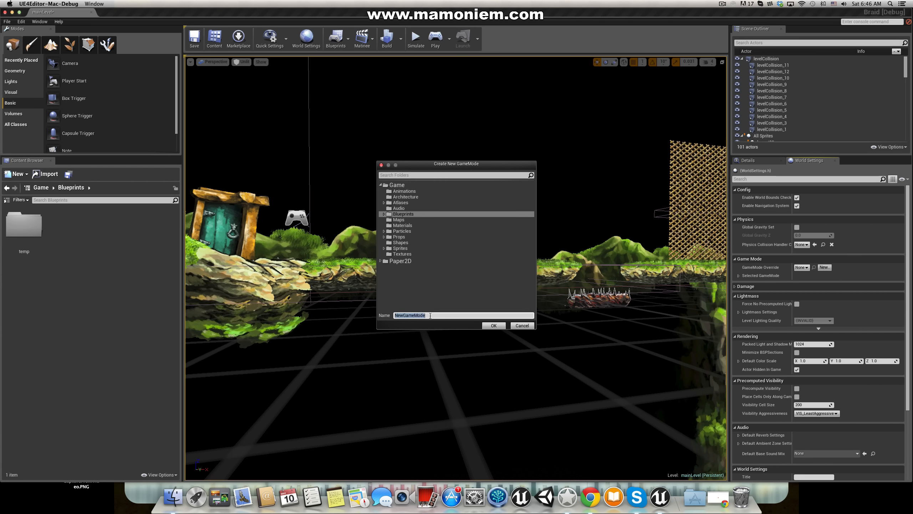
pyautogui.write('braid')
pyautogui.click(503, 327)
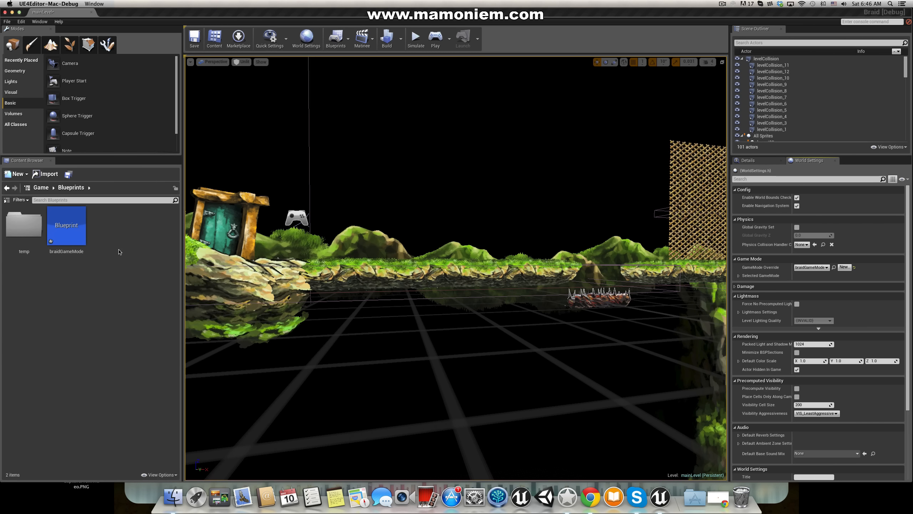
pyautogui.click(739, 276)
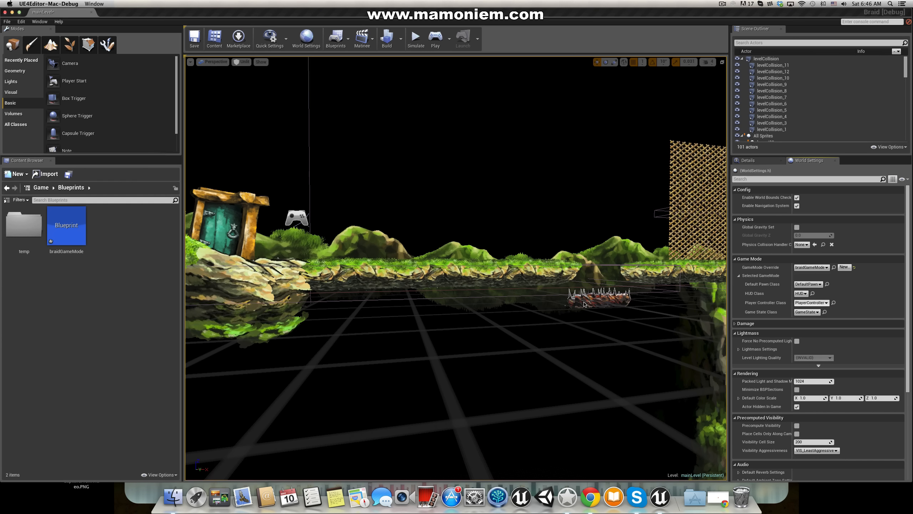
# Step: Create a blueprint named timController in the Blueprints folder
pyautogui.rightClick(124, 245)
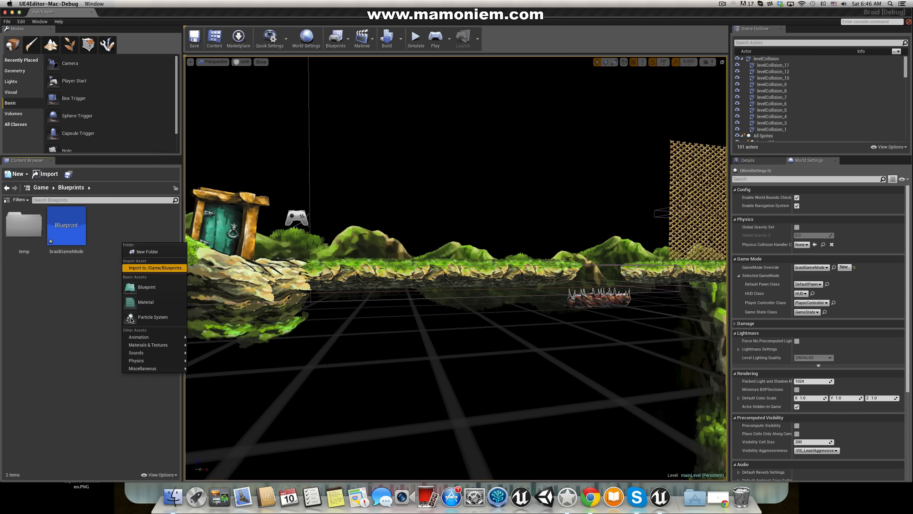
pyautogui.click(150, 292)
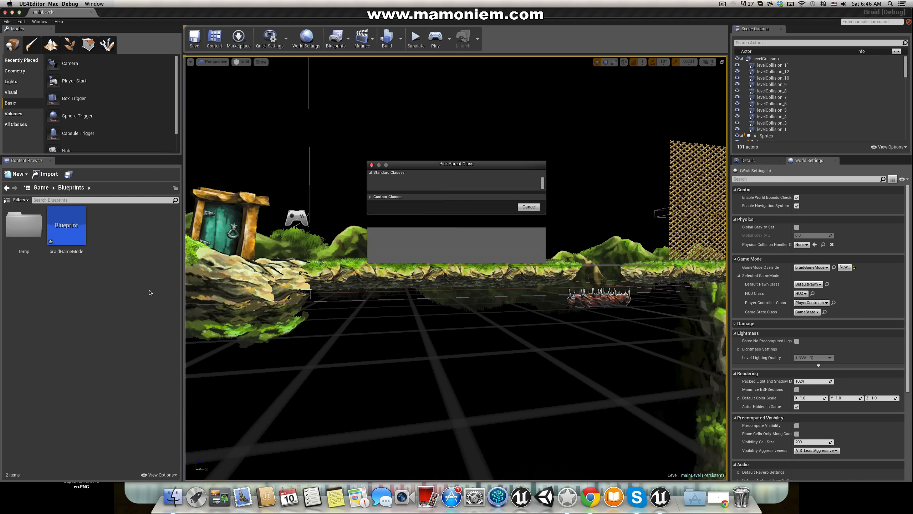
pyautogui.click(407, 223)
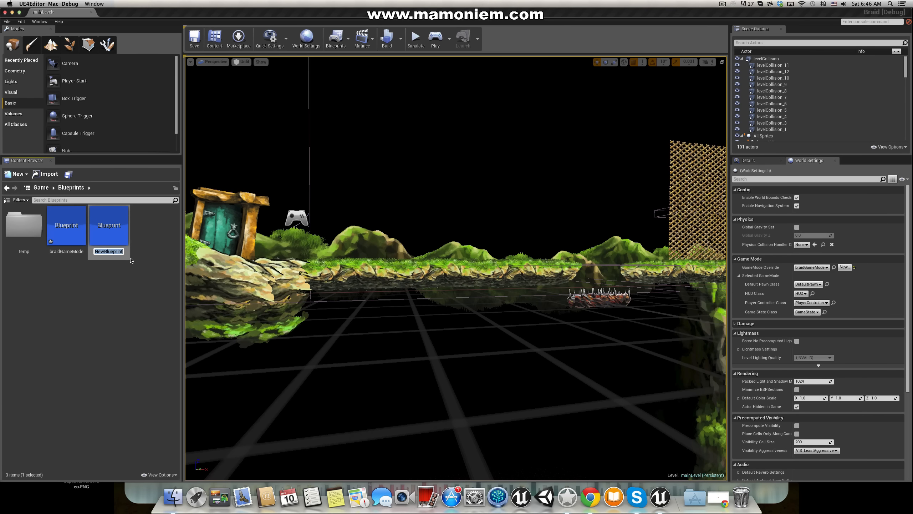
pyautogui.write('timController')
pyautogui.press('Return')
# Step: Set the game mode's Default Pawn Class to timController and save
pyautogui.click(84, 215)
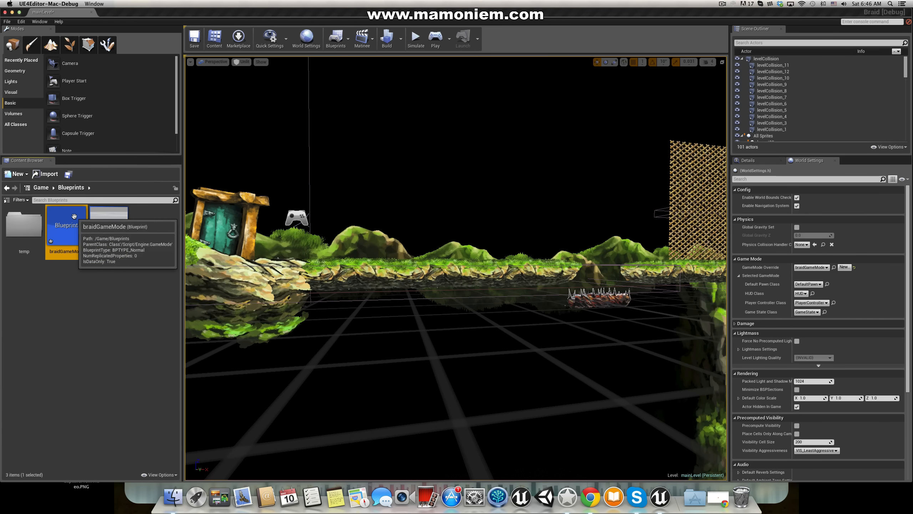
pyautogui.click(809, 284)
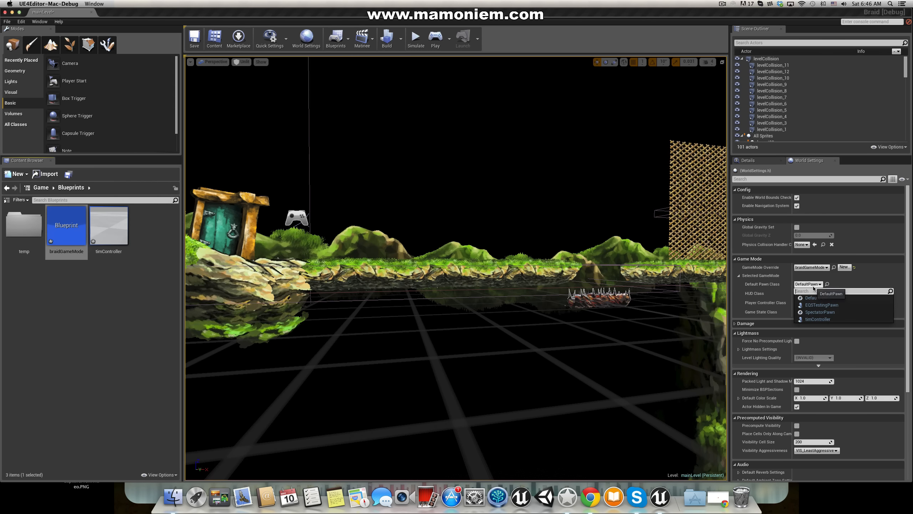
pyautogui.click(823, 318)
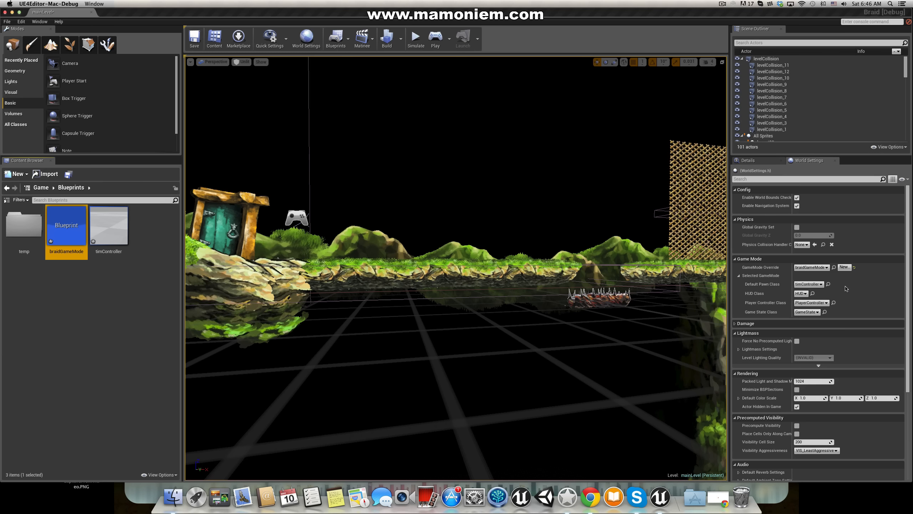
pyautogui.click(113, 296)
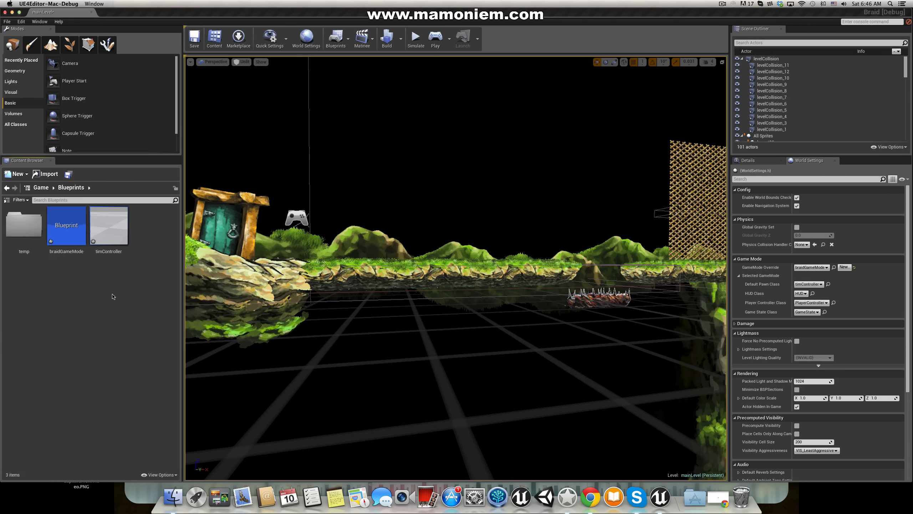
pyautogui.press('super+s')
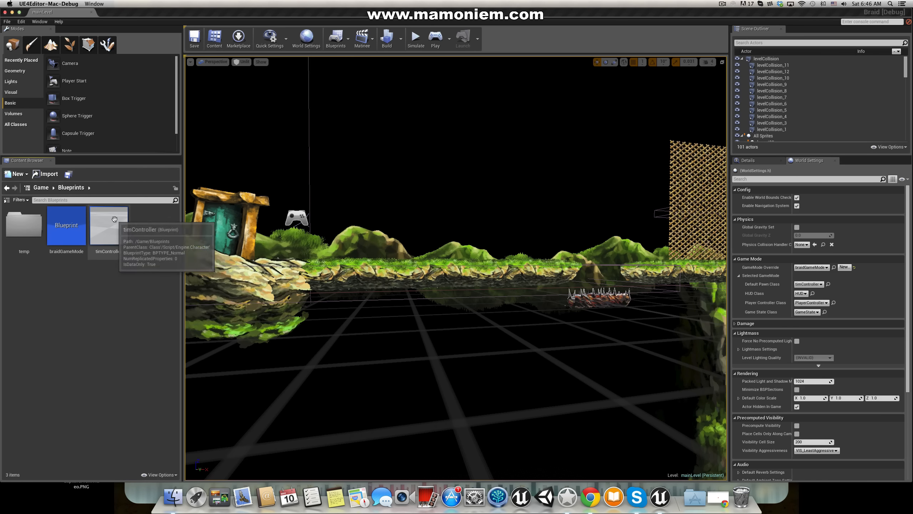
# Step: Open the timController blueprint and examine its CharacterMovement, ArrowComponent and Mesh components
pyautogui.click(115, 221)
pyautogui.doubleClick(114, 219)
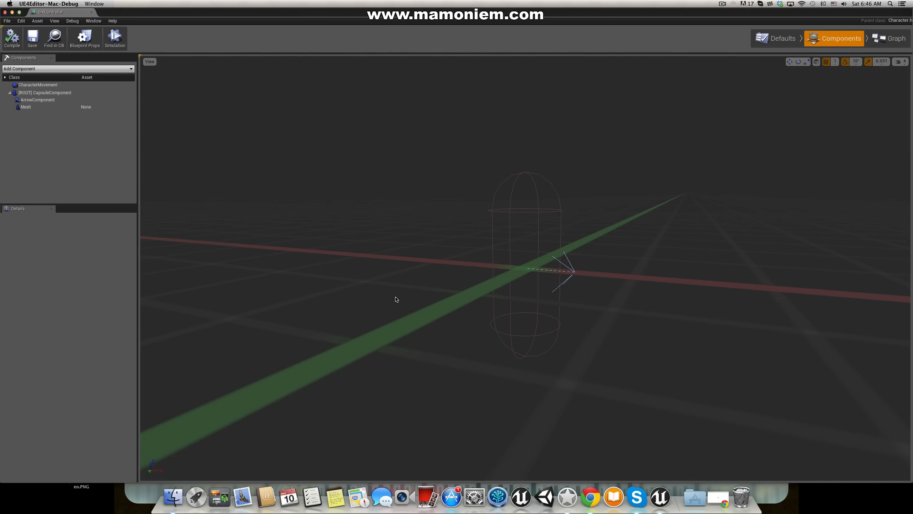
pyautogui.moveTo(605, 273); pyautogui.dragTo(524, 258, button='right')
pyautogui.press('a')
pyautogui.press('w')
pyautogui.press('s')
pyautogui.press('d')
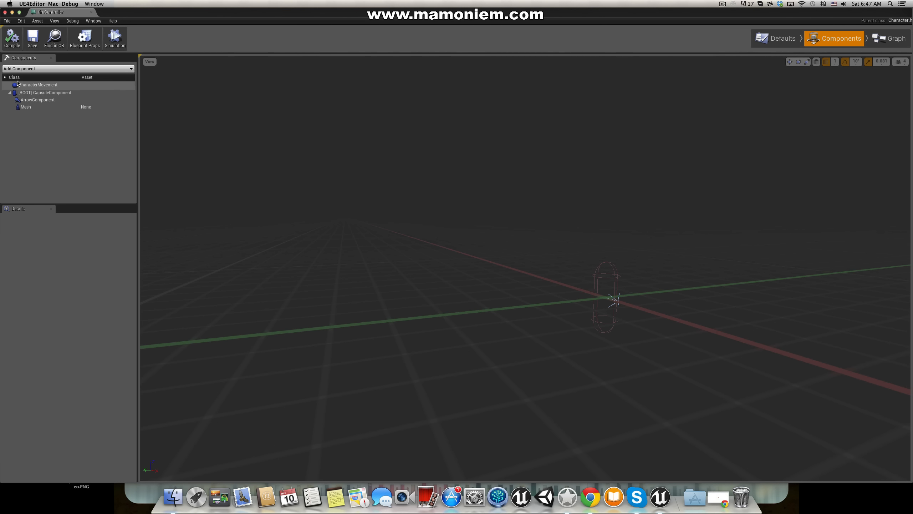
pyautogui.click(47, 85)
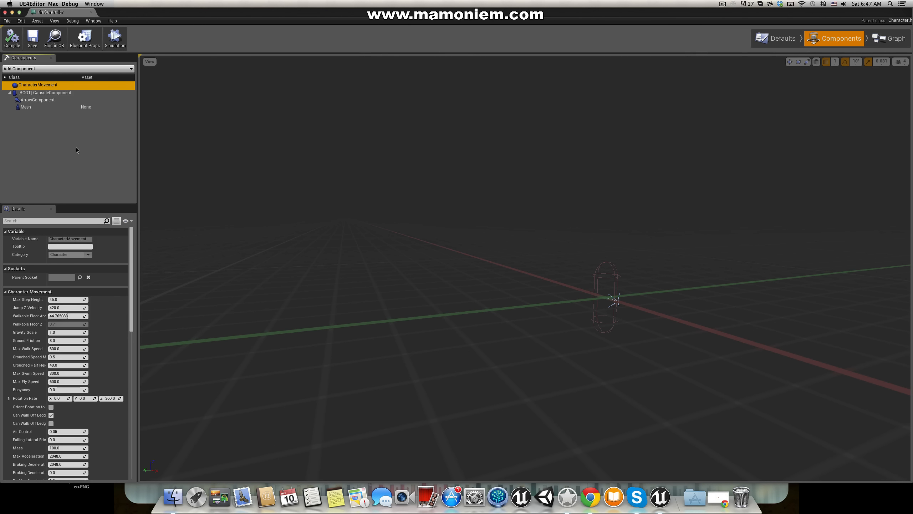
pyautogui.click(82, 151)
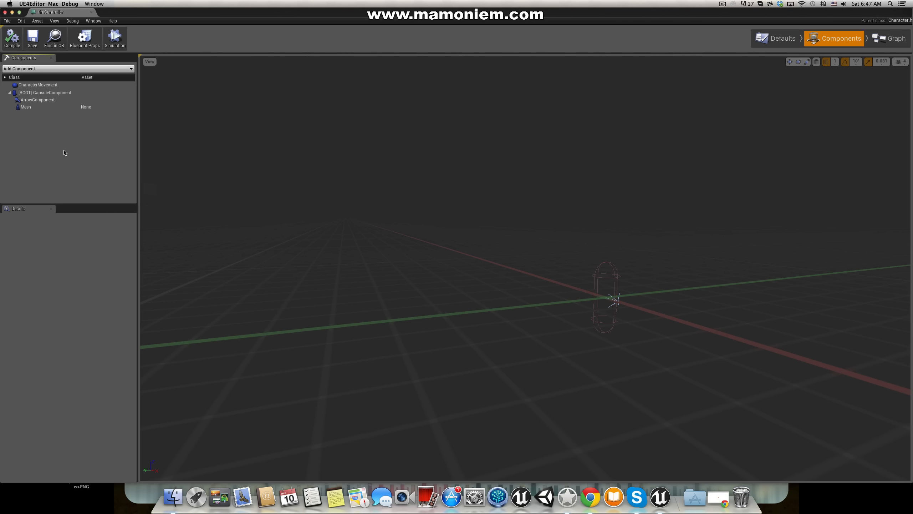
pyautogui.click(36, 100)
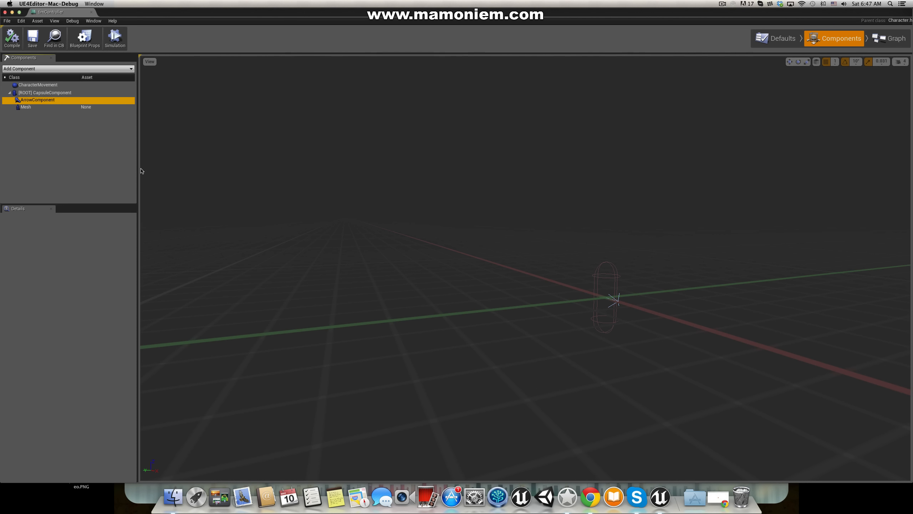
pyautogui.click(86, 107)
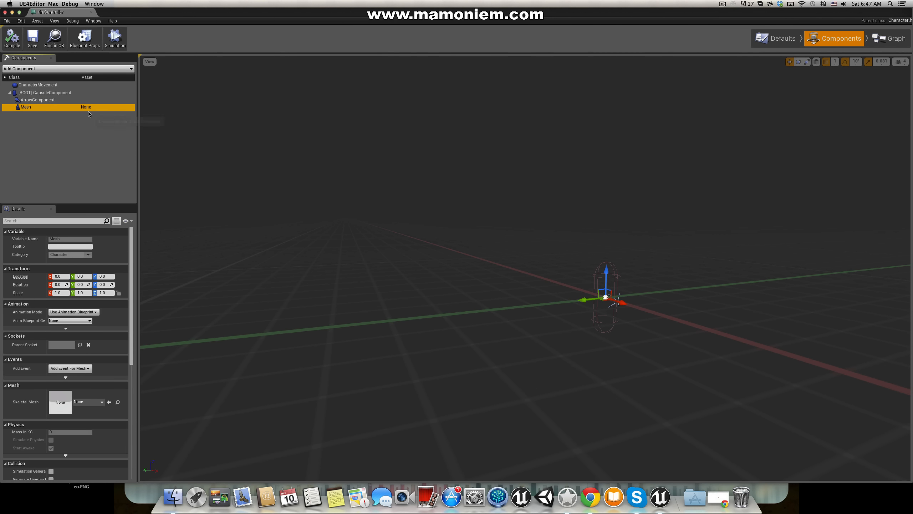
pyautogui.click(83, 156)
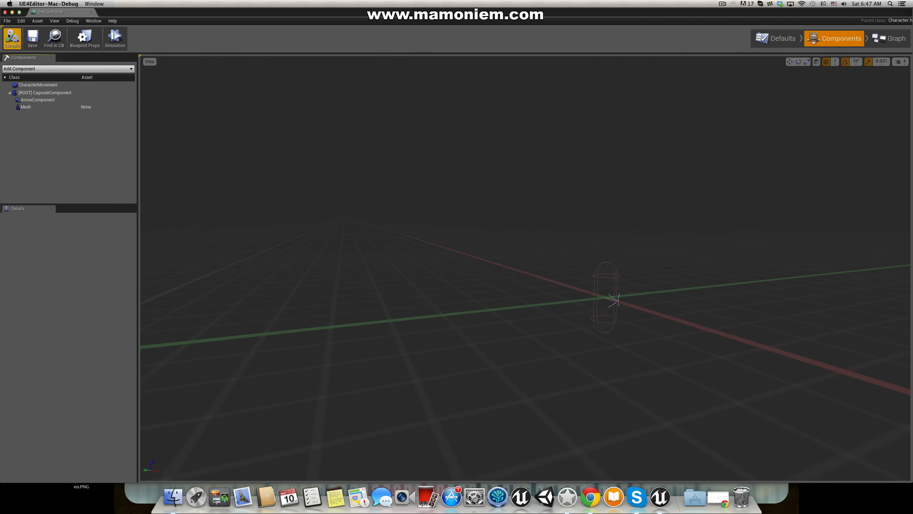
# Step: Add the Idle flipbook from the project's Animations folder to timController as a new component
pyautogui.doubleClick(71, 13)
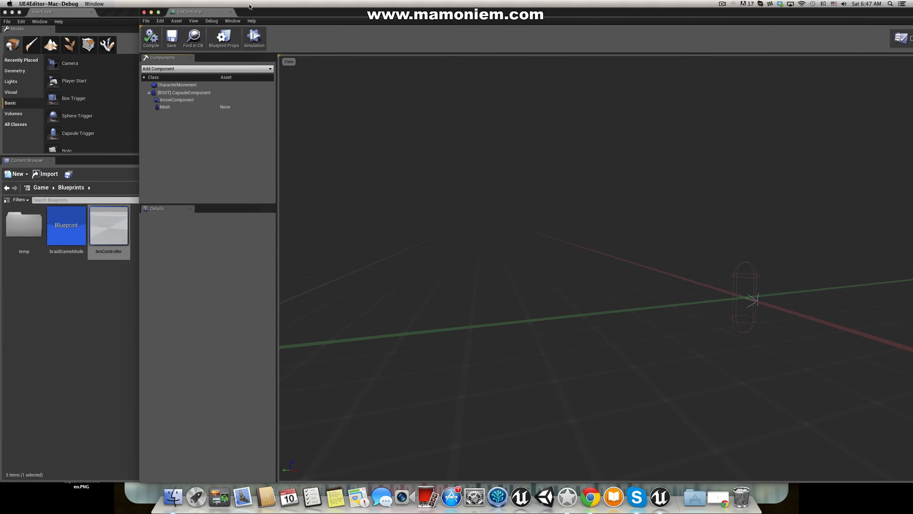
pyautogui.click(274, 10)
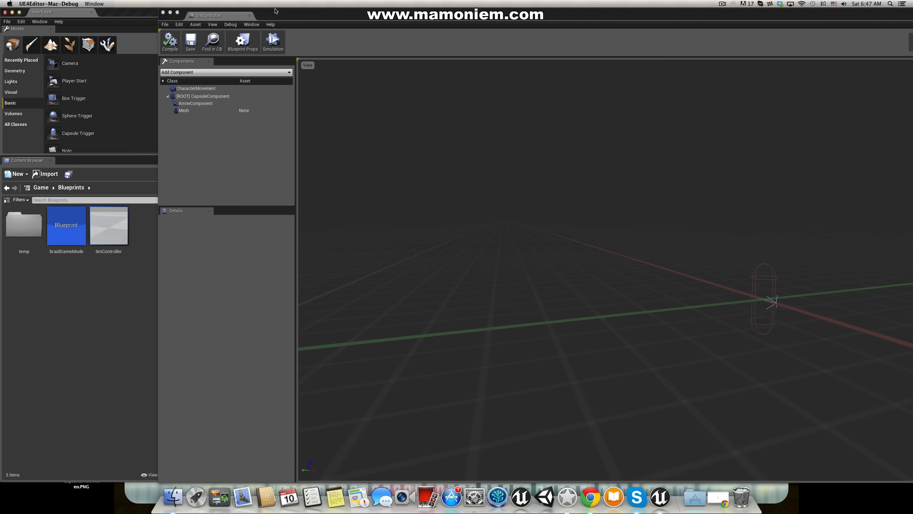
pyautogui.click(38, 188)
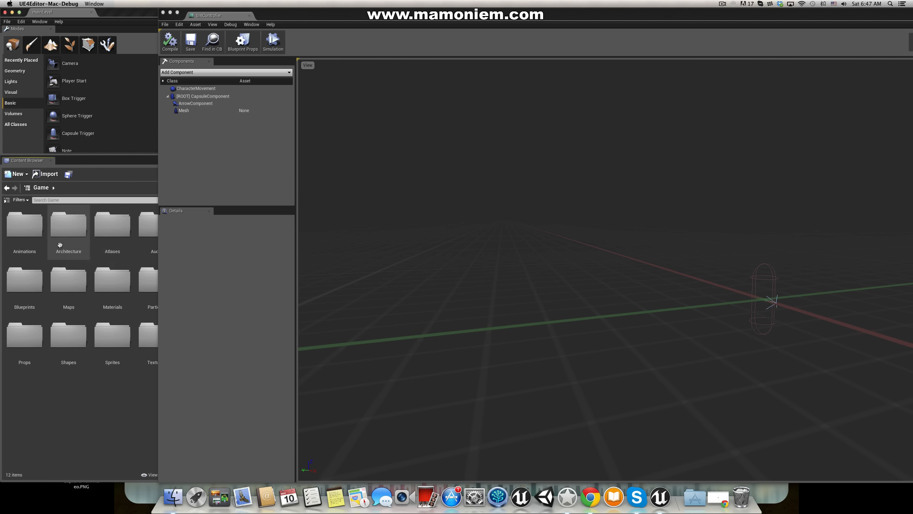
pyautogui.doubleClick(43, 241)
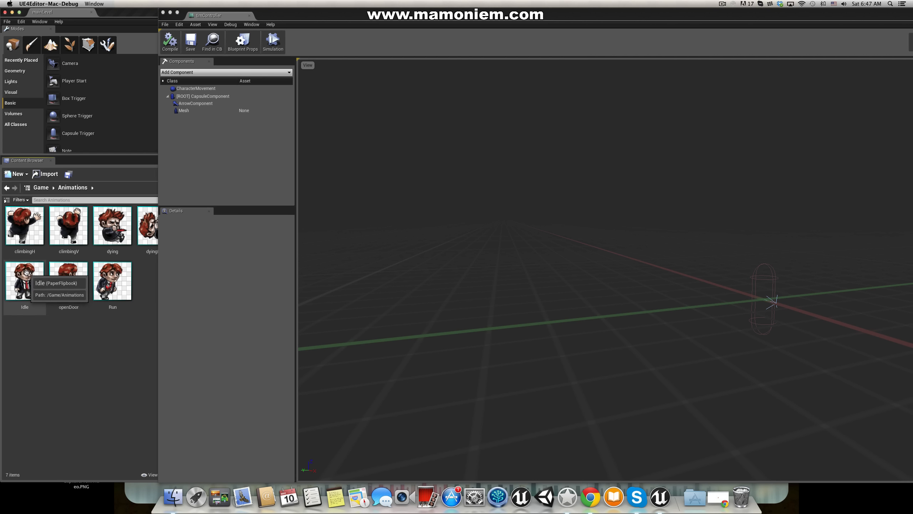
pyautogui.moveTo(27, 272); pyautogui.dragTo(196, 116)
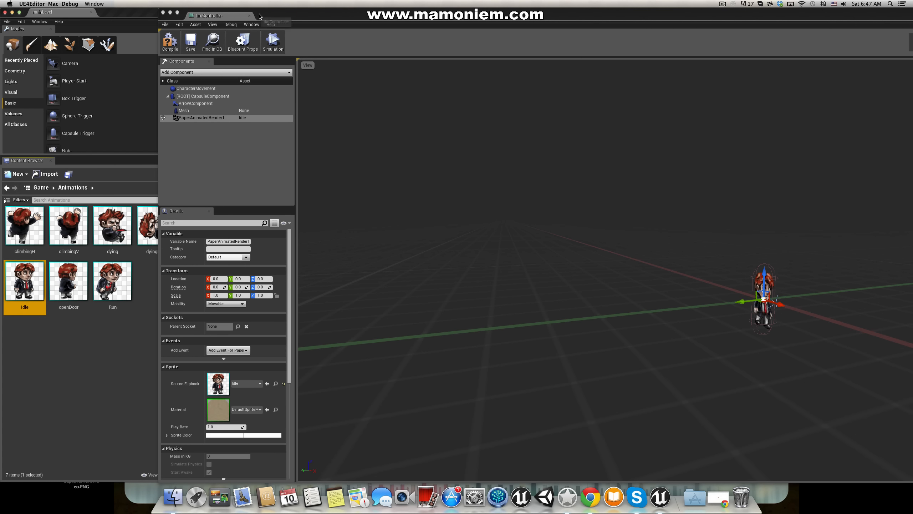
pyautogui.moveTo(259, 16); pyautogui.dragTo(106, 16)
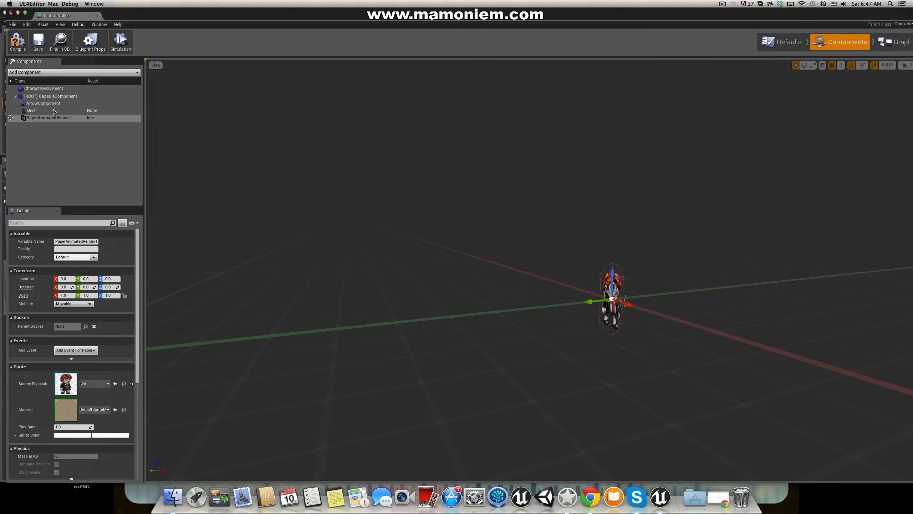
# Step: Parent the Idle flipbook component to the Mesh component
pyautogui.click(54, 112)
pyautogui.click(29, 108)
pyautogui.moveTo(21, 114); pyautogui.dragTo(26, 106)
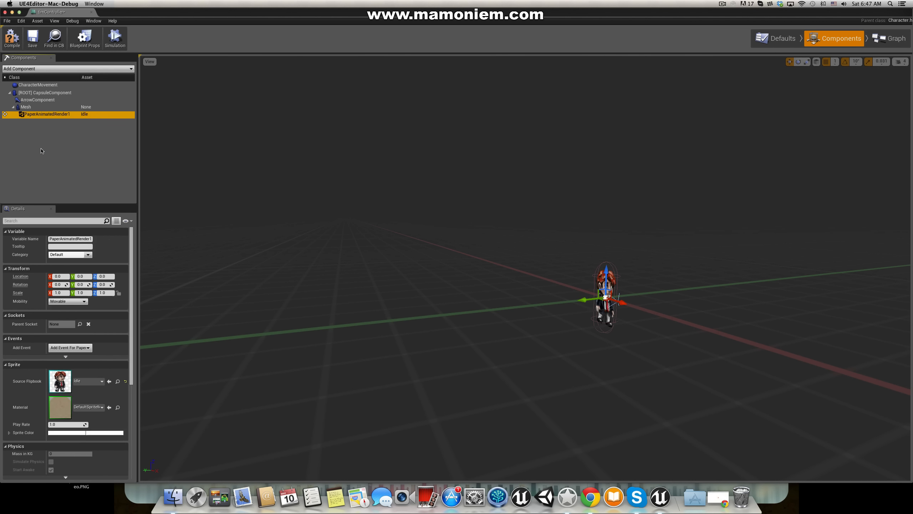
pyautogui.click(41, 152)
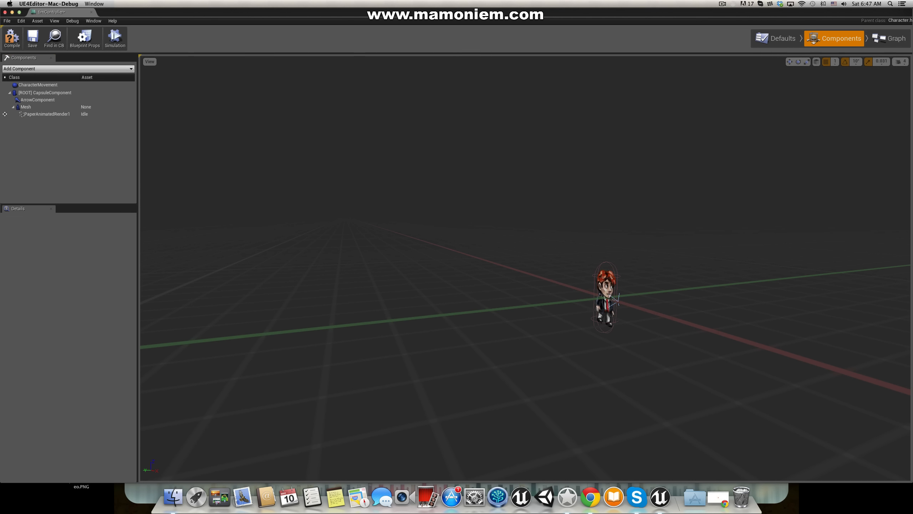
# Step: Rotate the Idle flipbook component to -90 degrees about the Z axis
pyautogui.moveTo(525, 267); pyautogui.dragTo(607, 320, button='right')
pyautogui.click(602, 243)
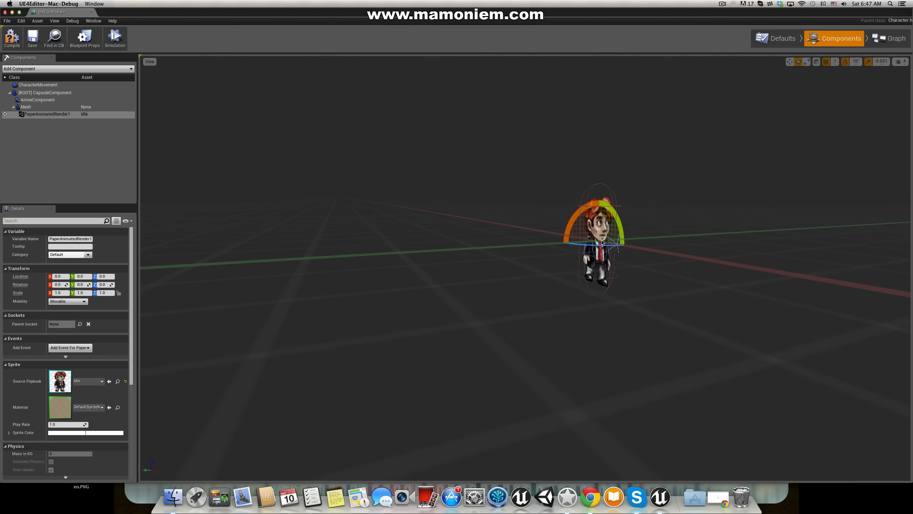
pyautogui.moveTo(582, 245); pyautogui.dragTo(552, 259)
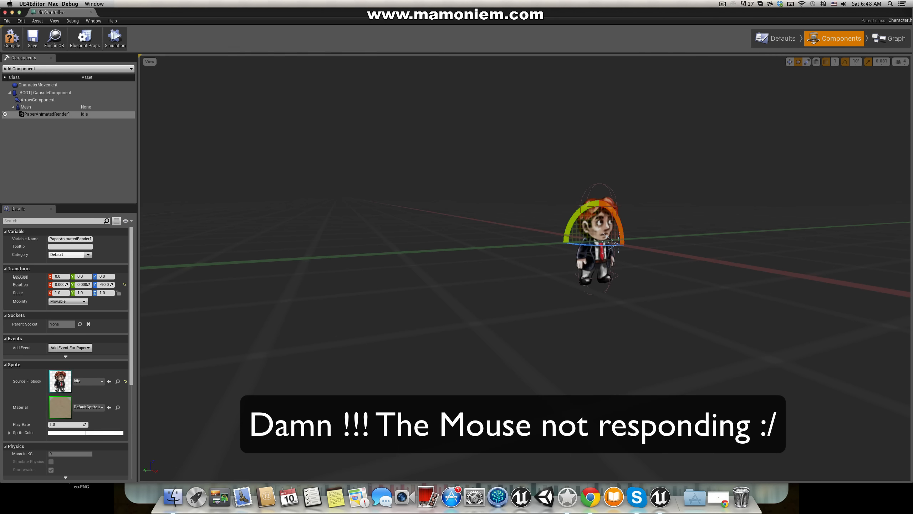
pyautogui.scroll(-5, 444, 124)
pyautogui.click(59, 142)
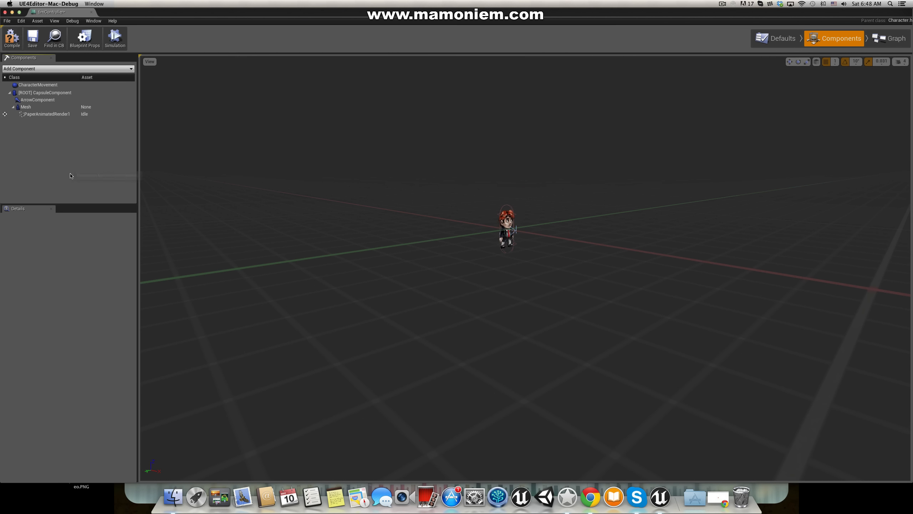
pyautogui.click(15, 46)
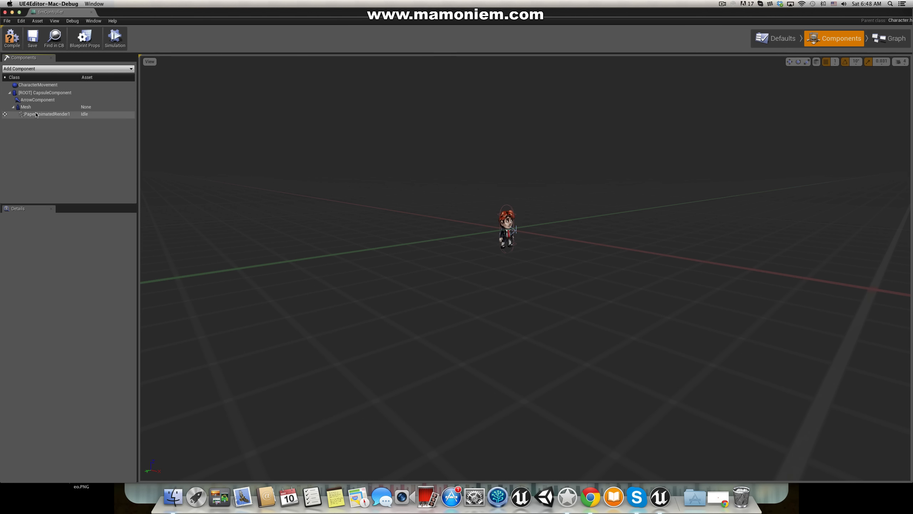
# Step: Add a Camera component to timController and parent it to the Mesh component
pyautogui.click(25, 107)
pyautogui.click(68, 68)
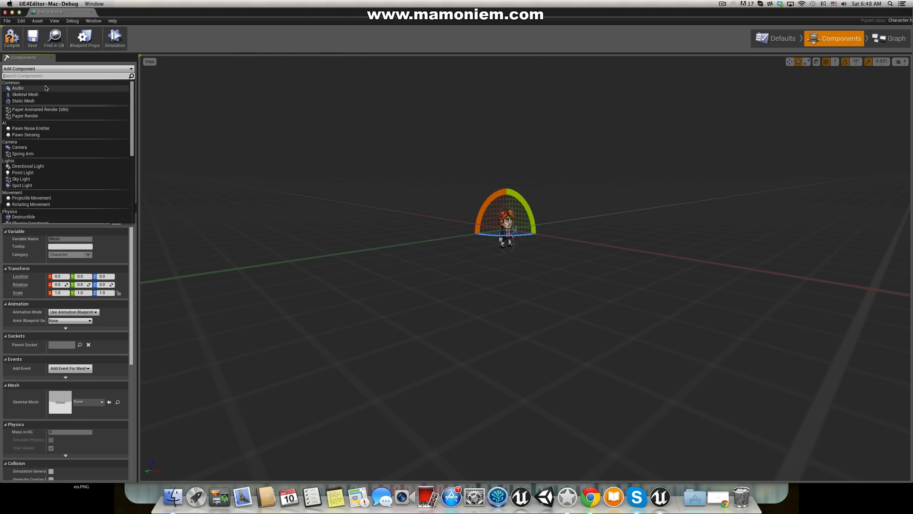
pyautogui.click(44, 147)
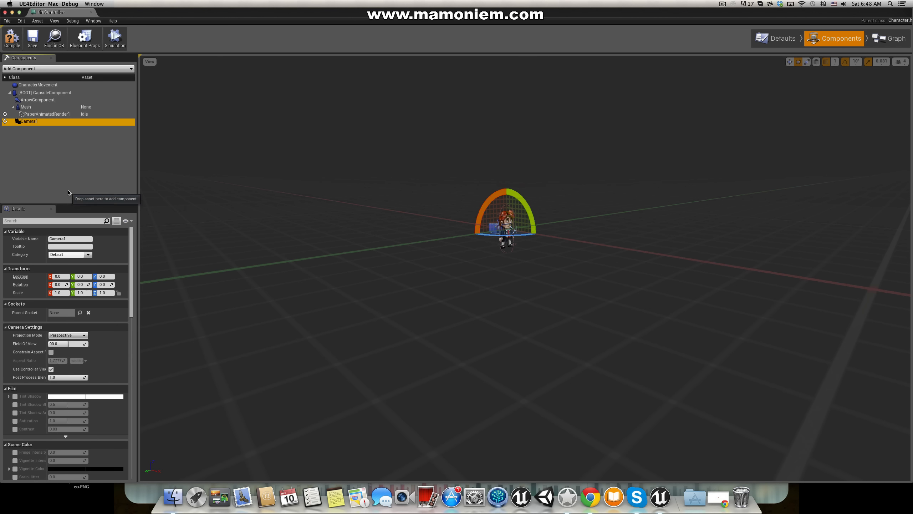
pyautogui.moveTo(32, 122); pyautogui.dragTo(31, 114)
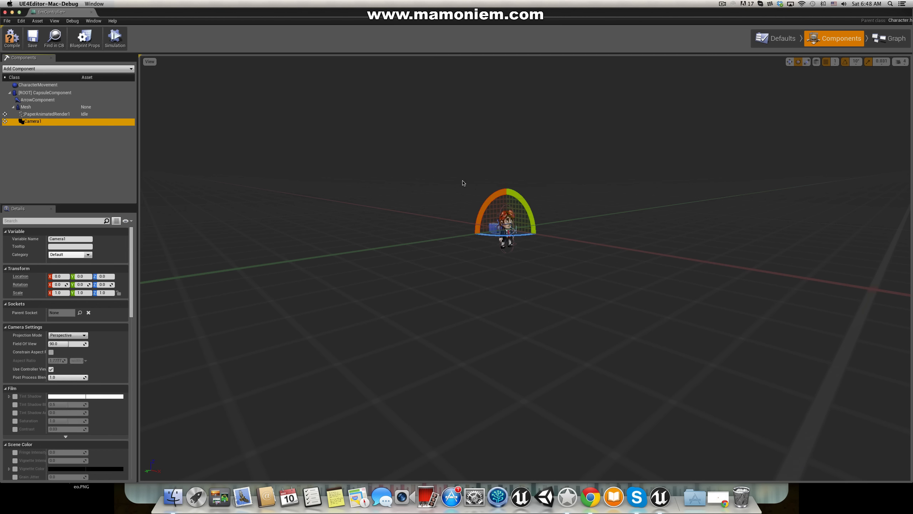
# Step: Move the camera away from the character along the X axis to about -999
pyautogui.moveTo(463, 182); pyautogui.dragTo(633, 171, button='right')
pyautogui.press('a')
pyautogui.press('a')
pyautogui.press('d')
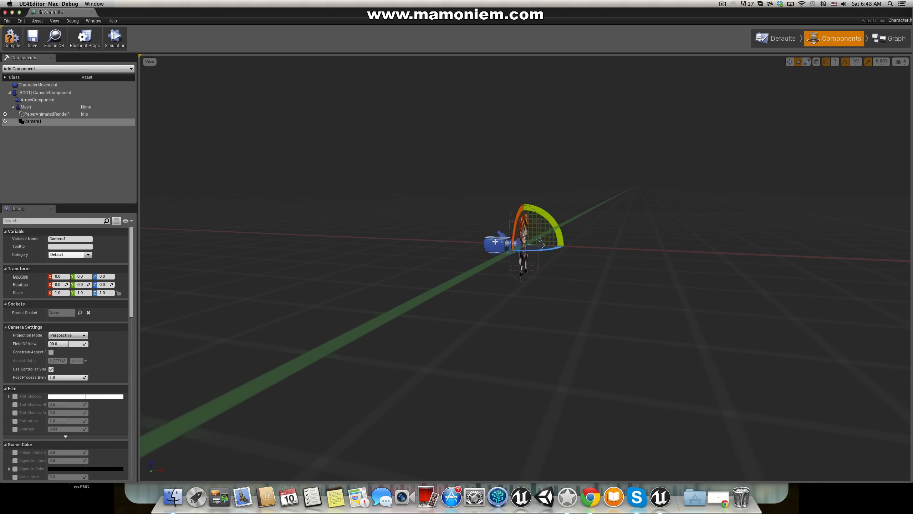
pyautogui.press('w')
pyautogui.moveTo(533, 245); pyautogui.dragTo(212, 200)
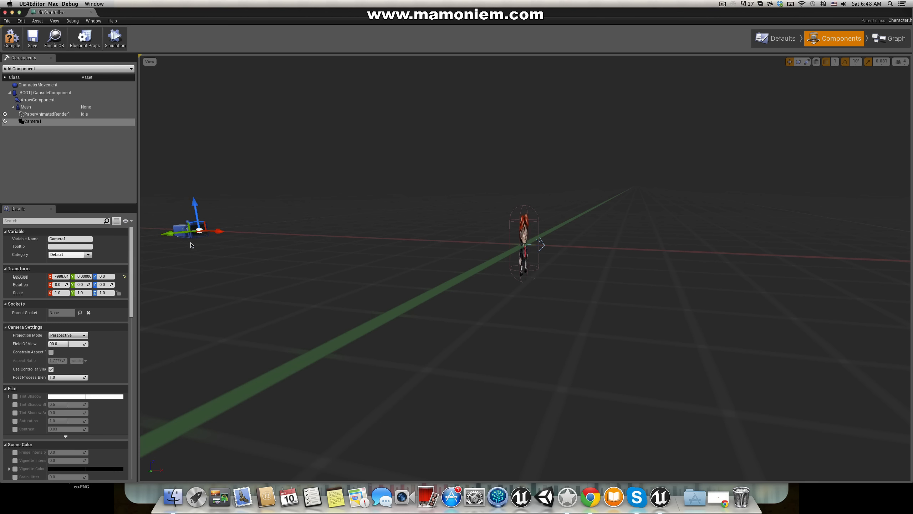
# Step: Save and compile the timController blueprint, and play the level briefly to test the camera distance
pyautogui.click(32, 38)
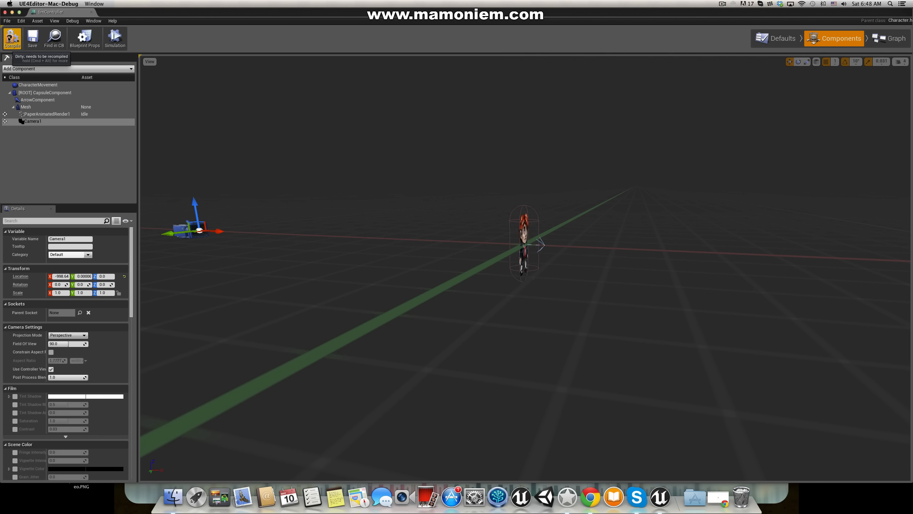
pyautogui.click(12, 37)
pyautogui.click(12, 13)
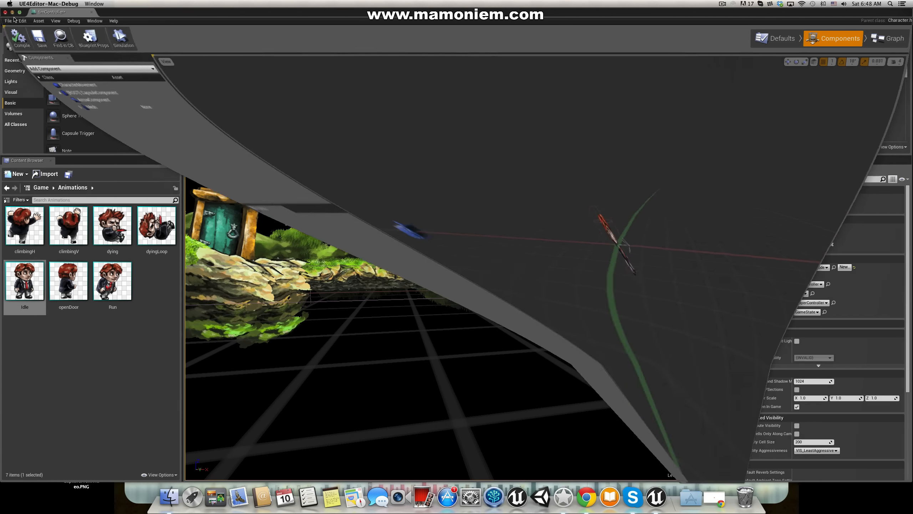
pyautogui.click(435, 36)
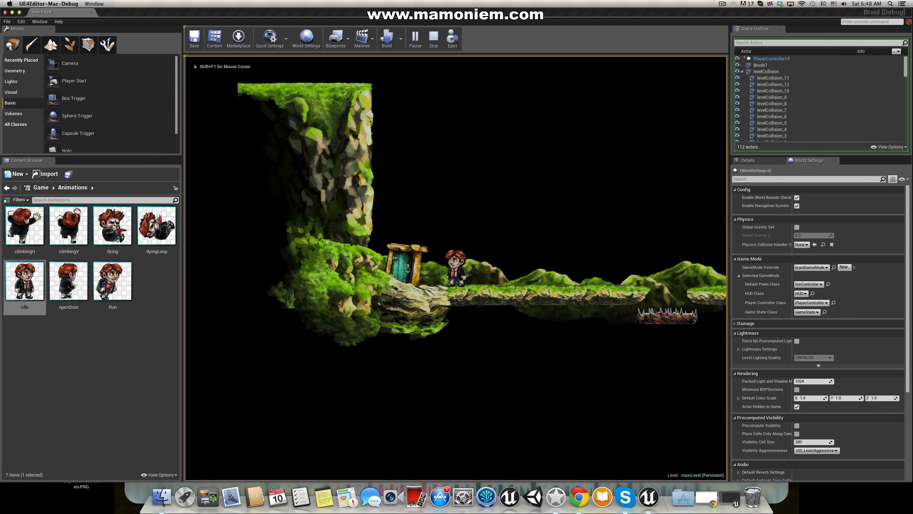
pyautogui.press('Escape')
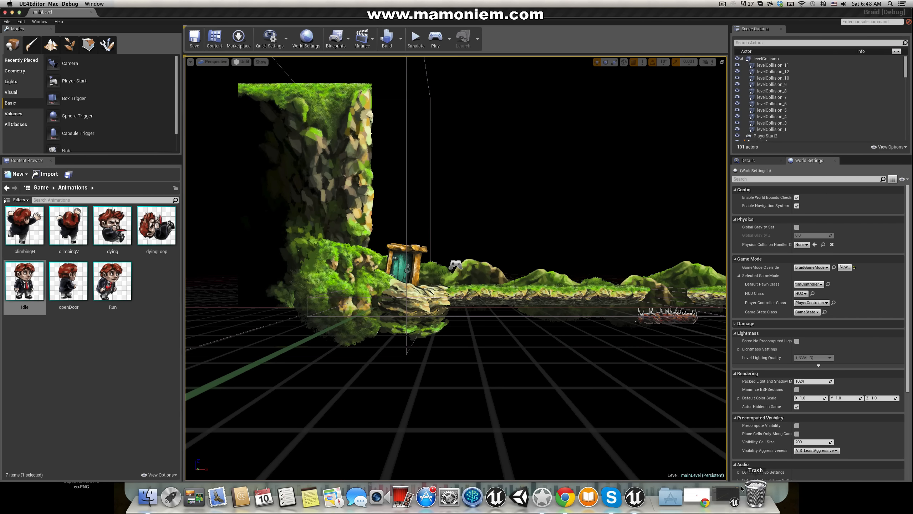
# Step: Return to the timController blueprint and move its camera closer to the character, to about -322 on X
pyautogui.click(730, 498)
pyautogui.click(192, 230)
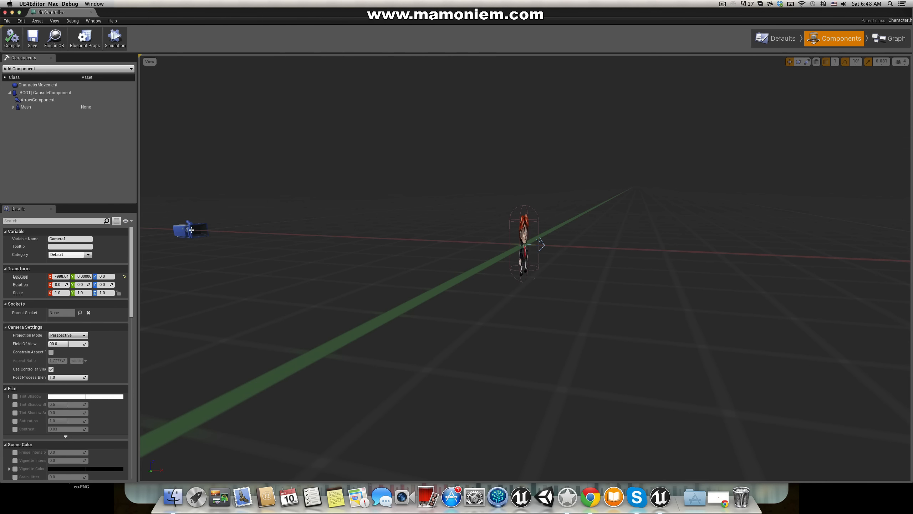
pyautogui.moveTo(213, 232); pyautogui.dragTo(422, 266)
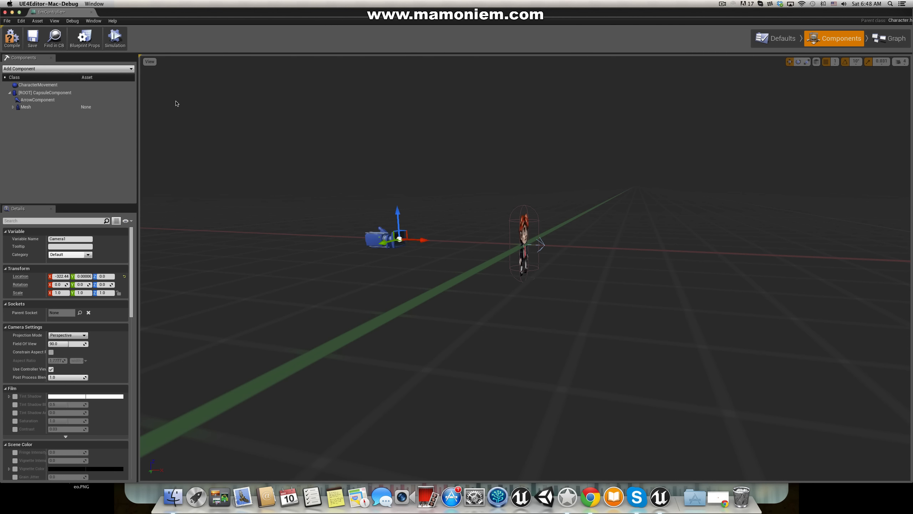
# Step: Save the timController blueprint and play the level briefly to check the closer camera
pyautogui.click(40, 35)
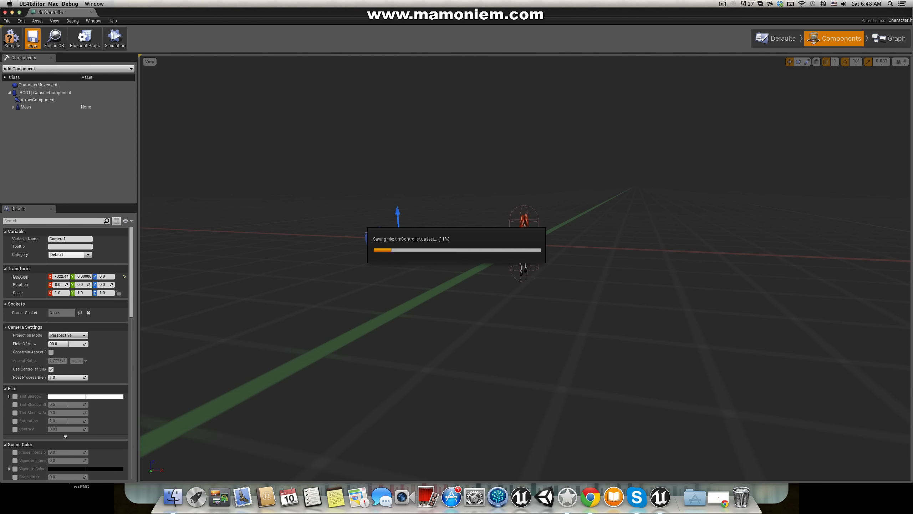
pyautogui.click(12, 13)
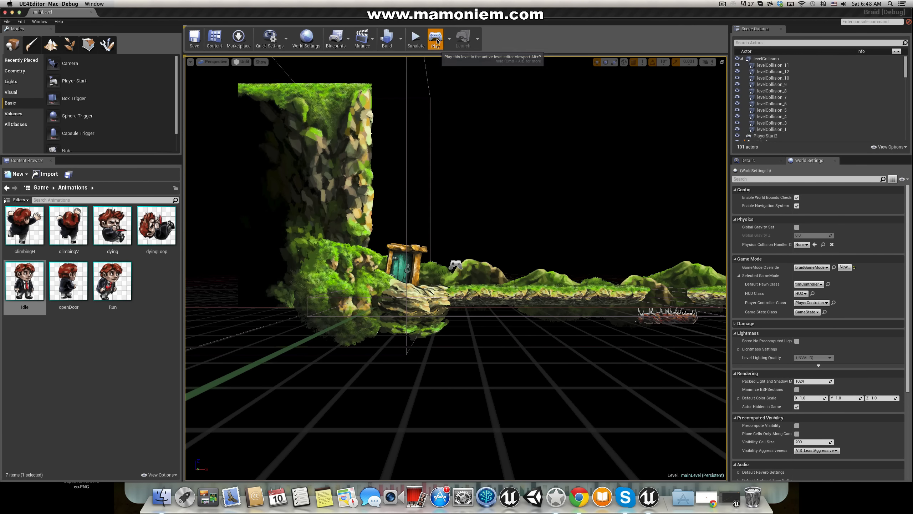
pyautogui.click(436, 42)
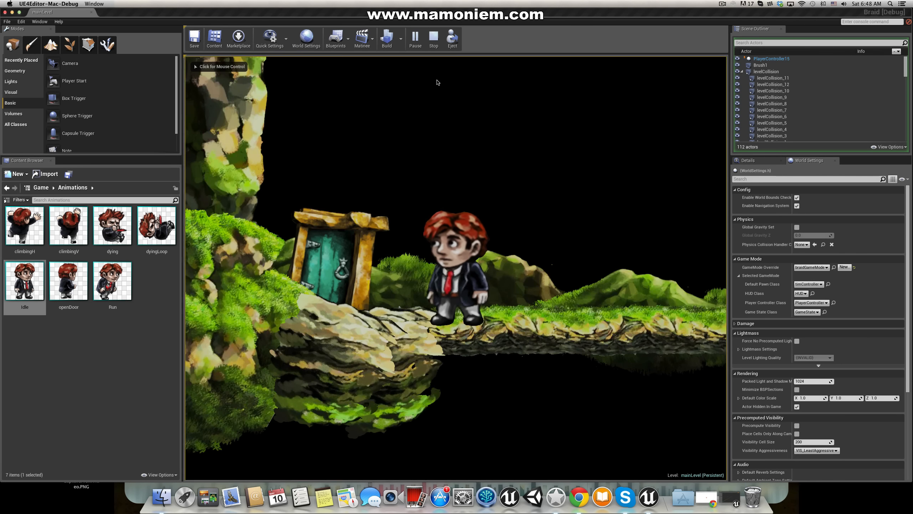
pyautogui.click(433, 37)
# Step: Return to the timController blueprint and set its camera's X location to -1000
pyautogui.click(731, 497)
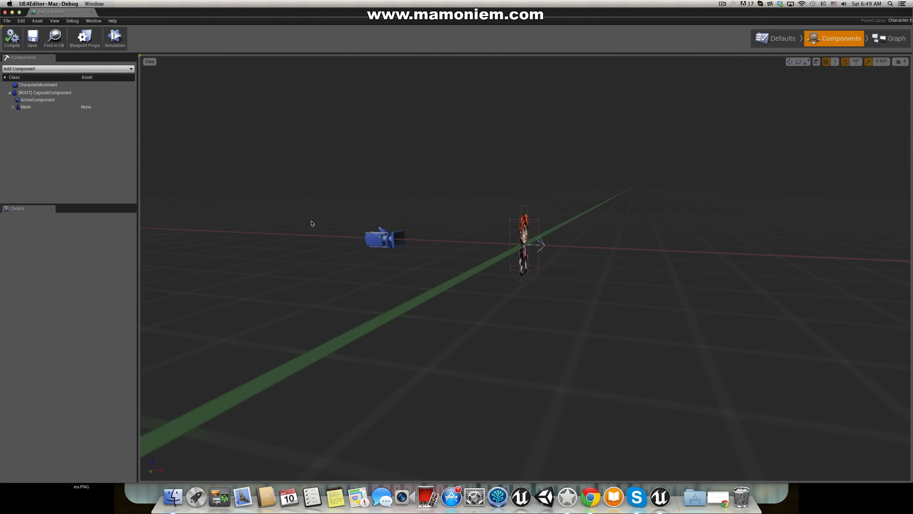
pyautogui.click(383, 237)
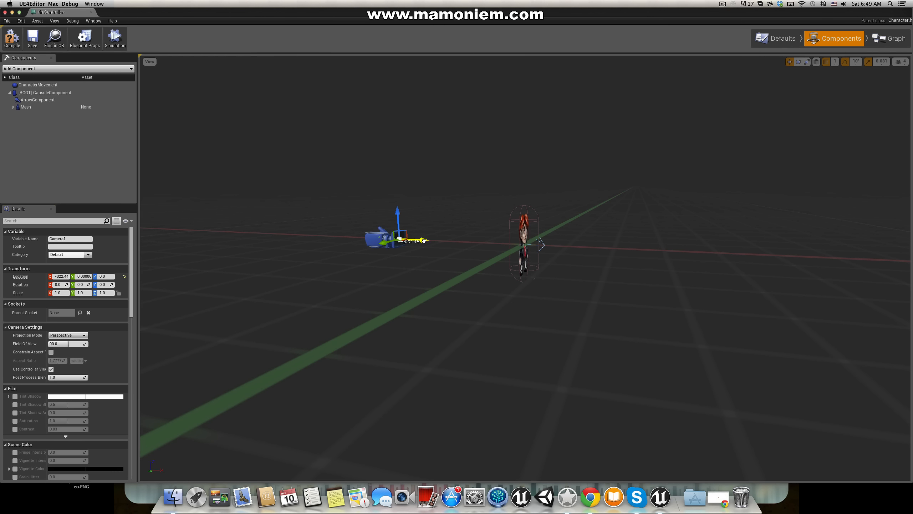
pyautogui.moveTo(423, 241); pyautogui.dragTo(159, 244)
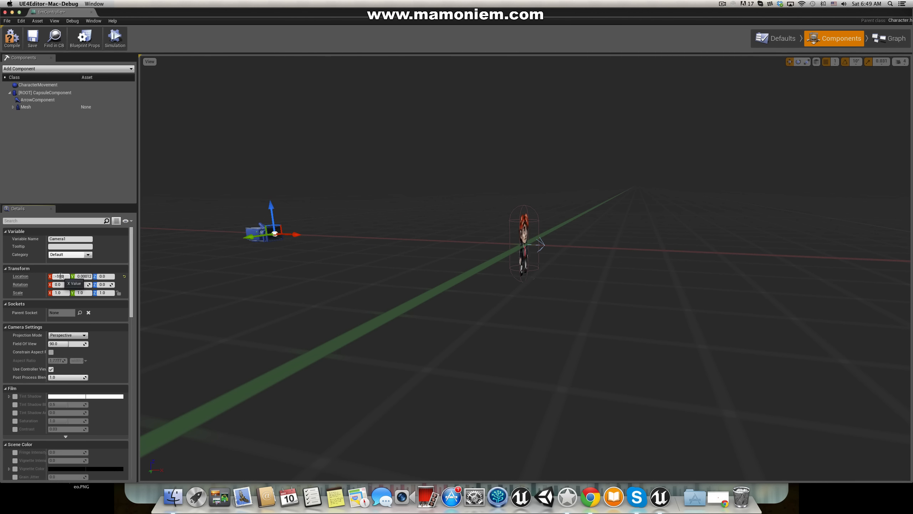
pyautogui.press('Return')
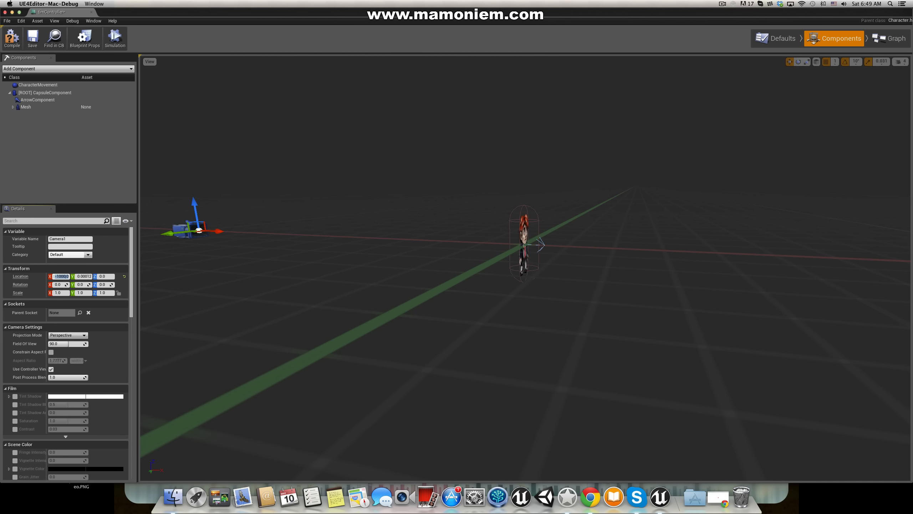
# Step: Compile timController and play the level briefly to test the new camera distance
pyautogui.click(11, 37)
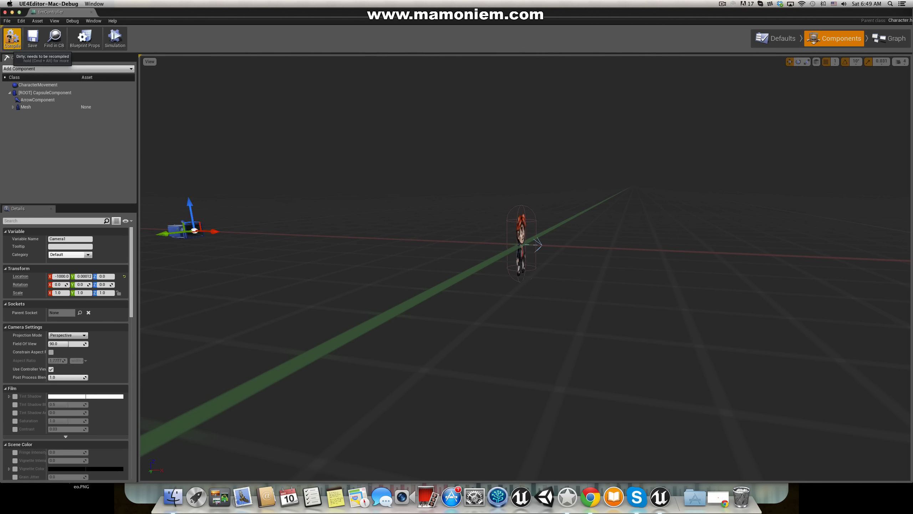
pyautogui.click(293, 264)
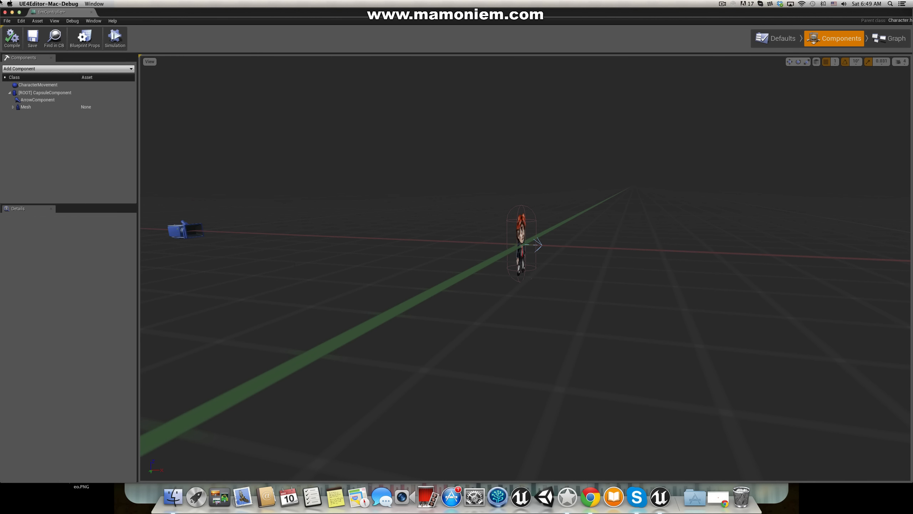
pyautogui.click(5, 12)
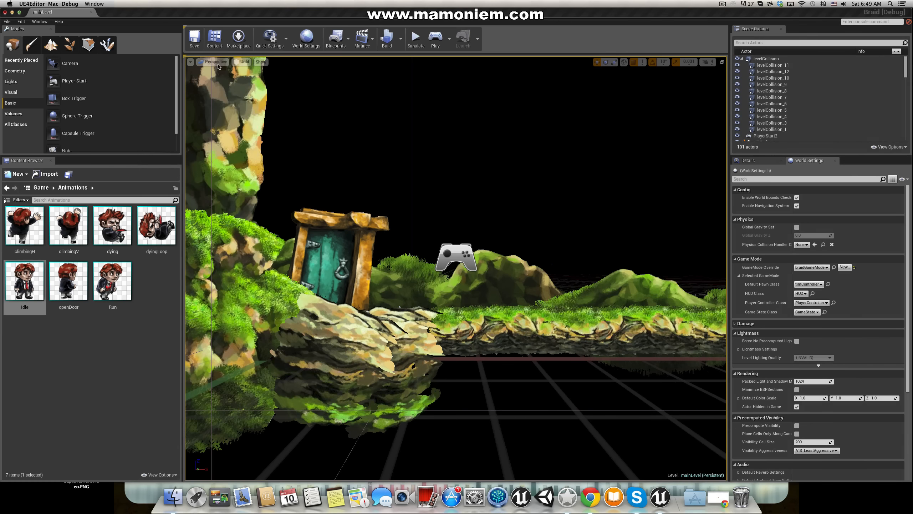
pyautogui.click(435, 39)
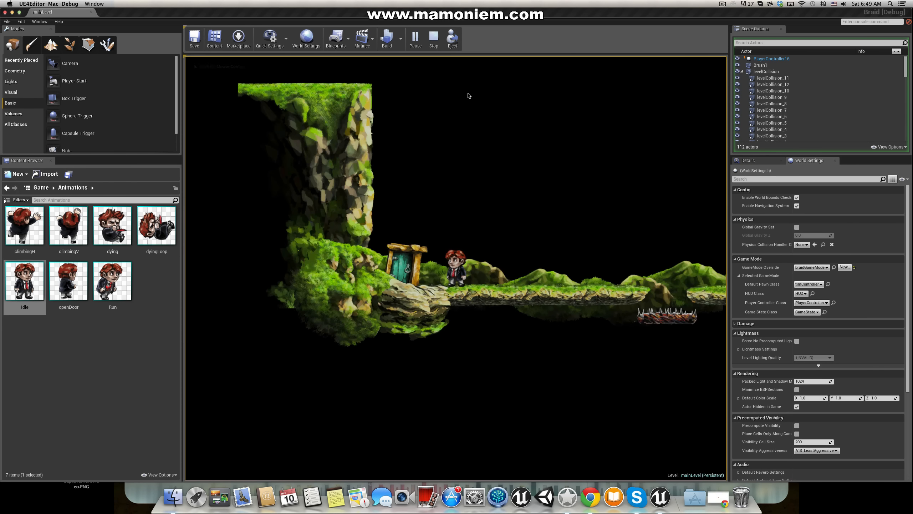
pyautogui.click(433, 37)
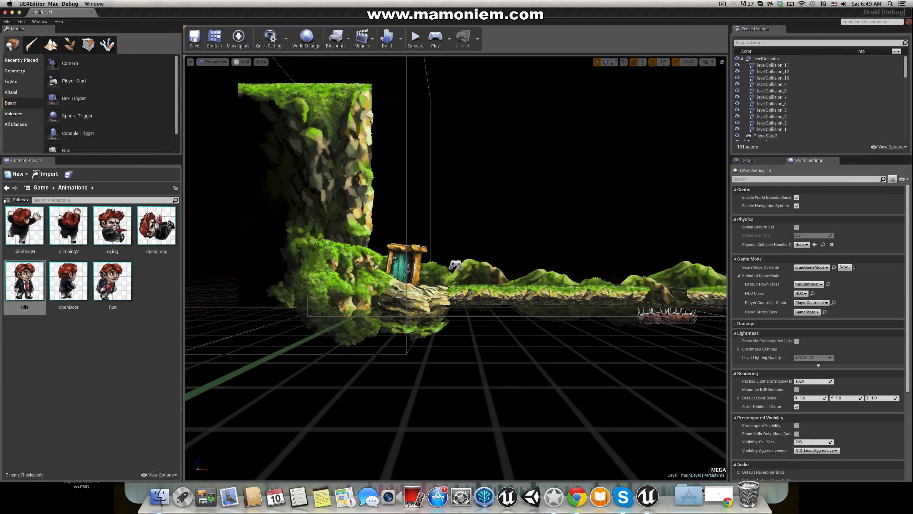
# Step: Open the timController blueprint from the Game/Blueprints folder in its event graph
pyautogui.click(39, 188)
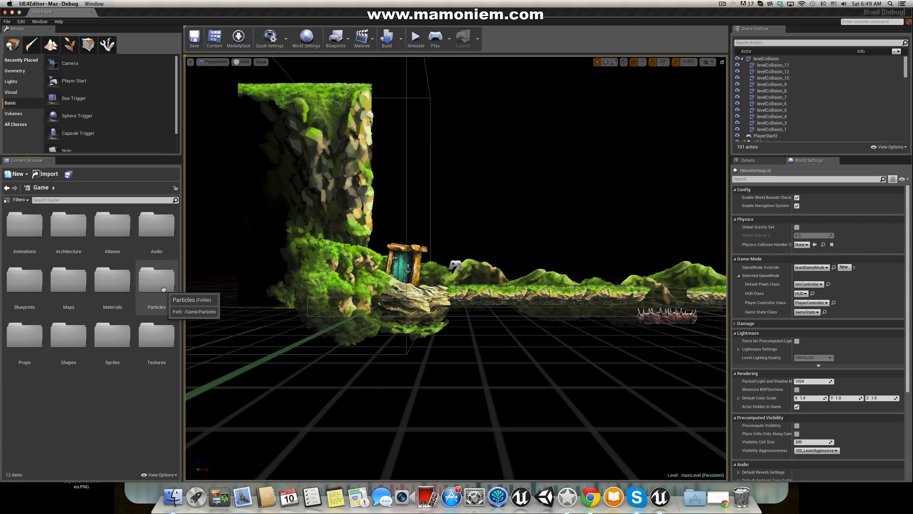
pyautogui.doubleClick(25, 280)
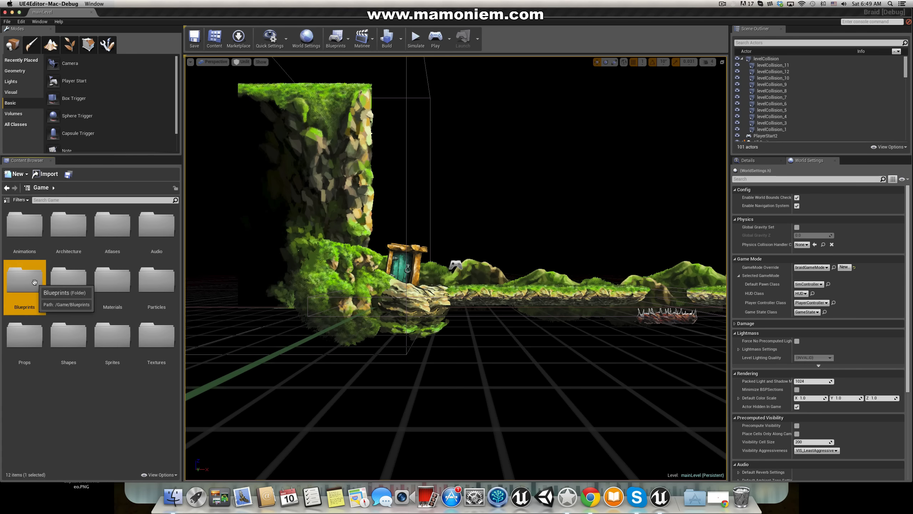
pyautogui.click(105, 227)
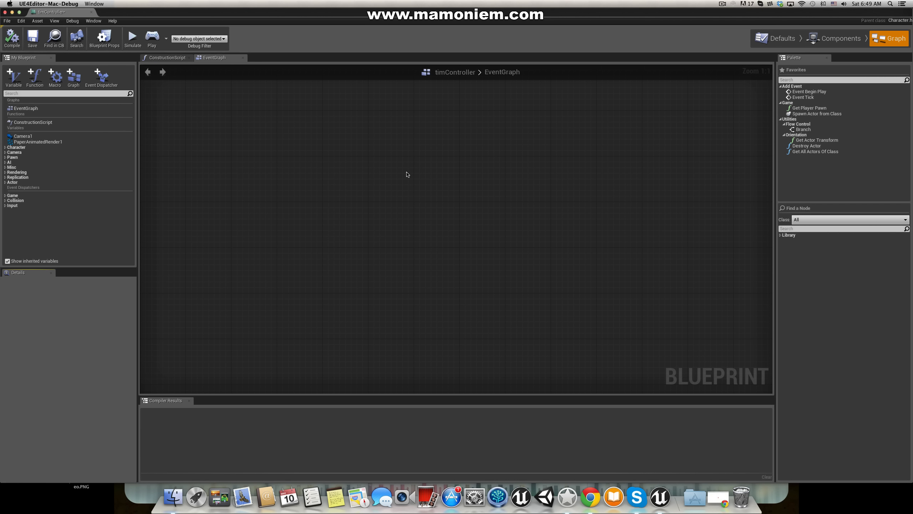
pyautogui.rightClick(382, 162)
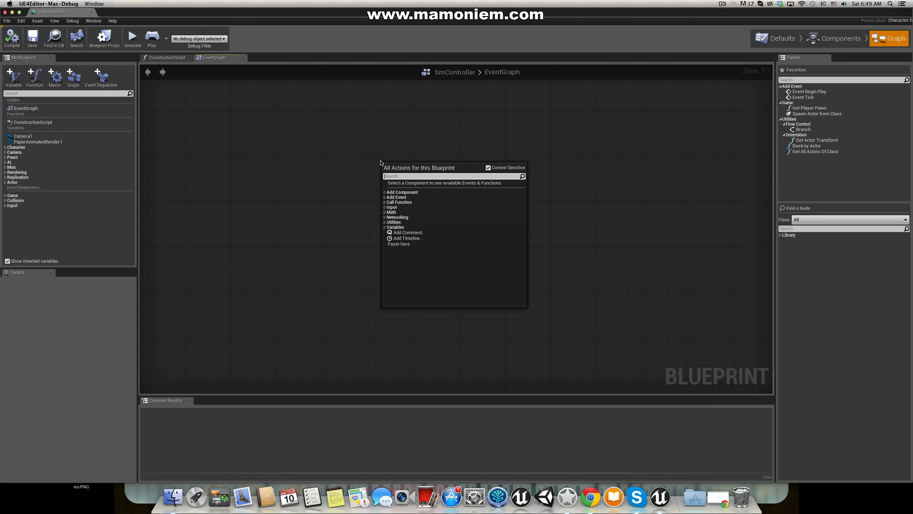
pyautogui.click(314, 128)
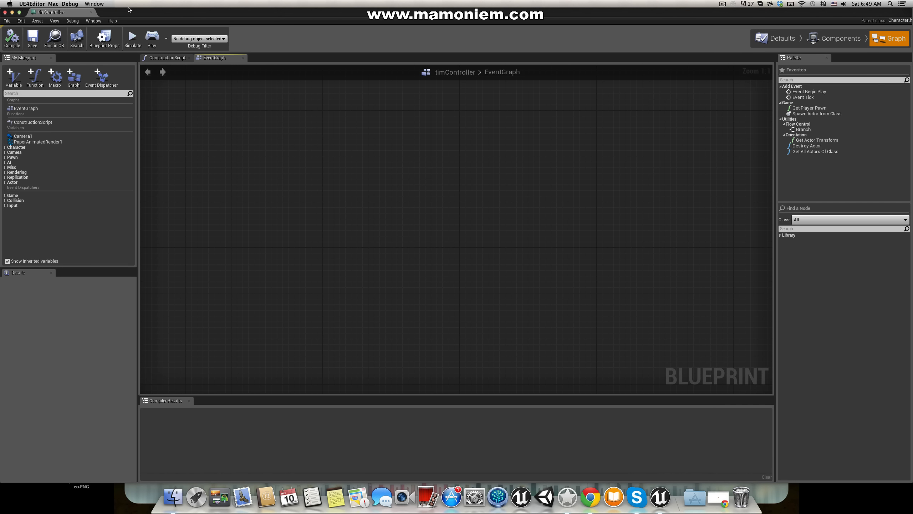
# Step: Review the names of the action and axis mappings in the project's Input settings, and return to the timController event graph
pyautogui.moveTo(135, 14); pyautogui.dragTo(171, 3)
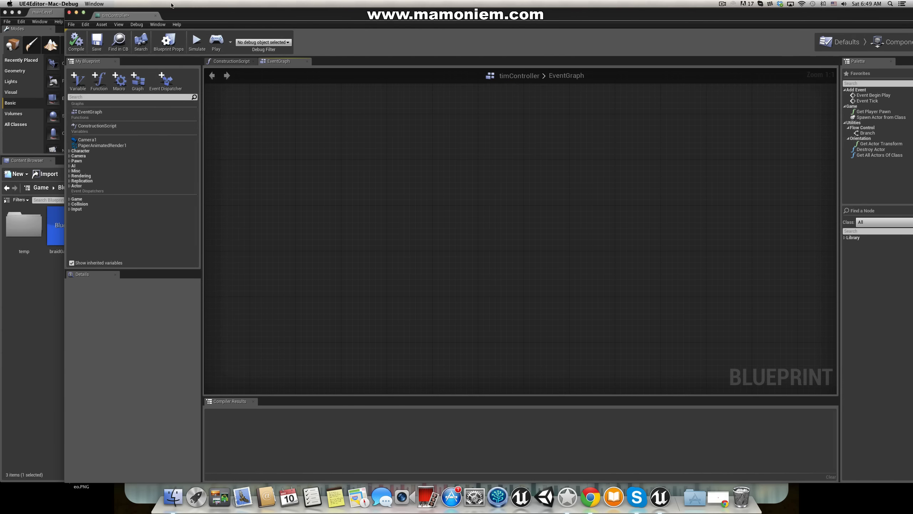
pyautogui.click(21, 21)
pyautogui.click(47, 115)
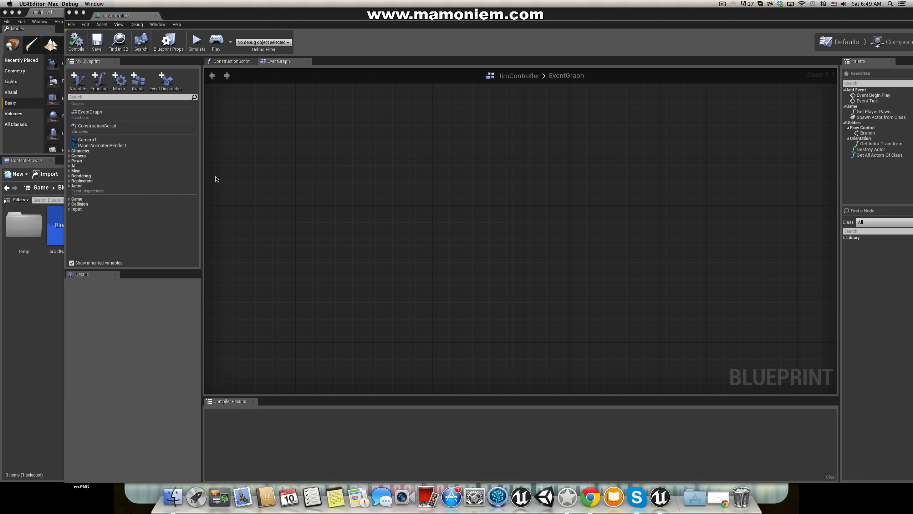
pyautogui.click(22, 22)
pyautogui.click(45, 114)
pyautogui.moveTo(239, 18); pyautogui.dragTo(342, 345)
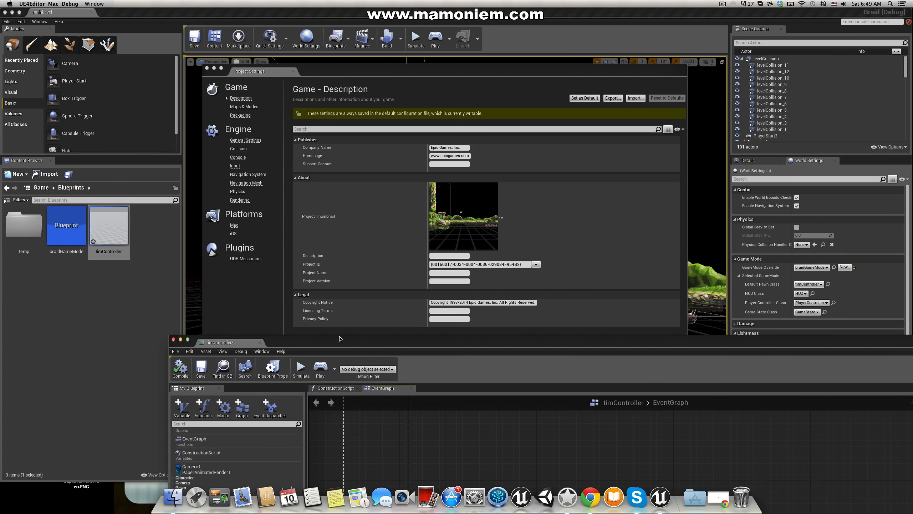
pyautogui.click(236, 165)
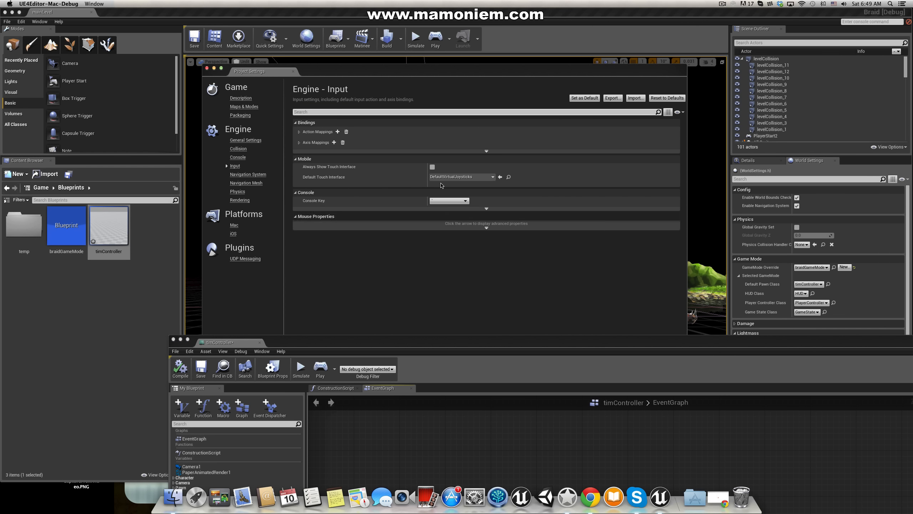
pyautogui.click(300, 143)
pyautogui.click(300, 132)
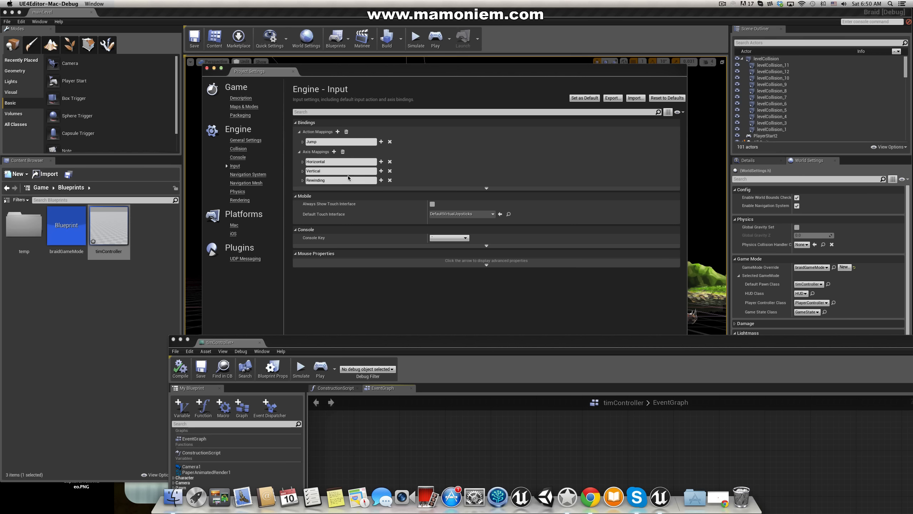
pyautogui.click(207, 69)
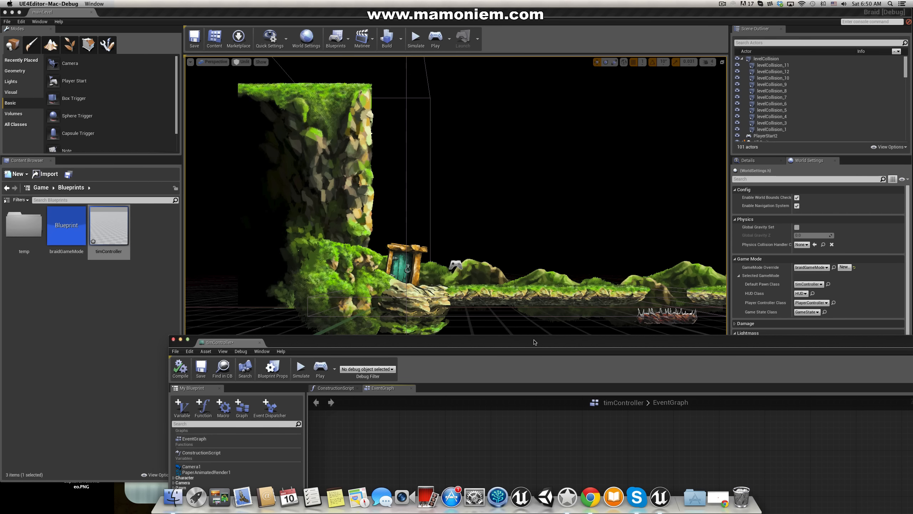
pyautogui.moveTo(535, 341); pyautogui.dragTo(190, 30)
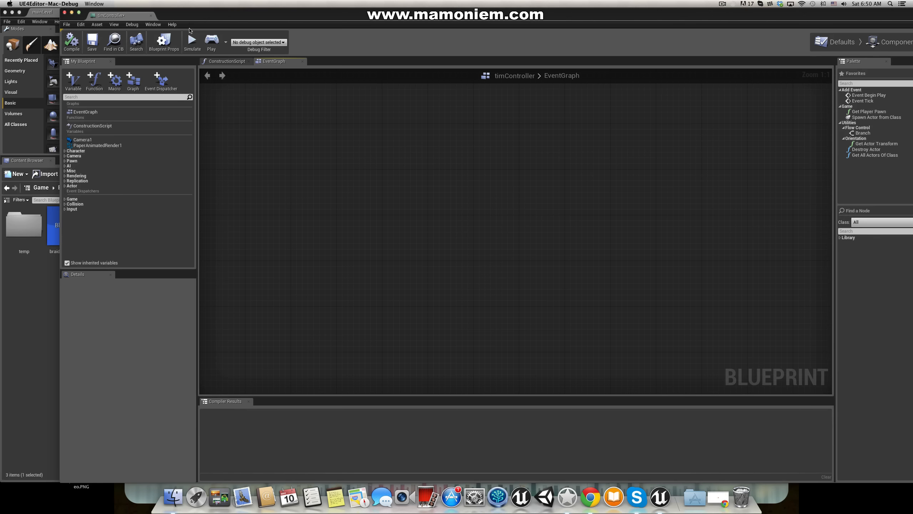
pyautogui.click(79, 14)
# Step: Add the Jump input action event to the event graph and connect its Pressed output to a new character Jump function node
pyautogui.rightClick(330, 166)
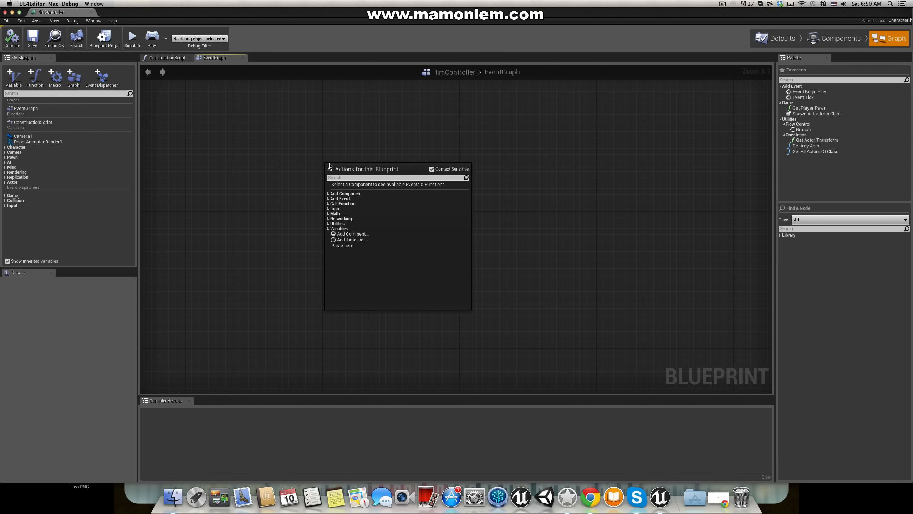
pyautogui.write('jump')
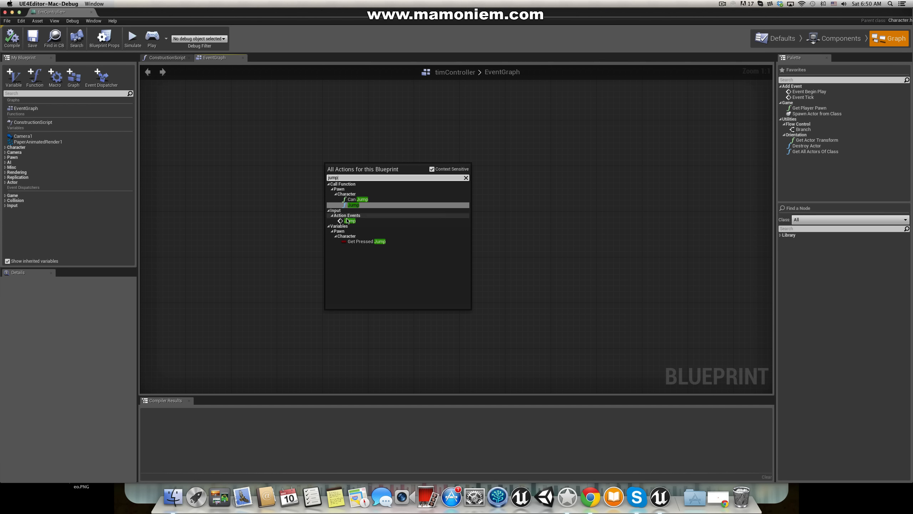
pyautogui.click(350, 220)
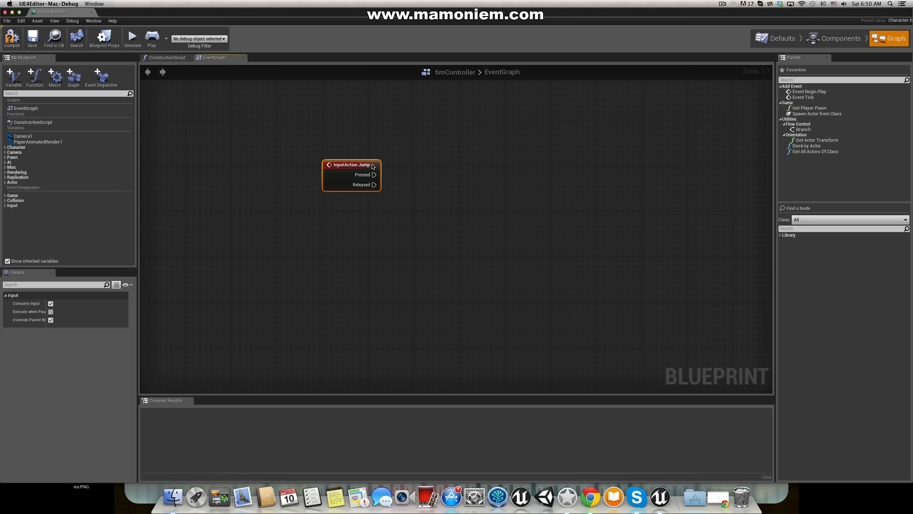
pyautogui.moveTo(366, 165); pyautogui.dragTo(444, 189)
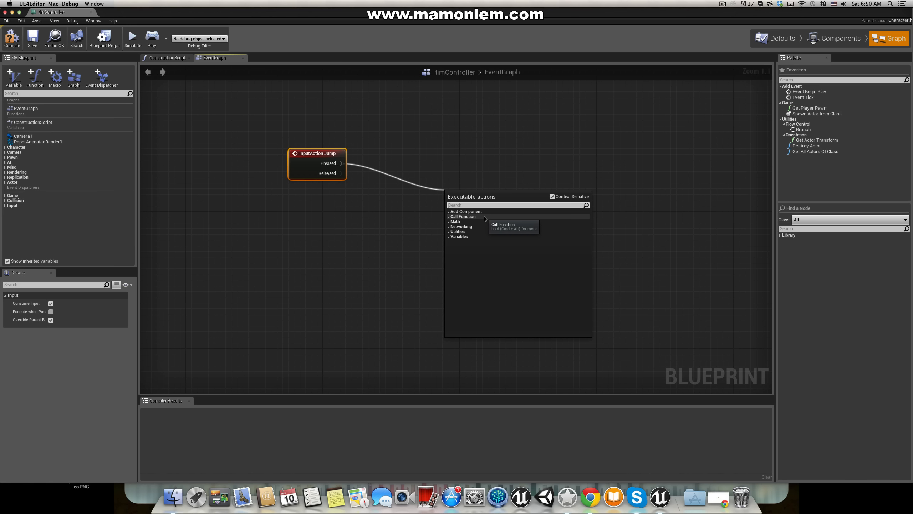
pyautogui.write('jump')
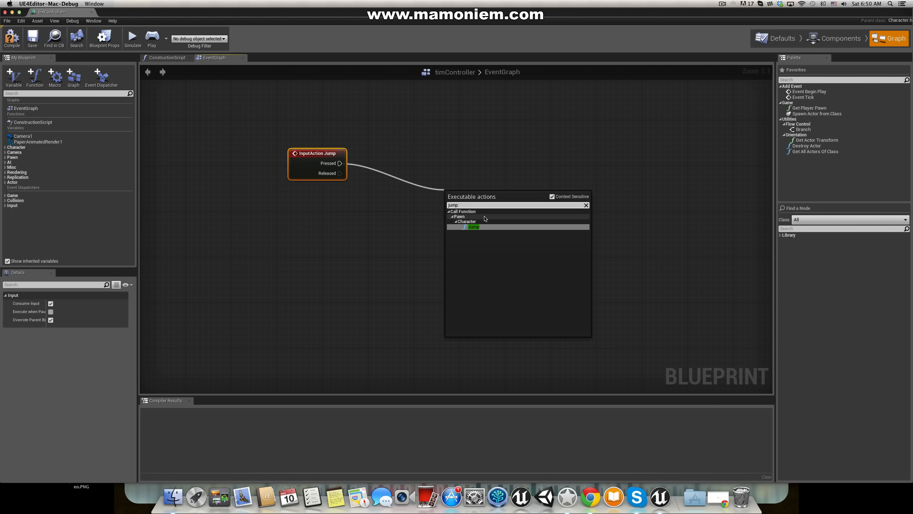
pyautogui.click(474, 227)
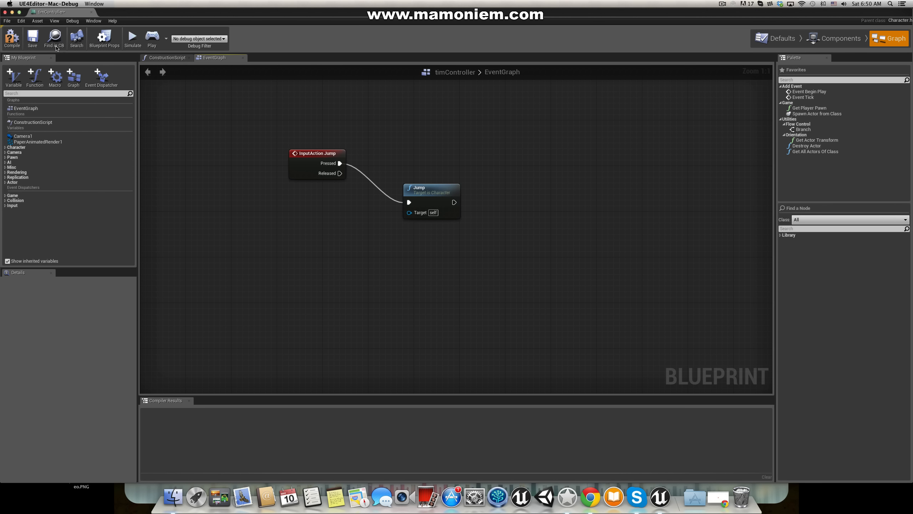
# Step: Save and compile timController, and play the level to test making the character jump several times
pyautogui.click(33, 37)
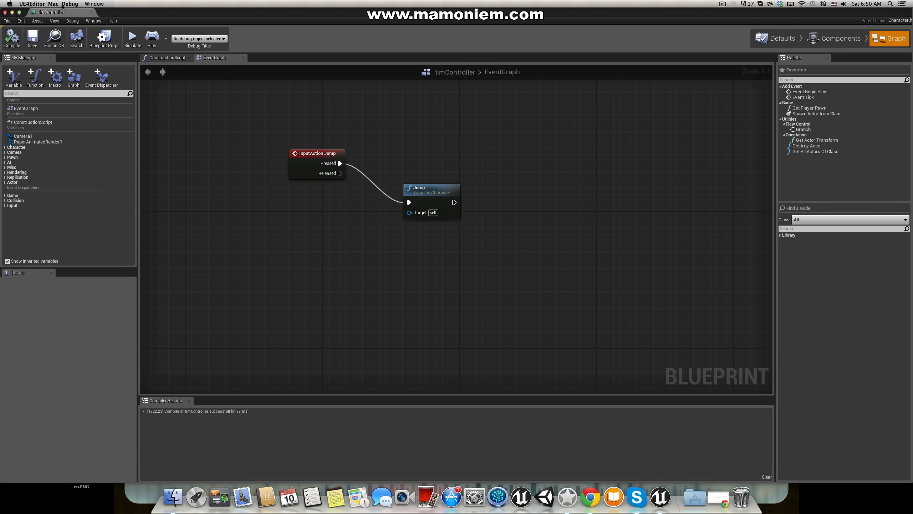
pyautogui.click(12, 12)
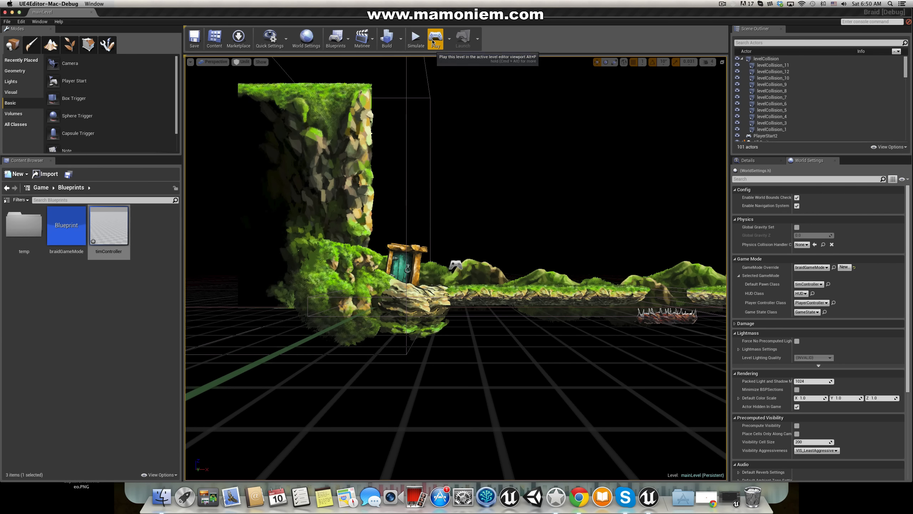
pyautogui.click(415, 38)
pyautogui.press('space')
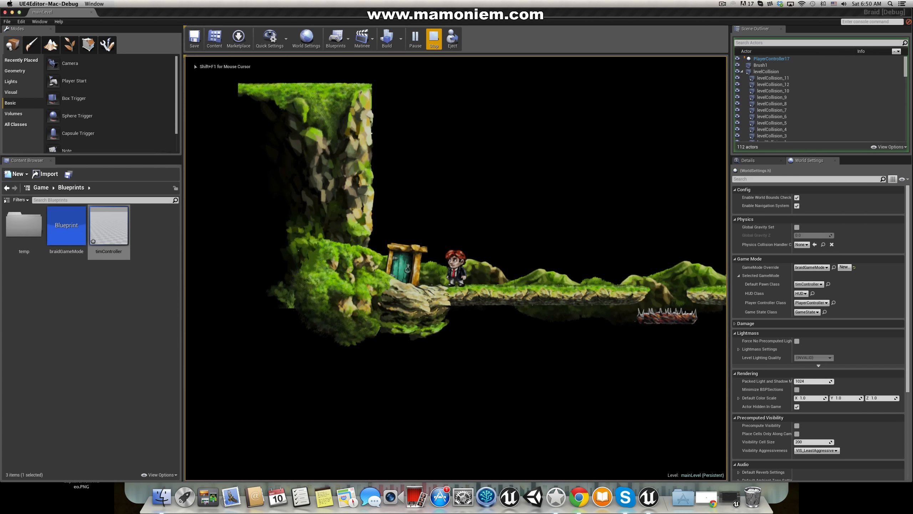
pyautogui.press('space')
pyautogui.press('space')
pyautogui.press('space')
pyautogui.press('Escape')
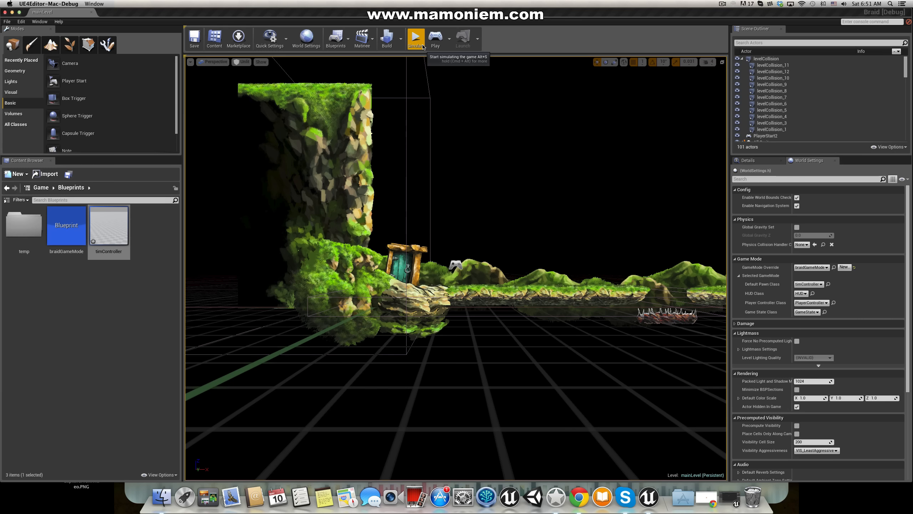
# Step: Set the projection mode of timController's Camera1 component to Orthographic and save the blueprint
pyautogui.doubleClick(92, 227)
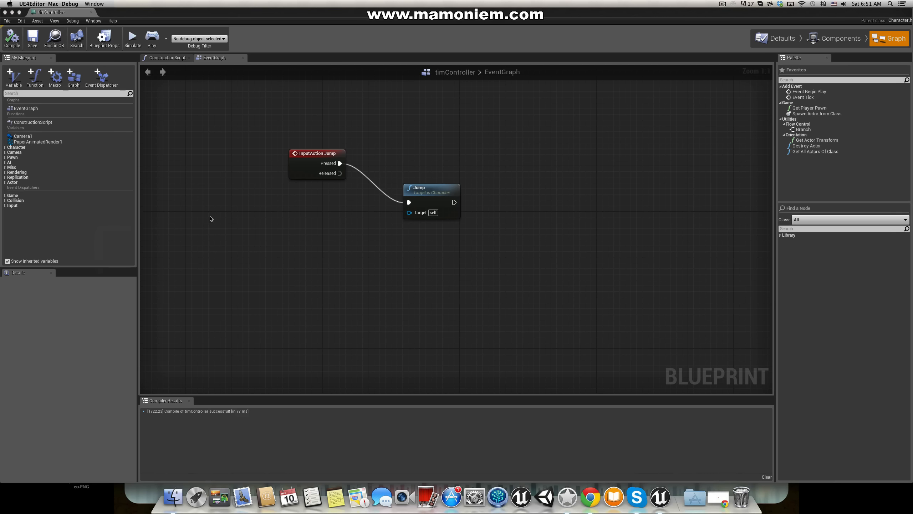
pyautogui.click(834, 39)
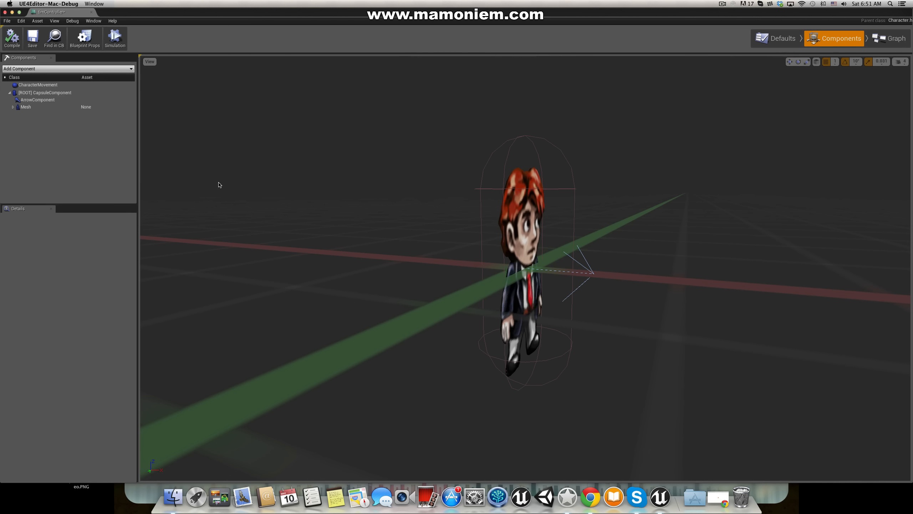
pyautogui.click(13, 107)
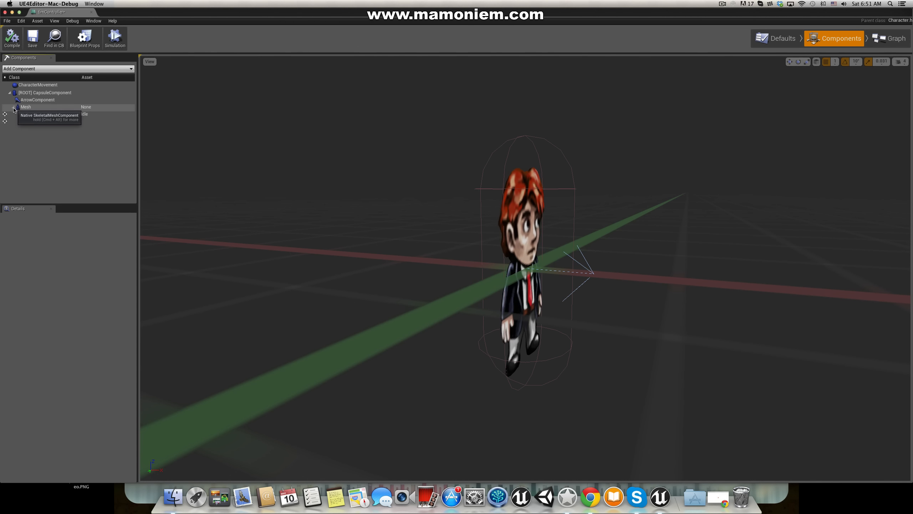
pyautogui.click(34, 121)
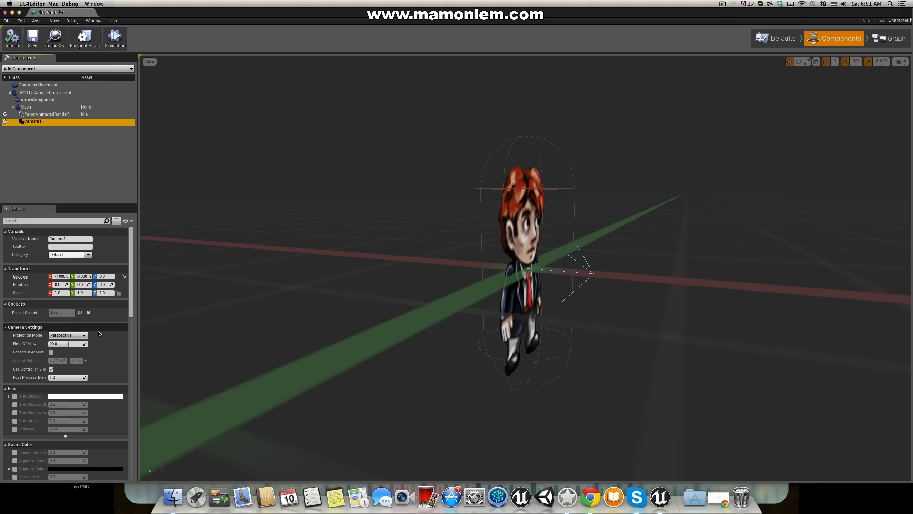
pyautogui.click(84, 336)
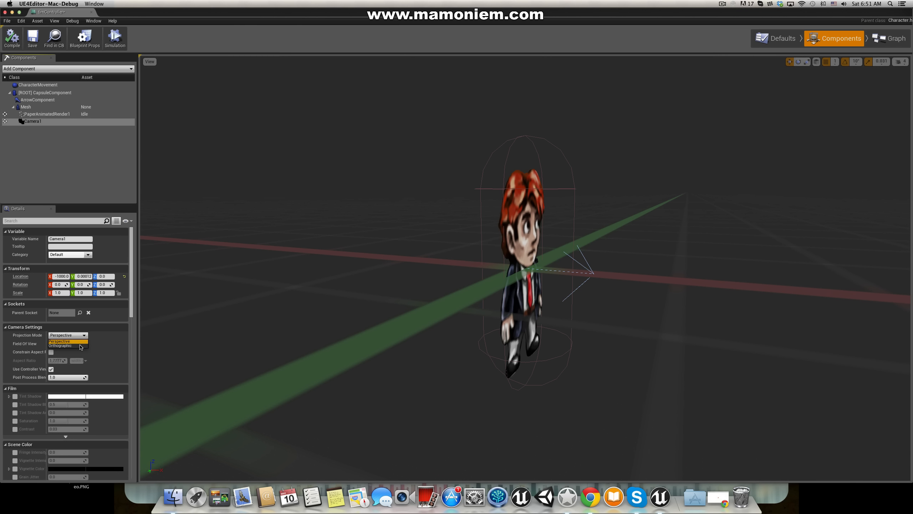
pyautogui.click(80, 346)
pyautogui.click(33, 46)
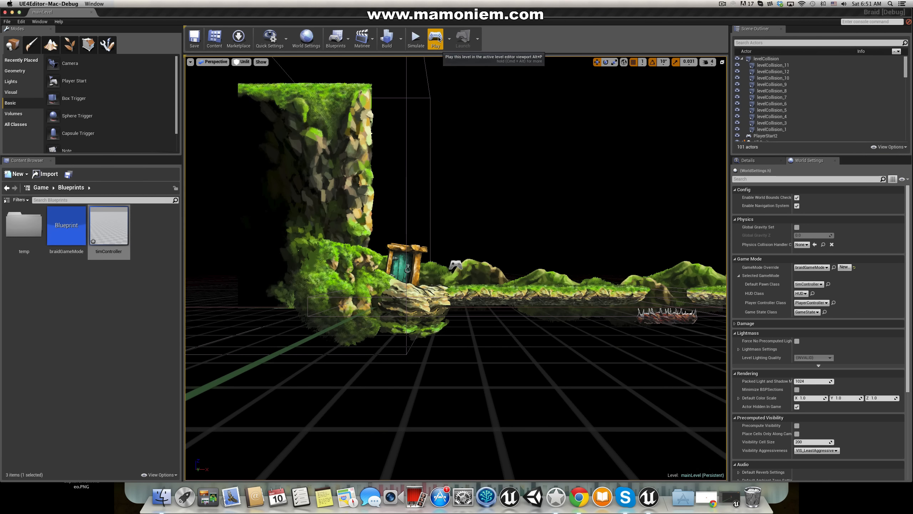
# Step: Play the level to check the orthographic camera view while making the character jump several times, and stop playing
pyautogui.click(436, 38)
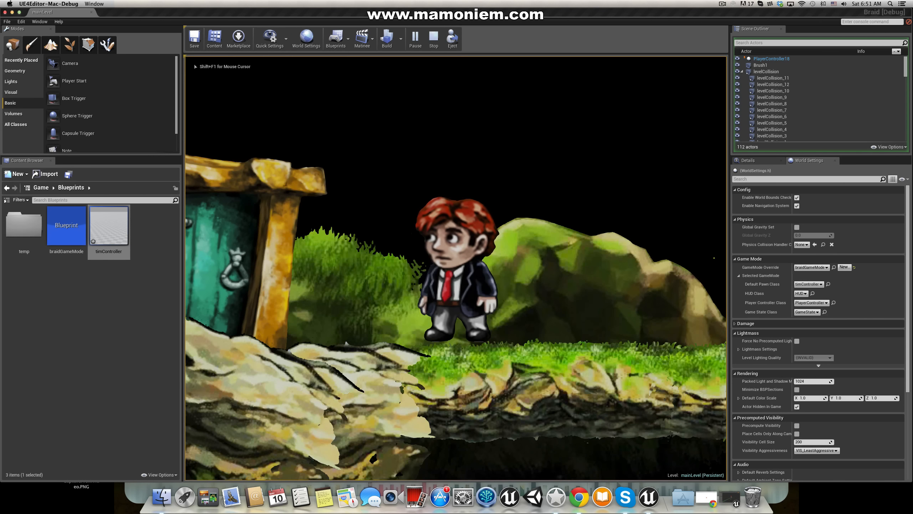
pyautogui.press('space')
pyautogui.press('space')
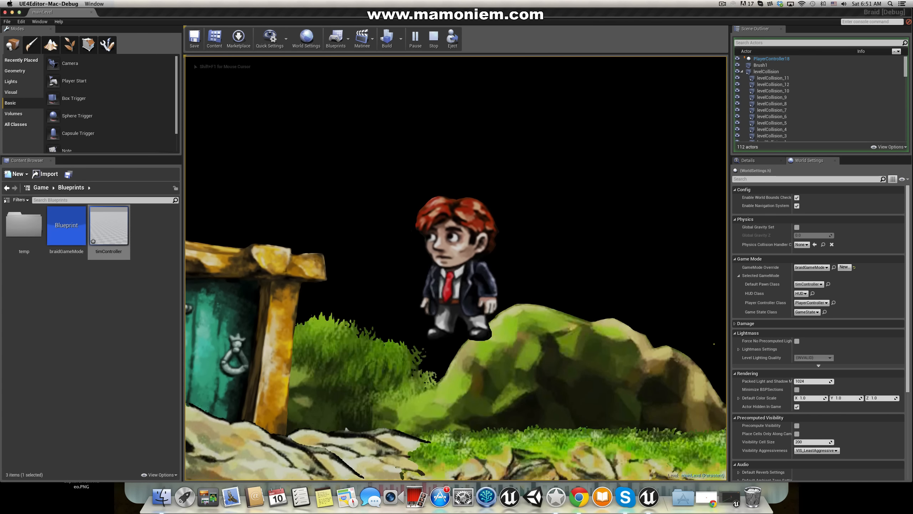
pyautogui.press('space')
pyautogui.press('space')
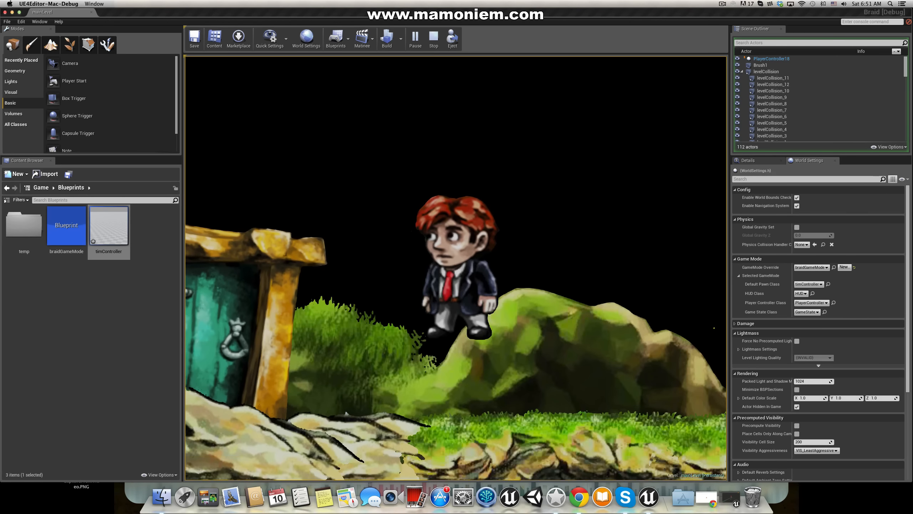
pyautogui.press('Escape')
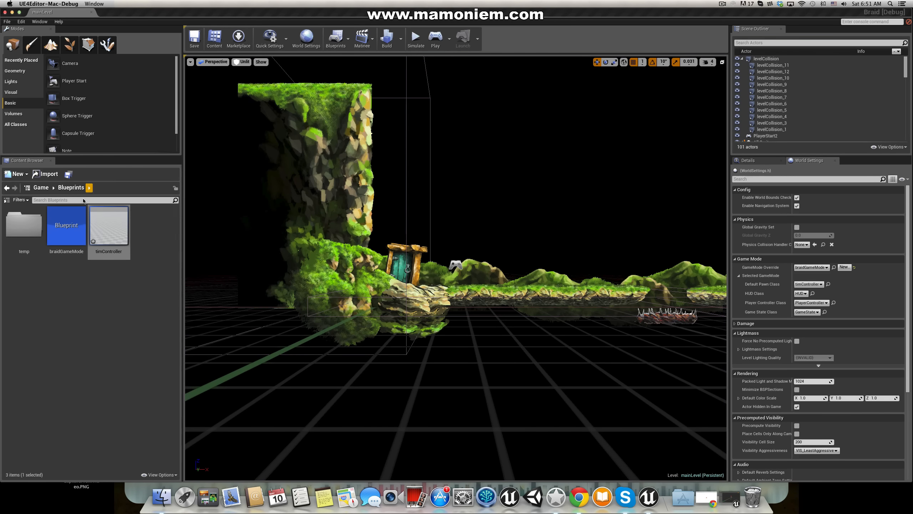
# Step: Reopen timController, set Camera1's Ortho Width to 1000, and save the blueprint
pyautogui.doubleClick(109, 223)
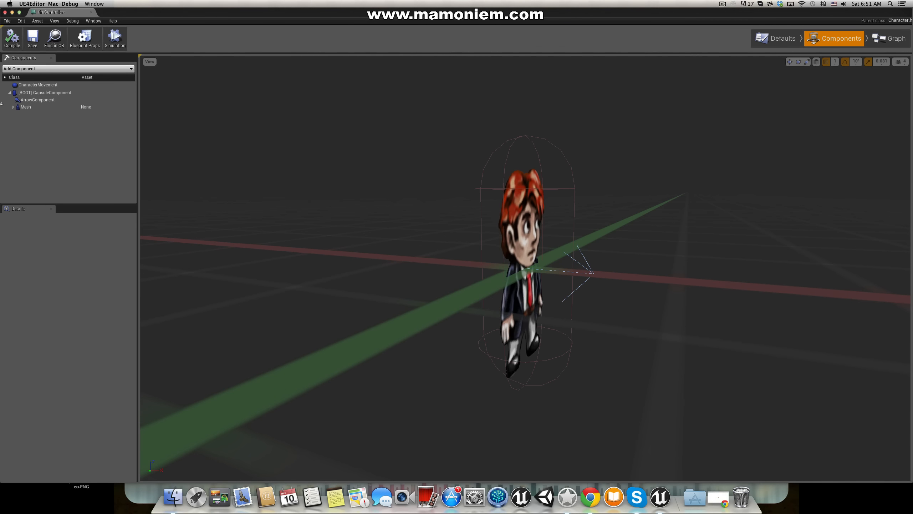
pyautogui.click(15, 109)
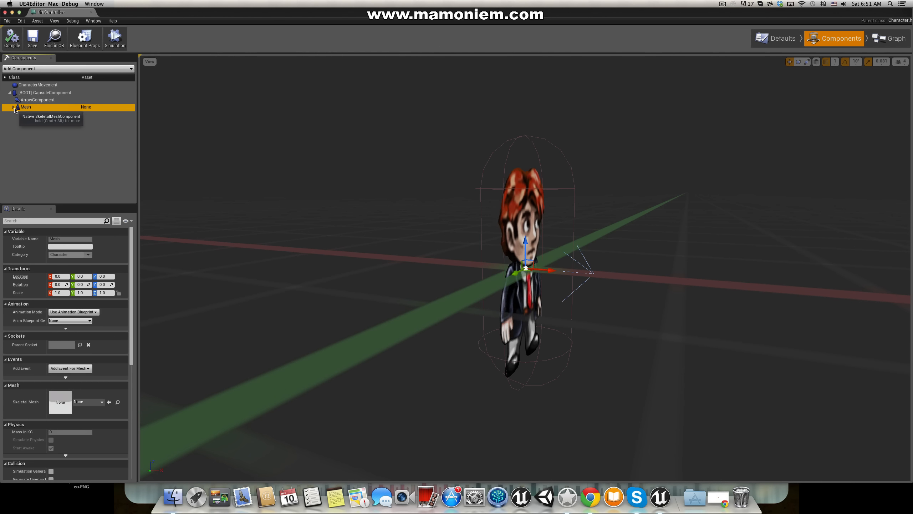
pyautogui.click(36, 121)
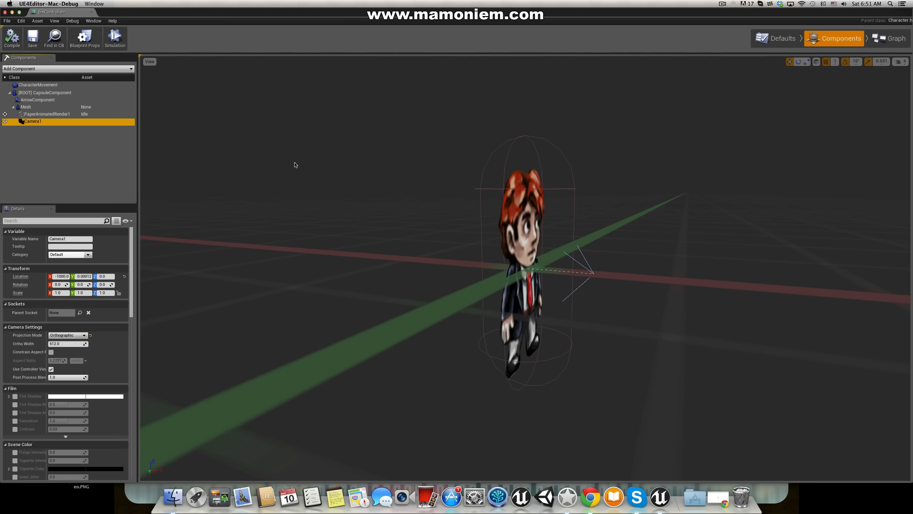
pyautogui.click(70, 343)
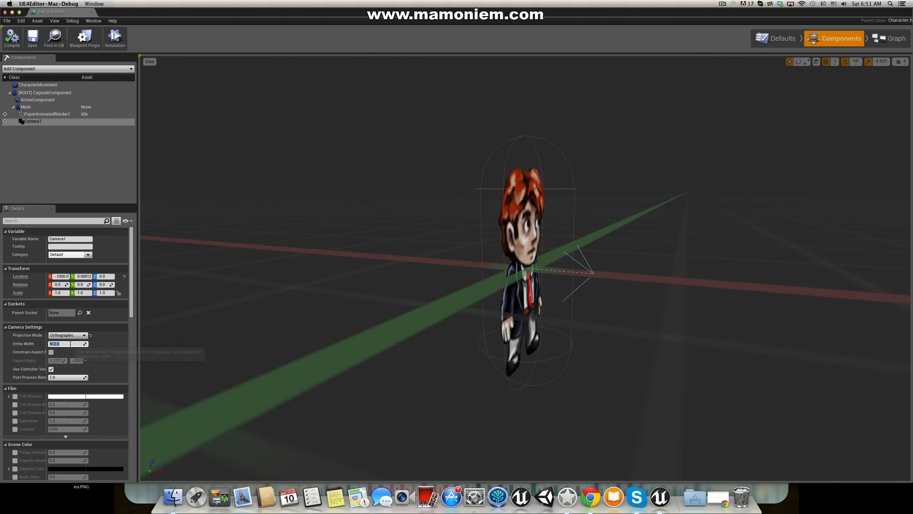
pyautogui.write('1')
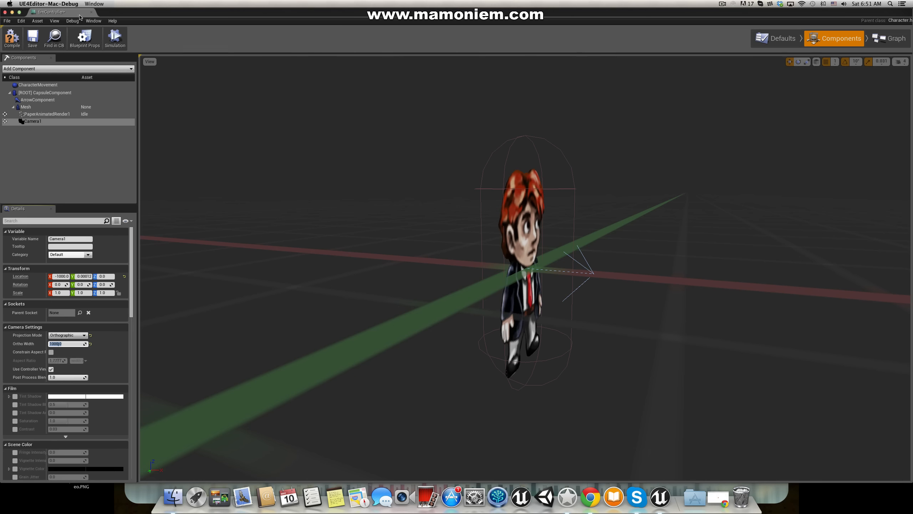
pyautogui.click(32, 37)
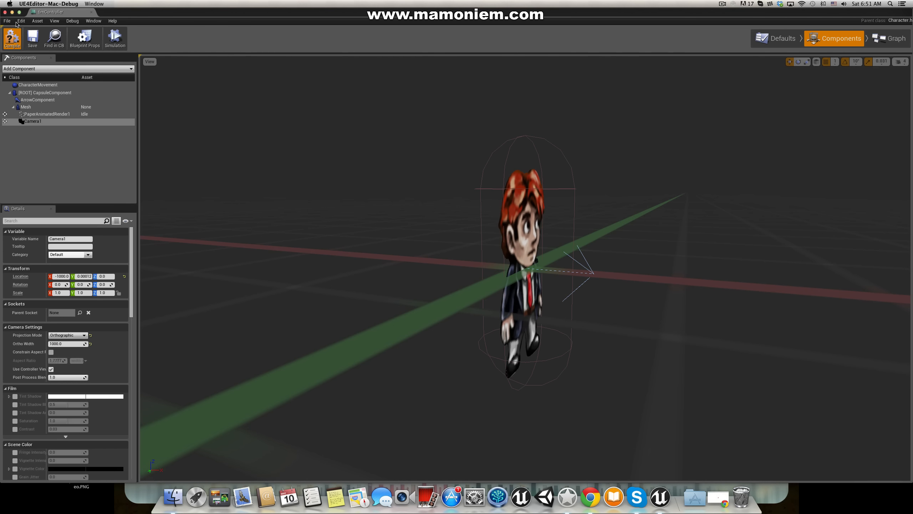
# Step: Play the level to check the wider camera framing with a character jump, and stop playing
pyautogui.click(12, 12)
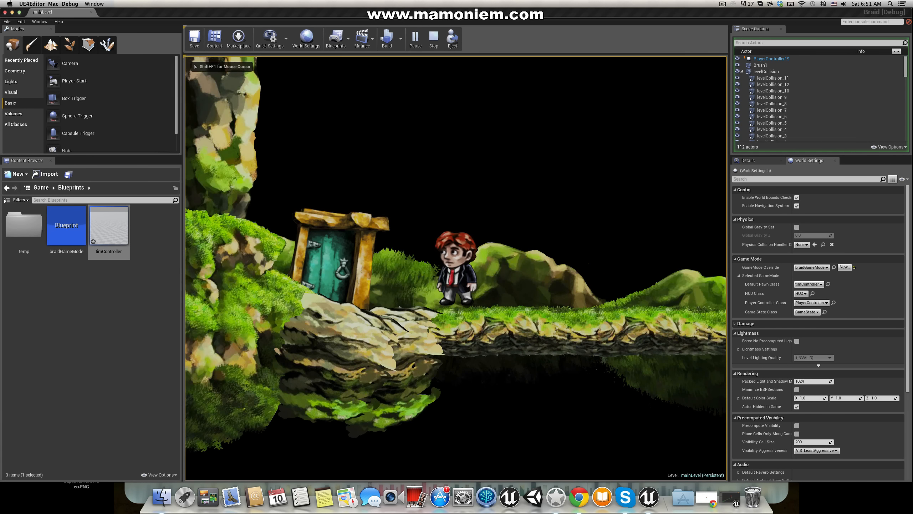
pyautogui.press('space')
pyautogui.press('Escape')
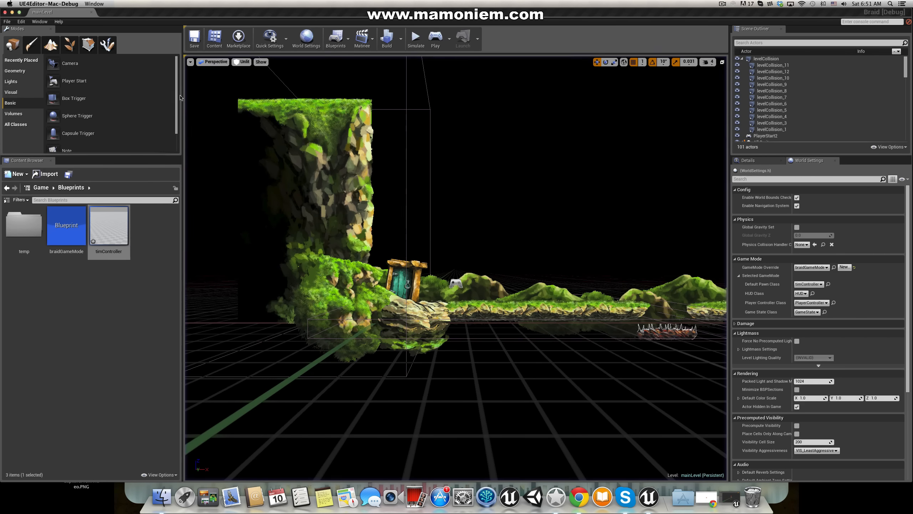
# Step: Reopen timController, set Camera1's Ortho Width to 1500, and save the blueprint
pyautogui.doubleClick(110, 225)
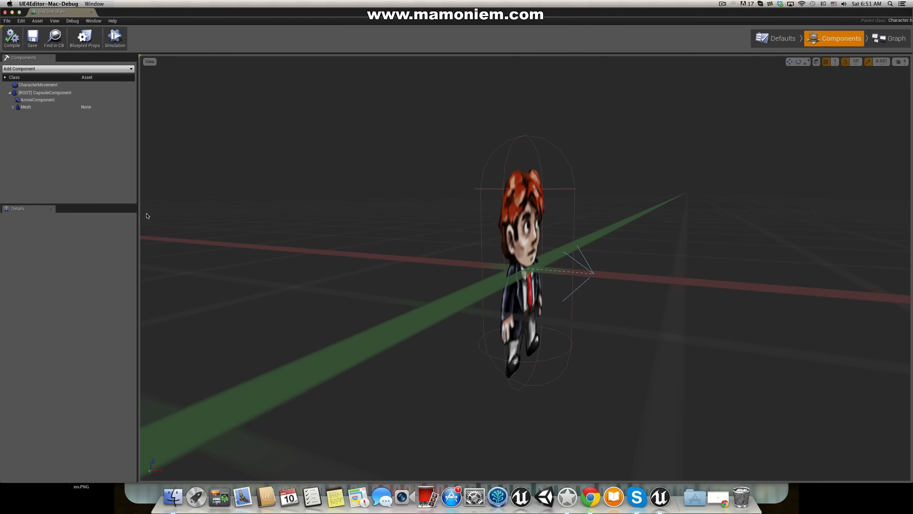
pyautogui.click(13, 106)
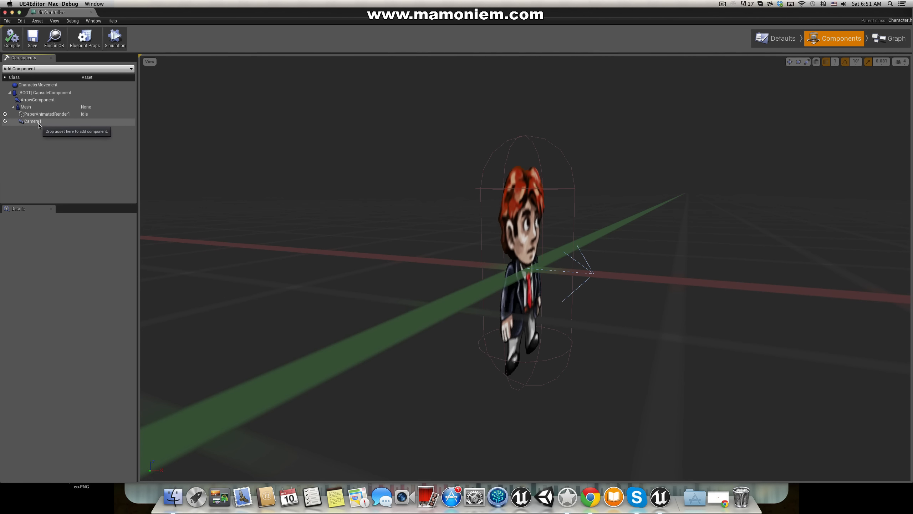
pyautogui.click(36, 122)
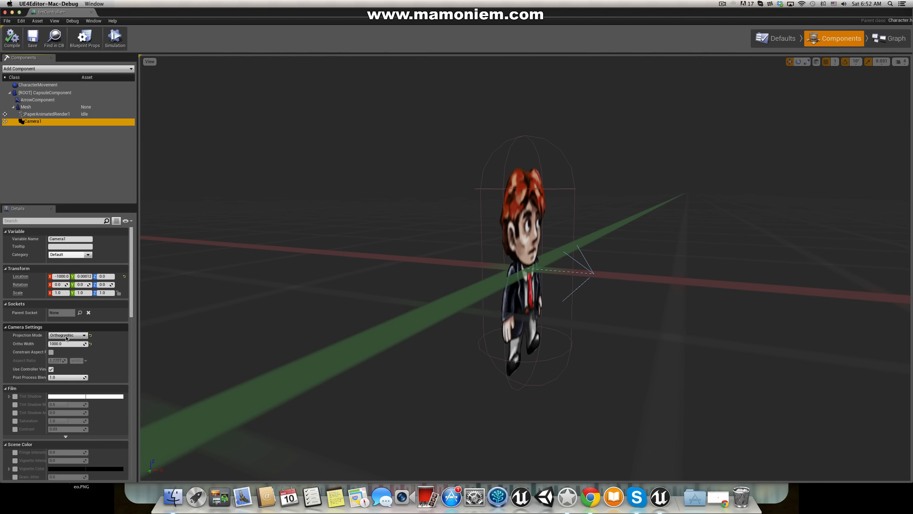
pyautogui.click(66, 343)
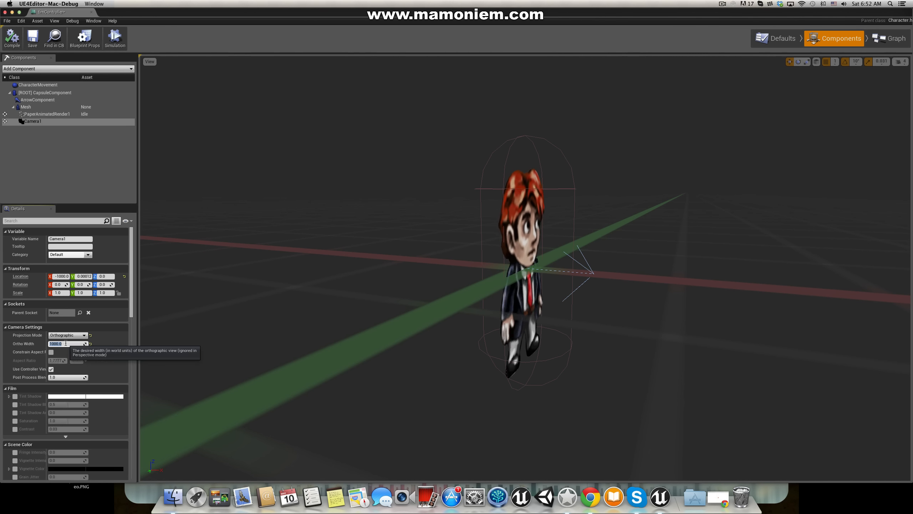
pyautogui.write('15')
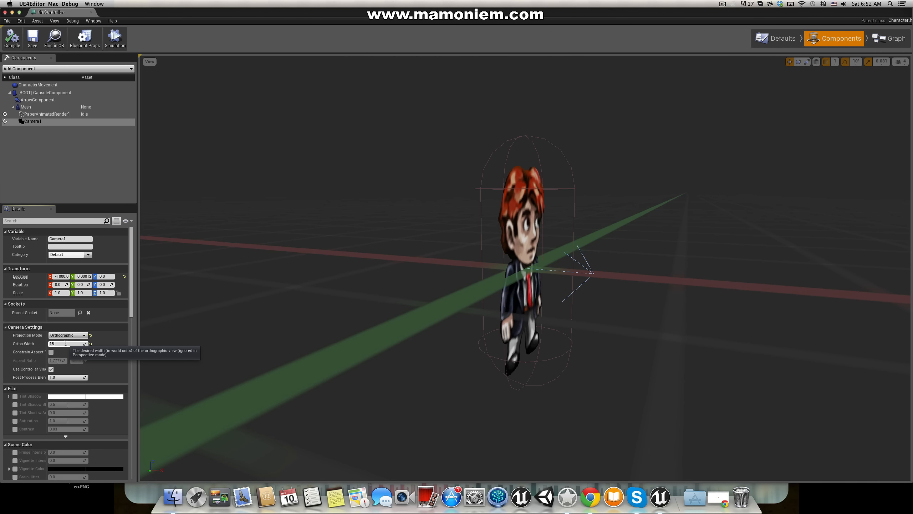
pyautogui.write('00')
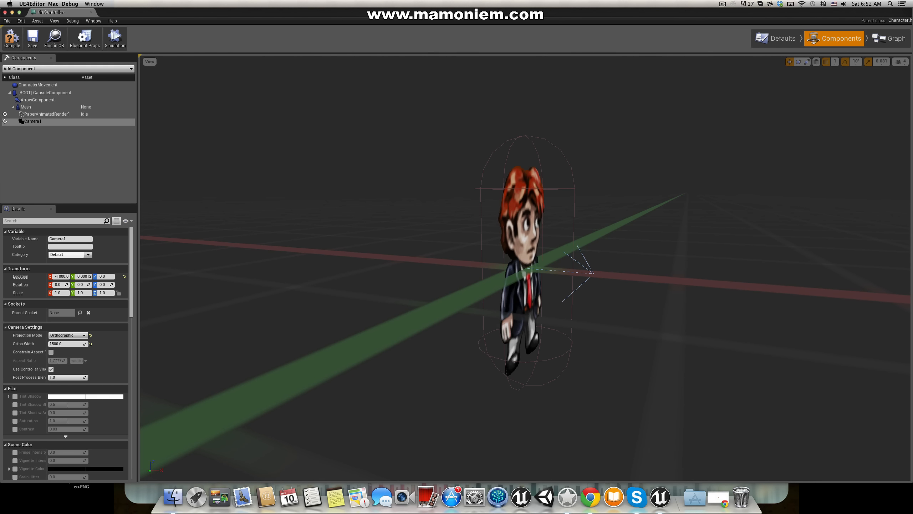
pyautogui.scroll(-5, 367, 204)
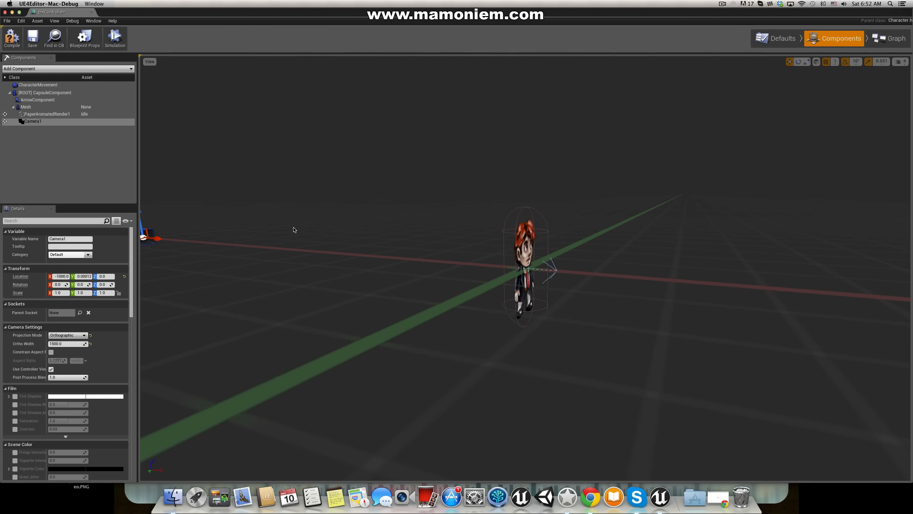
pyautogui.scroll(-3, 294, 229)
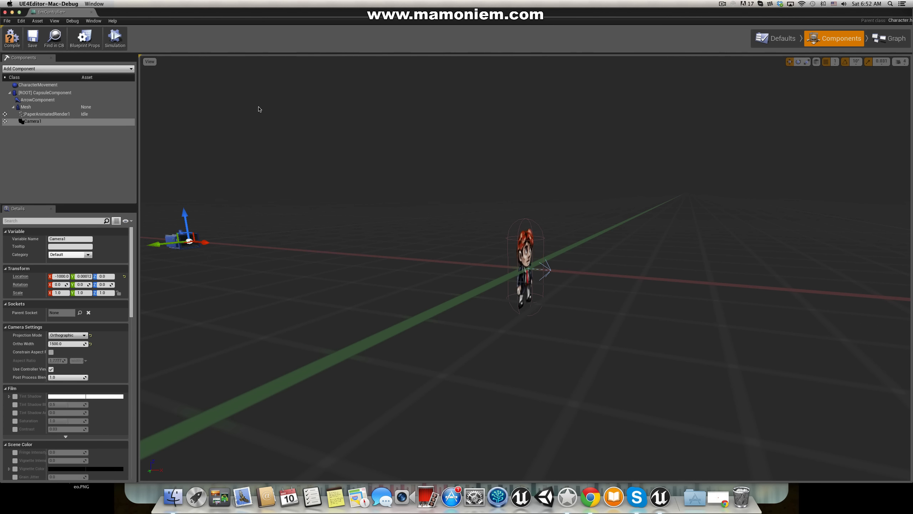
pyautogui.click(36, 38)
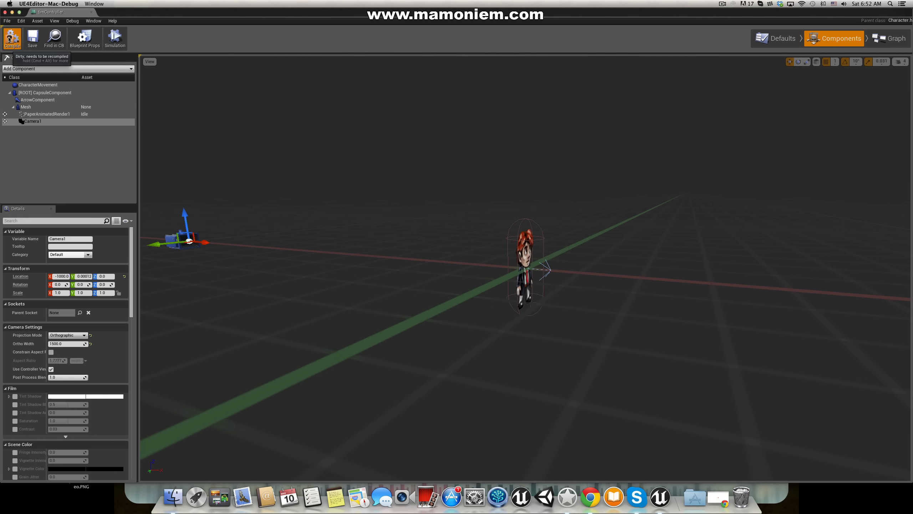
# Step: Play the level from the main editor to check the character's size in the camera view, and stop playing
pyautogui.click(12, 12)
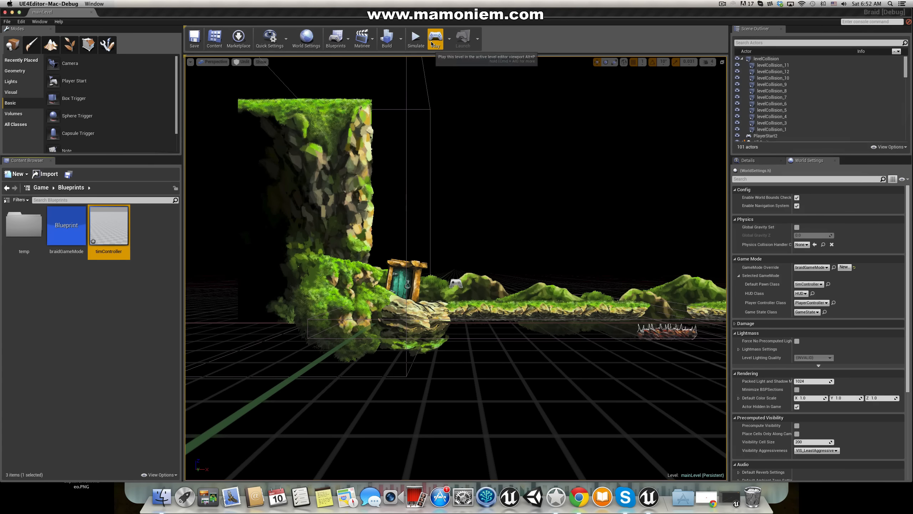
pyautogui.click(452, 38)
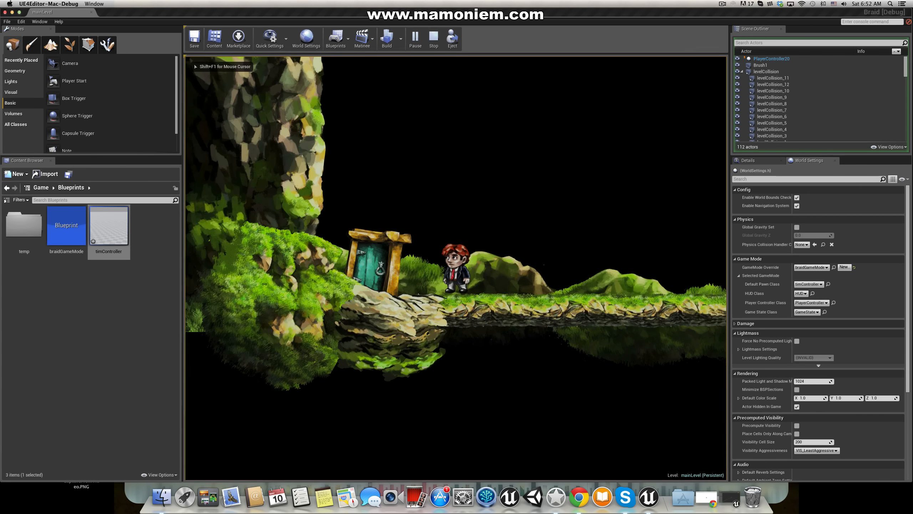
pyautogui.press('Escape')
# Step: Raise Camera1 in timController along the Z axis to about 48.4 and save the blueprint
pyautogui.click(730, 498)
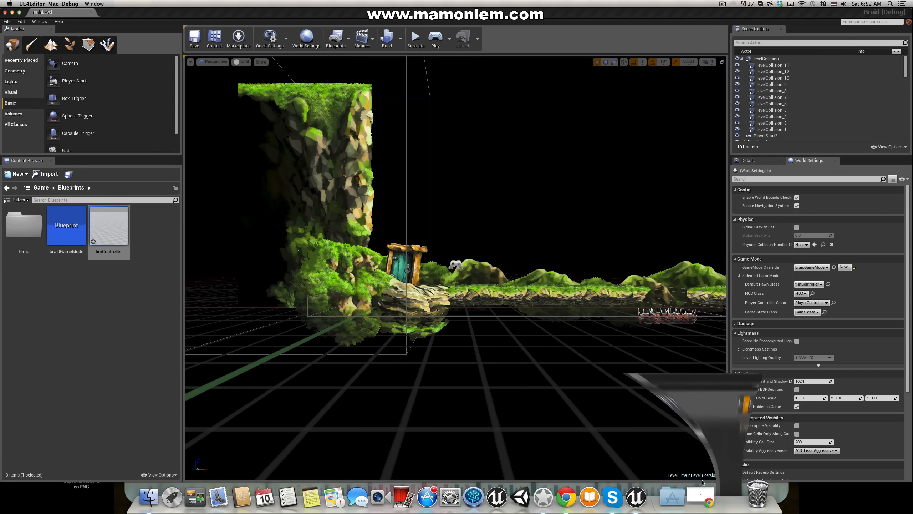
pyautogui.click(184, 239)
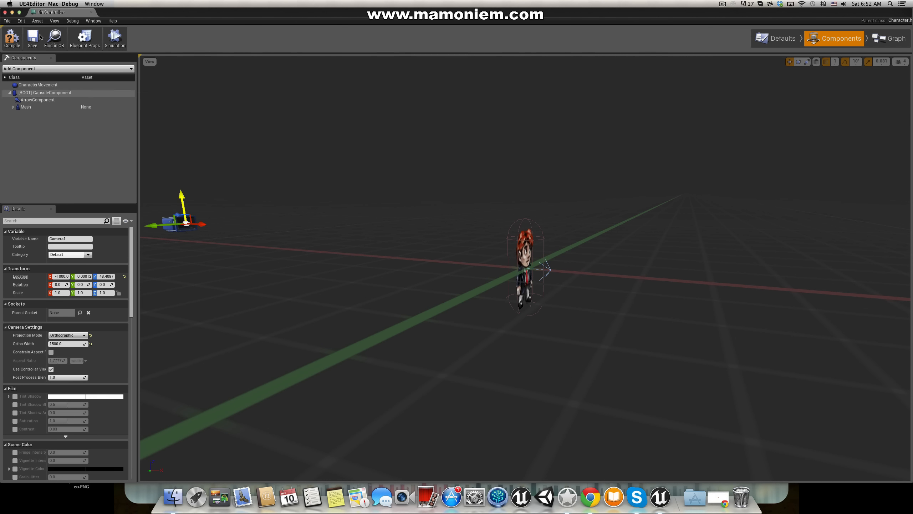
pyautogui.click(32, 37)
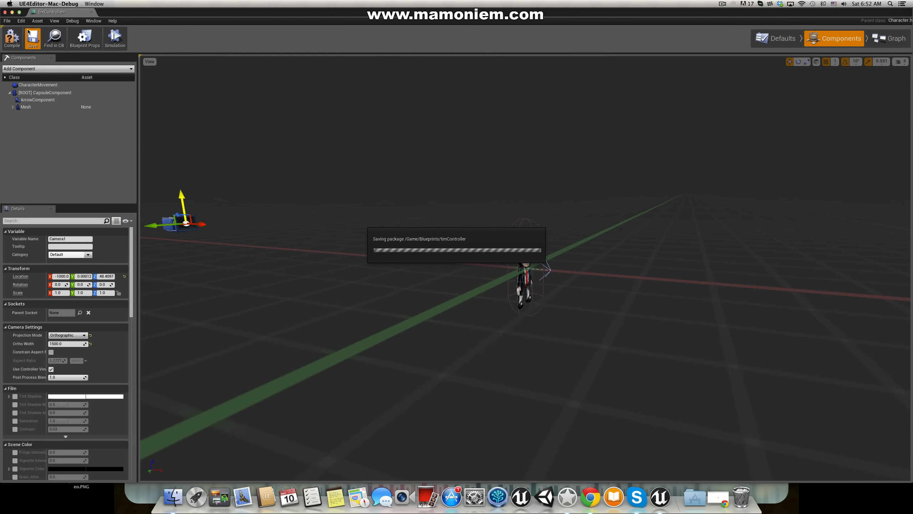
# Step: Play the level to check the raised camera's framing, stop playing, and return to timController's components
pyautogui.click(12, 12)
pyautogui.click(435, 41)
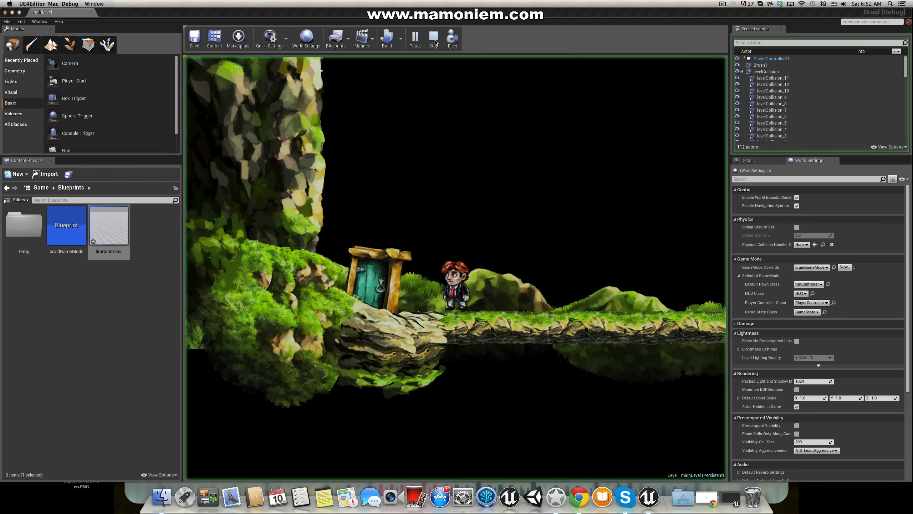
pyautogui.press('Escape')
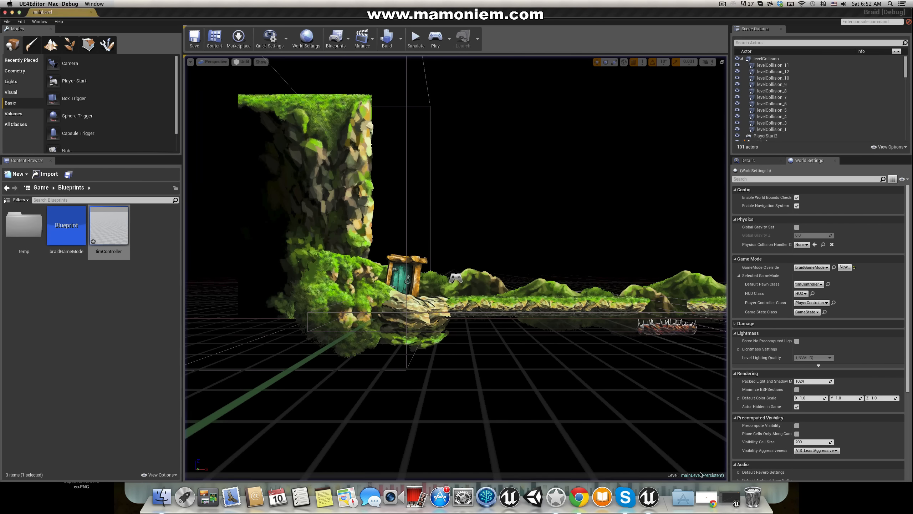
pyautogui.click(730, 498)
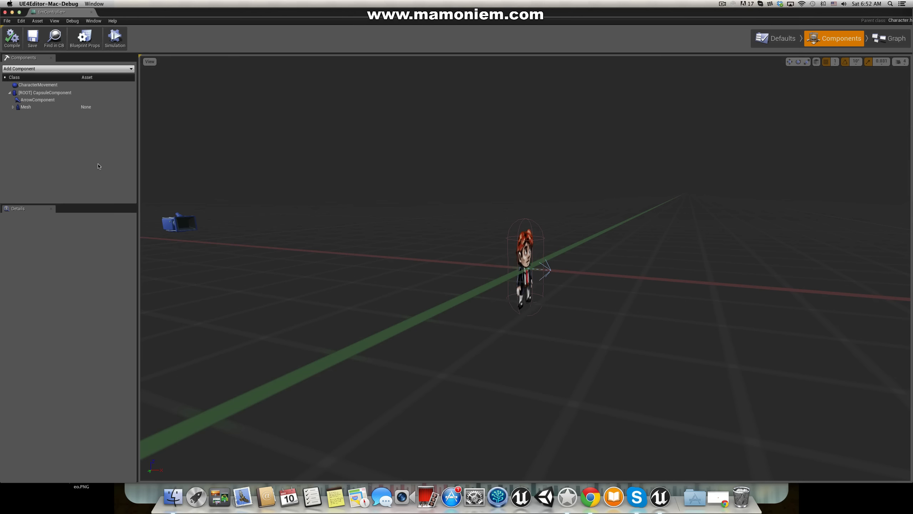
# Step: Raise Camera1, nested under Mesh, along the Z axis to about 184.4 and save the blueprint
pyautogui.click(13, 106)
pyautogui.click(32, 121)
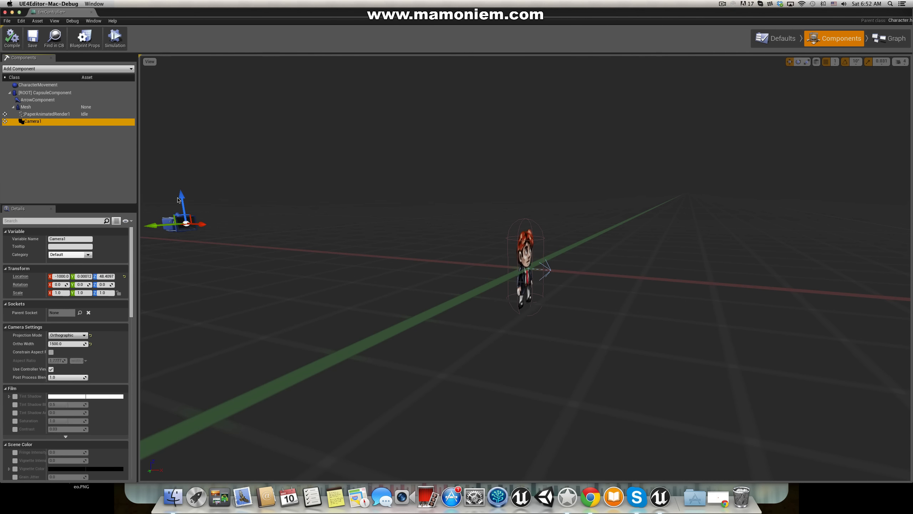
pyautogui.moveTo(178, 200); pyautogui.dragTo(172, 144)
pyautogui.click(9, 38)
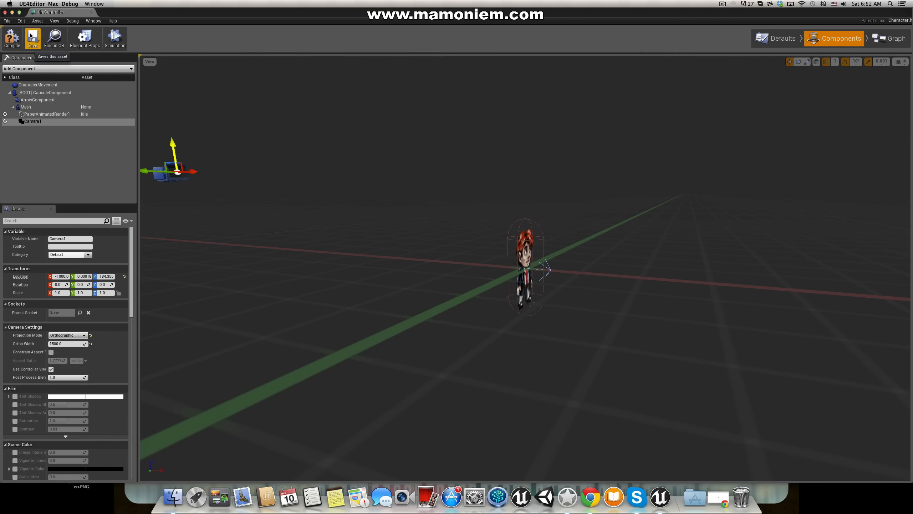
# Step: Play the level from the main editor to check the camera height, stop playing, and return to timController's components
pyautogui.click(12, 12)
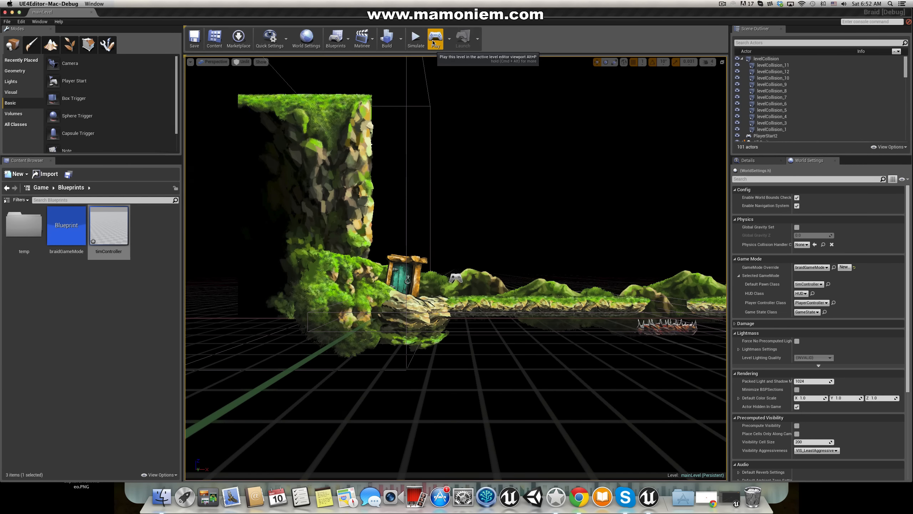
pyautogui.click(435, 39)
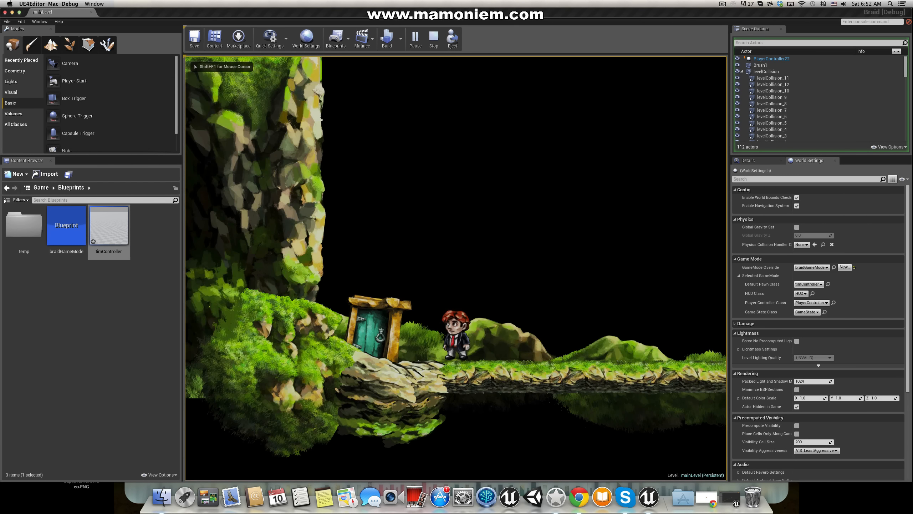
pyautogui.press('Escape')
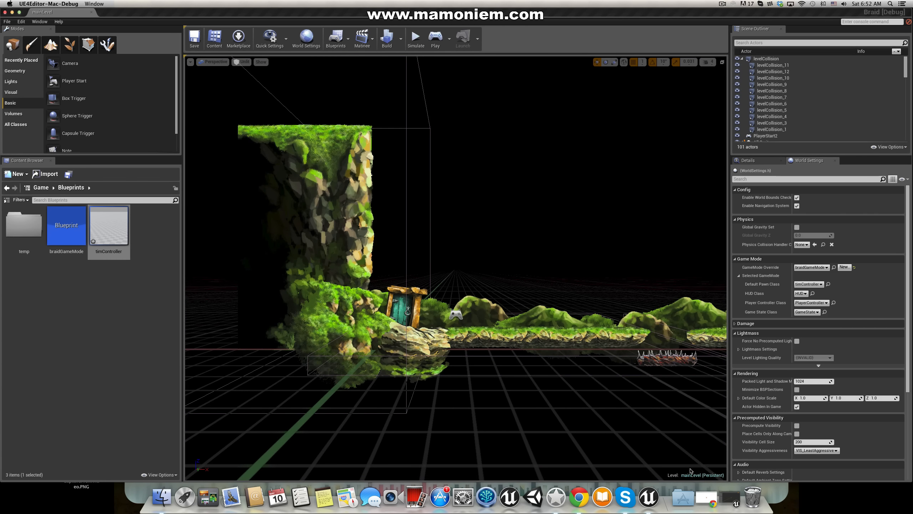
pyautogui.click(729, 494)
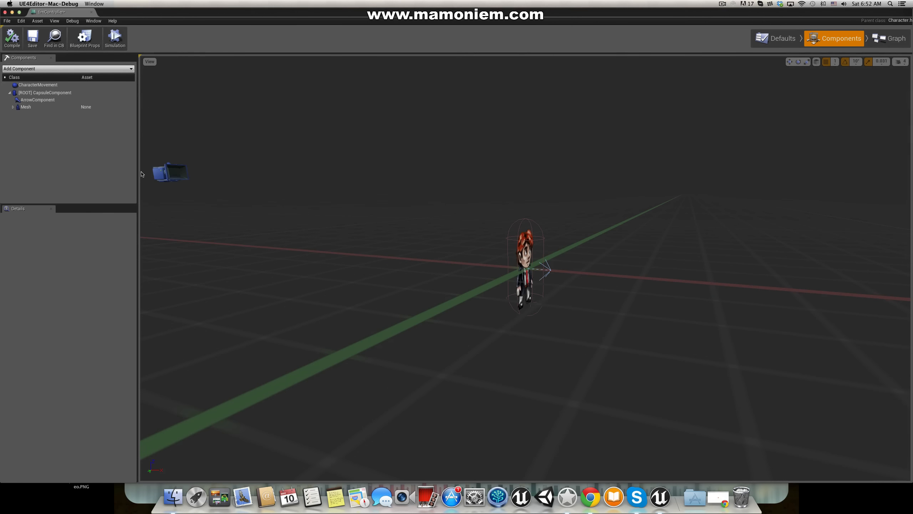
# Step: Set Camera1's Z location to 200 and save the blueprint
pyautogui.click(164, 170)
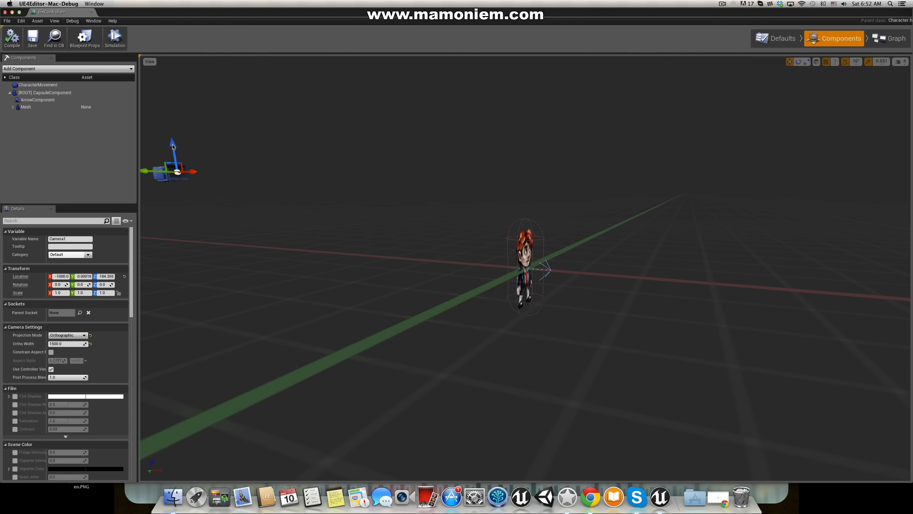
pyautogui.click(104, 276)
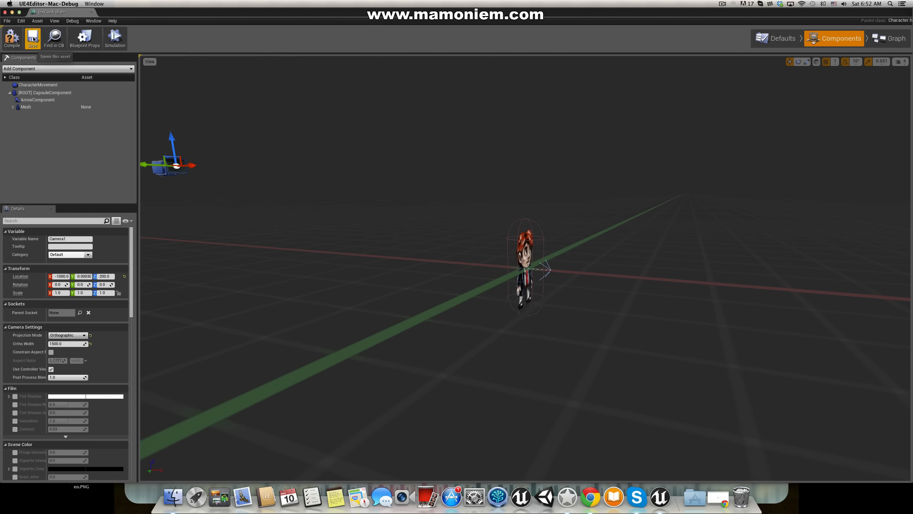
pyautogui.click(33, 38)
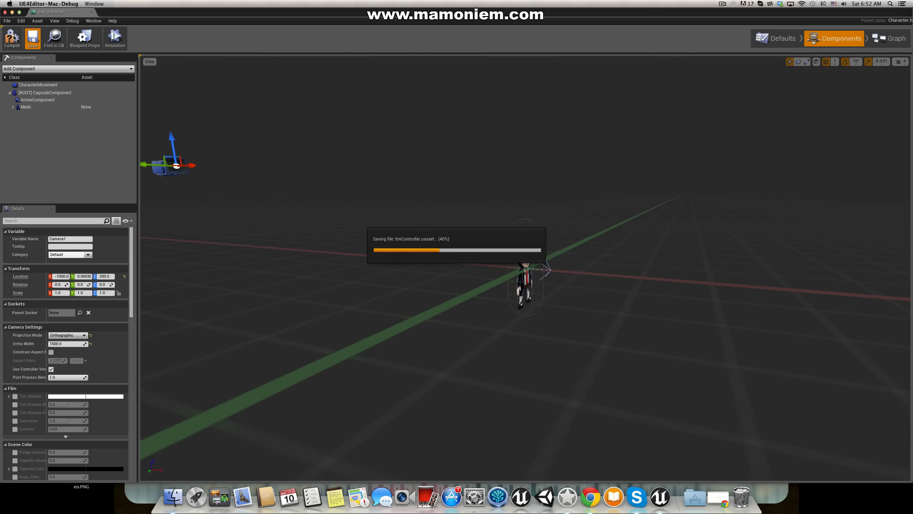
# Step: Play the level from the main editor to check the framing with the camera at Z 200, and stop playing
pyautogui.click(5, 12)
pyautogui.click(425, 37)
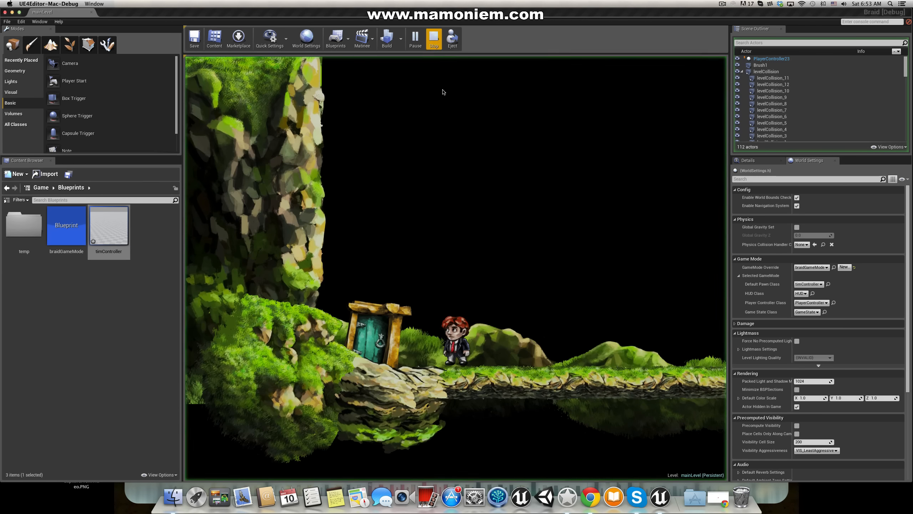
pyautogui.click(433, 36)
# Step: In timController's event graph, move the Jump node up and add an InputAxis Horizontal event directly below InputAction Jump
pyautogui.click(115, 225)
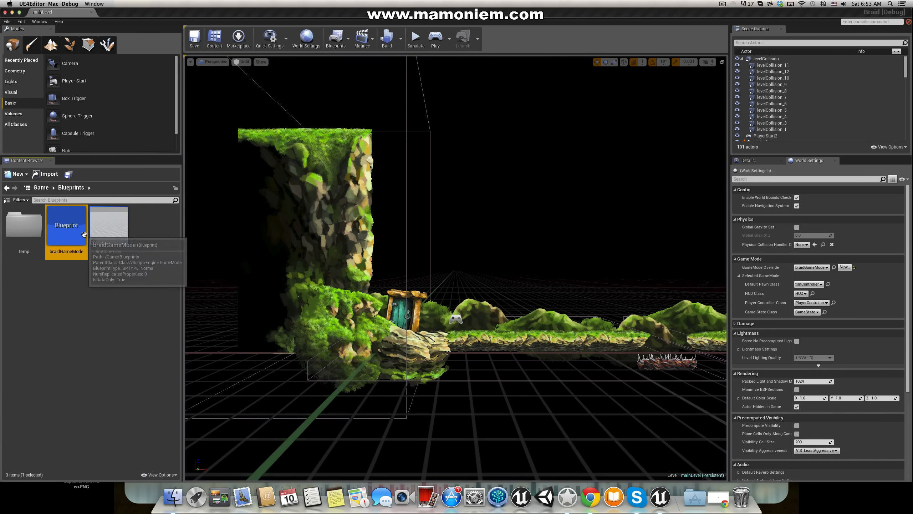
pyautogui.doubleClick(115, 224)
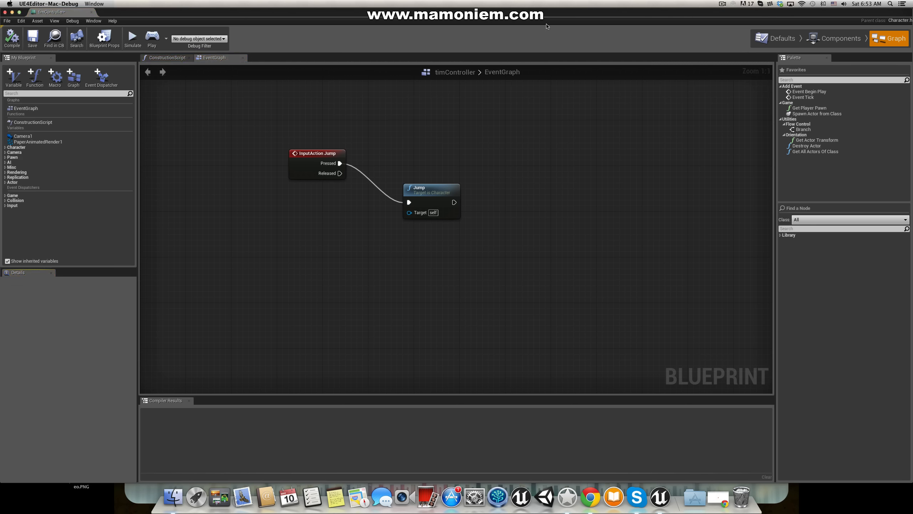
pyautogui.moveTo(434, 194); pyautogui.dragTo(428, 131)
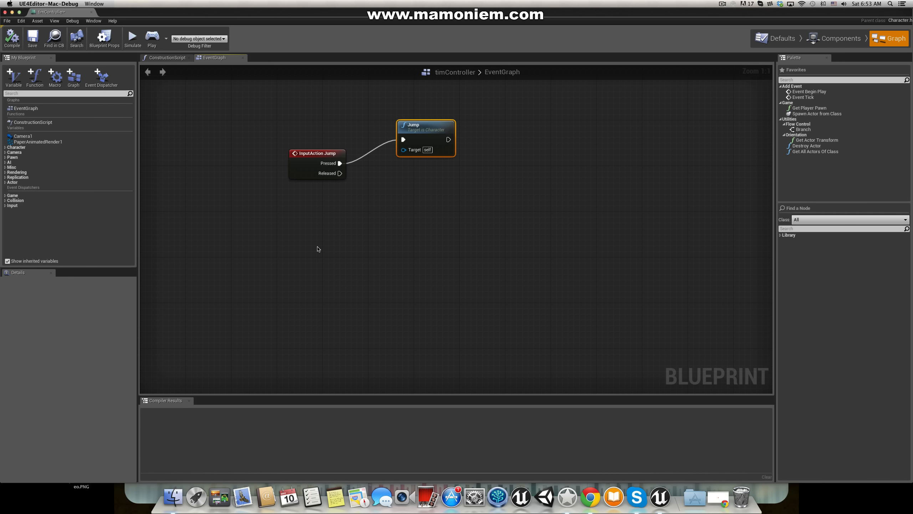
pyautogui.rightClick(318, 245)
pyautogui.write('hori')
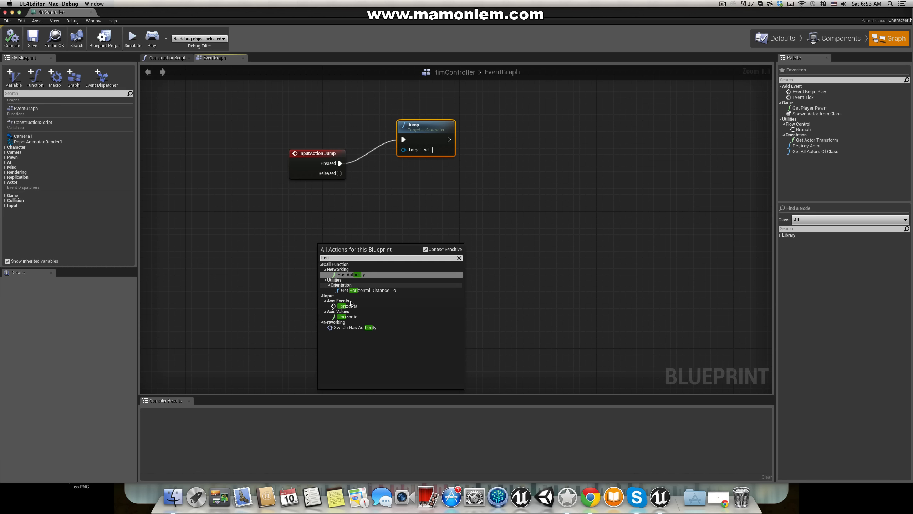
pyautogui.click(348, 305)
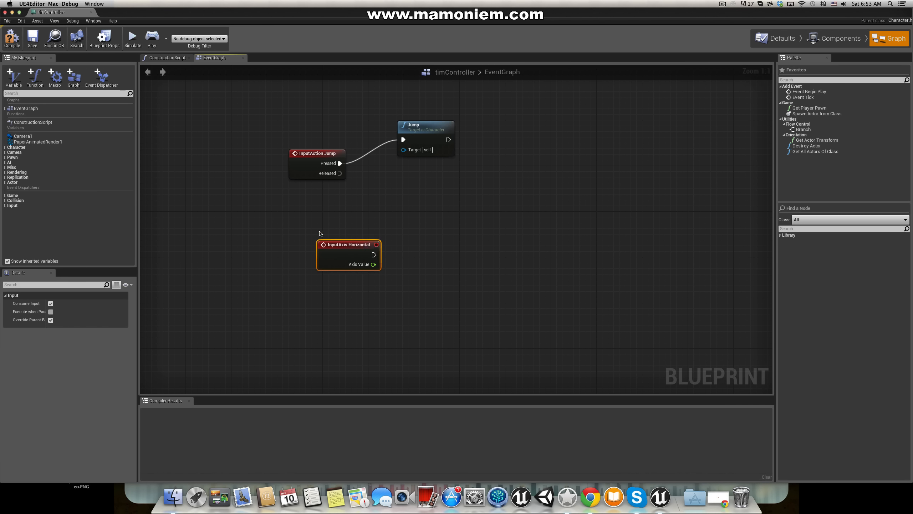
pyautogui.moveTo(321, 244); pyautogui.dragTo(293, 204)
# Step: Add an InputAxis Vertical event and place it directly below the InputAxis Horizontal event
pyautogui.rightClick(333, 286)
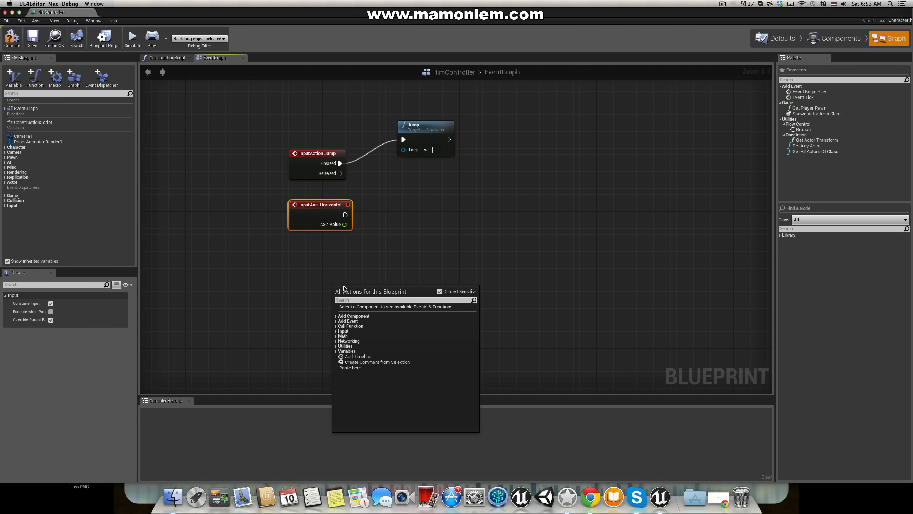
pyautogui.write('vert')
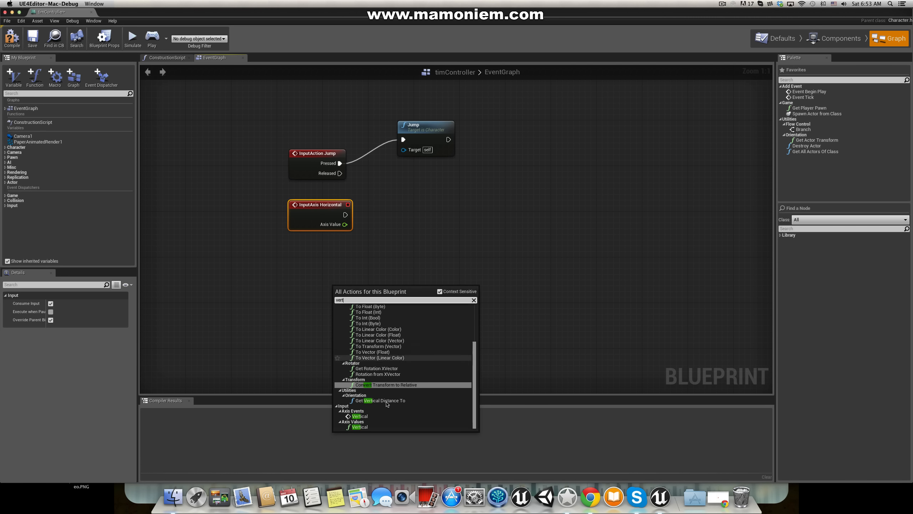
pyautogui.click(373, 417)
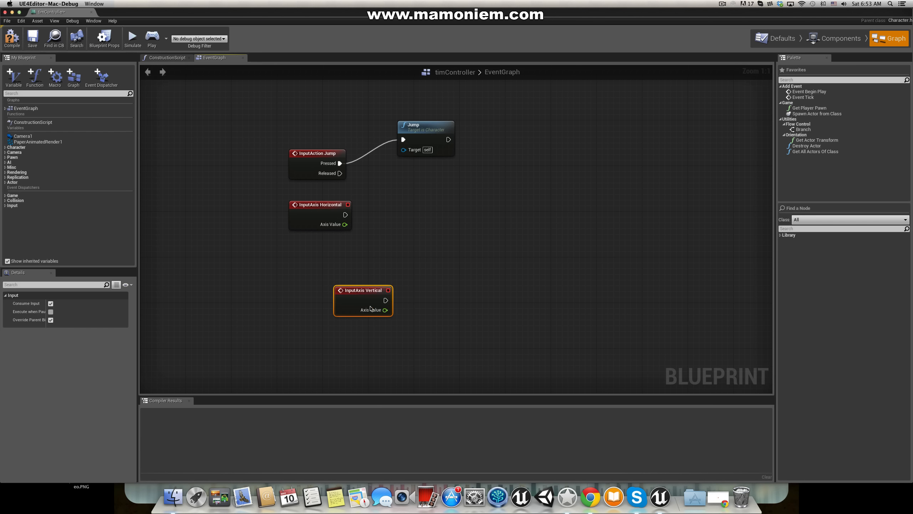
pyautogui.moveTo(366, 285); pyautogui.dragTo(321, 251)
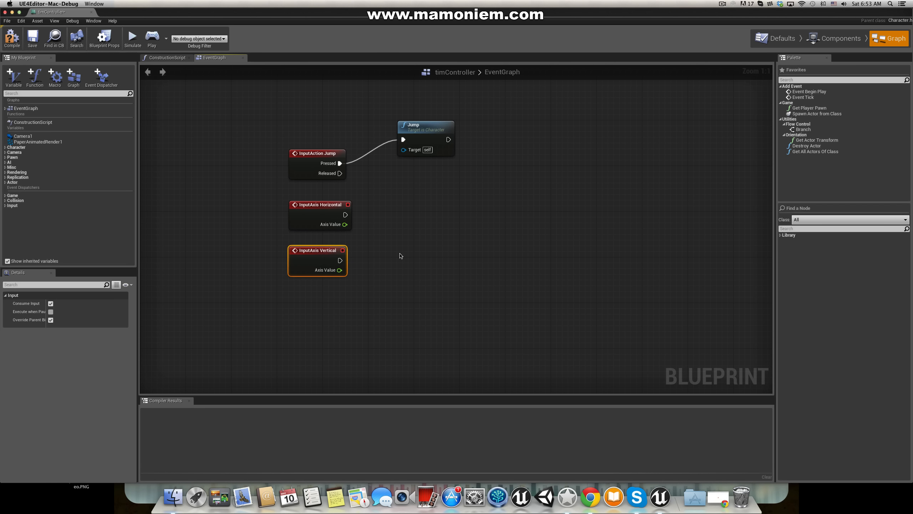
pyautogui.click(402, 255)
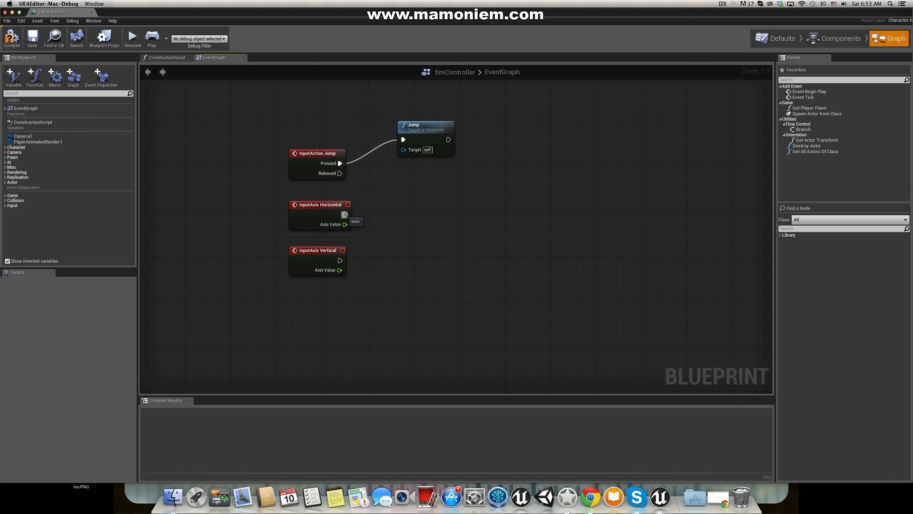
# Step: Drive an Add Movement Input node from InputAxis Horizontal, with World Direction X 1.0 and Axis Value wired to Scale Value, and save
pyautogui.moveTo(493, 295); pyautogui.dragTo(485, 239)
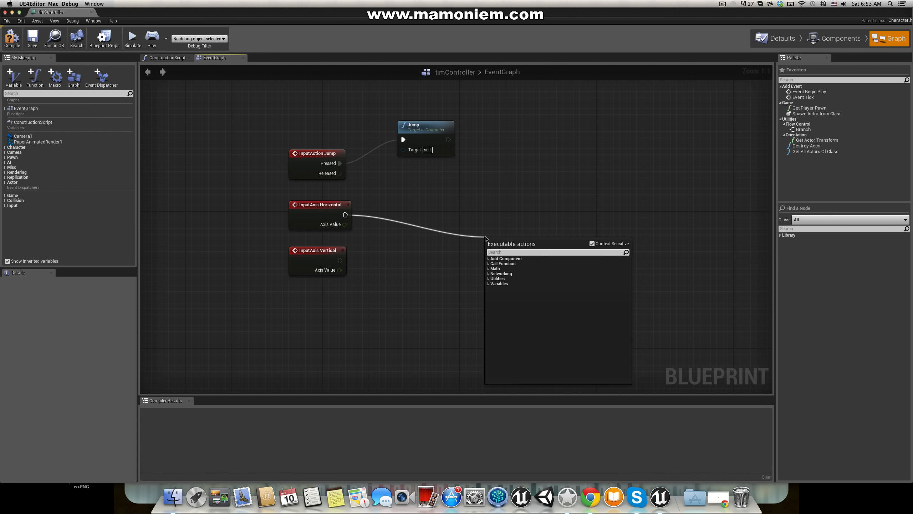
pyautogui.write('move')
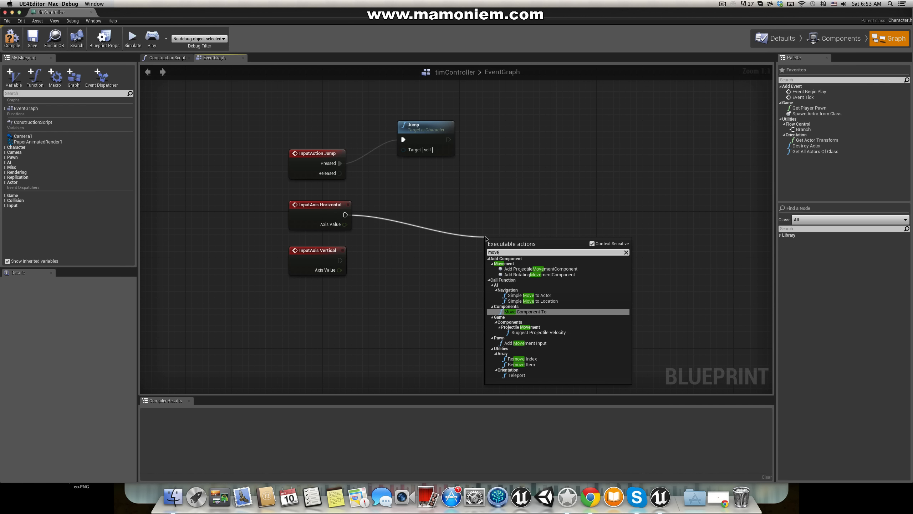
pyautogui.click(558, 344)
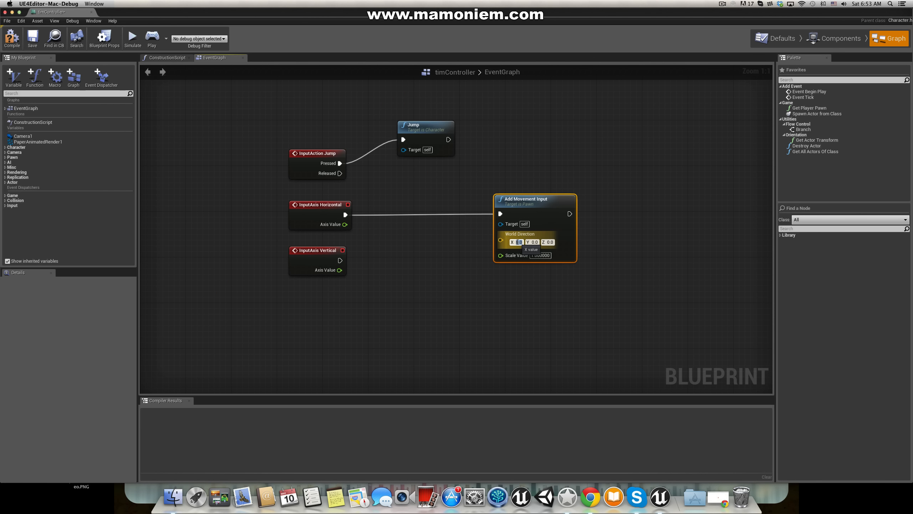
pyautogui.click(433, 249)
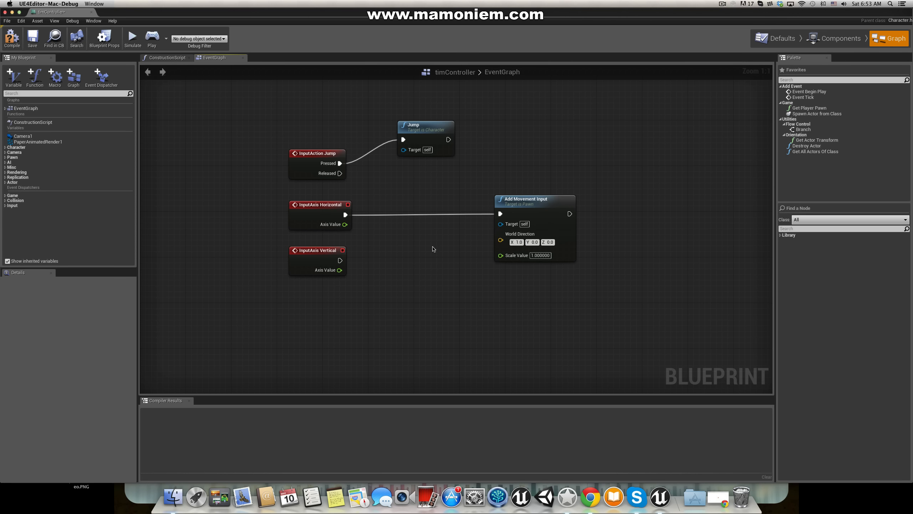
pyautogui.moveTo(345, 224); pyautogui.dragTo(501, 255)
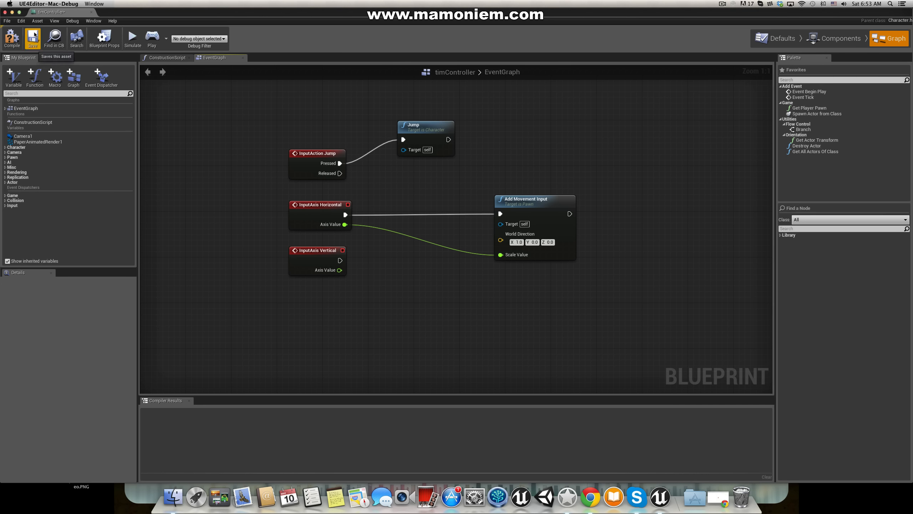
pyautogui.click(34, 36)
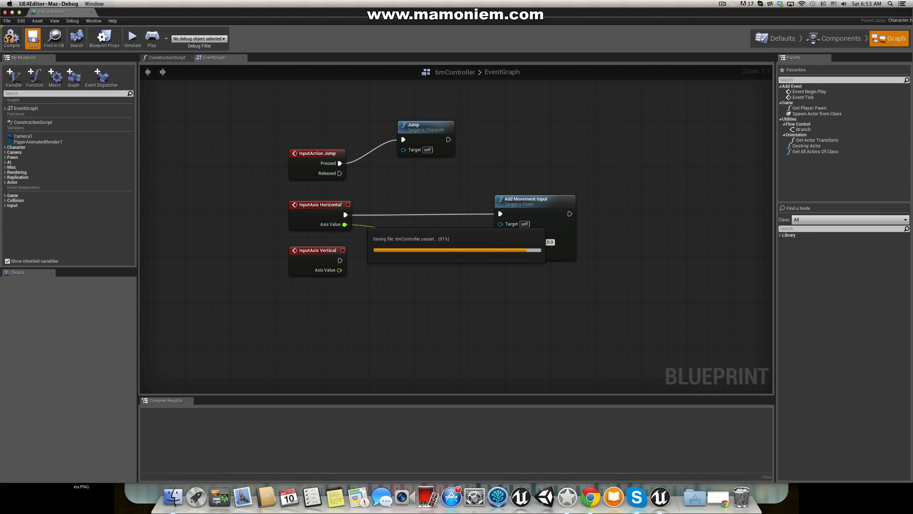
# Step: Play the level, walk the character back and forth along the ground to test horizontal movement, and stop playing
pyautogui.click(12, 12)
pyautogui.click(436, 41)
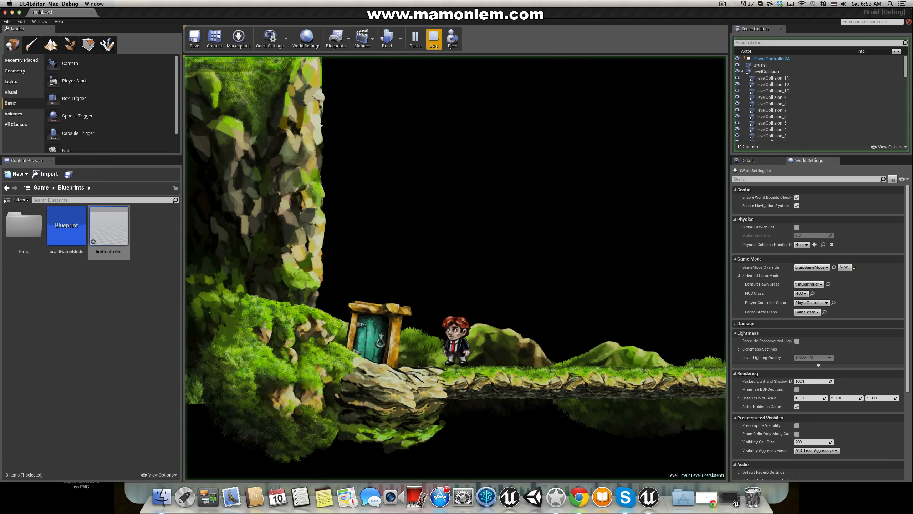
pyautogui.press('a')
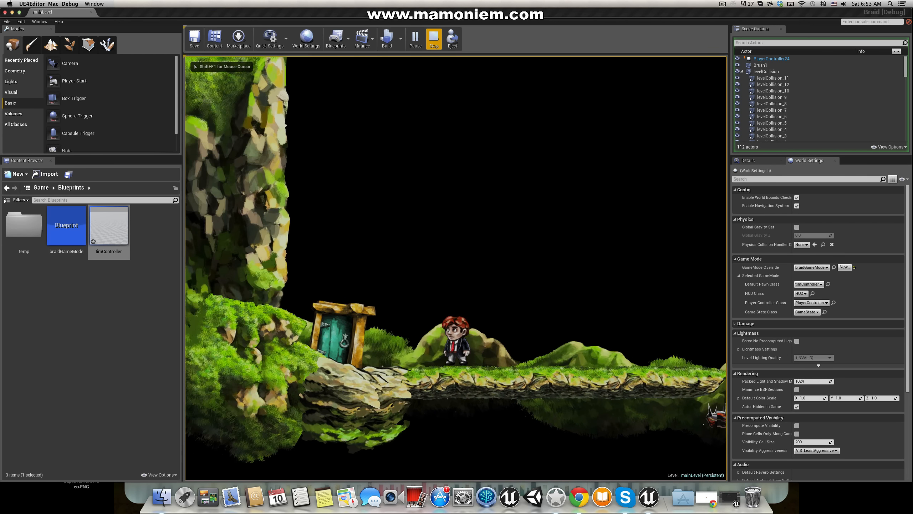
pyautogui.press('d')
pyautogui.press('a')
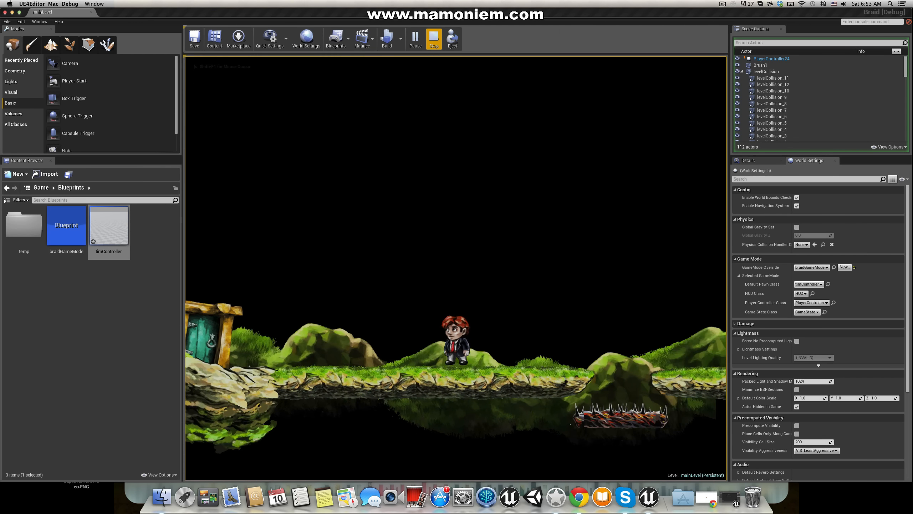
pyautogui.press('d')
pyautogui.press('d')
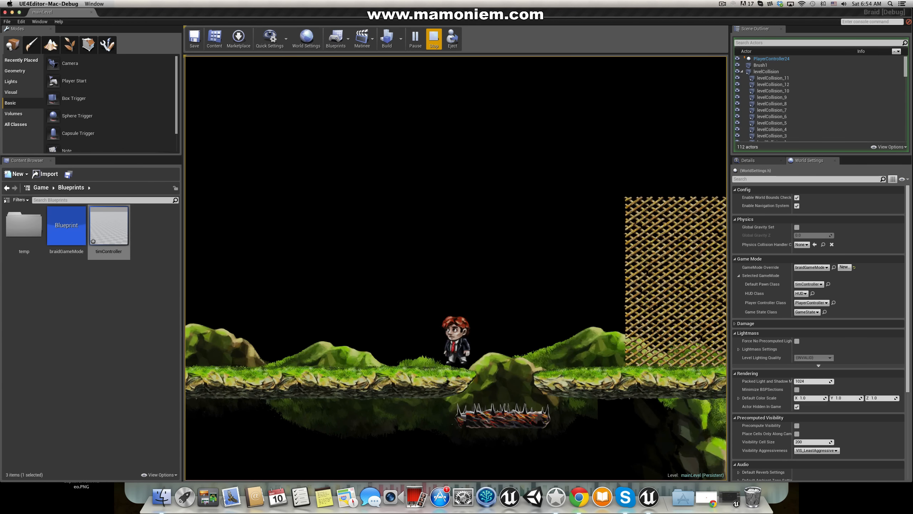
pyautogui.press('a')
pyautogui.press('d')
pyautogui.press('a')
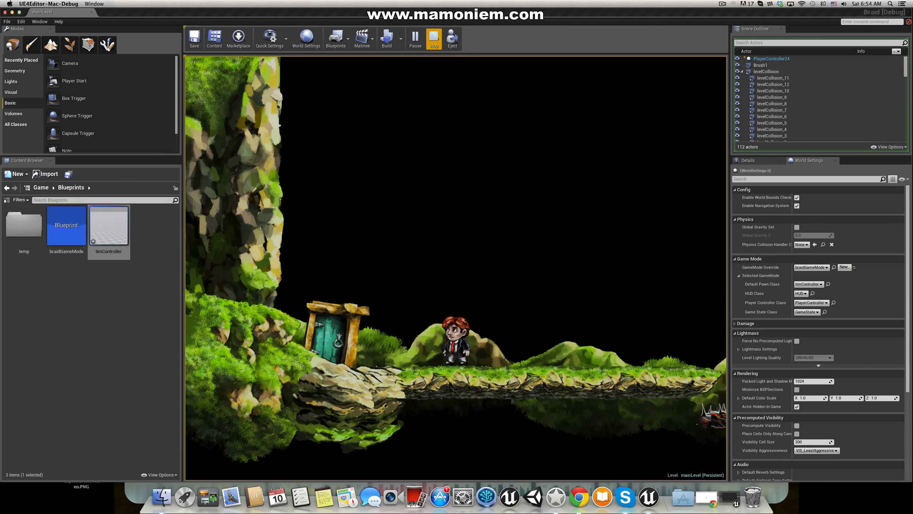
pyautogui.press('Escape')
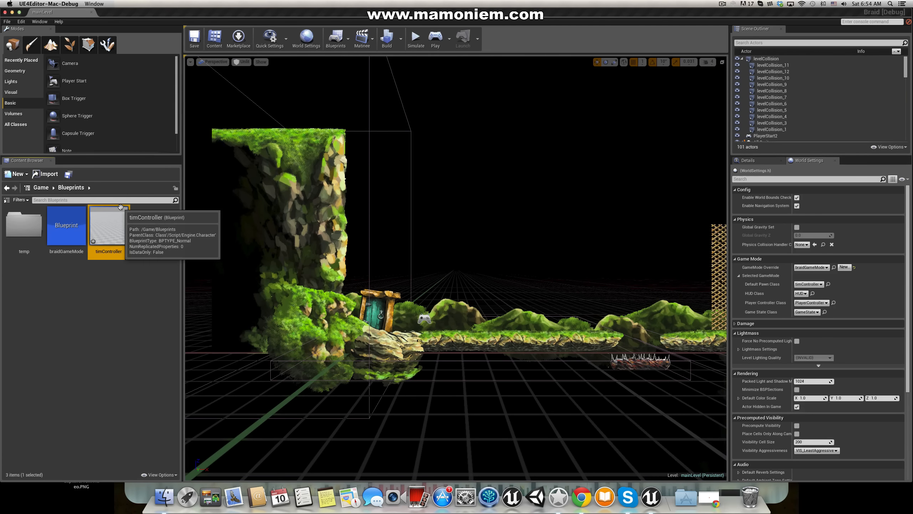
# Step: Reopen timController's components and lower the PaperAnimatedRender1 sprite inside the capsule to a Z location of about -14.8
pyautogui.doubleClick(108, 225)
pyautogui.click(832, 41)
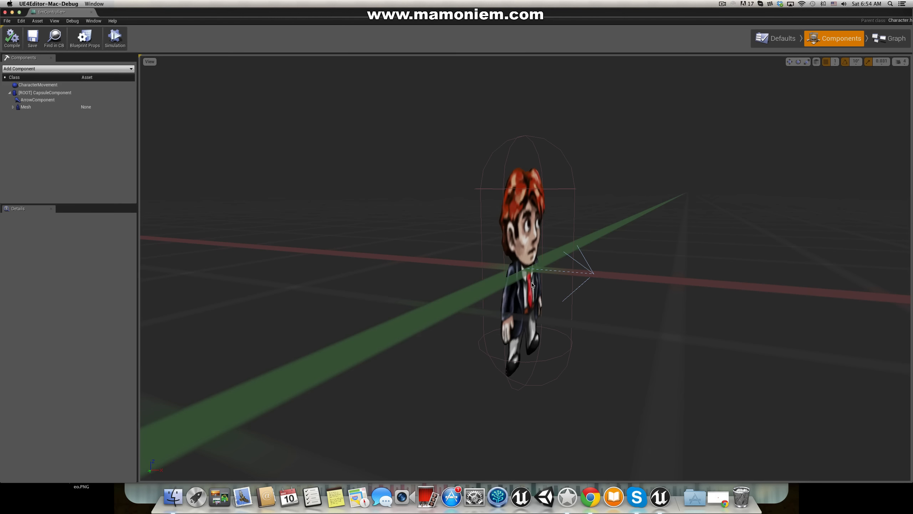
pyautogui.click(520, 256)
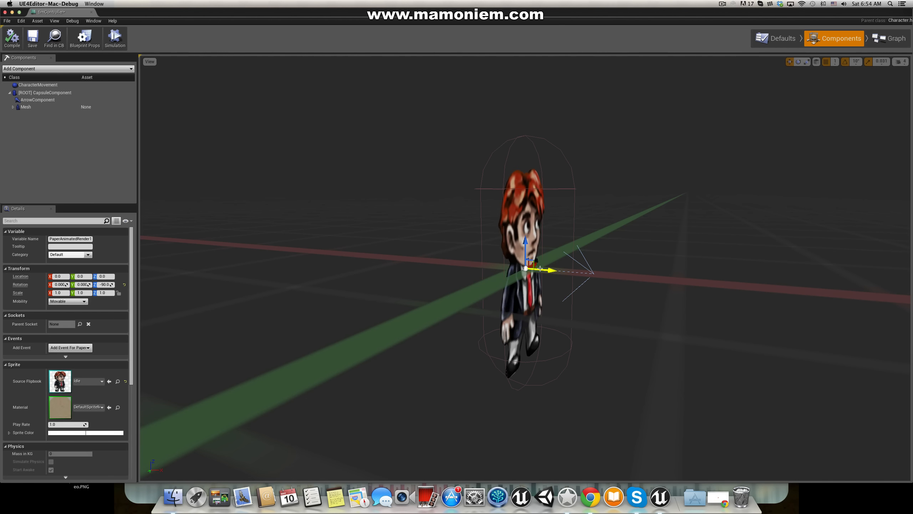
pyautogui.moveTo(535, 268); pyautogui.dragTo(584, 151, button='right')
pyautogui.moveTo(584, 151); pyautogui.dragTo(581, 177)
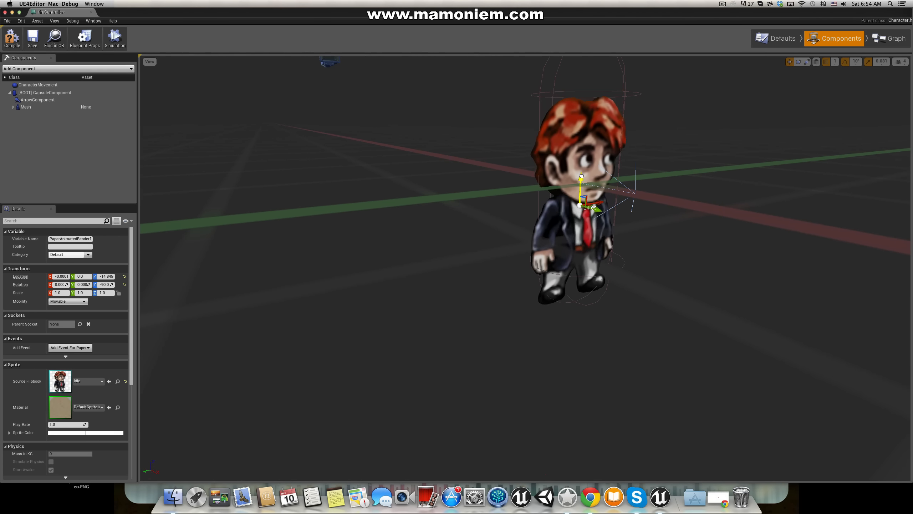
# Step: Save and compile the timController blueprint and return to the level editor
pyautogui.click(32, 37)
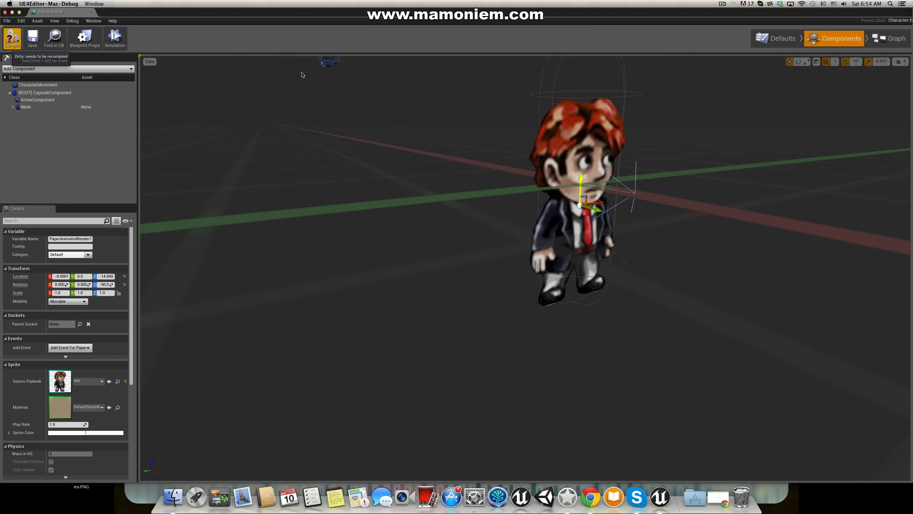
pyautogui.click(10, 46)
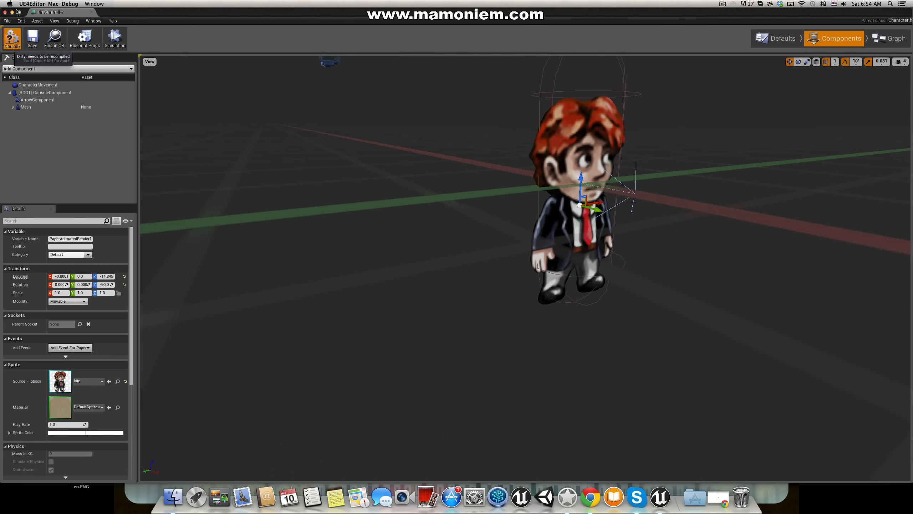
pyautogui.click(12, 12)
# Step: Play the level, walk the character right and left to check the sprite's footing on the ground, and stop playing
pyautogui.click(446, 40)
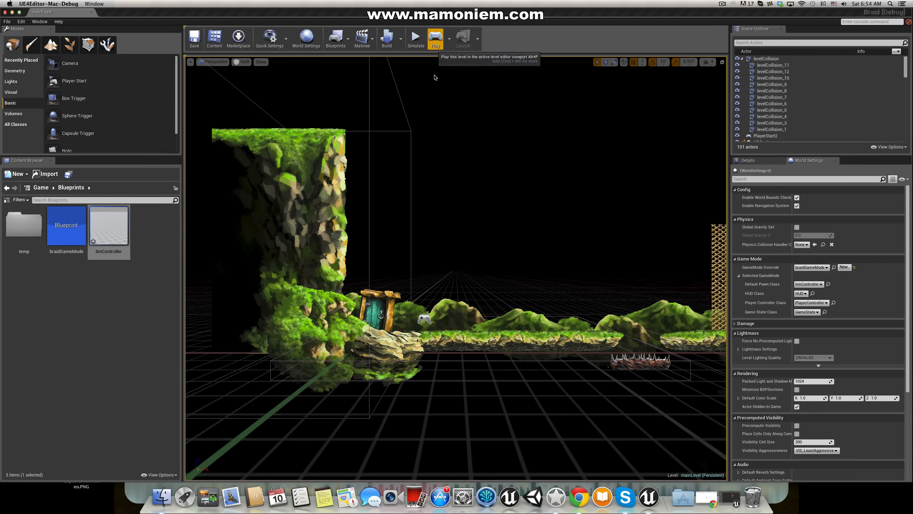
pyautogui.press('Right')
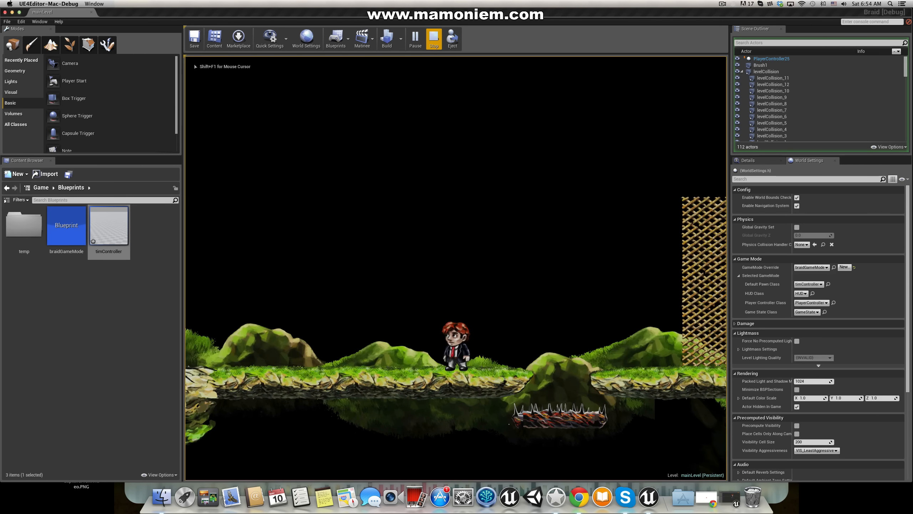
pyautogui.press('Left')
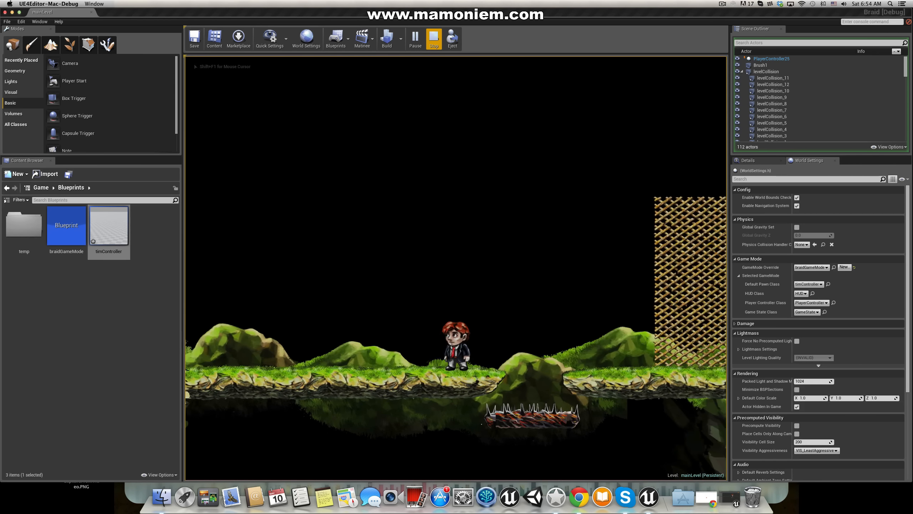
pyautogui.press('Right')
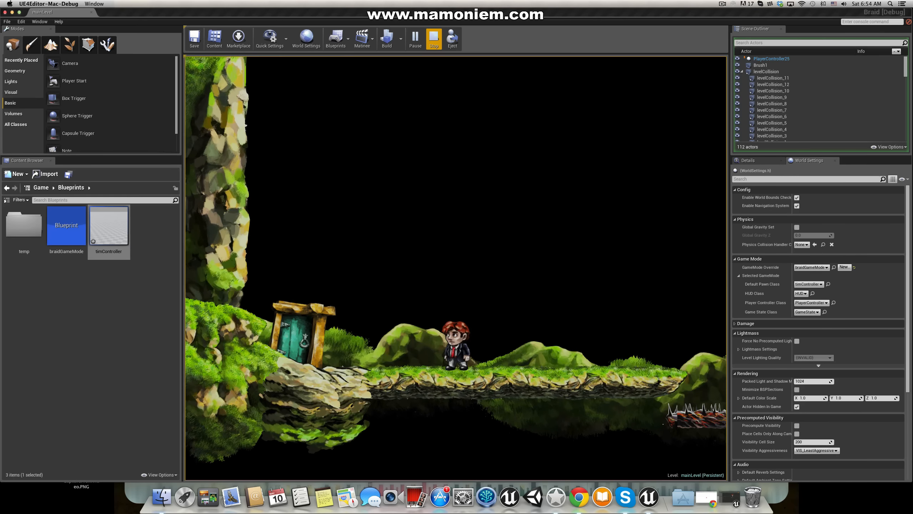
pyautogui.press('Escape')
# Step: Reopen timController's event graph and move the Add Movement Input node closer to the InputAxis Horizontal event
pyautogui.click(730, 498)
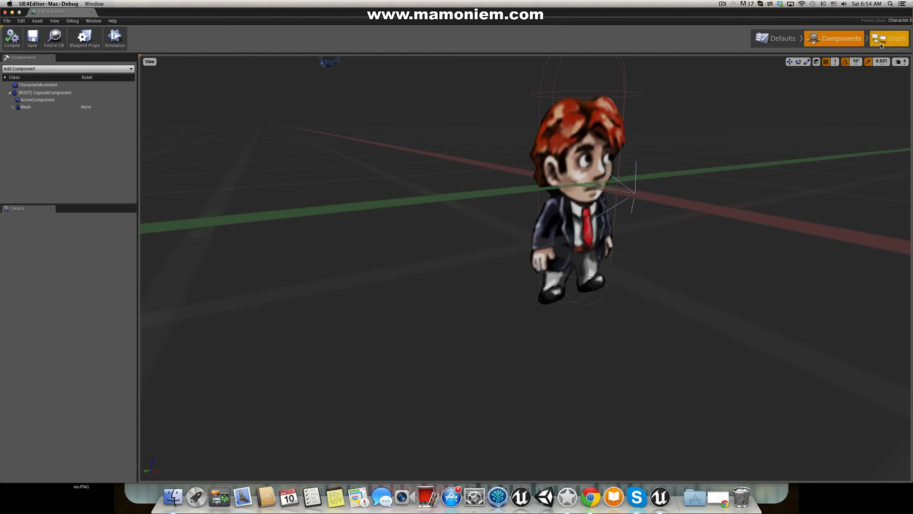
pyautogui.click(889, 38)
pyautogui.moveTo(550, 201); pyautogui.dragTo(584, 201)
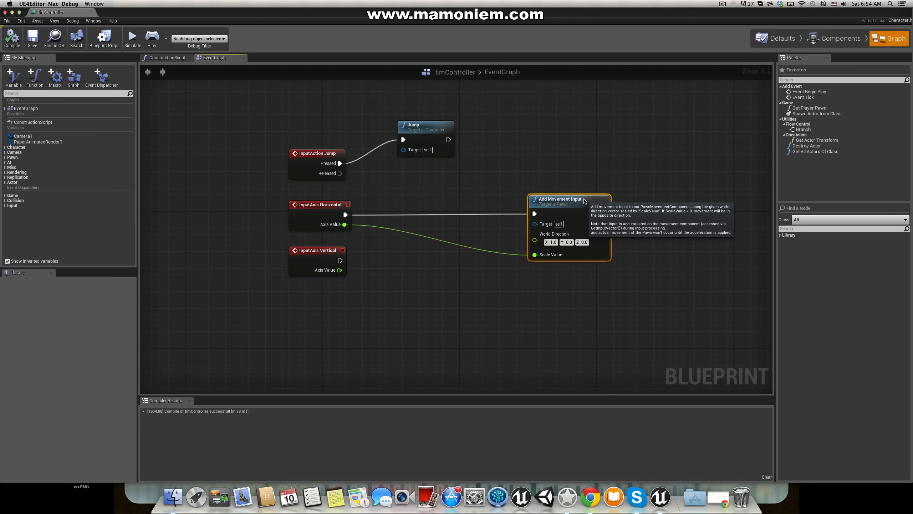
pyautogui.moveTo(584, 199); pyautogui.dragTo(582, 199)
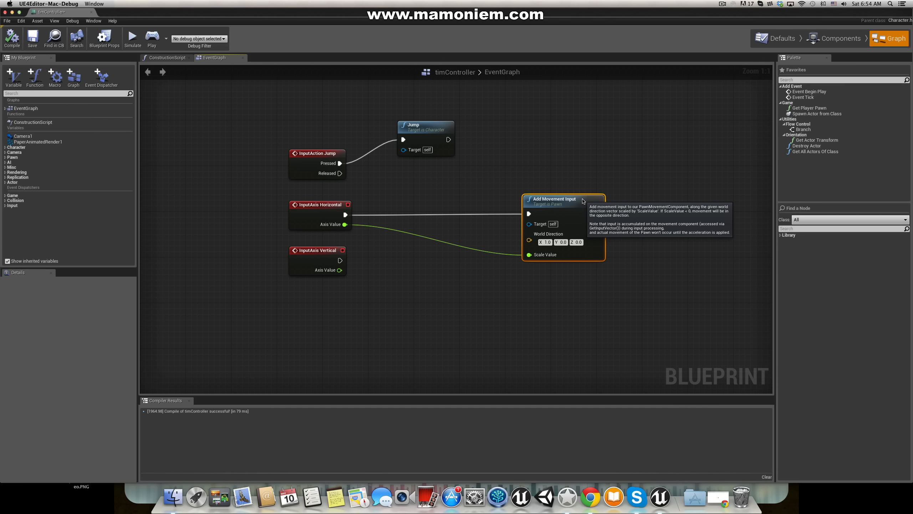
pyautogui.moveTo(583, 201); pyautogui.dragTo(473, 202)
pyautogui.click(567, 215)
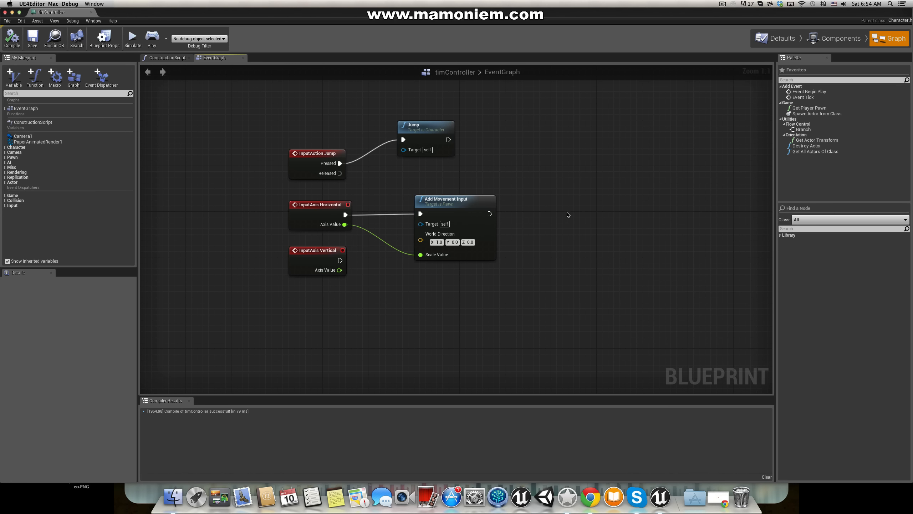
# Step: Add D and A key events beside the Add Movement Input node, with the A event directly below the D event
pyautogui.rightClick(566, 216)
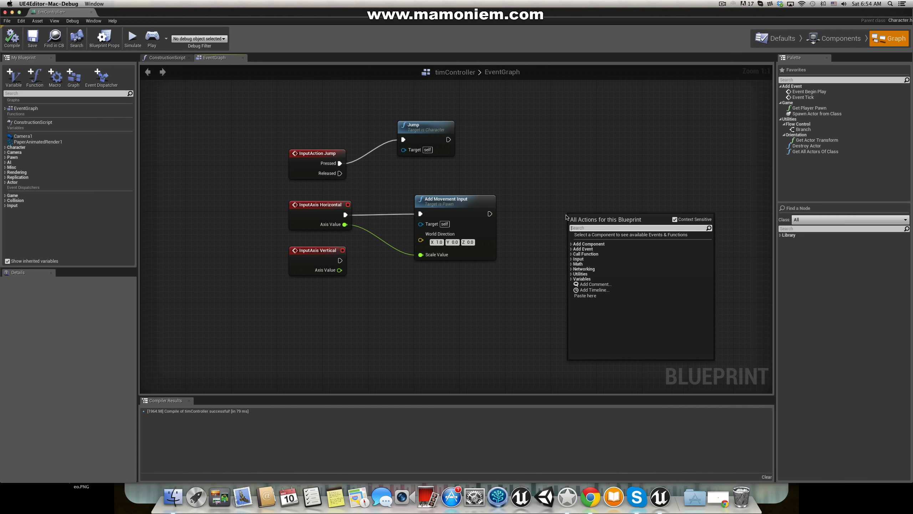
pyautogui.write('d')
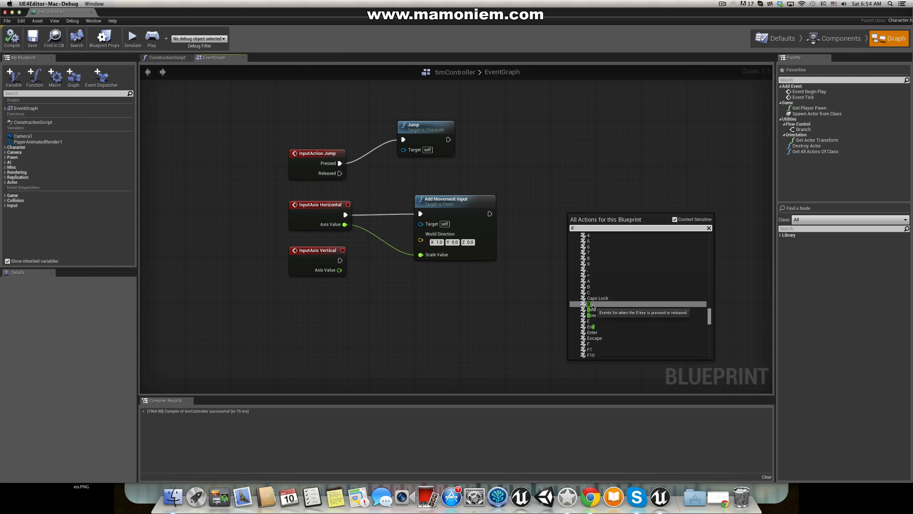
pyautogui.click(588, 303)
pyautogui.rightClick(557, 317)
pyautogui.write('a')
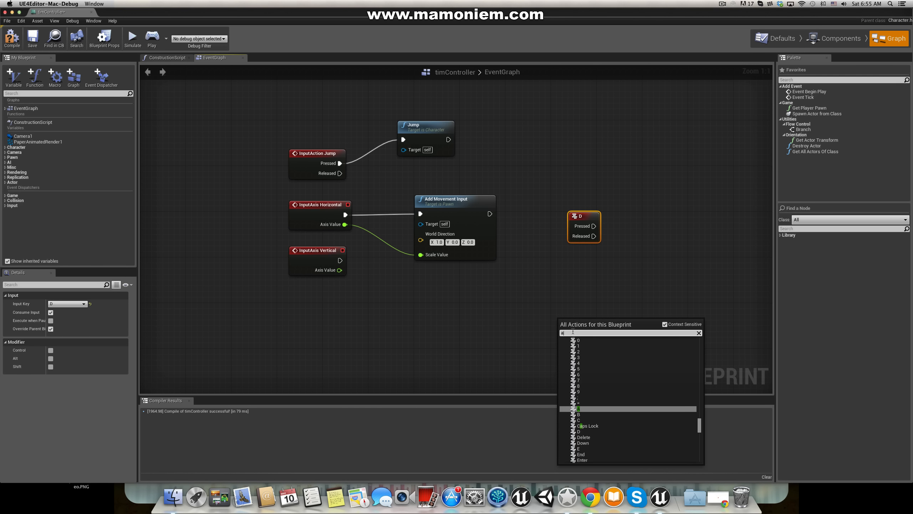
pyautogui.click(582, 409)
pyautogui.moveTo(584, 216); pyautogui.dragTo(544, 205)
pyautogui.moveTo(581, 331); pyautogui.dragTo(549, 251)
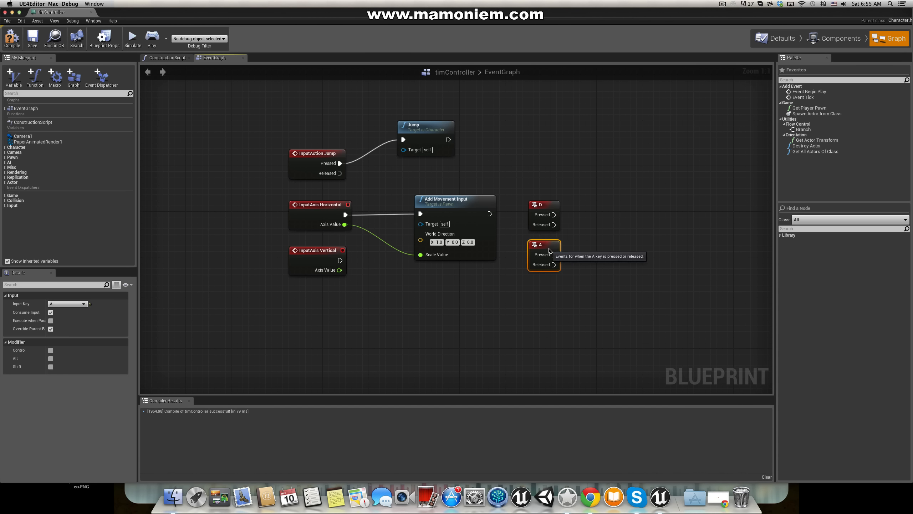
pyautogui.click(618, 206)
pyautogui.rightClick(619, 211)
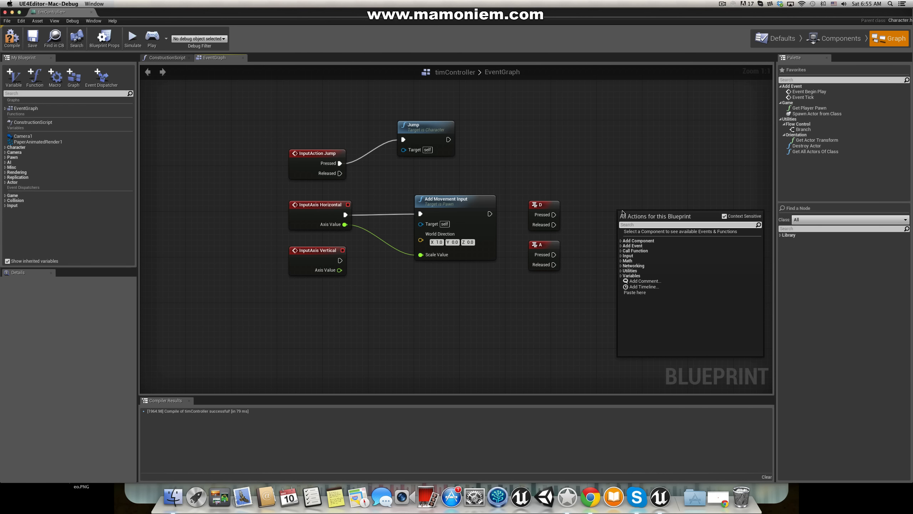
pyautogui.click(613, 223)
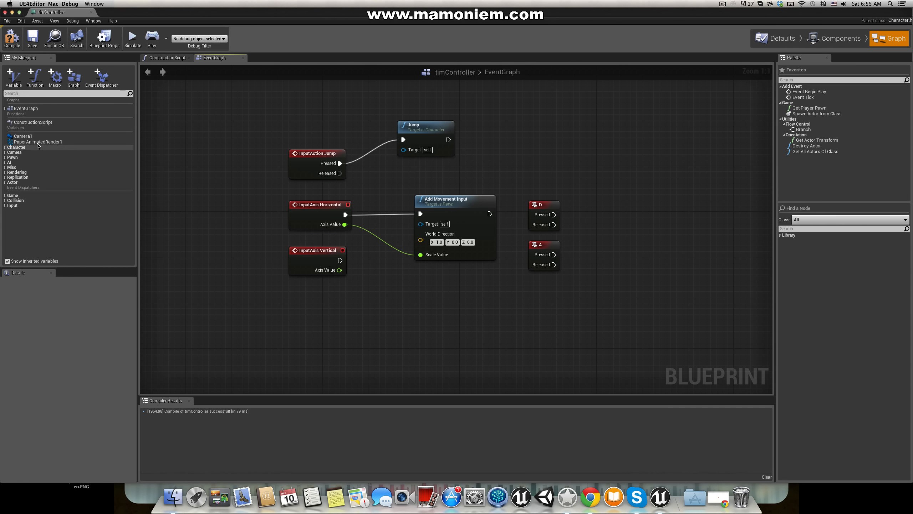
# Step: In timController's components, rename PaperAnimatedRender1 to timeSprite and Camera1 to timeCamera
pyautogui.click(834, 38)
pyautogui.click(12, 107)
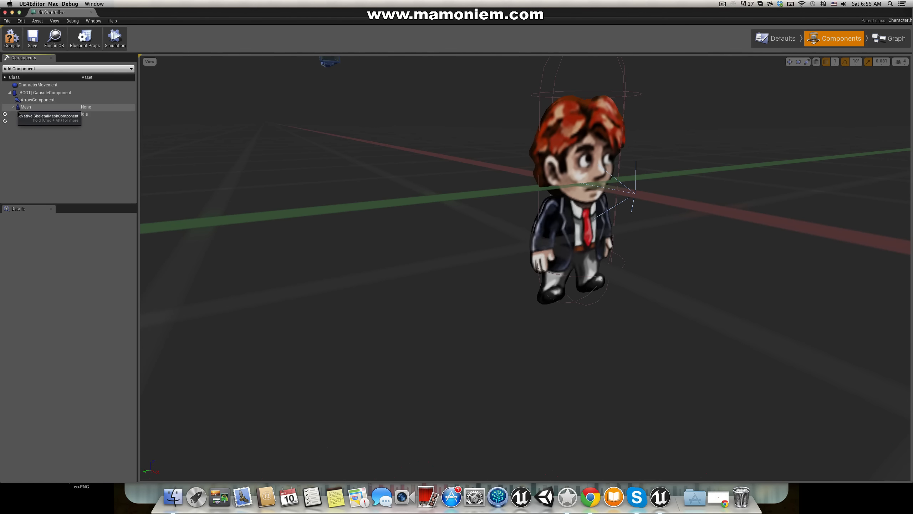
pyautogui.click(44, 114)
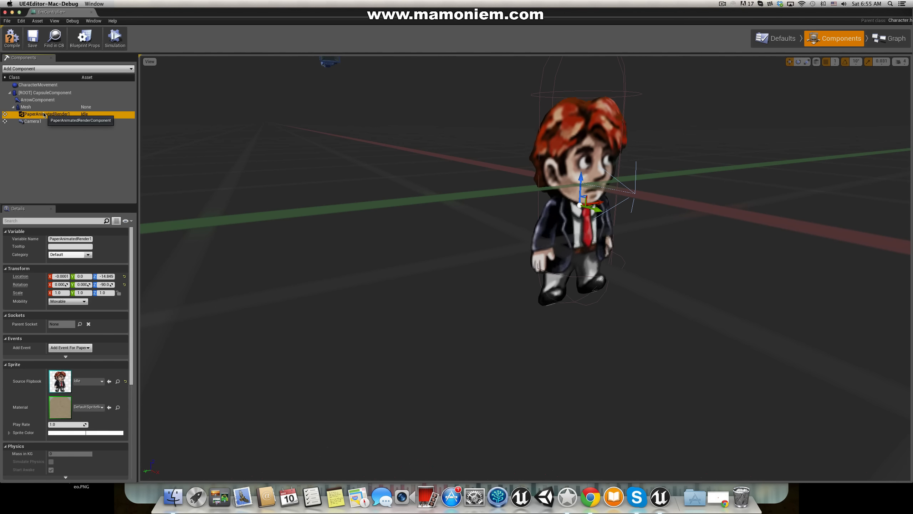
pyautogui.click(44, 114)
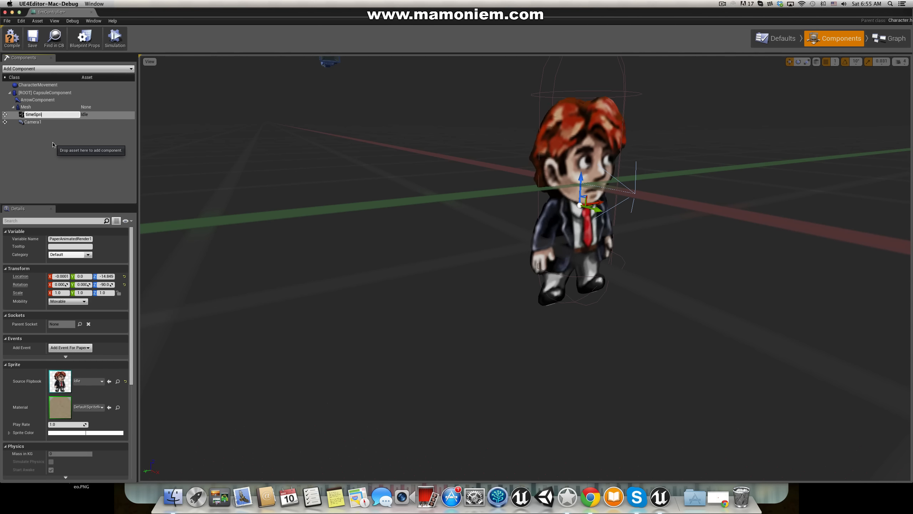
pyautogui.press('Return')
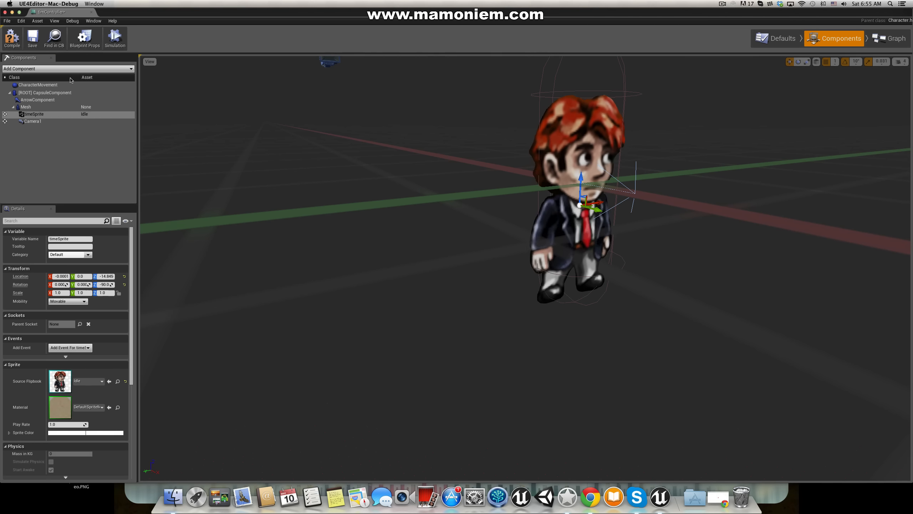
pyautogui.click(36, 121)
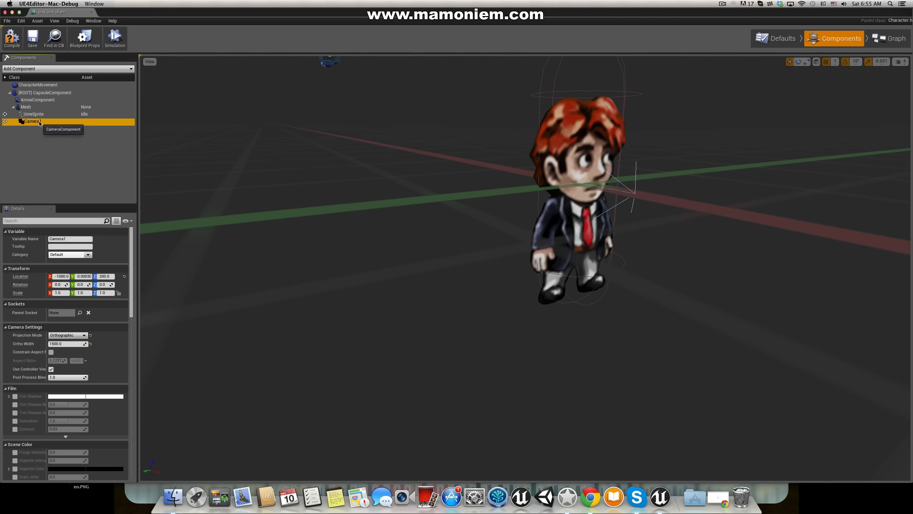
pyautogui.click(63, 239)
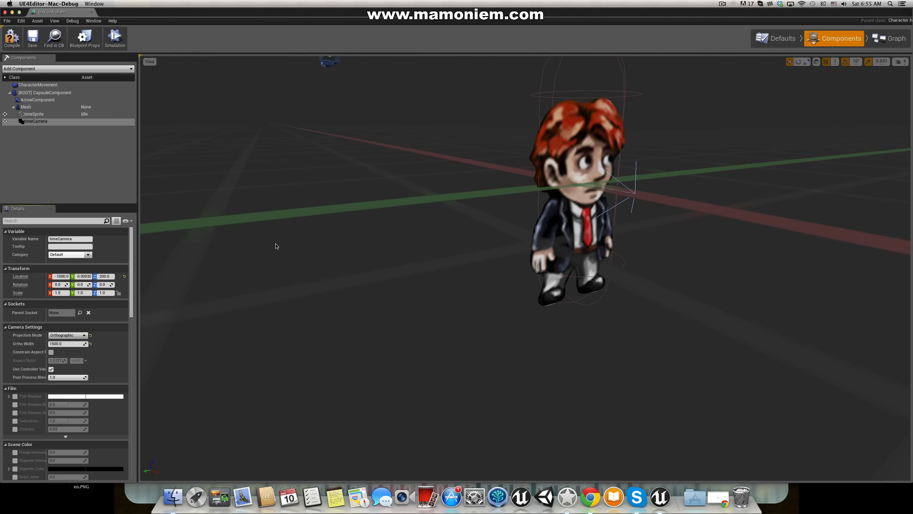
# Step: In the event graph, place a Time Sprite reference above the D event and connect it to a new Set Relative Scale 3D node
pyautogui.click(888, 38)
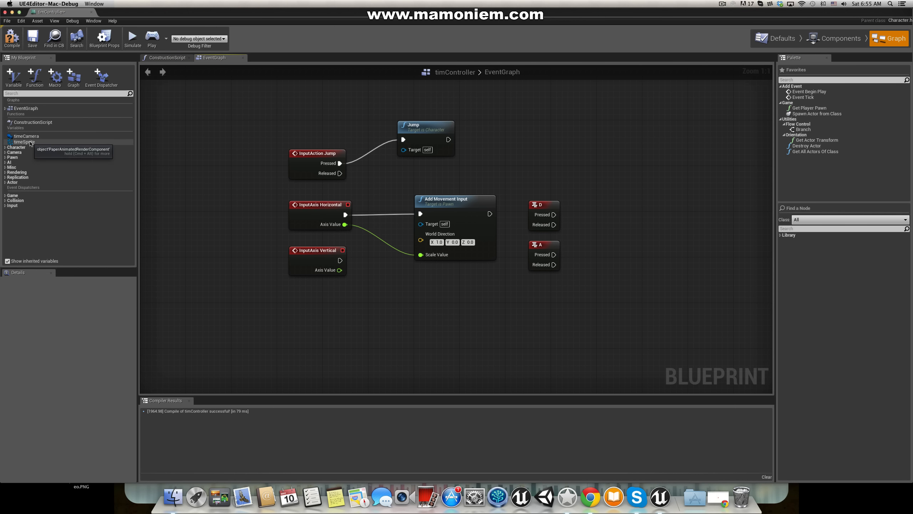
pyautogui.moveTo(25, 141); pyautogui.dragTo(418, 198)
pyautogui.moveTo(553, 166); pyautogui.dragTo(626, 204)
pyautogui.click(561, 172)
pyautogui.write('scale')
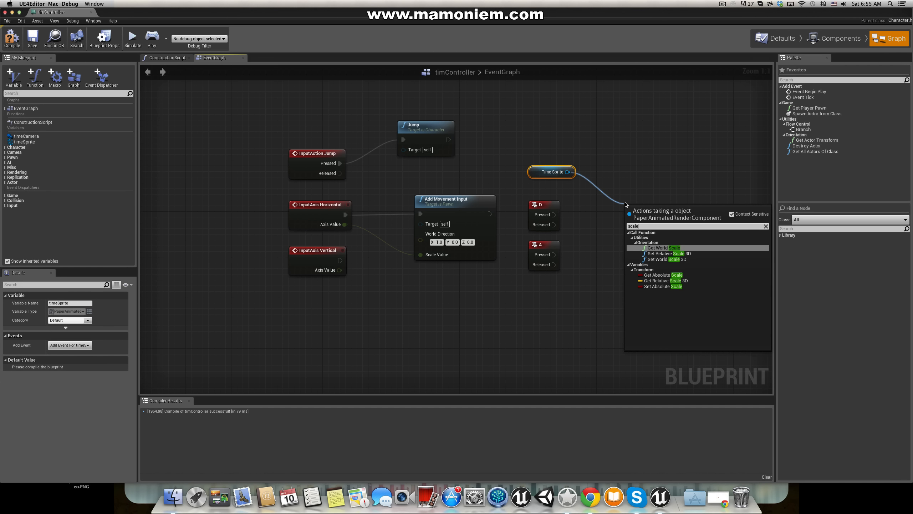
pyautogui.click(691, 256)
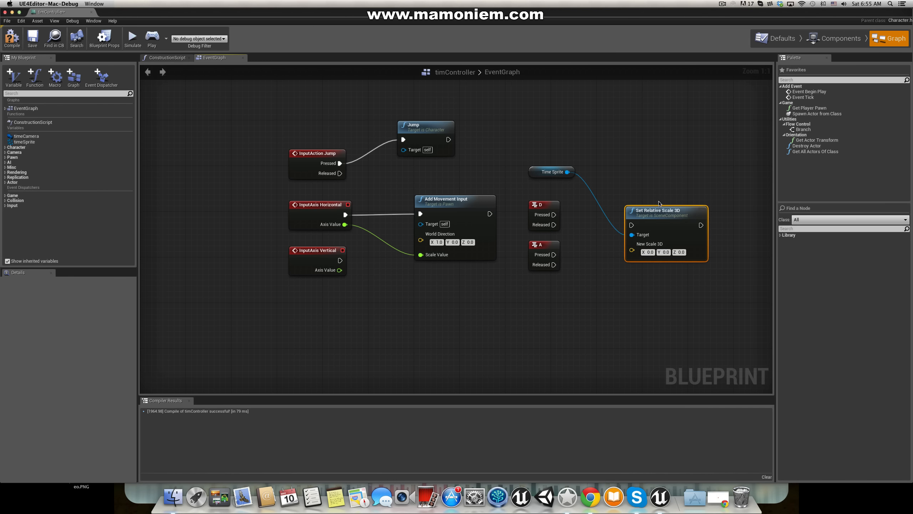
# Step: Duplicate the Set Relative Scale 3D node and place the copy directly below the original
pyautogui.moveTo(664, 210); pyautogui.dragTo(687, 264)
pyautogui.press('super+c')
pyautogui.press('super+v')
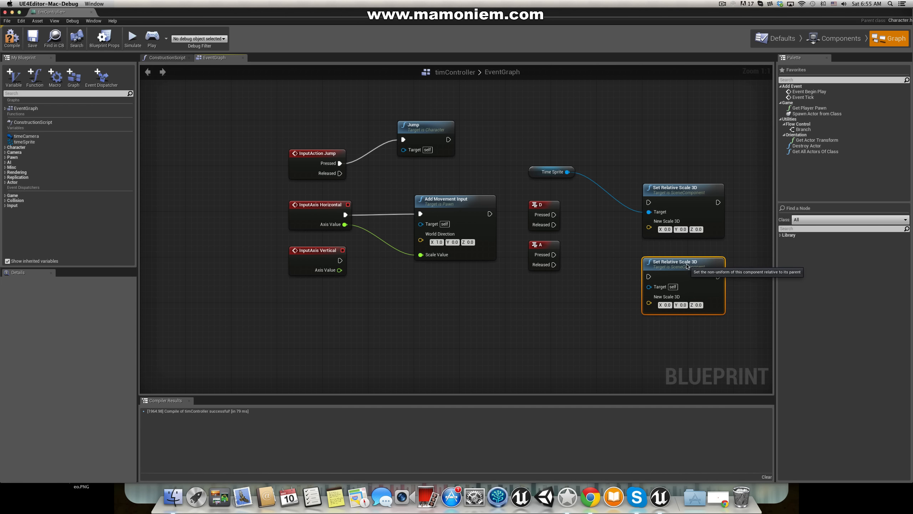
# Step: Compile timController, run the level briefly to check which way the character faces, and stop playing
pyautogui.click(12, 38)
pyautogui.click(12, 11)
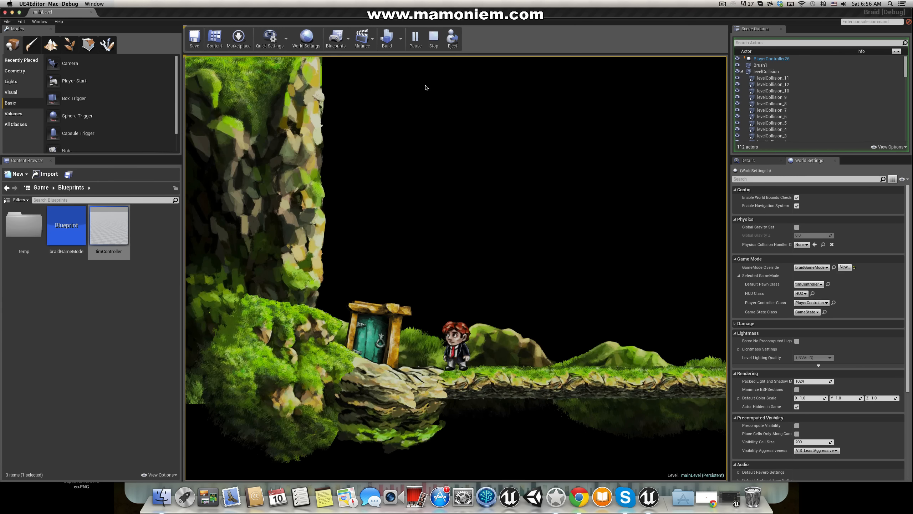
pyautogui.click(433, 37)
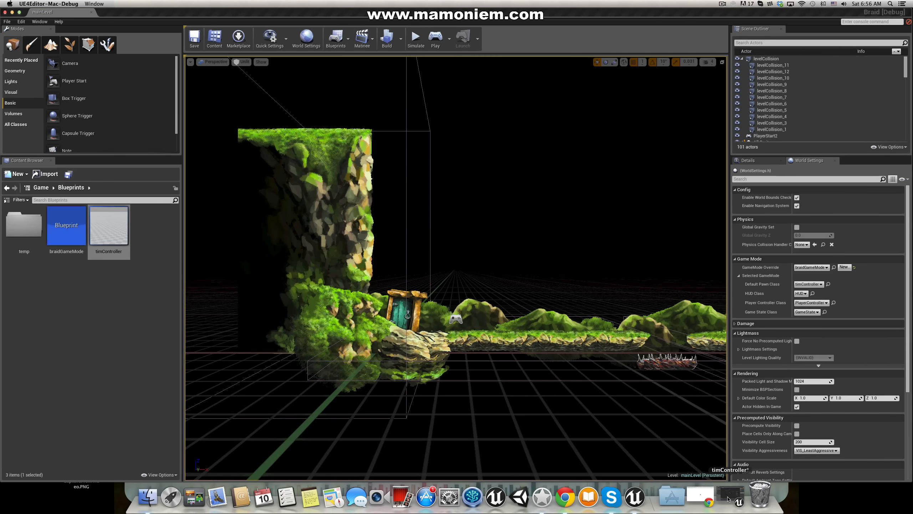
# Step: Reopen timController's components, set the timeSprite component's X scale to -1.0, and save
pyautogui.click(740, 496)
pyautogui.click(829, 42)
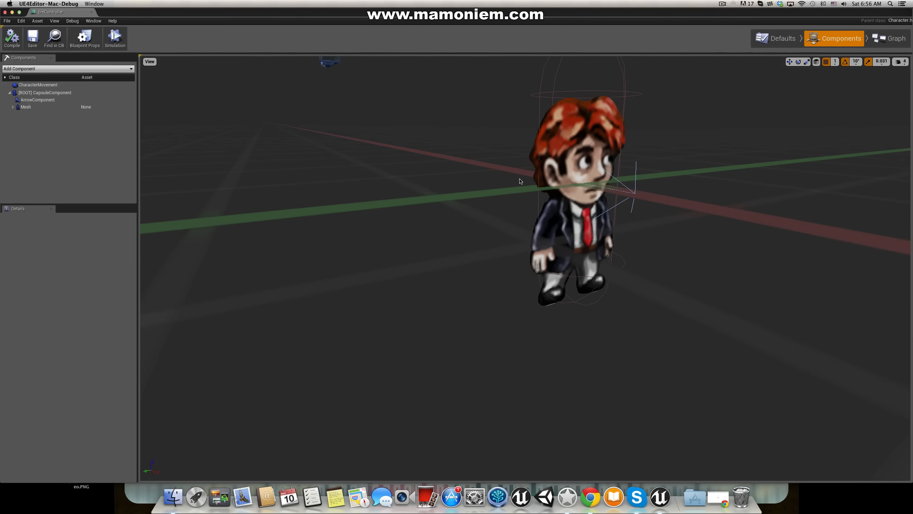
pyautogui.click(583, 112)
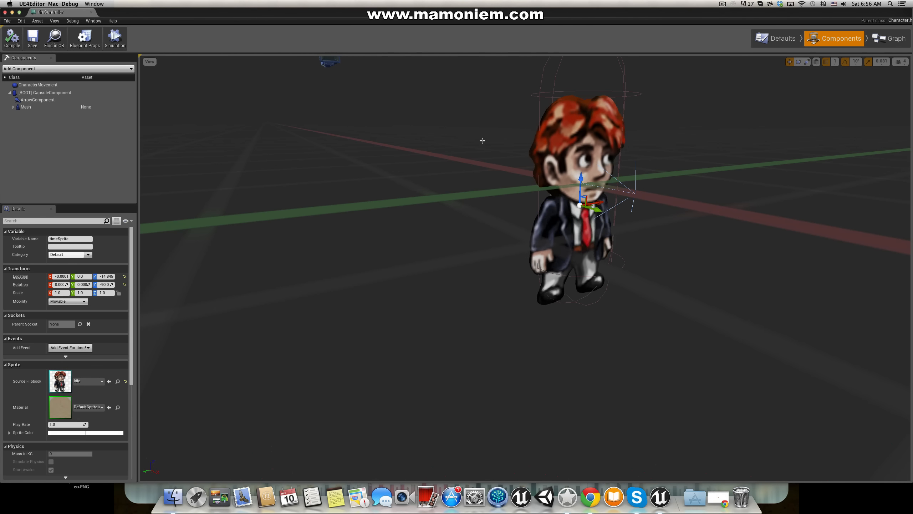
pyautogui.click(66, 292)
pyautogui.write('-1')
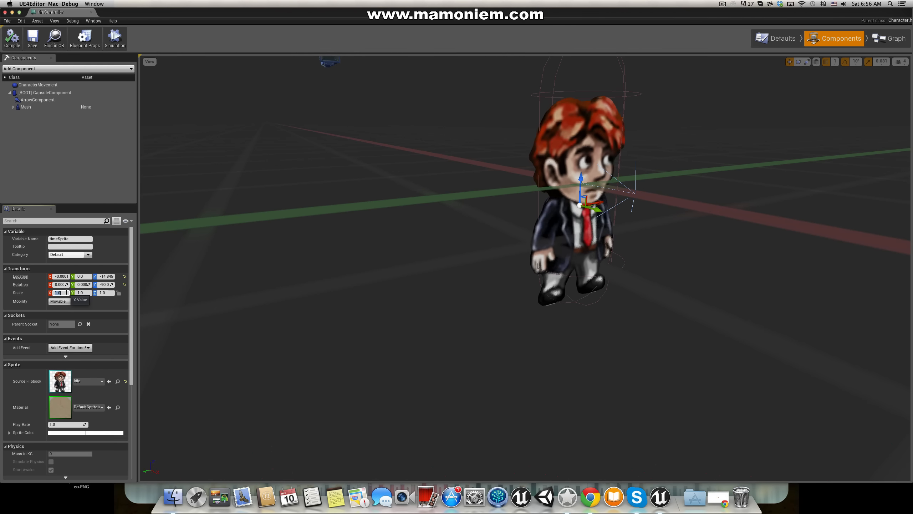
pyautogui.press('Return')
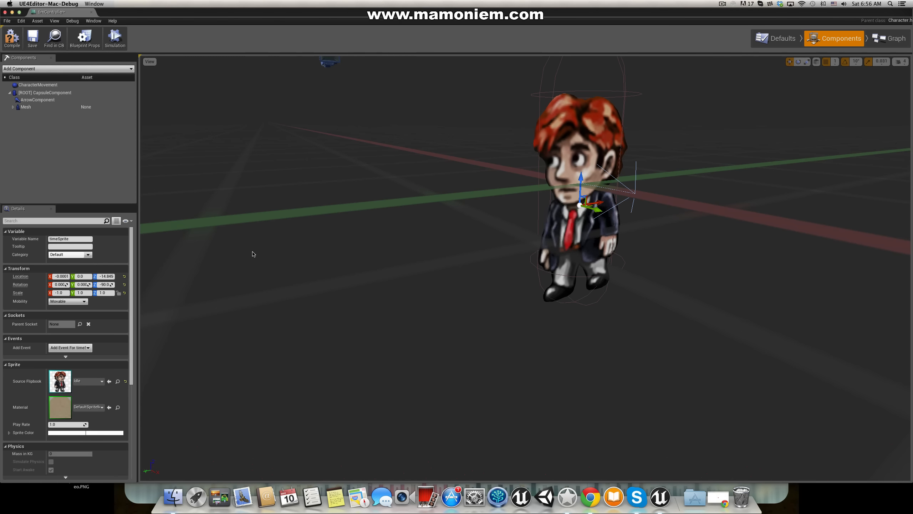
pyautogui.click(32, 39)
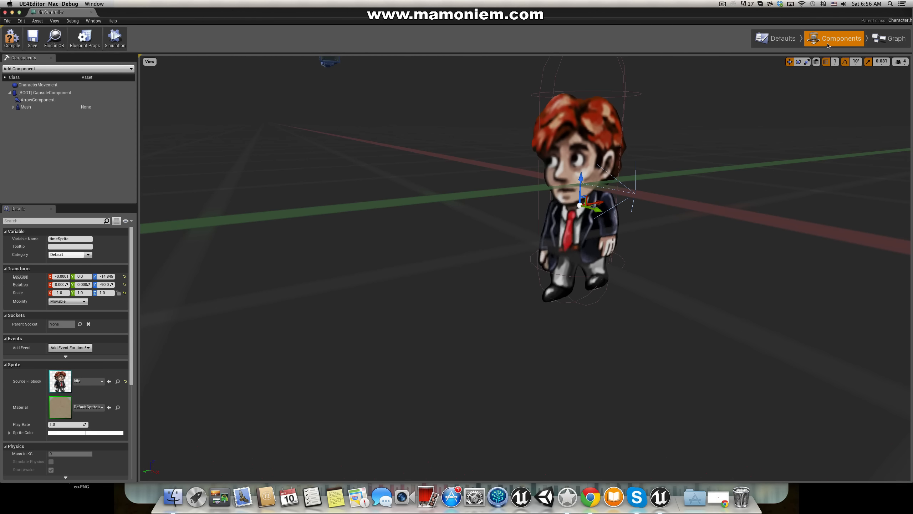
# Step: In timController's event graph, set the upper Set Relative Scale 3D node's new scale to X -1.0, Y 1.0, Z 1.0
pyautogui.click(888, 39)
pyautogui.moveTo(670, 149); pyautogui.dragTo(623, 137, button='right')
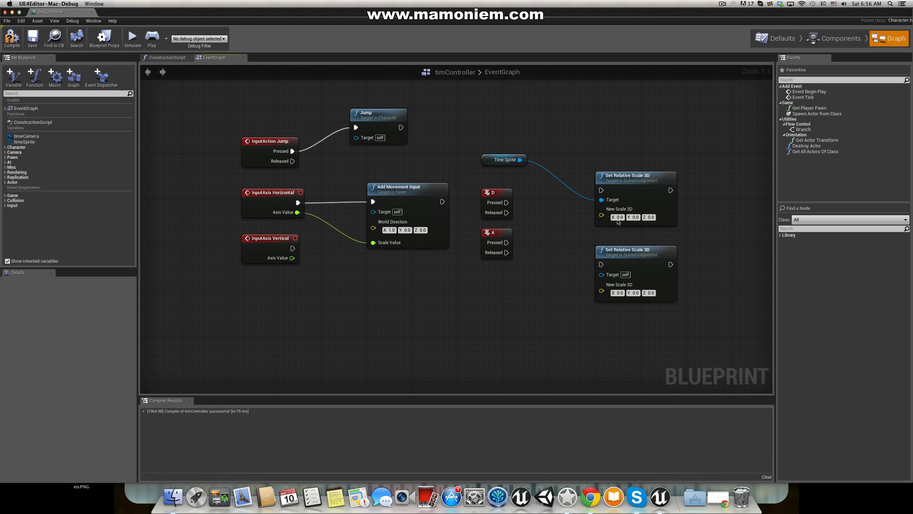
pyautogui.write('-1')
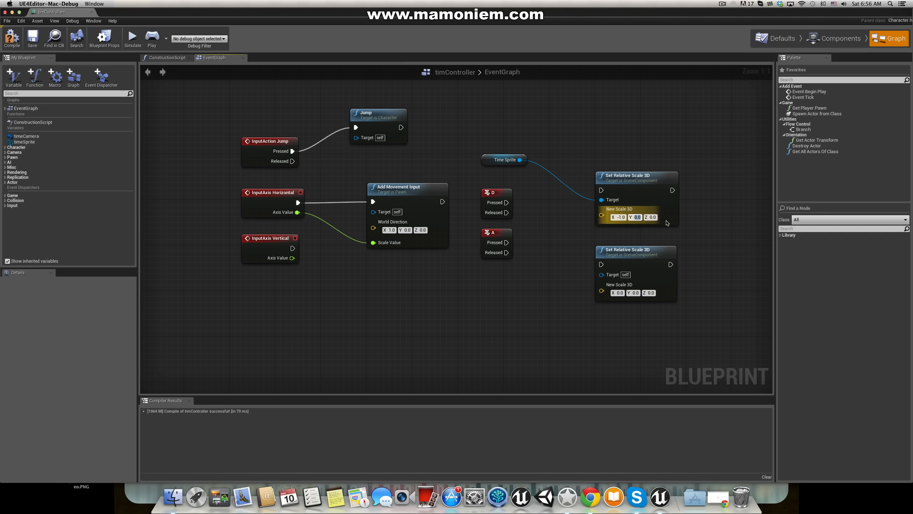
pyautogui.write('1')
pyautogui.click(650, 217)
pyautogui.write('1')
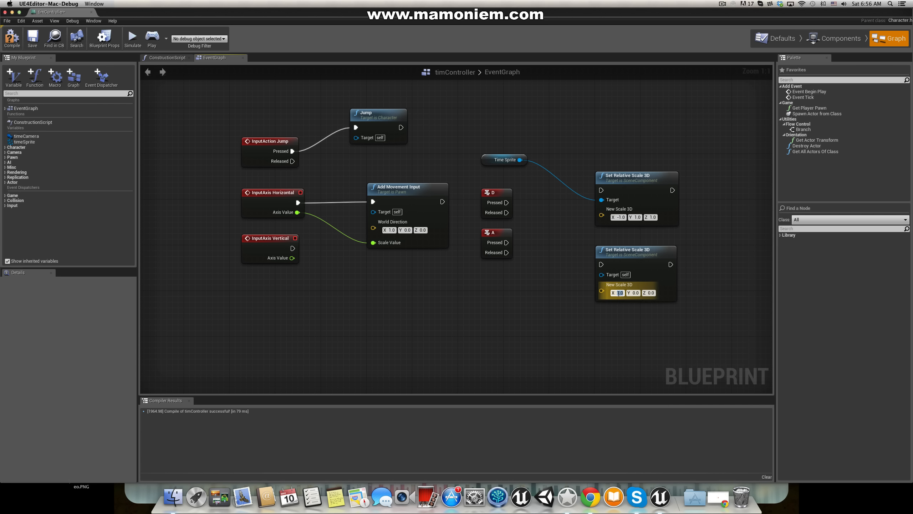
# Step: Set the lower Set Relative Scale 3D node's new scale to 1.0 on X, Y and Z
pyautogui.write('1')
pyautogui.click(644, 295)
pyautogui.press('Return')
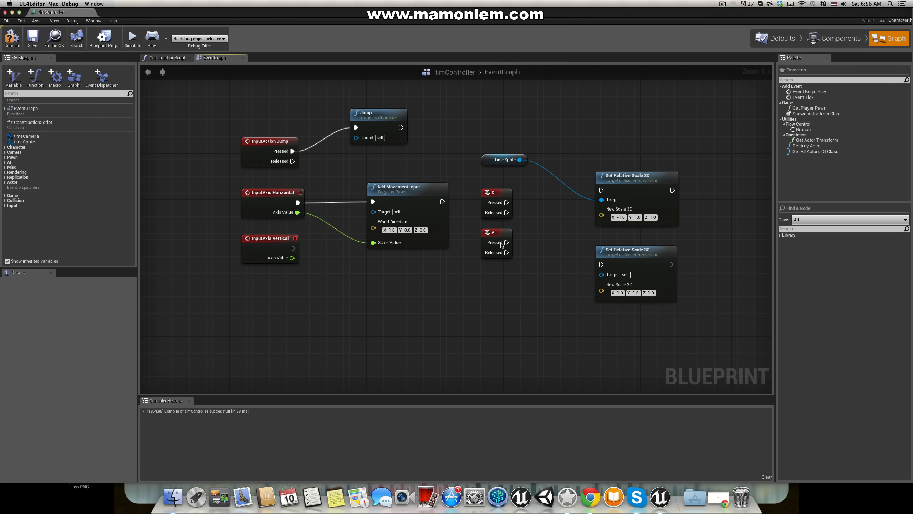
# Step: Wire Time Sprite to the lower scale node's Target and D and A Pressed to the upper and lower scale nodes, then compile and save
pyautogui.moveTo(520, 160); pyautogui.dragTo(602, 274)
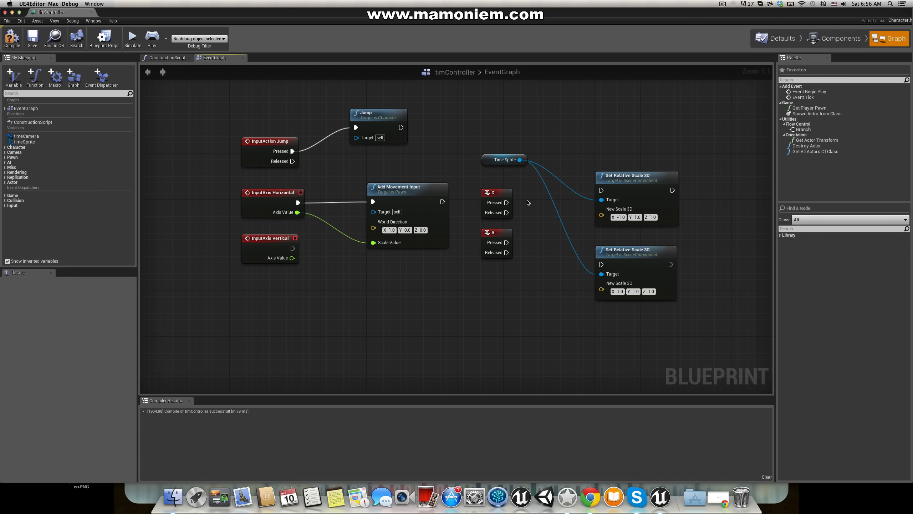
pyautogui.moveTo(506, 203); pyautogui.dragTo(601, 190)
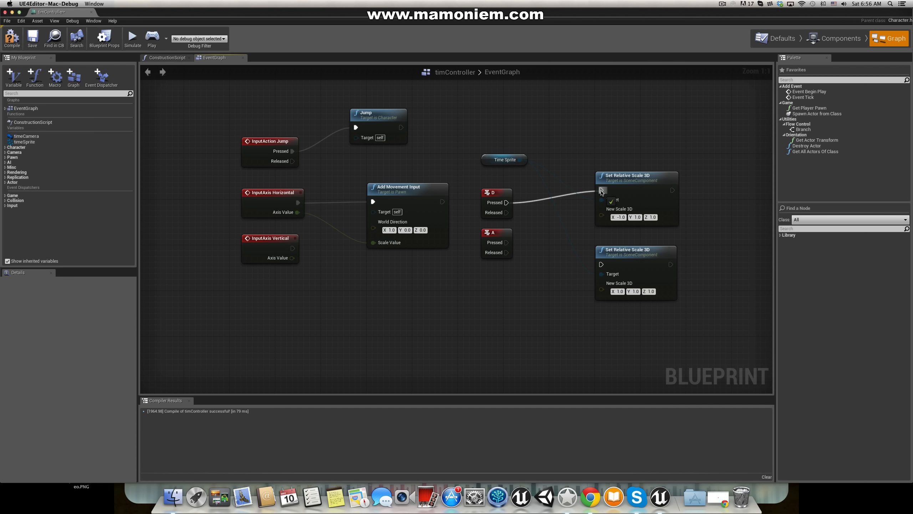
pyautogui.moveTo(506, 242); pyautogui.dragTo(601, 265)
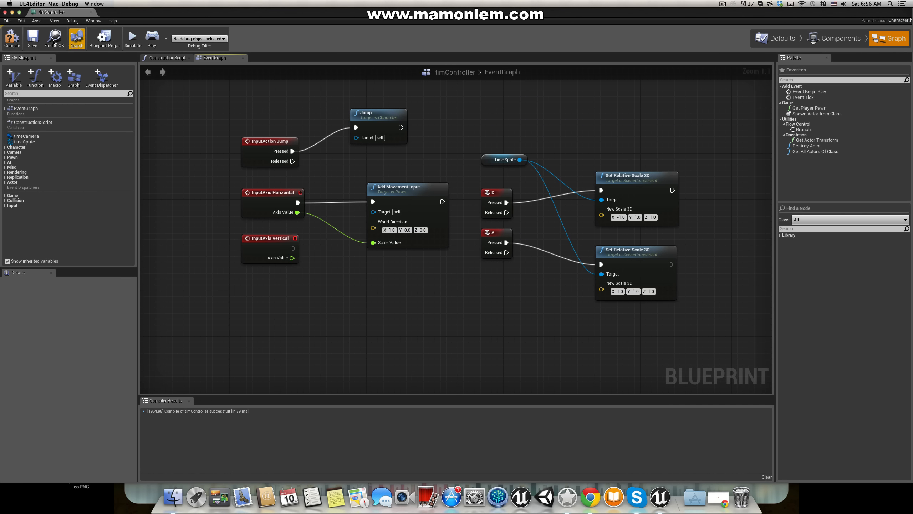
pyautogui.click(33, 38)
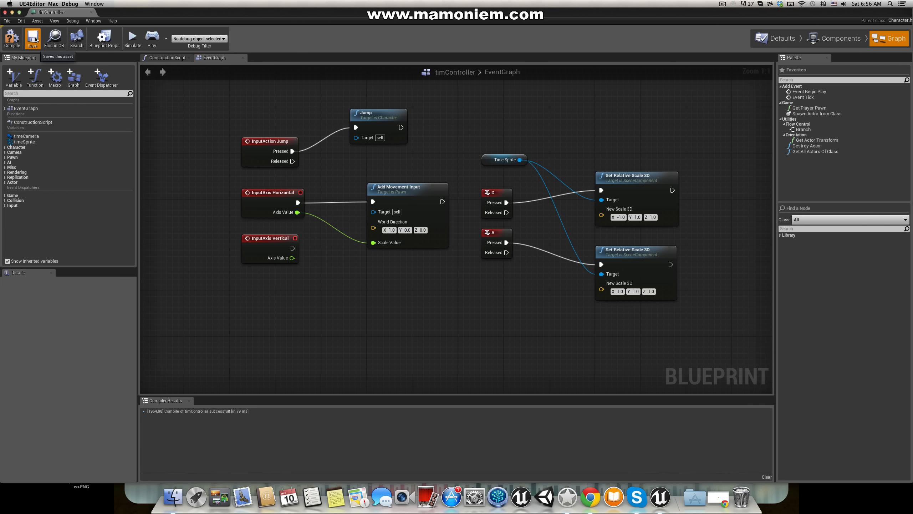
# Step: Play the level, move with A and D to check that the sprite flips, and stop playing
pyautogui.click(11, 11)
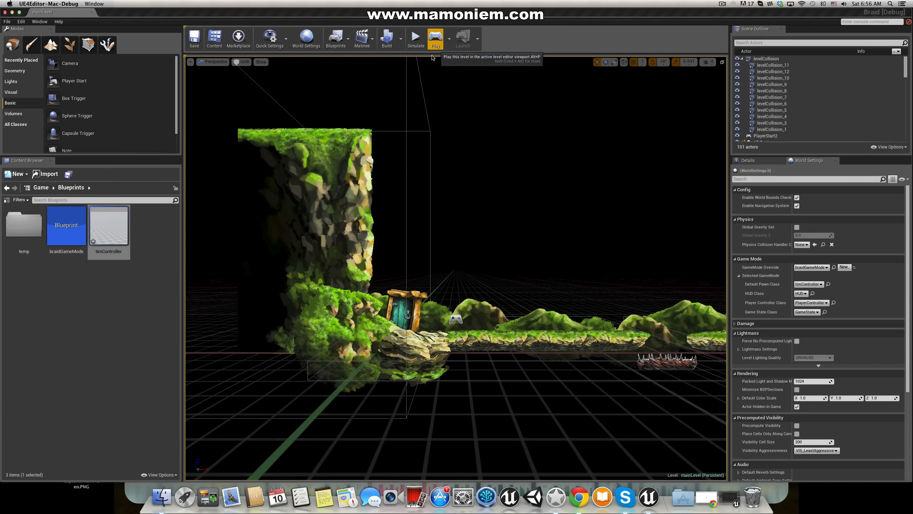
pyautogui.click(434, 45)
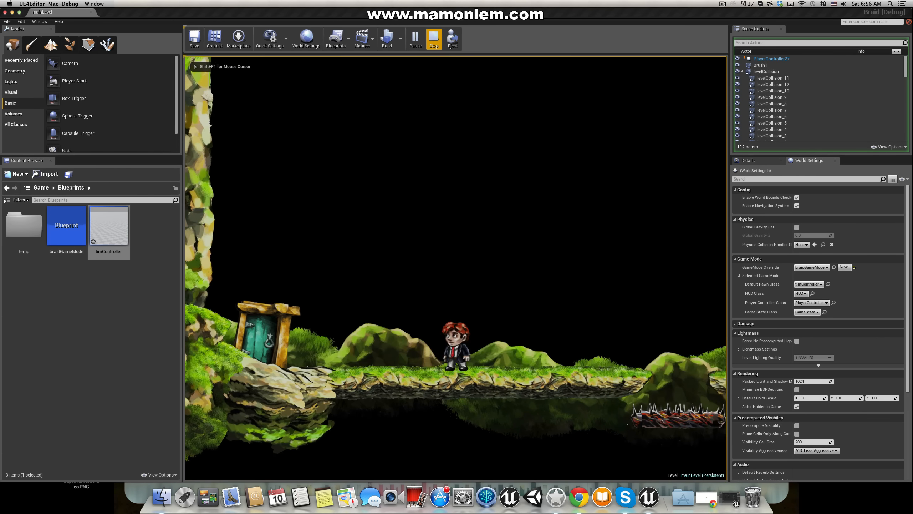
pyautogui.press('a')
pyautogui.press('d')
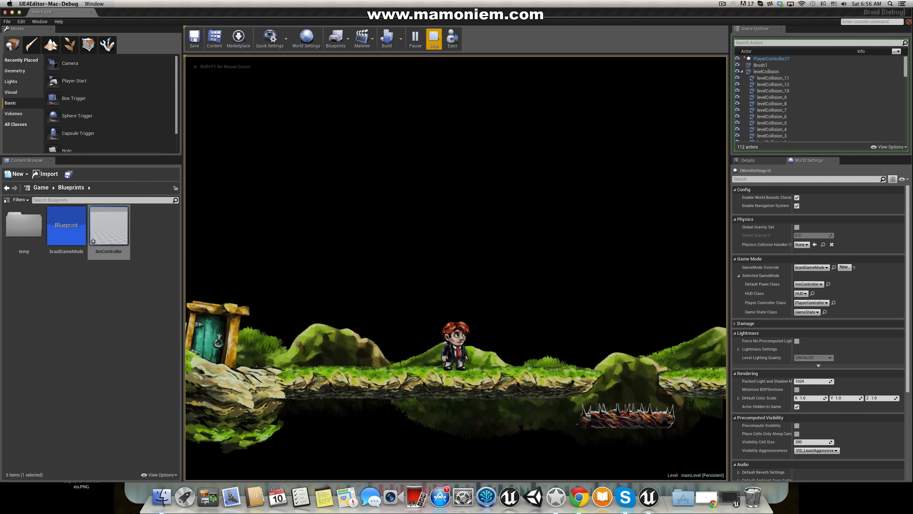
pyautogui.press('a')
pyautogui.press('d')
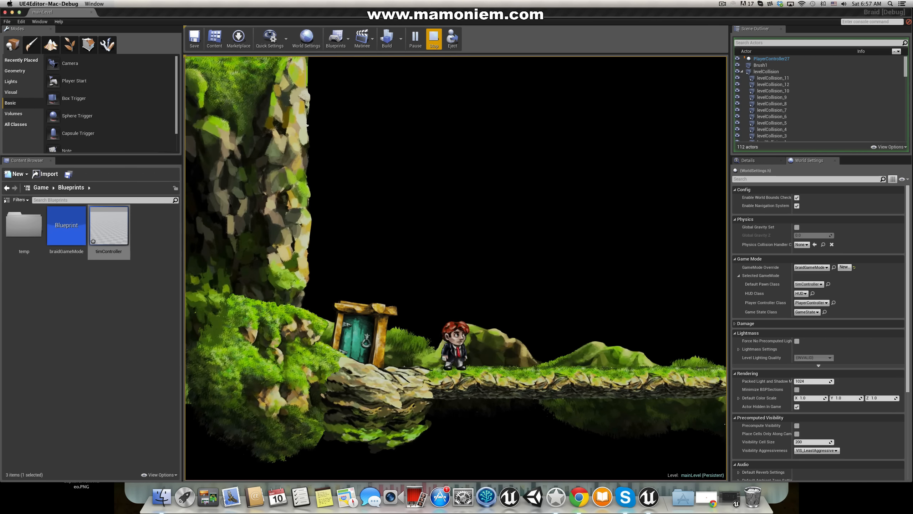
pyautogui.press('a')
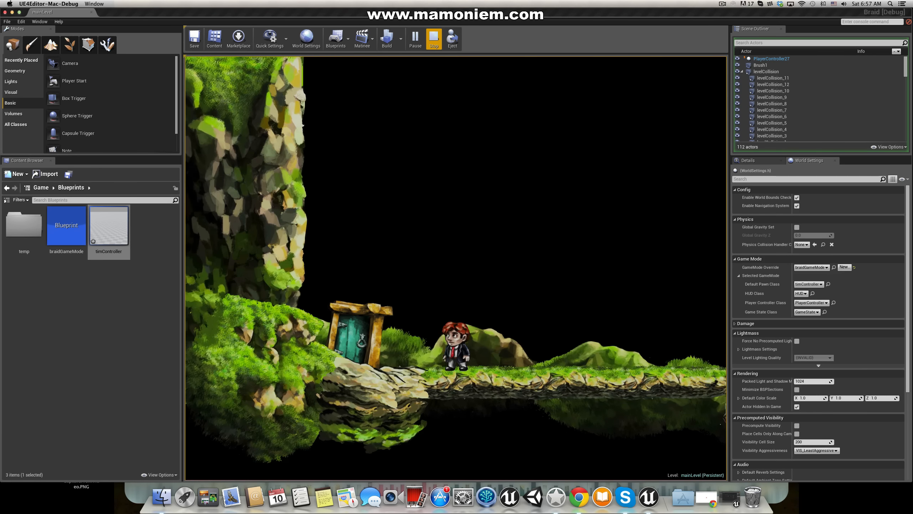
pyautogui.press('d')
pyautogui.press('Escape')
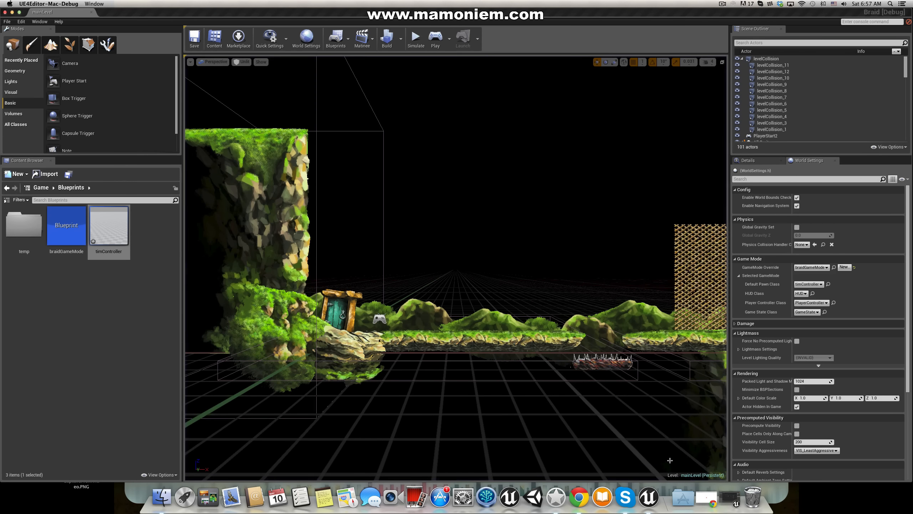
# Step: Back in timController's event graph, add a Set Flipbook node from Time Sprite beyond the upper Set Relative Scale 3D node
pyautogui.click(730, 497)
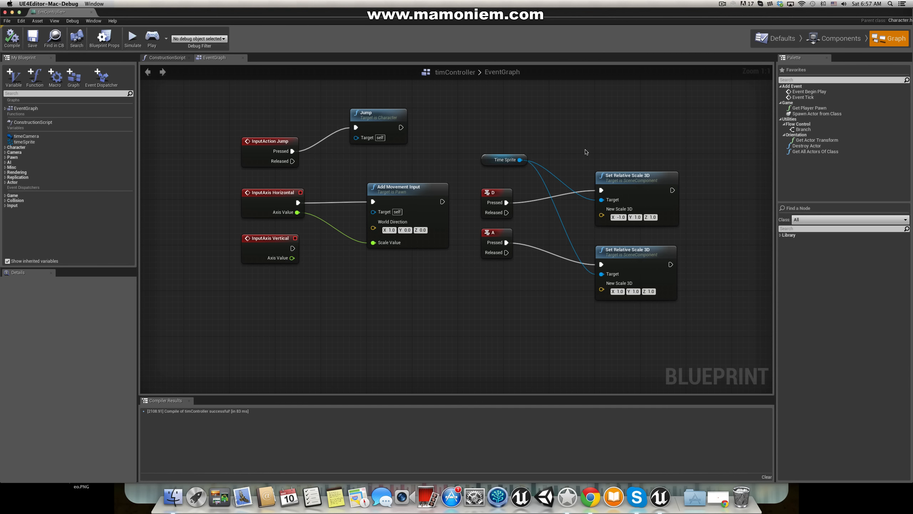
pyautogui.moveTo(631, 148); pyautogui.dragTo(447, 125, button='right')
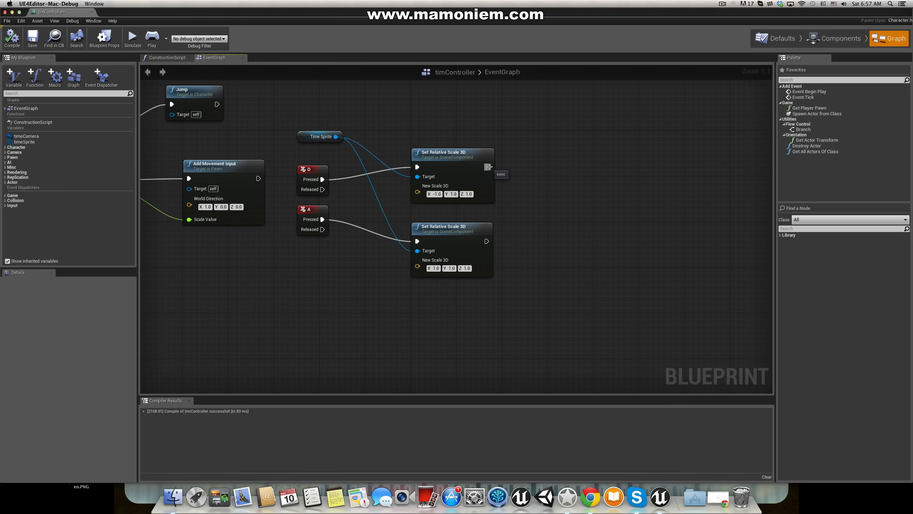
pyautogui.moveTo(338, 137); pyautogui.dragTo(576, 164)
pyautogui.write('flip')
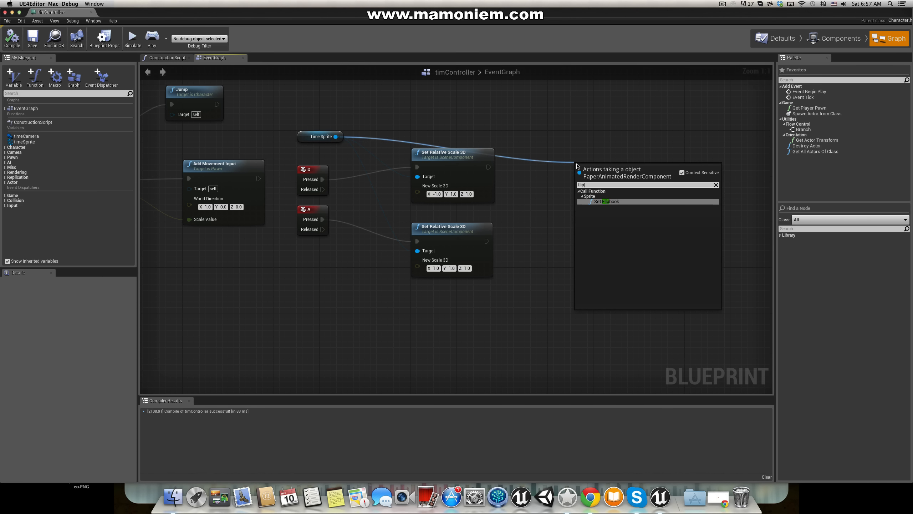
pyautogui.press('Return')
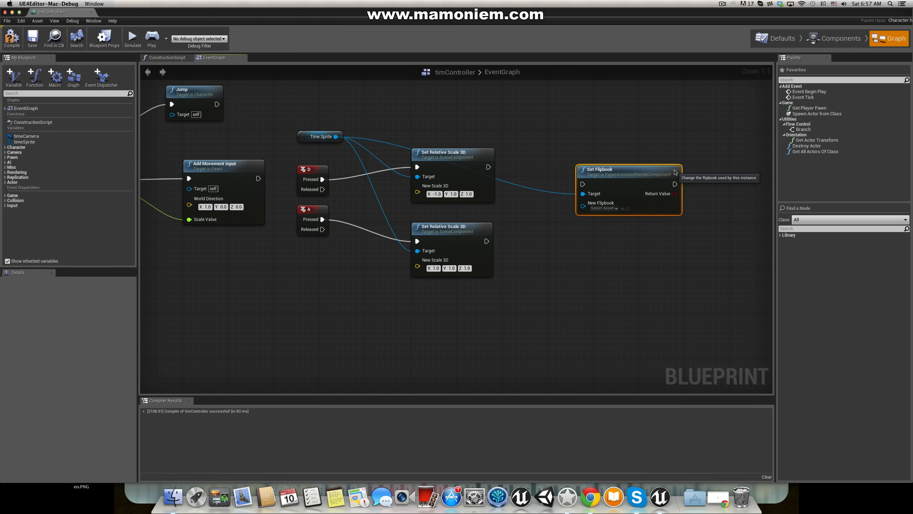
# Step: Duplicate the Set Flipbook node, connect Time Sprite to the copy's Target, and place the copy below the original
pyautogui.hotkey('ctrl', 'w')
pyautogui.moveTo(716, 172); pyautogui.dragTo(631, 261)
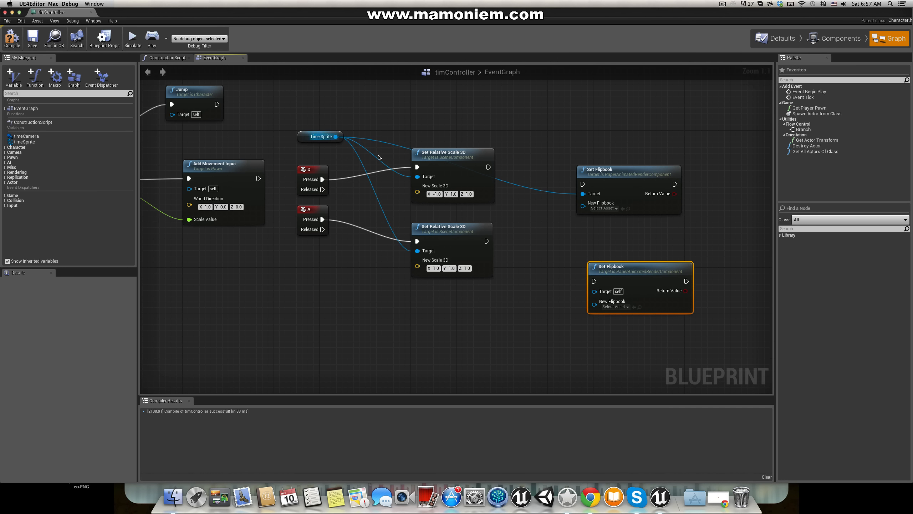
pyautogui.moveTo(335, 136); pyautogui.dragTo(595, 291)
pyautogui.moveTo(633, 267); pyautogui.dragTo(621, 255)
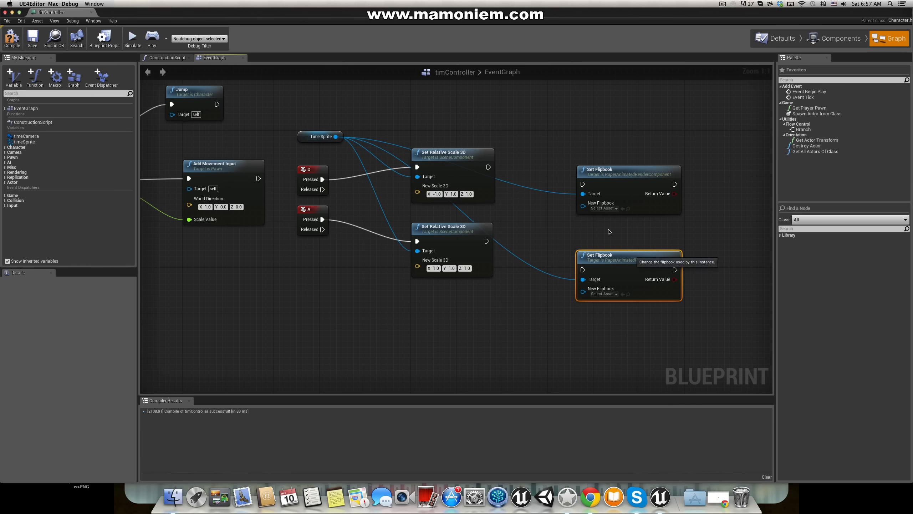
# Step: Connect both Set Relative Scale 3D nodes' execution outputs to the upper Set Flipbook node and set its flipbook to Run
pyautogui.moveTo(488, 167); pyautogui.dragTo(582, 184)
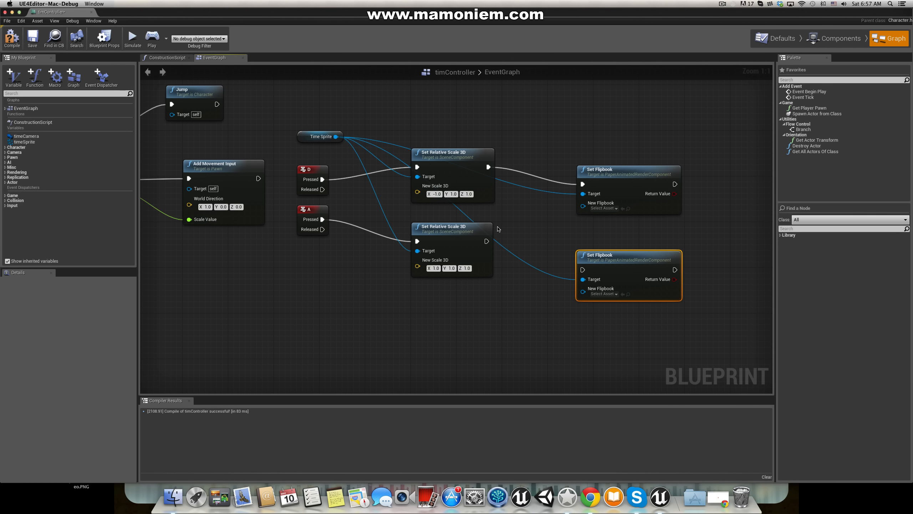
pyautogui.moveTo(487, 240); pyautogui.dragTo(583, 184)
pyautogui.moveTo(627, 251); pyautogui.dragTo(627, 297)
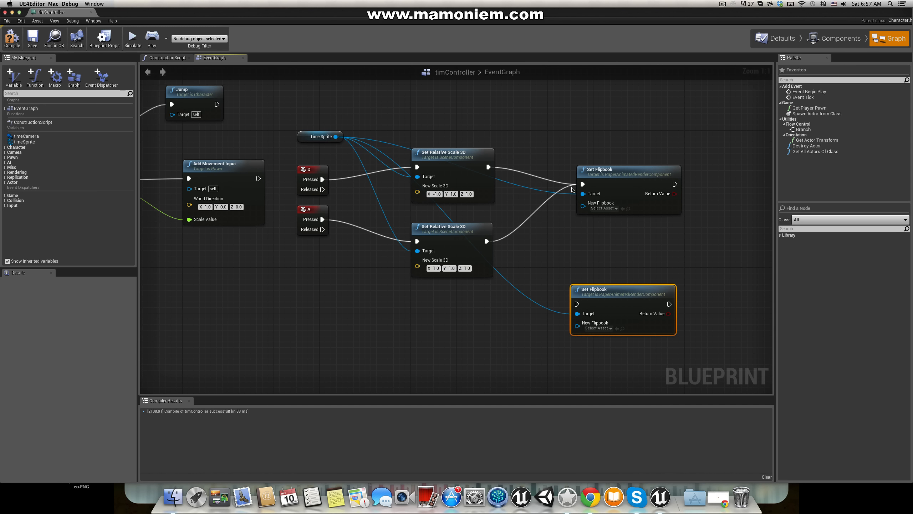
pyautogui.click(615, 208)
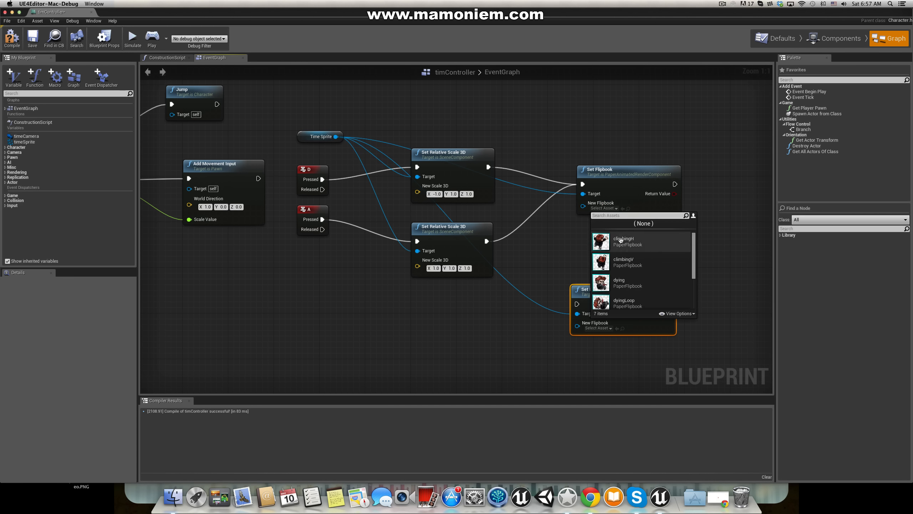
pyautogui.scroll(-3, 641, 290)
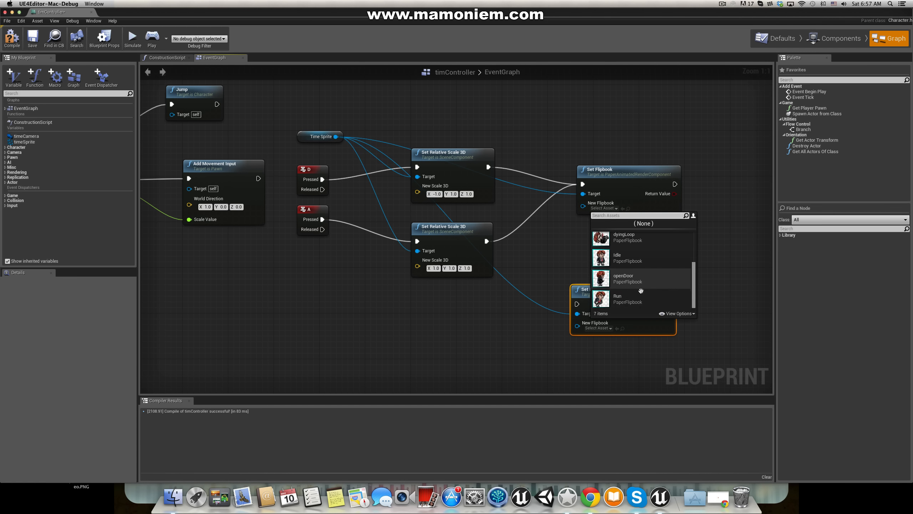
pyautogui.click(632, 302)
pyautogui.click(596, 239)
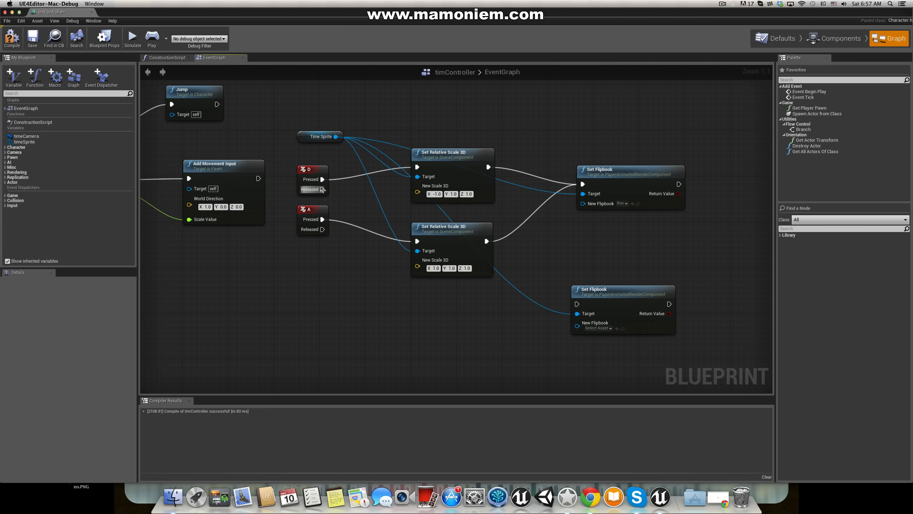
# Step: Connect the Released outputs of D and A to the lower Set Flipbook node and set its flipbook to Idle
pyautogui.moveTo(322, 189); pyautogui.dragTo(577, 305)
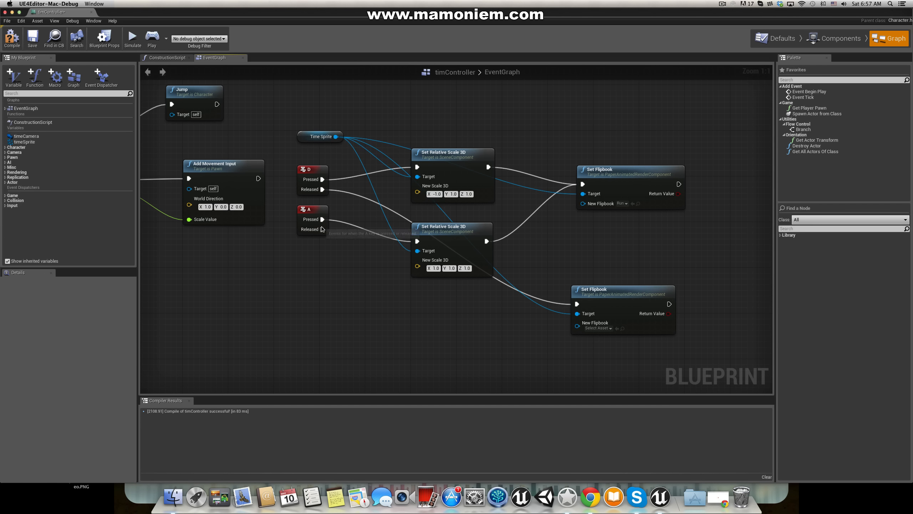
pyautogui.moveTo(322, 229); pyautogui.dragTo(577, 304)
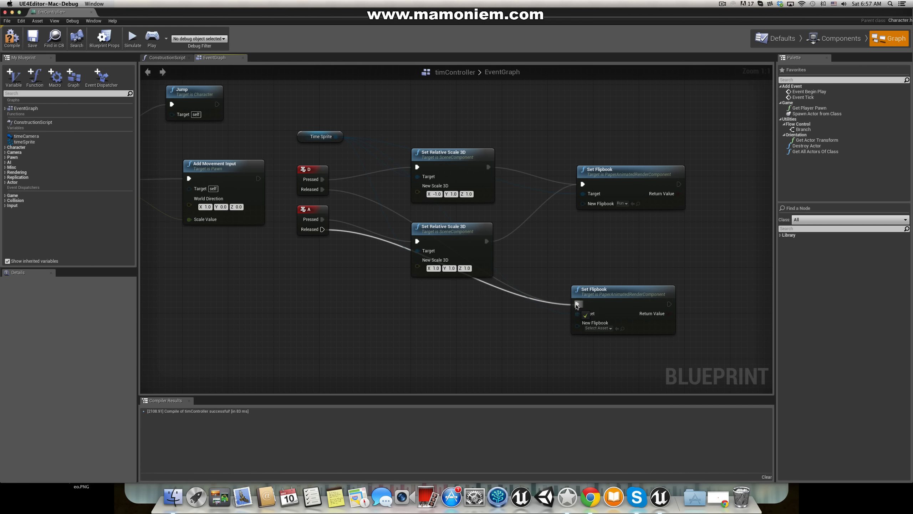
pyautogui.click(610, 328)
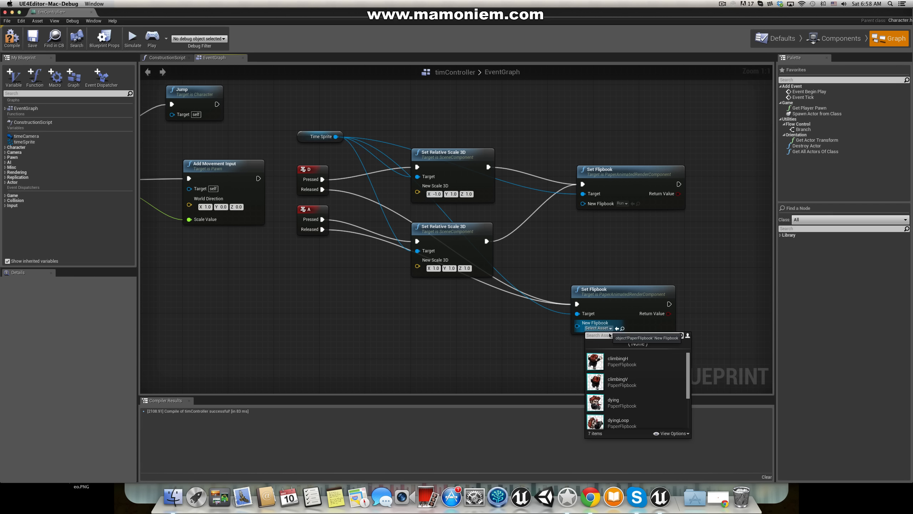
pyautogui.scroll(-2, 635, 400)
pyautogui.click(618, 381)
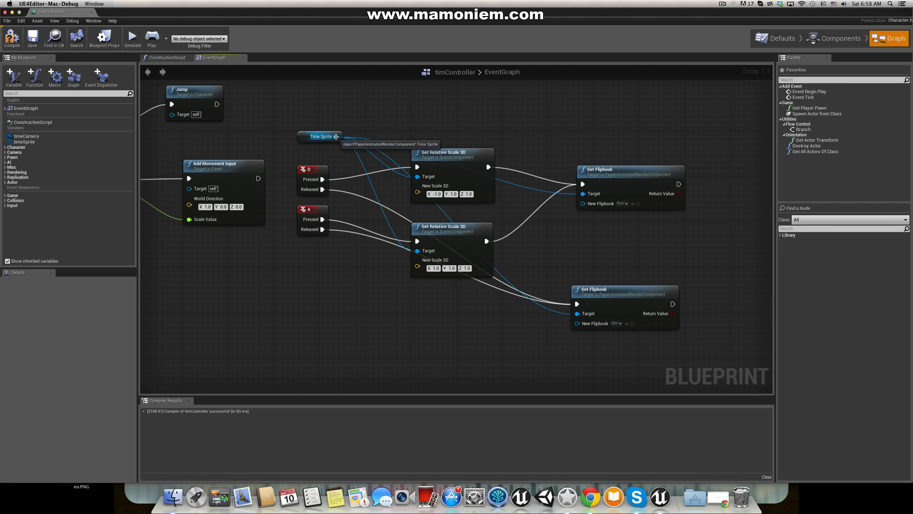
# Step: Move the Idle Set Flipbook node up directly beneath the Run one, then compile and save timController
pyautogui.moveTo(607, 306); pyautogui.dragTo(613, 253)
pyautogui.click(33, 36)
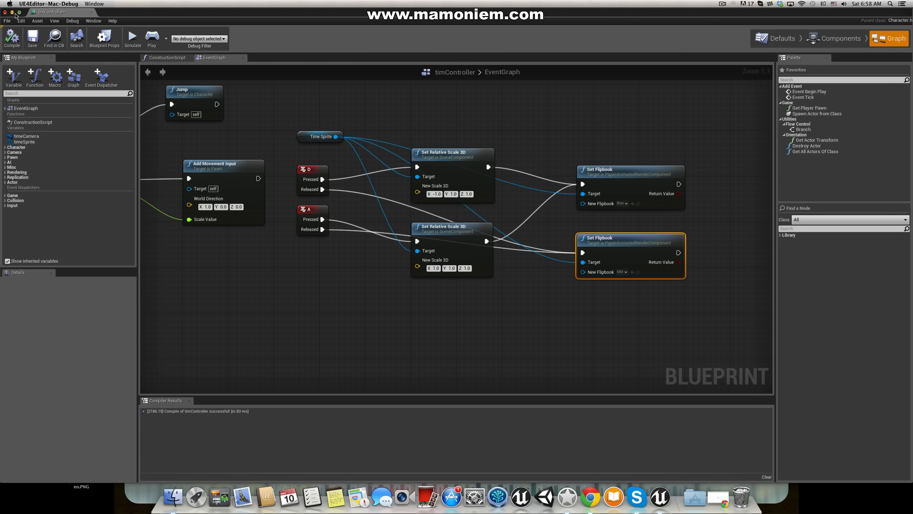
# Step: Play-test the level by running in both directions, stopping and jumping to check the sprite flipping and run/idle animations, and end the play session
pyautogui.click(12, 12)
pyautogui.click(437, 52)
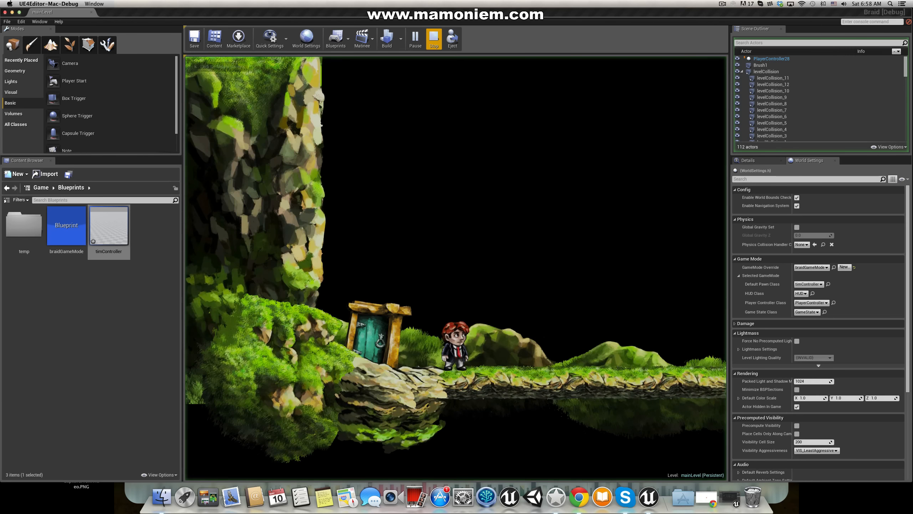
pyautogui.press('Right')
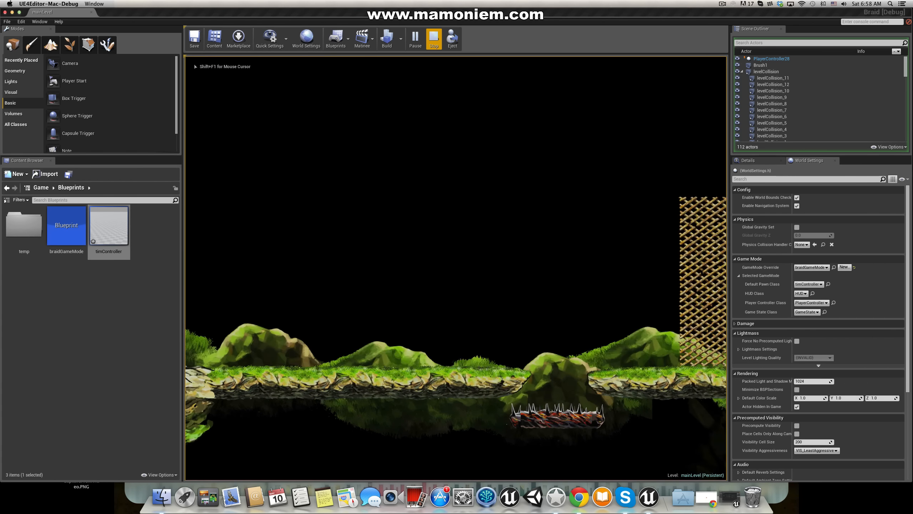
pyautogui.press('Left')
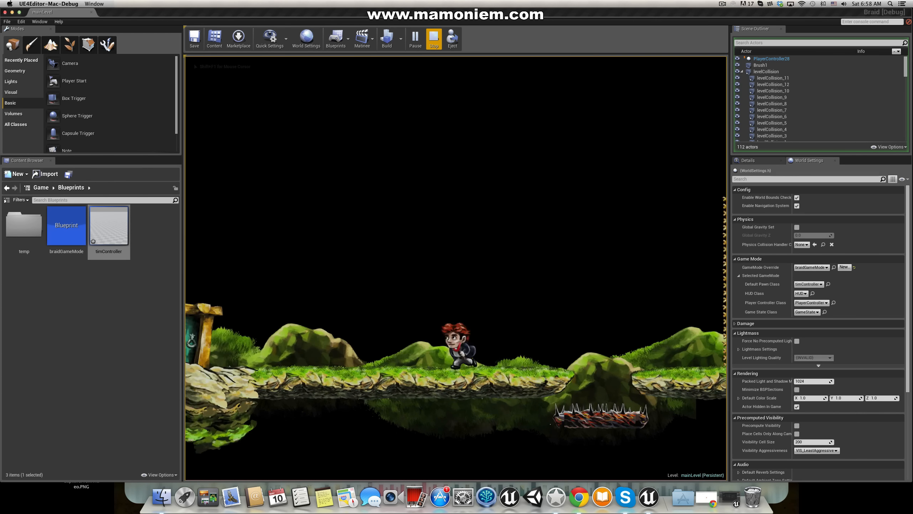
pyautogui.press('Right')
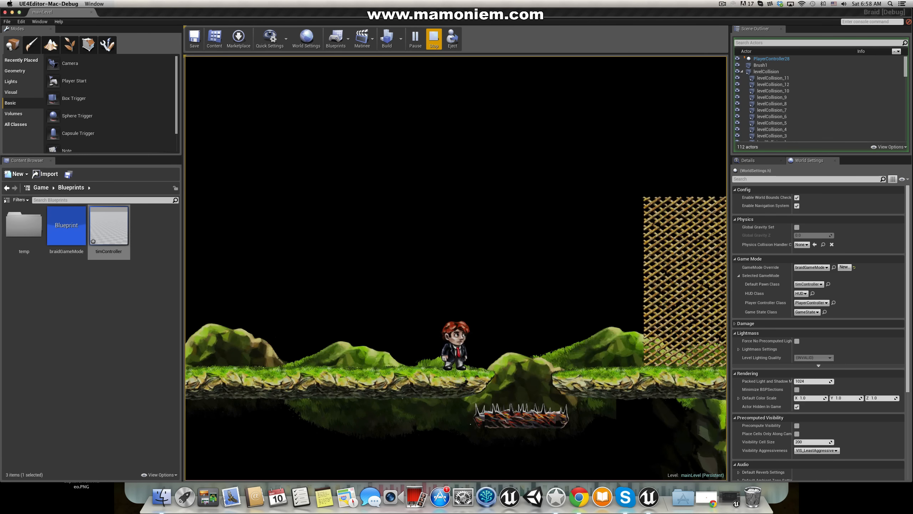
pyautogui.press('space')
pyautogui.press('Left')
pyautogui.press('space')
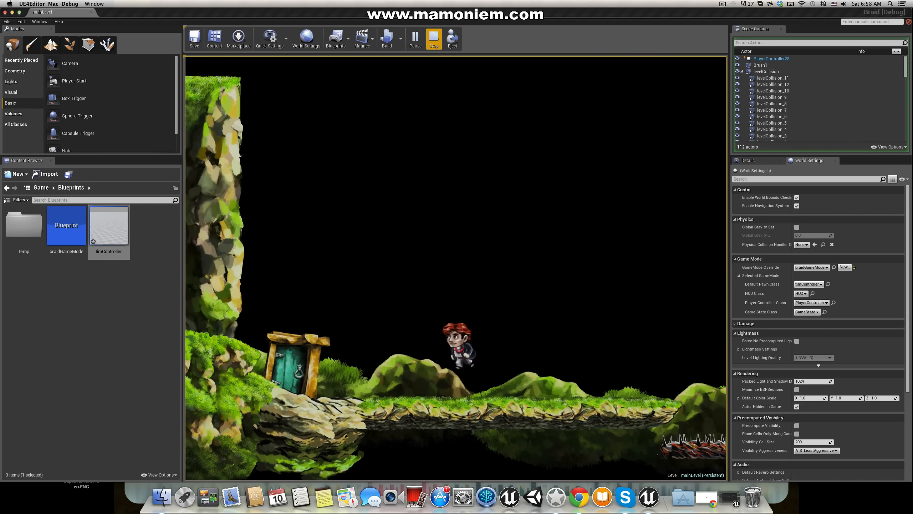
pyautogui.press('Right')
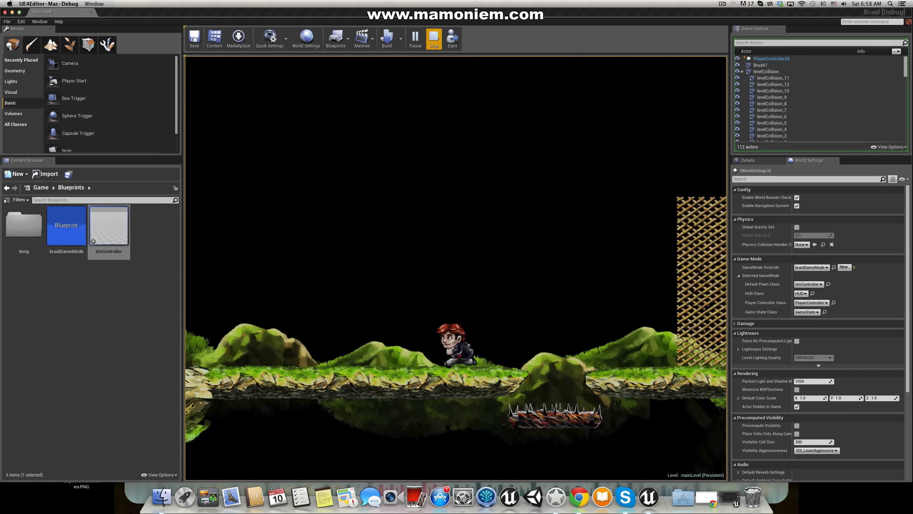
pyautogui.press('Left')
pyautogui.press('space')
pyautogui.press('Right')
pyautogui.press('space')
pyautogui.press('Left')
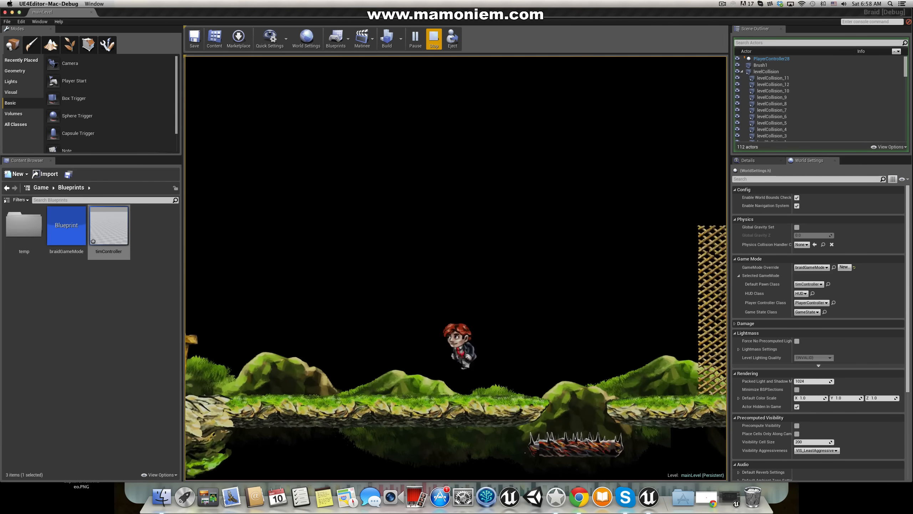
pyautogui.press('space')
pyautogui.press('Right')
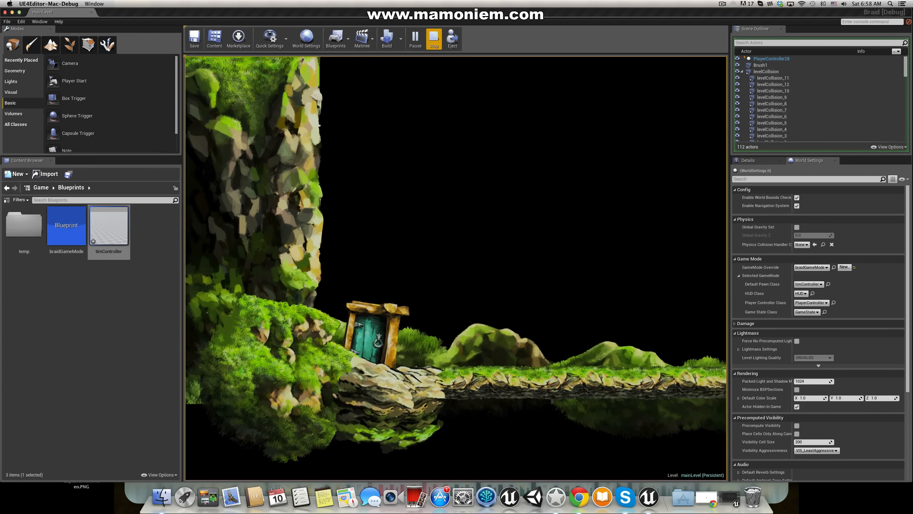
pyautogui.press('space')
pyautogui.press('space')
pyautogui.press('Left')
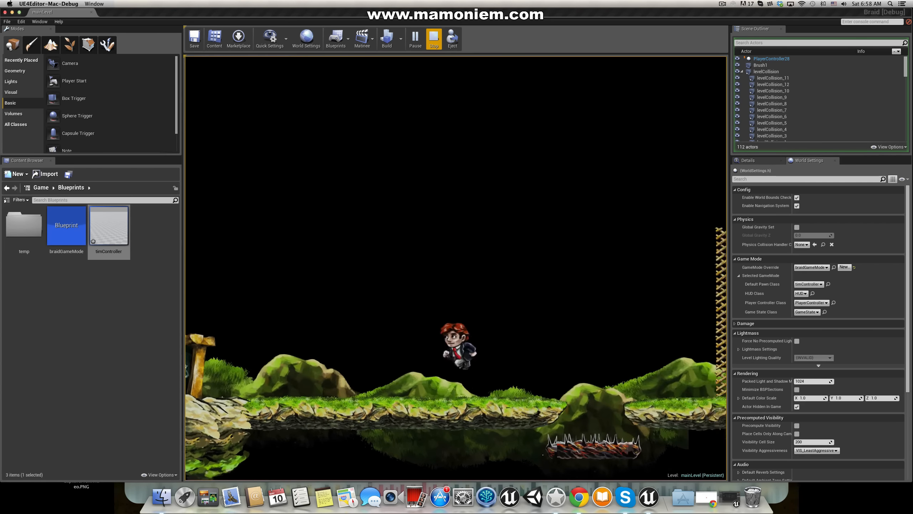
pyautogui.press('space')
pyautogui.press('Right')
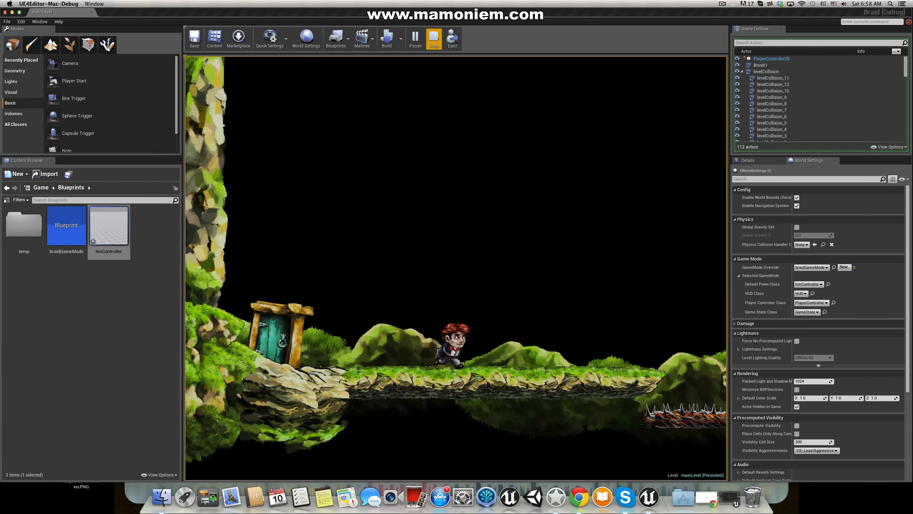
pyautogui.press('space')
pyautogui.press('Left')
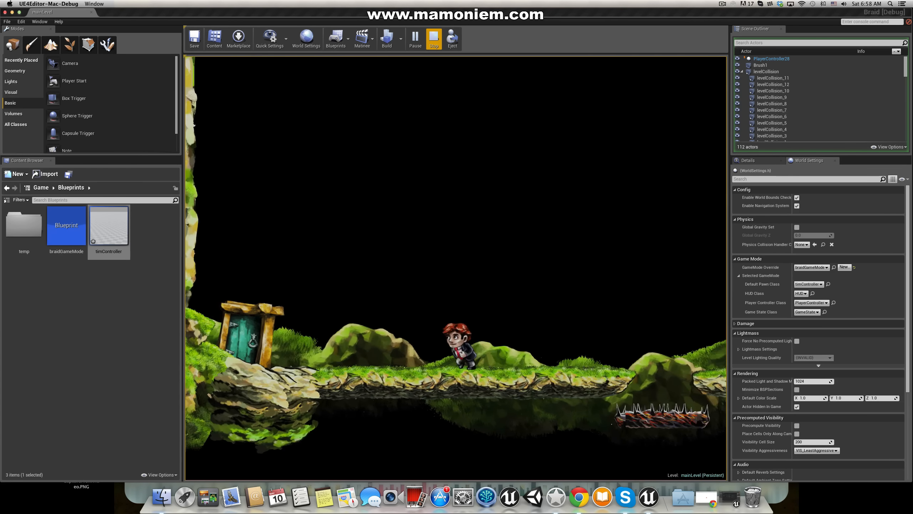
pyautogui.press('Right')
pyautogui.press('space')
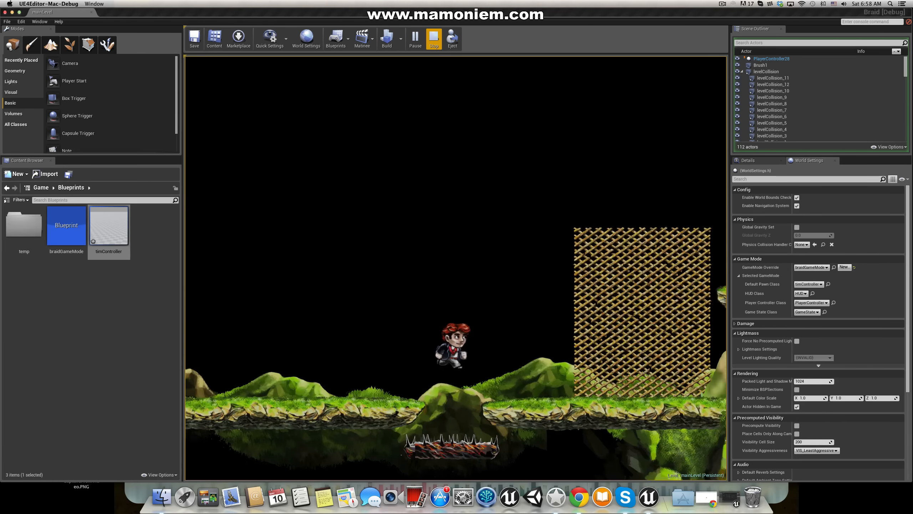
pyautogui.press('Left')
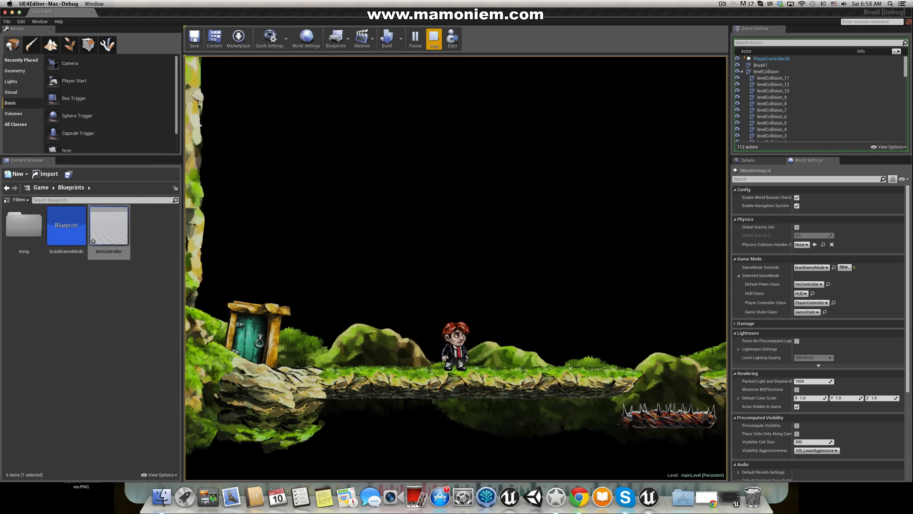
pyautogui.press('Escape')
# Step: Reopen the timController Event Graph and move the InputAxis Vertical event above the InputAction Jump event
pyautogui.click(730, 498)
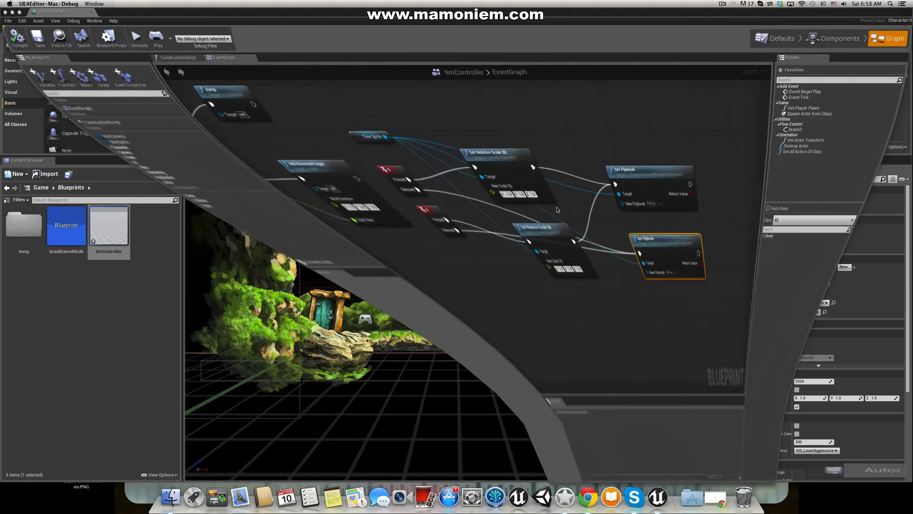
pyautogui.click(522, 136)
pyautogui.moveTo(357, 101); pyautogui.dragTo(578, 136, button='right')
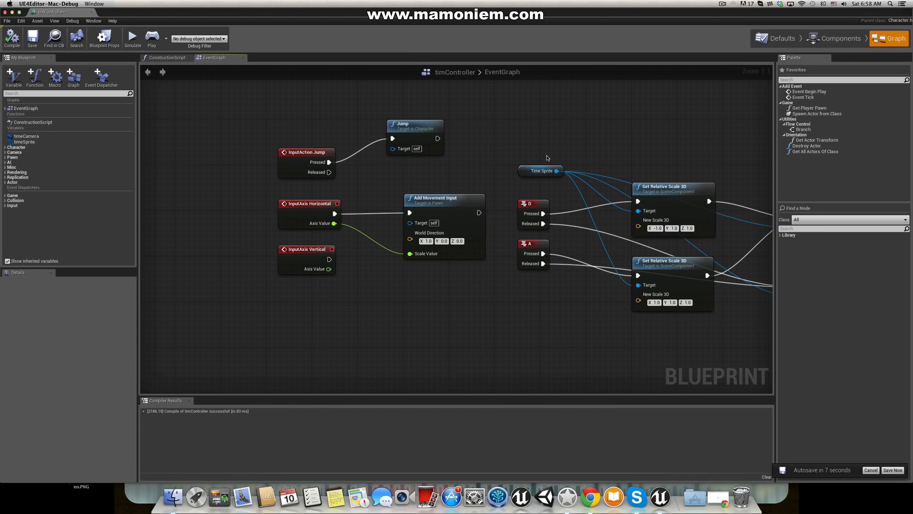
pyautogui.scroll(-2, 547, 156)
pyautogui.moveTo(374, 225); pyautogui.dragTo(379, 85)
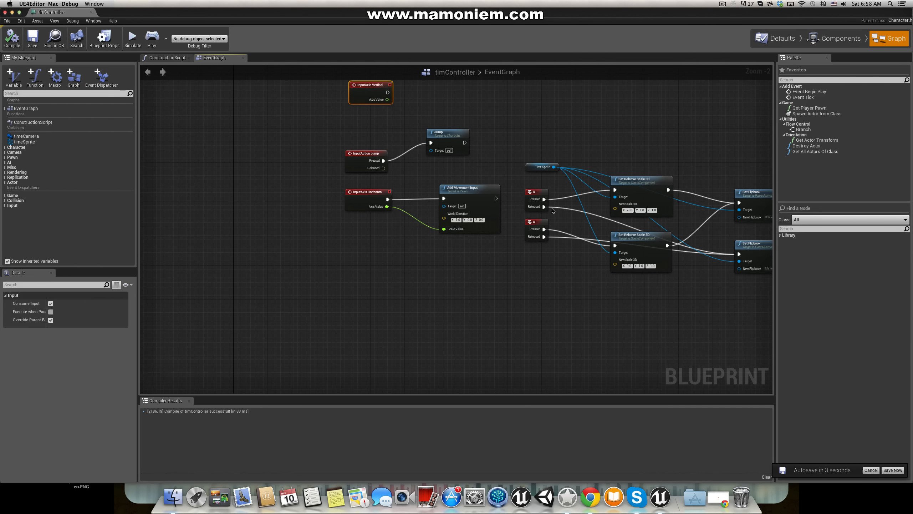
pyautogui.scroll(-6, 579, 237)
pyautogui.scroll(6, 580, 237)
pyautogui.moveTo(603, 230); pyautogui.dragTo(519, 265, button='right')
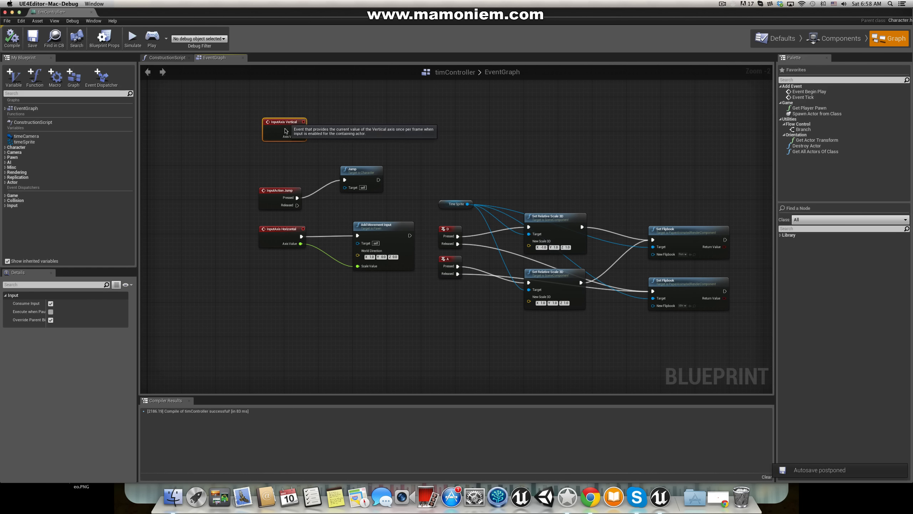
pyautogui.moveTo(288, 126); pyautogui.dragTo(287, 148)
# Step: Move the jump and axis event nodes away from the animation nodes and group them in a comment titled mainKeyEvents
pyautogui.moveTo(237, 111); pyautogui.dragTo(381, 327)
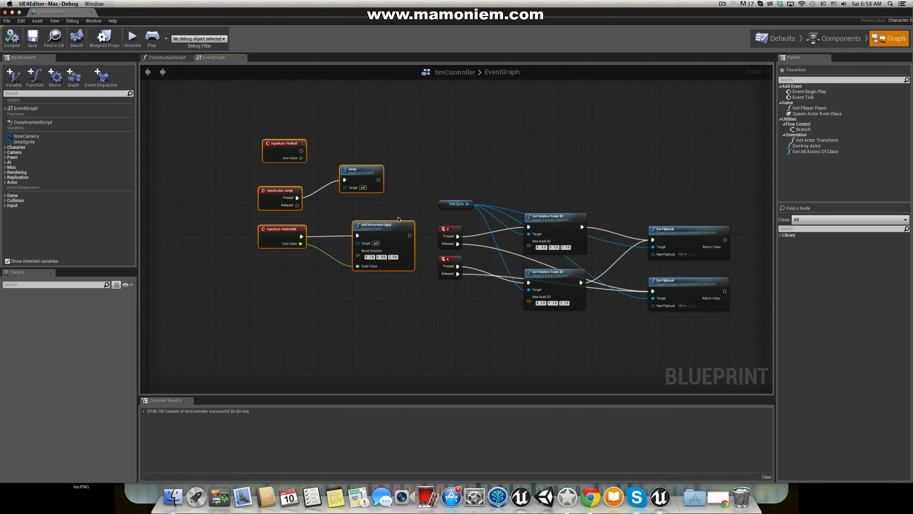
pyautogui.moveTo(398, 228); pyautogui.dragTo(314, 245)
pyautogui.rightClick(313, 245)
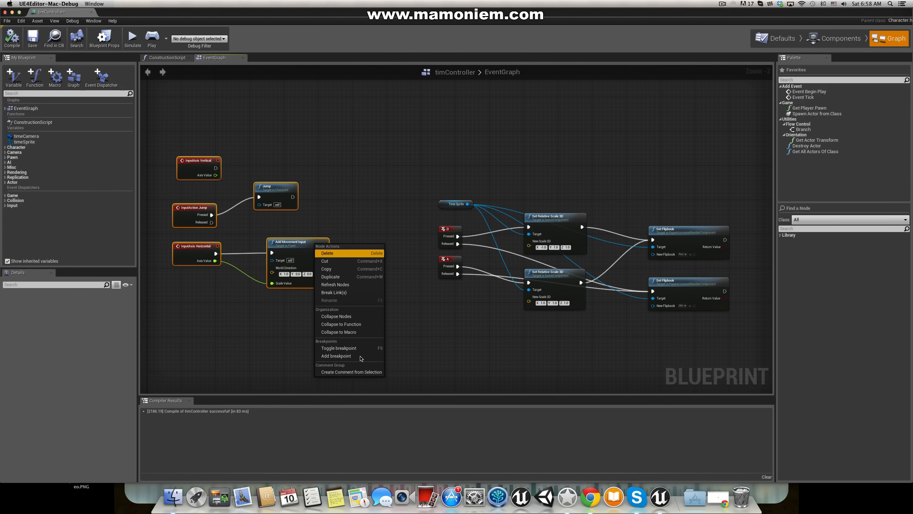
pyautogui.click(368, 375)
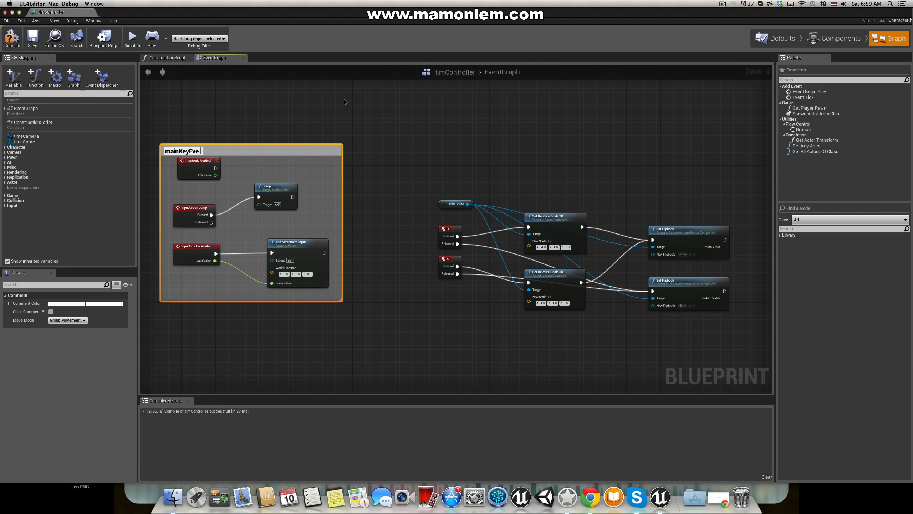
pyautogui.write('s')
pyautogui.press('Return')
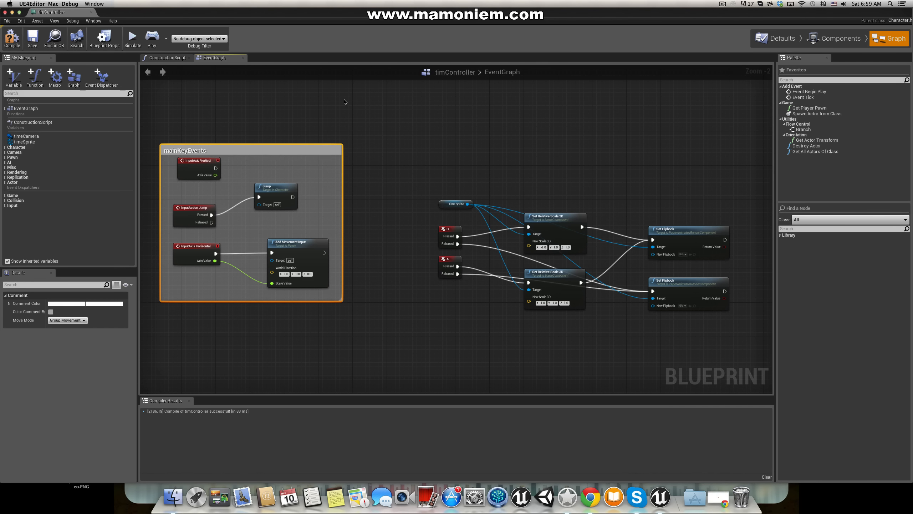
# Step: Group the Time Sprite, D, A, Set Relative Scale 3D and Set Flipbook nodes in a comment titled Animations, and move it beside mainKeyEvents
pyautogui.click(426, 174)
pyautogui.moveTo(470, 233); pyautogui.dragTo(744, 347)
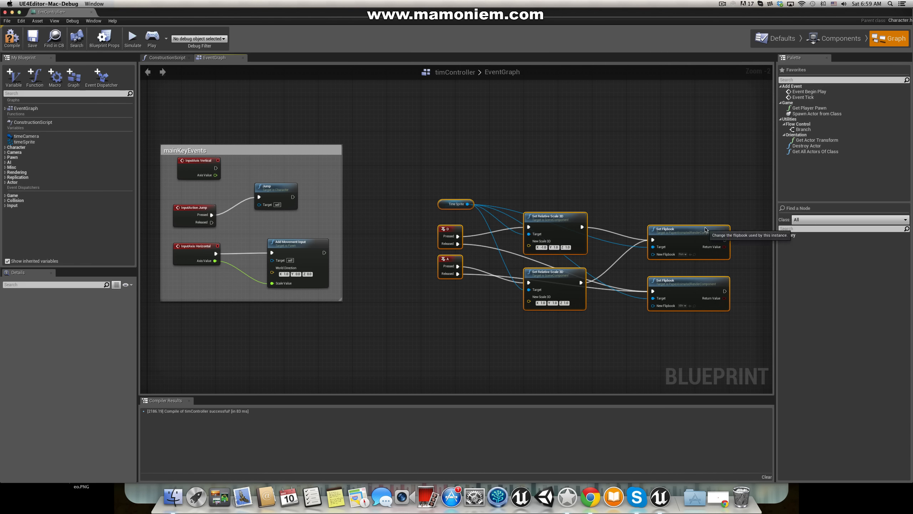
pyautogui.rightClick(706, 232)
pyautogui.click(729, 364)
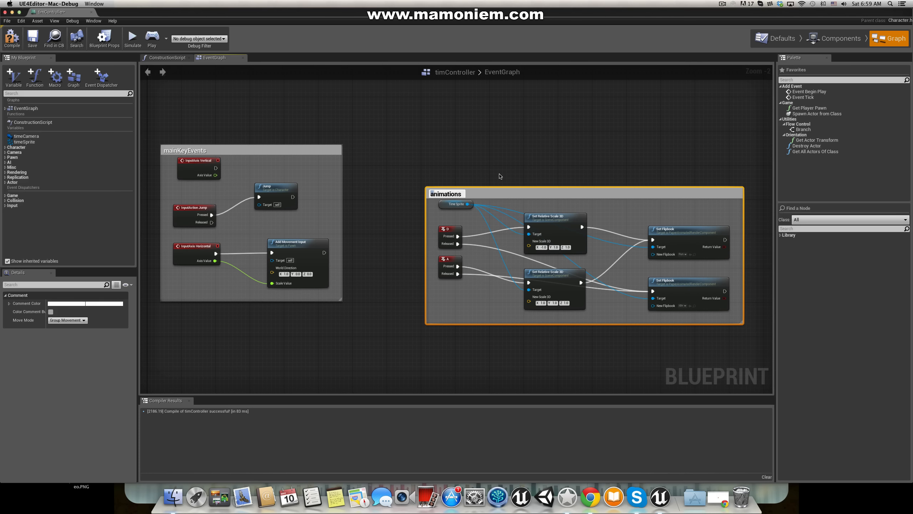
pyautogui.click(512, 182)
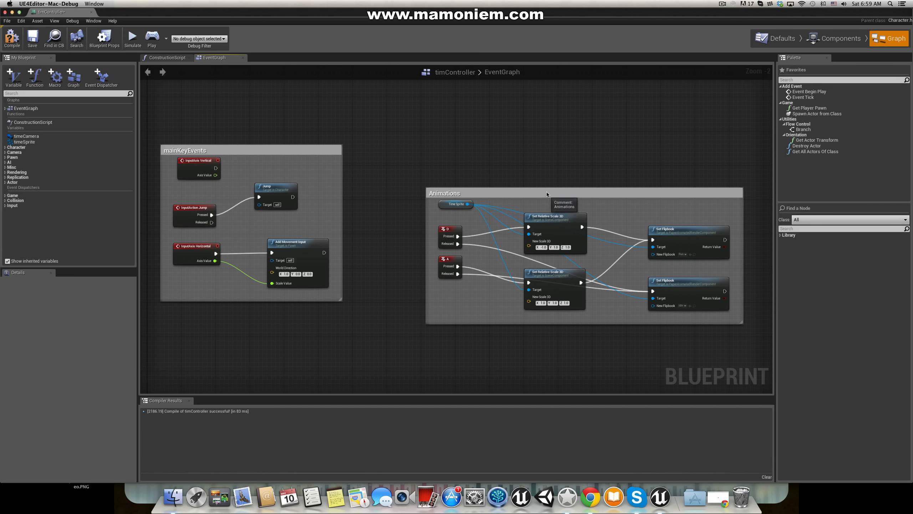
pyautogui.moveTo(546, 195); pyautogui.dragTo(490, 155)
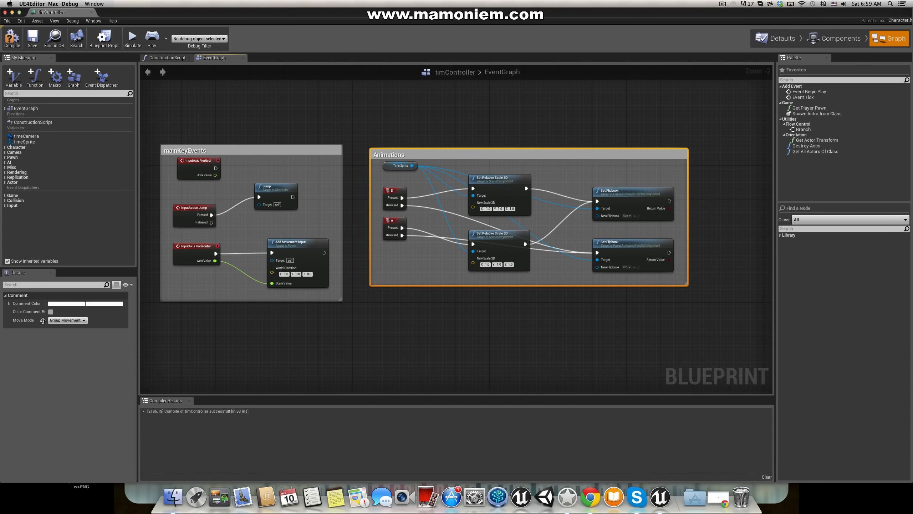
# Step: Open the color picker for the Animations comment's Comment Color
pyautogui.click(10, 304)
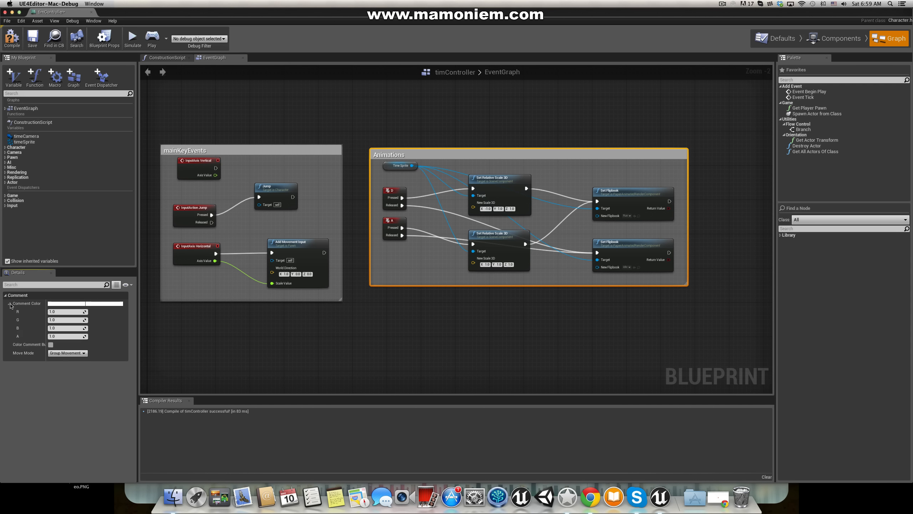
pyautogui.click(77, 304)
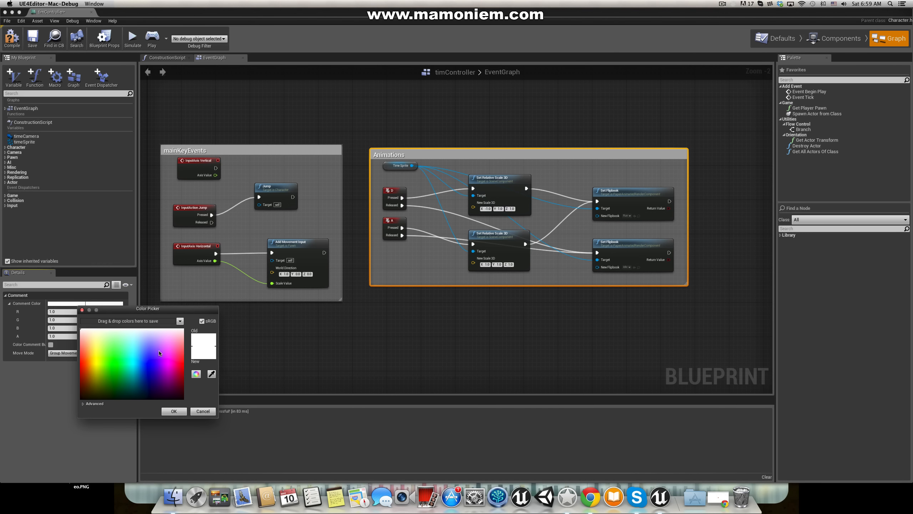
# Step: Color the Animations comment box light green and the mainKeyEvents comment box light blue
pyautogui.moveTo(159, 352); pyautogui.dragTo(111, 343)
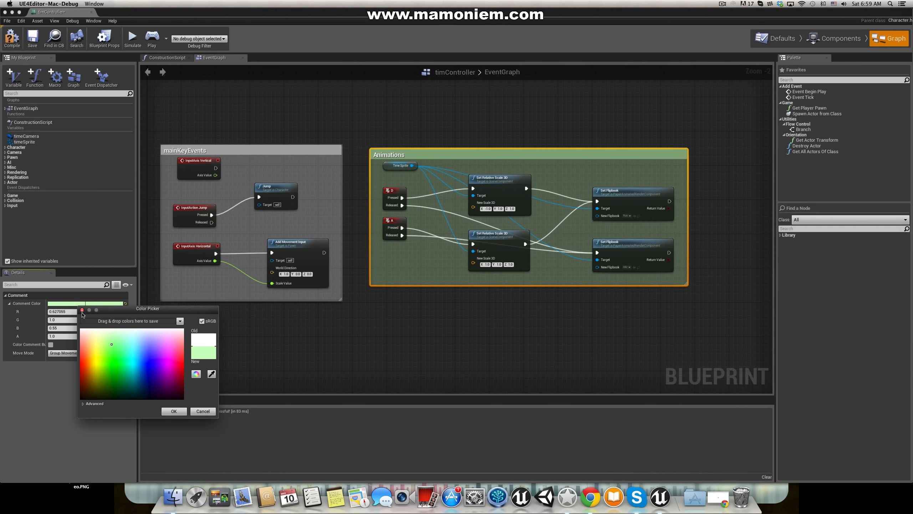
pyautogui.click(82, 310)
pyautogui.click(247, 153)
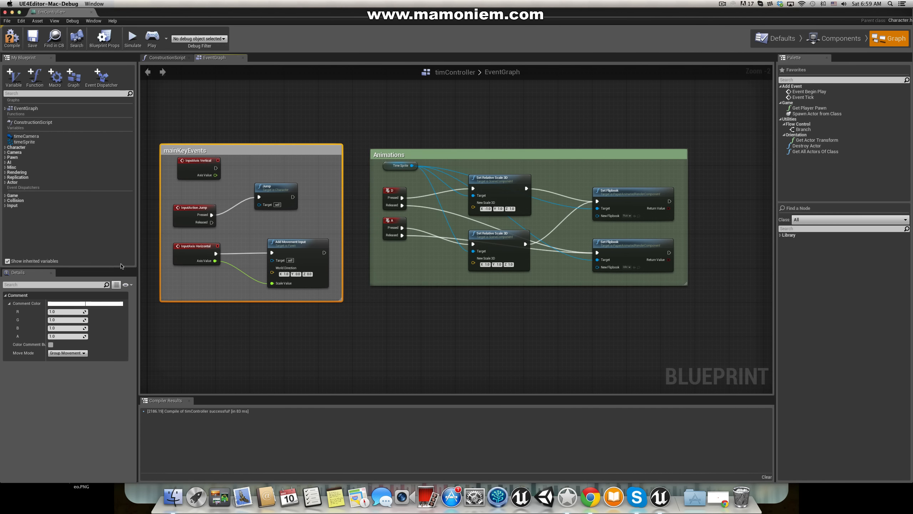
pyautogui.click(82, 304)
pyautogui.moveTo(137, 348); pyautogui.dragTo(147, 345)
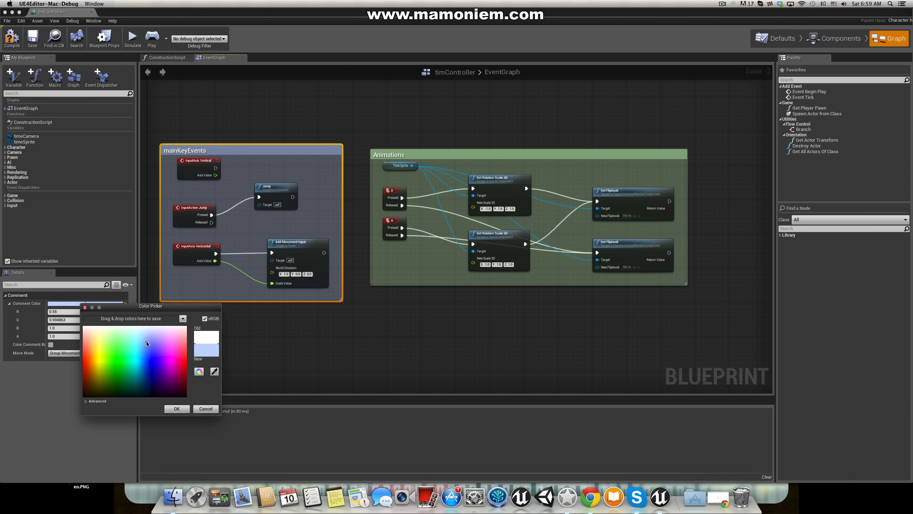
pyautogui.click(85, 307)
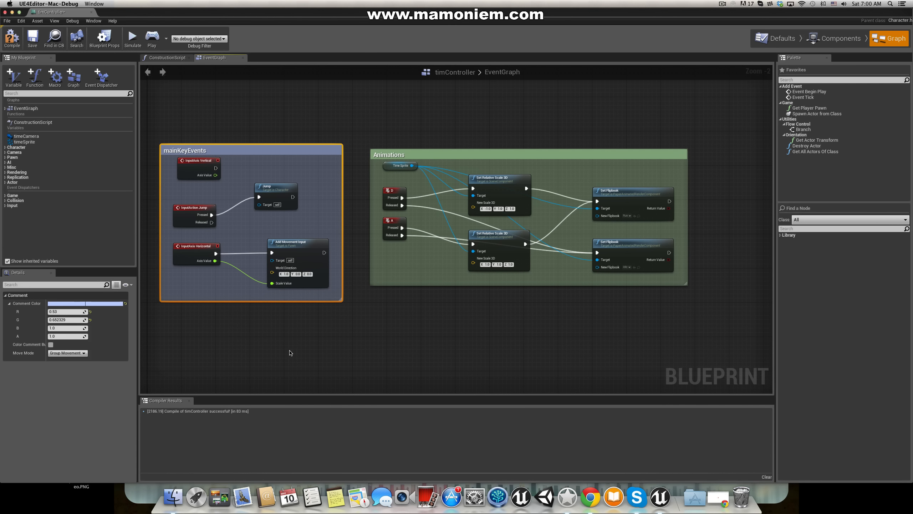
# Step: Deselect the comment box, then save and compile the timController blueprint
pyautogui.click(295, 347)
pyautogui.press('super+s')
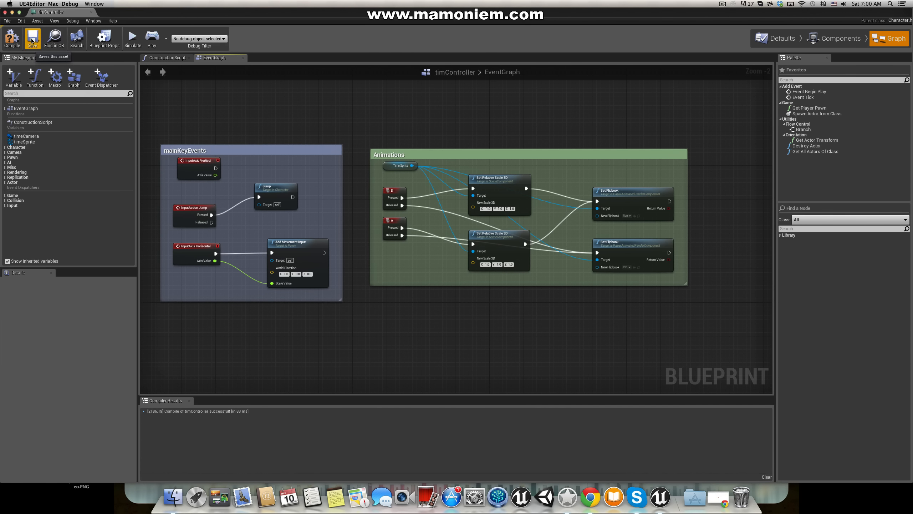
pyautogui.click(13, 38)
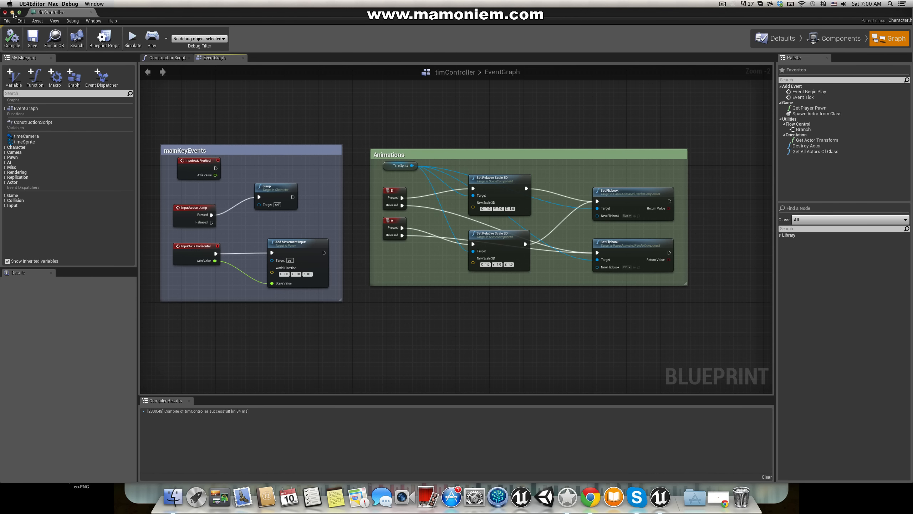
# Step: Return to the level editor and open the Animations folder in the project content
pyautogui.click(12, 13)
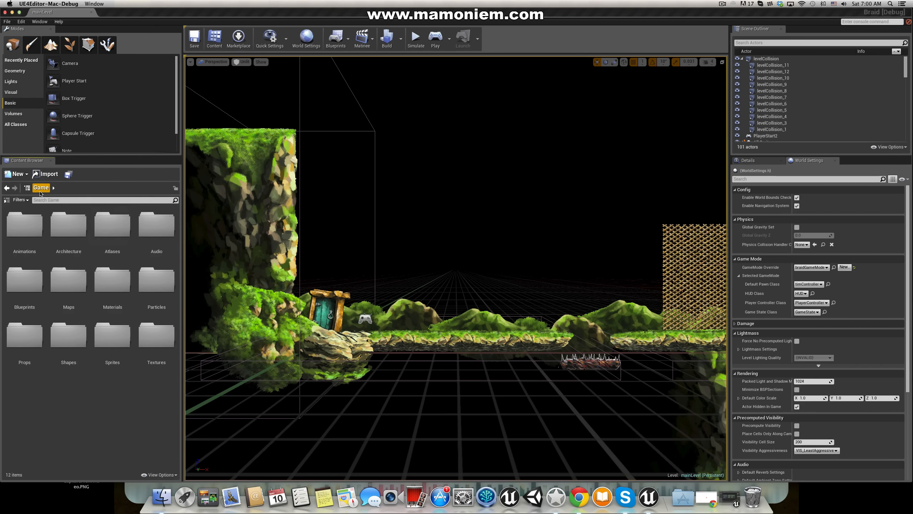
pyautogui.doubleClick(29, 233)
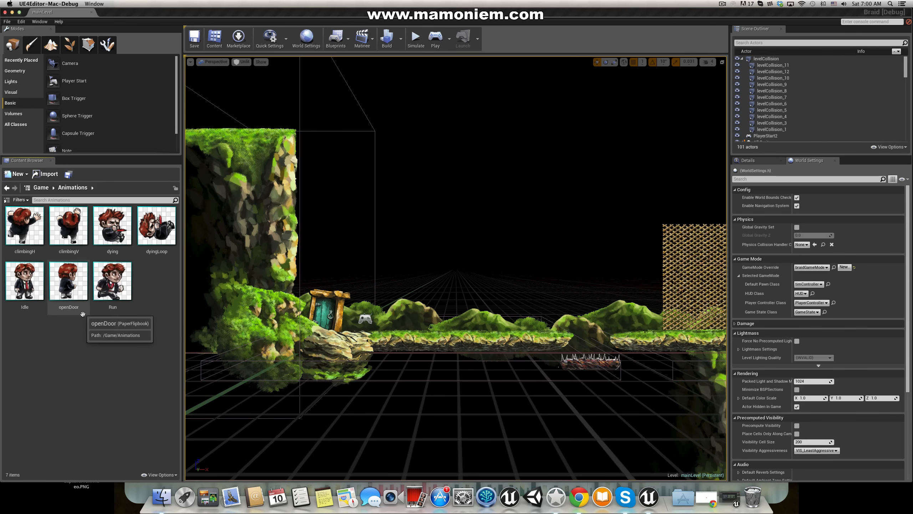
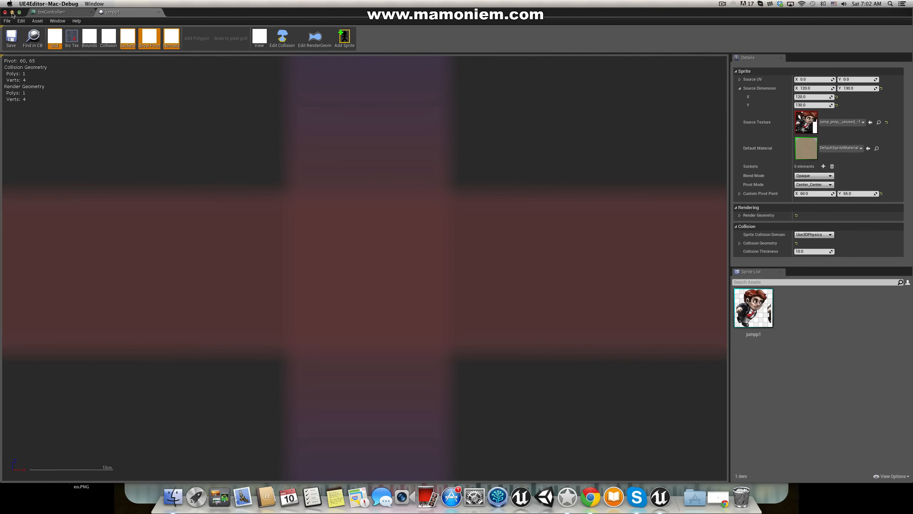
# Step: Put the jumpp1 sprite editor away and adjust the vertical Source UV of the jumpp3 sprite
pyautogui.click(12, 12)
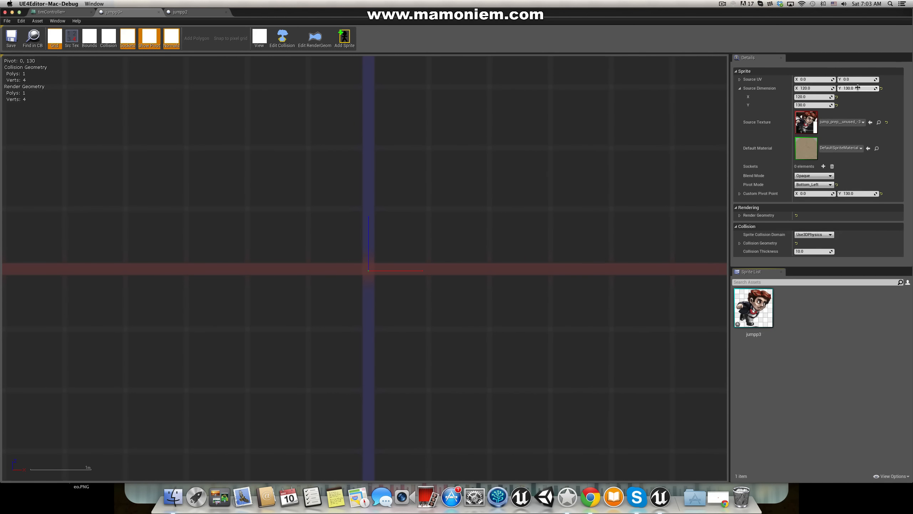
pyautogui.moveTo(857, 79); pyautogui.dragTo(868, 80)
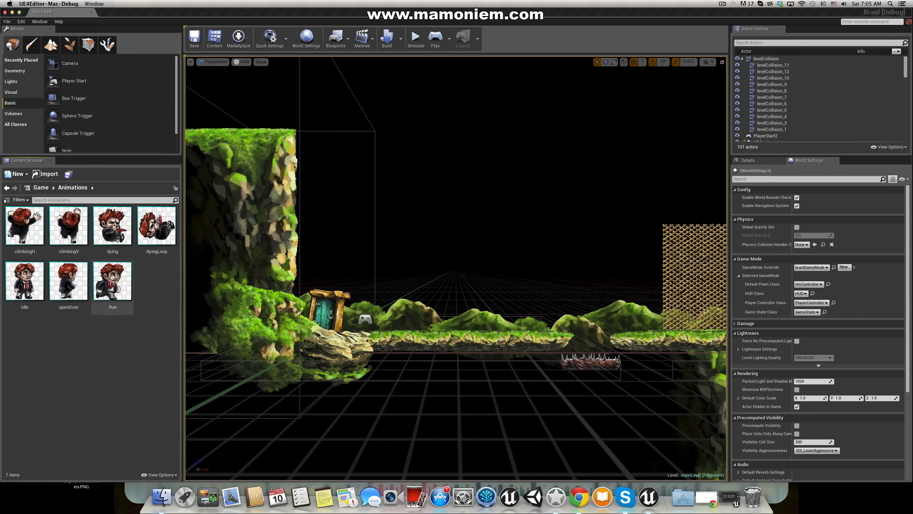
# Step: Create a flipbook named jumpp in the Animations folder and assign the jumpp1 sprite to its first key frame
pyautogui.rightClick(92, 348)
pyautogui.click(191, 371)
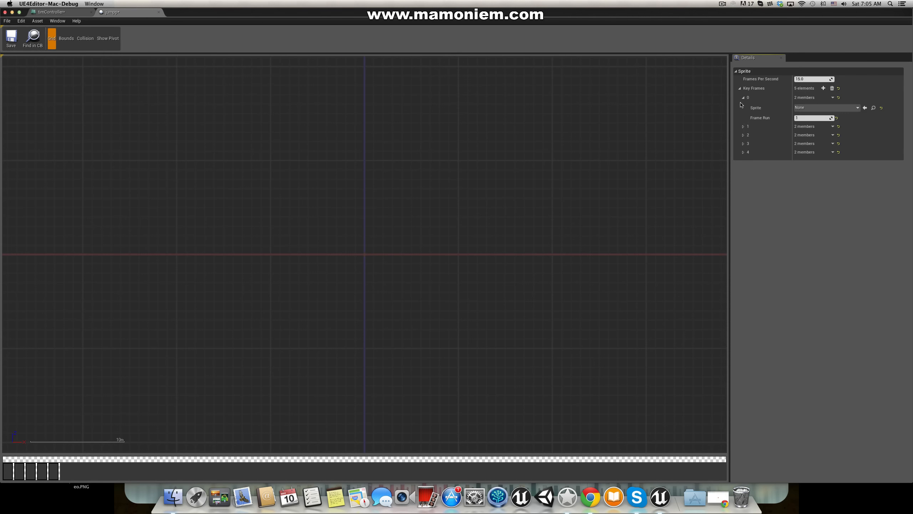
pyautogui.click(817, 166)
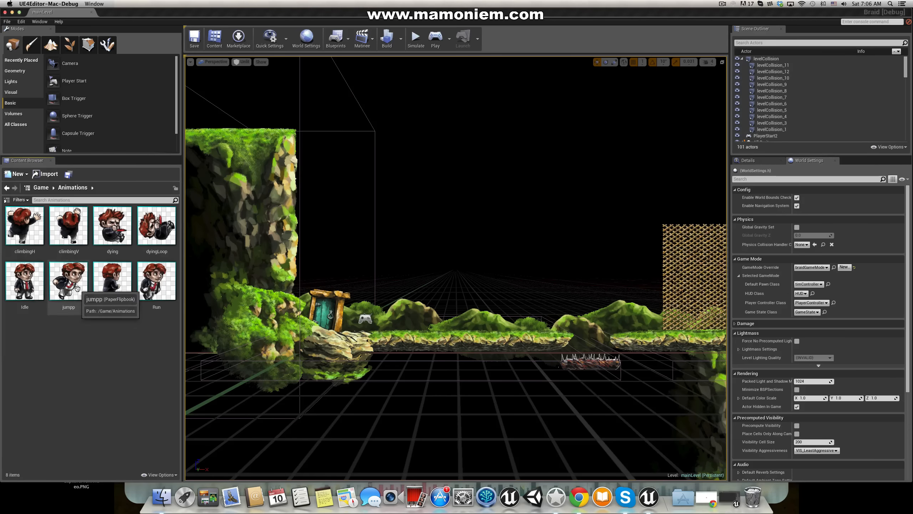
# Step: Open the jumpp flipbook from the Animations folder, review its key frames and frame runs, and close it
pyautogui.click(10, 32)
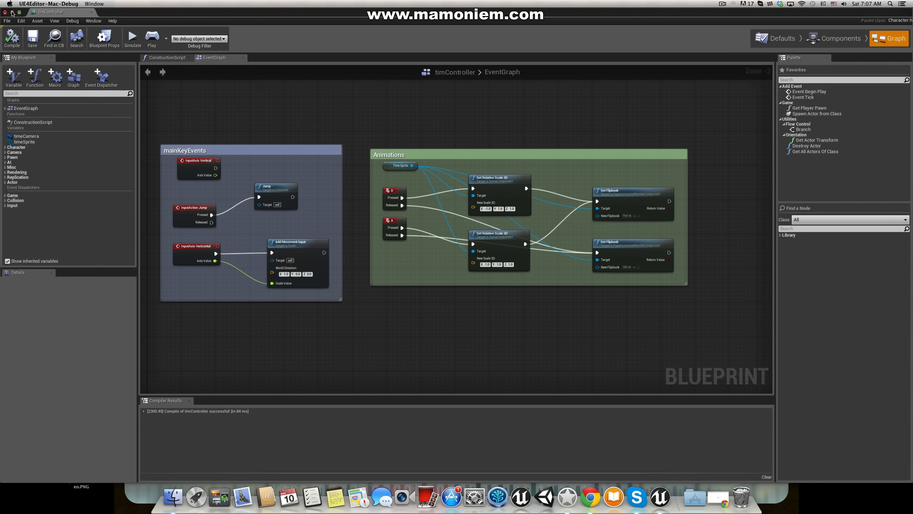
pyautogui.click(13, 12)
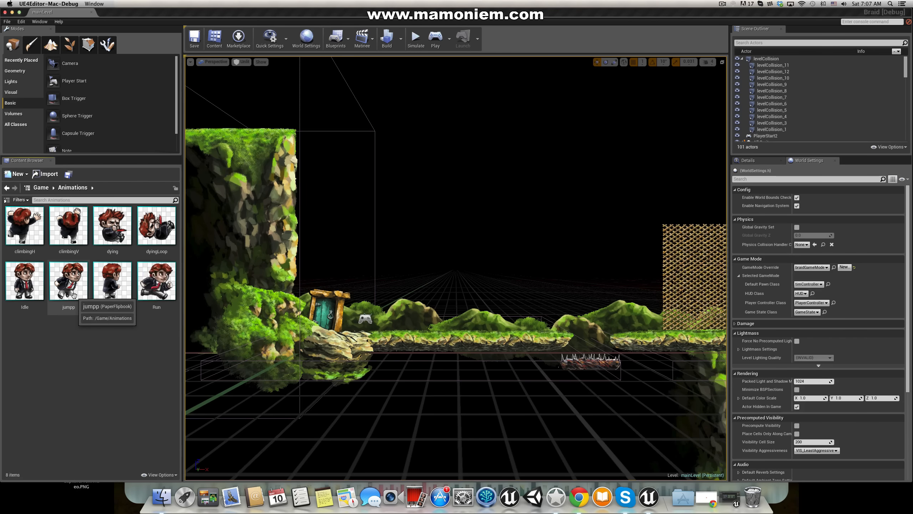
pyautogui.doubleClick(73, 295)
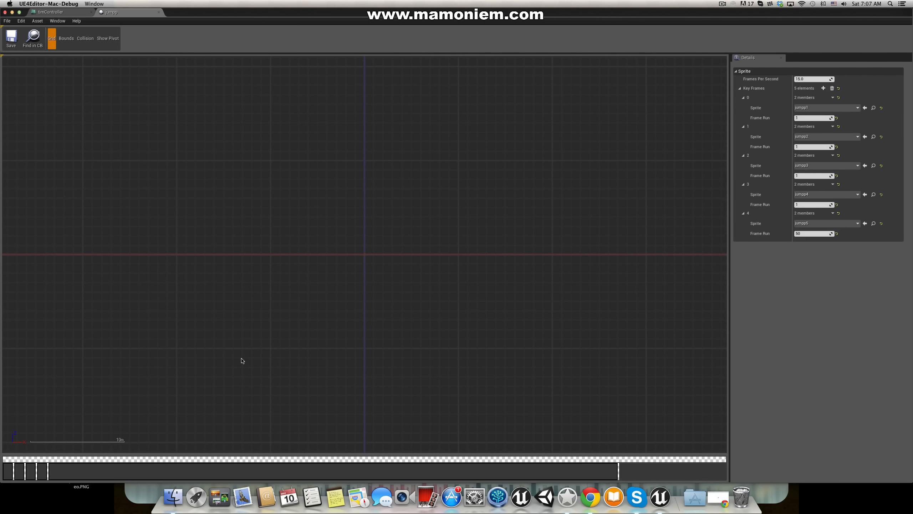
pyautogui.click(158, 12)
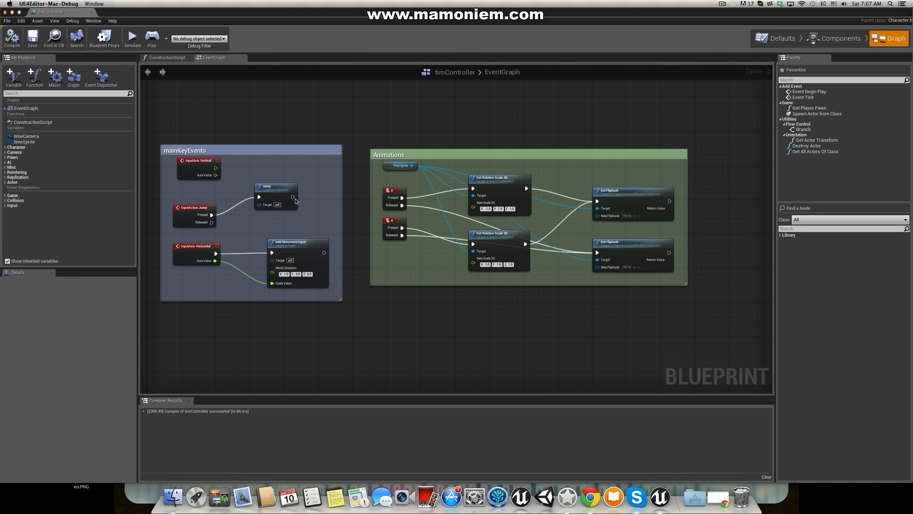
# Step: Duplicate the lower Set Flipbook node and align the copy directly beneath it, below the Animations comment
pyautogui.moveTo(292, 197); pyautogui.dragTo(505, 301)
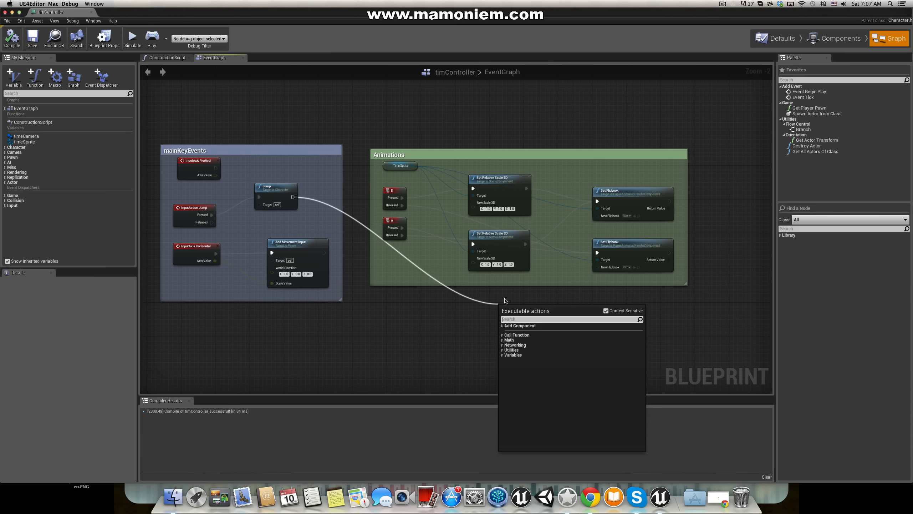
pyautogui.click(503, 291)
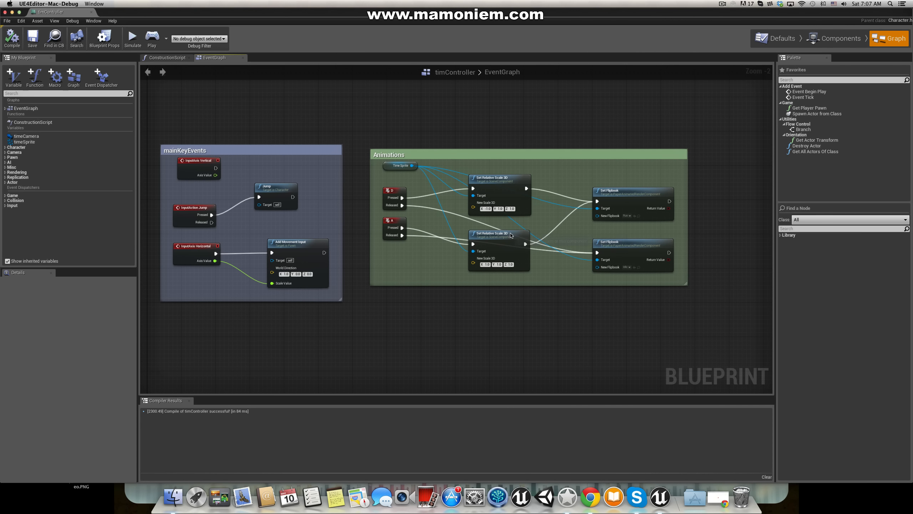
pyautogui.click(653, 244)
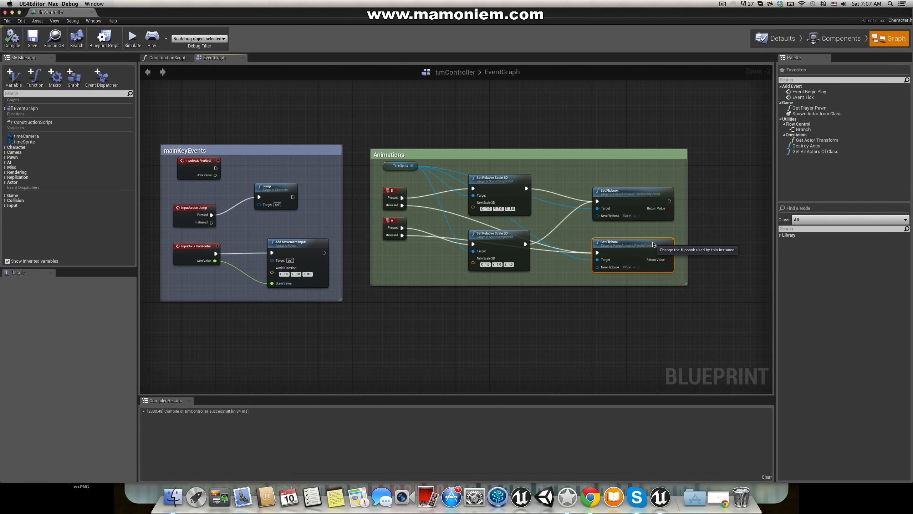
pyautogui.hotkey('ctrl', 'c')
pyautogui.hotkey('ctrl', 'v')
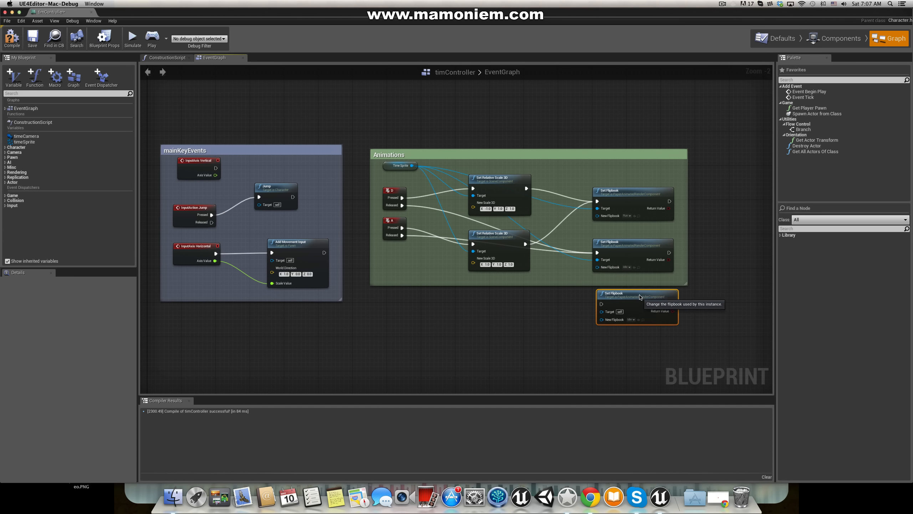
pyautogui.moveTo(639, 293); pyautogui.dragTo(635, 293)
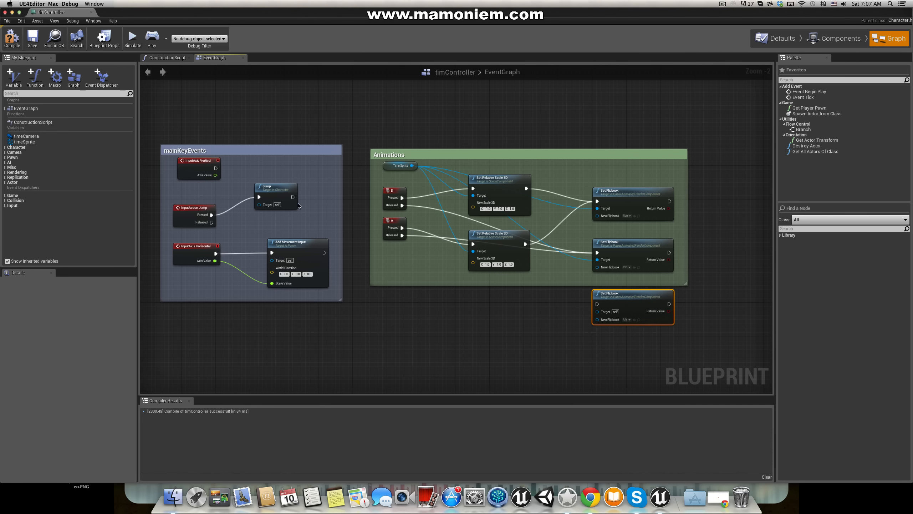
# Step: Wire Jump's execution output and the Time Sprite reference into the copied Set Flipbook node, and set its New Flipbook to jumpp
pyautogui.moveTo(294, 197); pyautogui.dragTo(597, 304)
pyautogui.moveTo(412, 165); pyautogui.dragTo(597, 312)
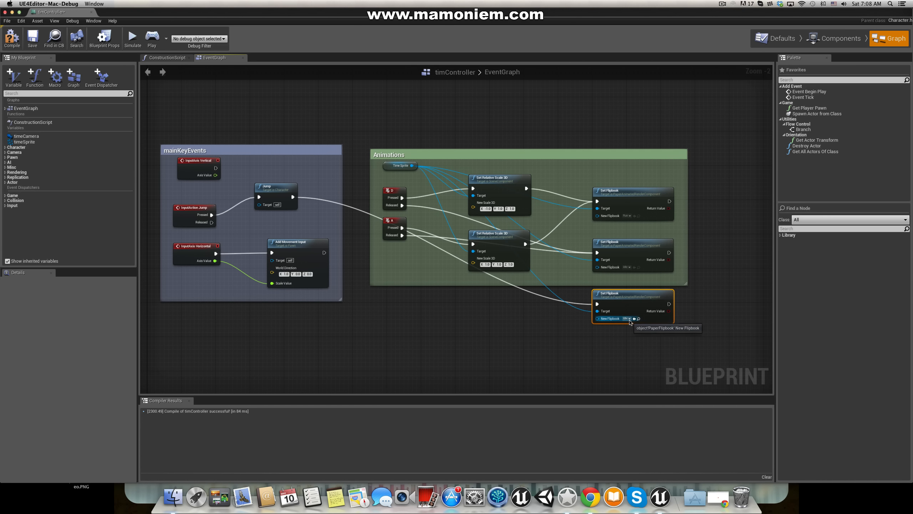
pyautogui.click(628, 319)
pyautogui.scroll(-4, 665, 372)
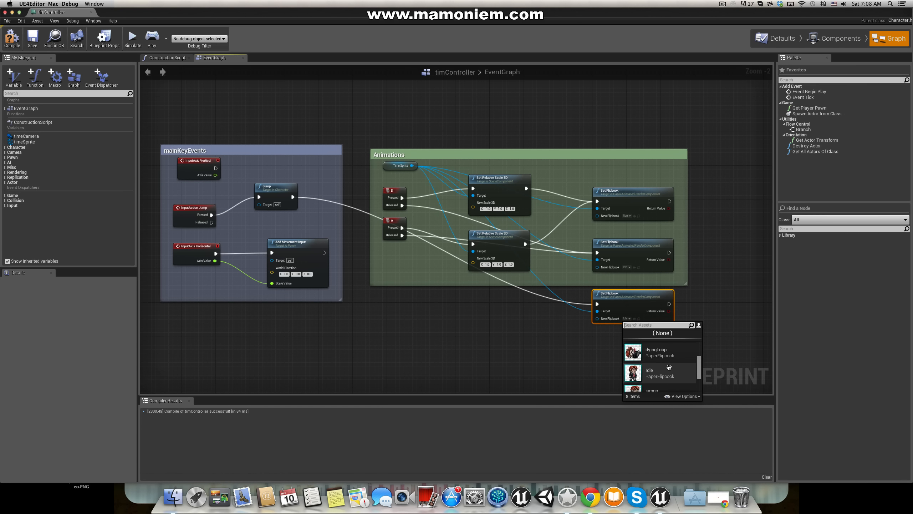
pyautogui.click(658, 382)
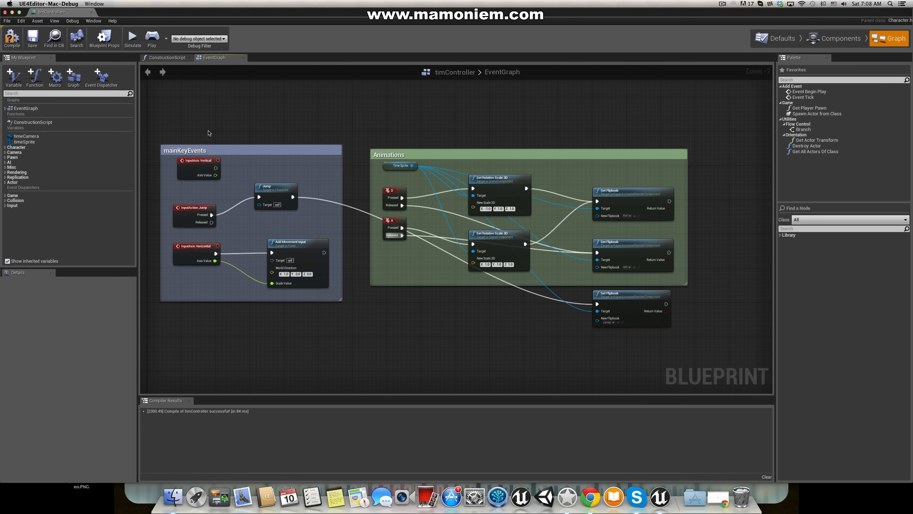
# Step: Save and compile the timController blueprint and return to the level editor
pyautogui.click(33, 37)
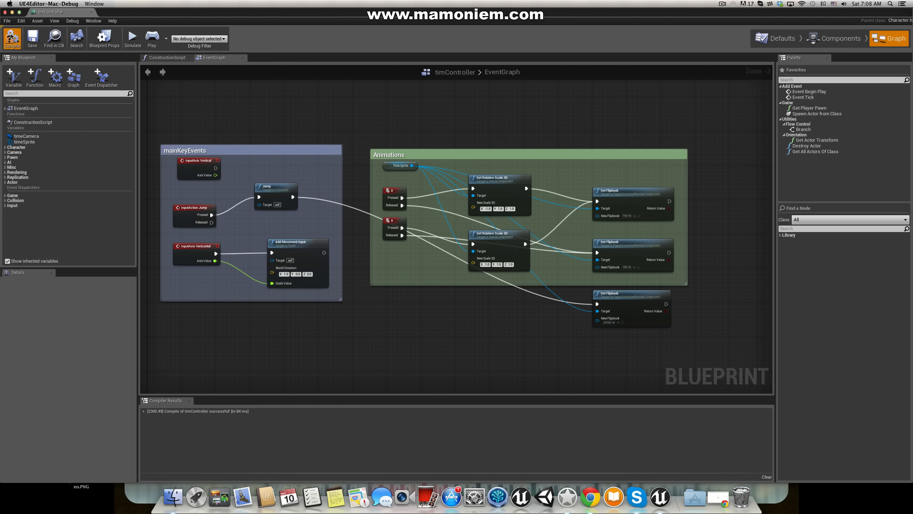
pyautogui.click(17, 40)
pyautogui.click(12, 12)
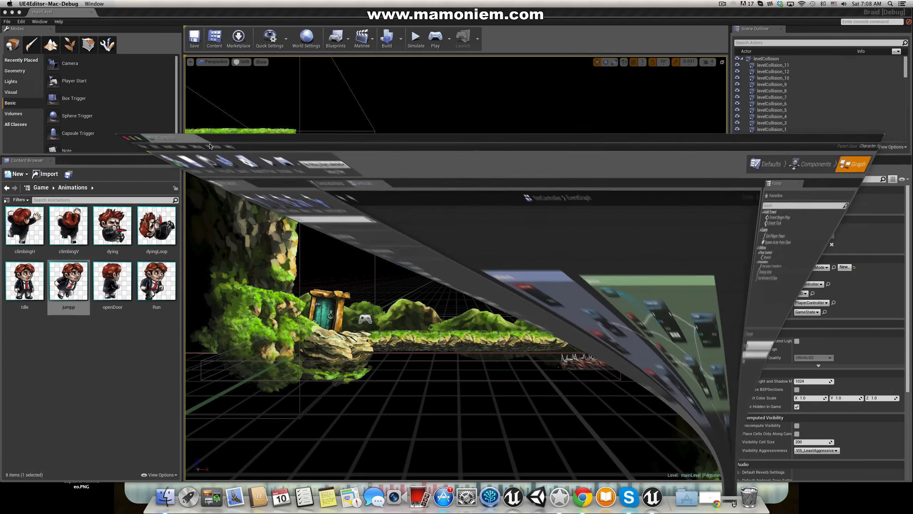
# Step: Play the level in the viewport, test the character running both ways and jumping, and stop the session
pyautogui.click(482, 283)
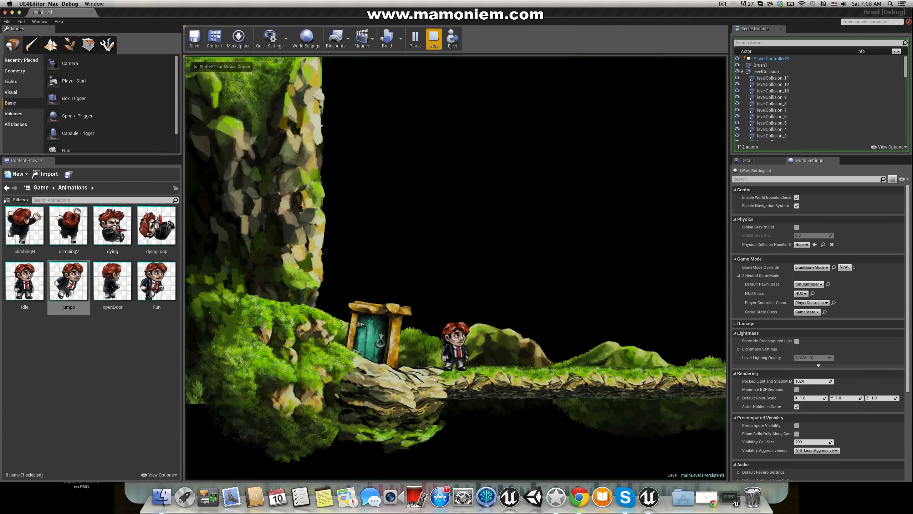
pyautogui.press('Right')
pyautogui.press('Left')
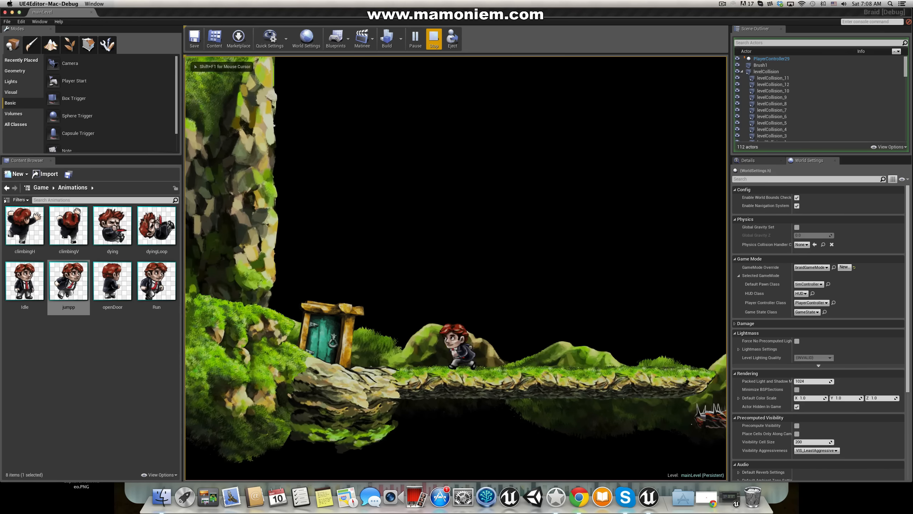
pyautogui.press('Right')
pyautogui.press('space')
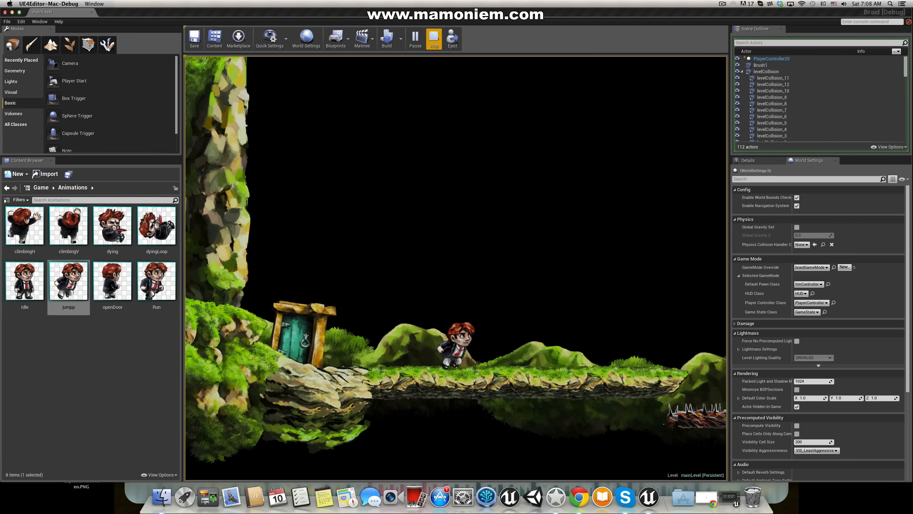
pyautogui.press('Right')
pyautogui.press('Left')
pyautogui.press('Right')
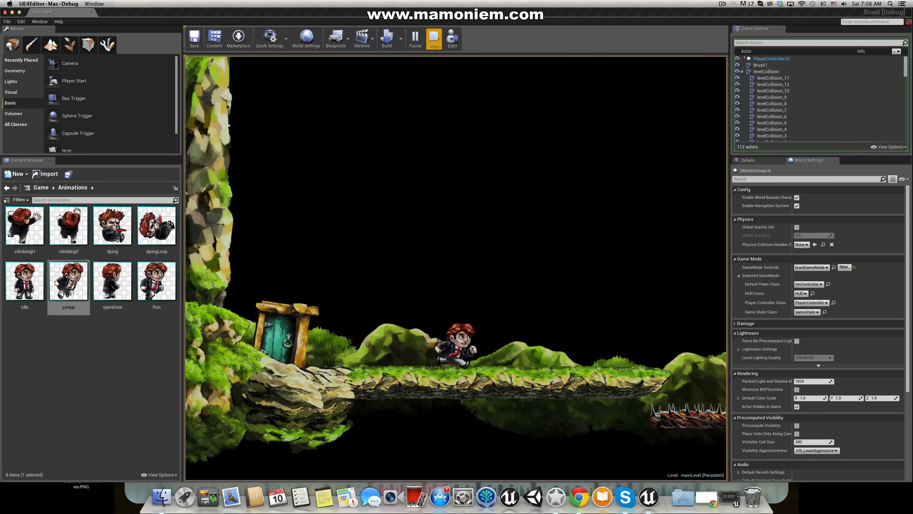
pyautogui.press('Left')
pyautogui.press('Right')
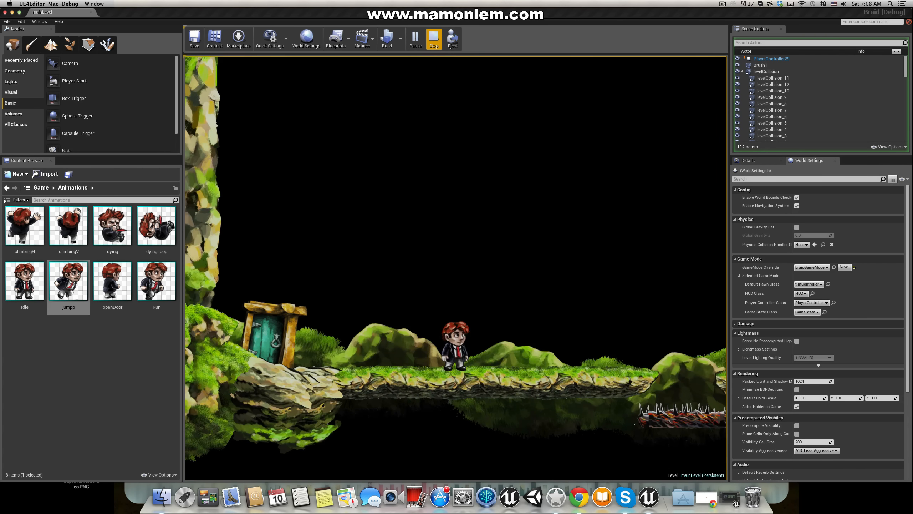
pyautogui.press('space')
pyautogui.press('Left')
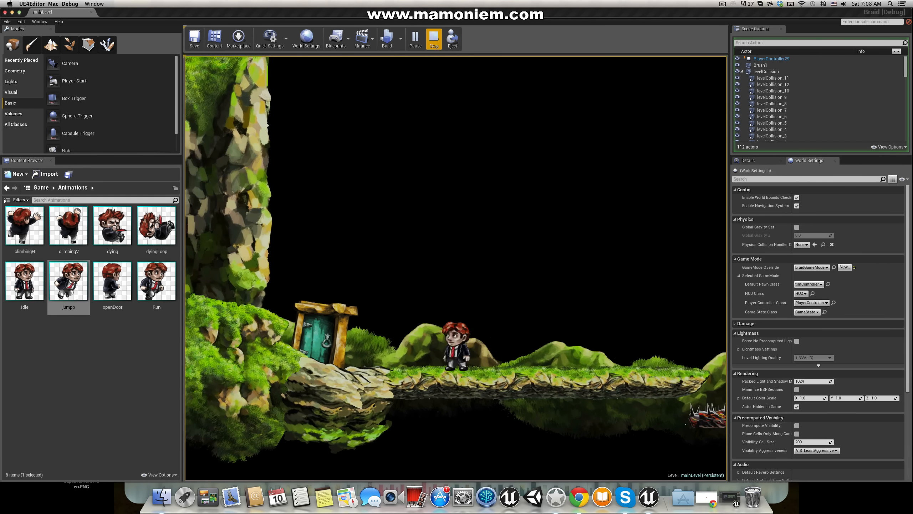
pyautogui.press('Right')
pyautogui.press('Left')
pyautogui.press('Right')
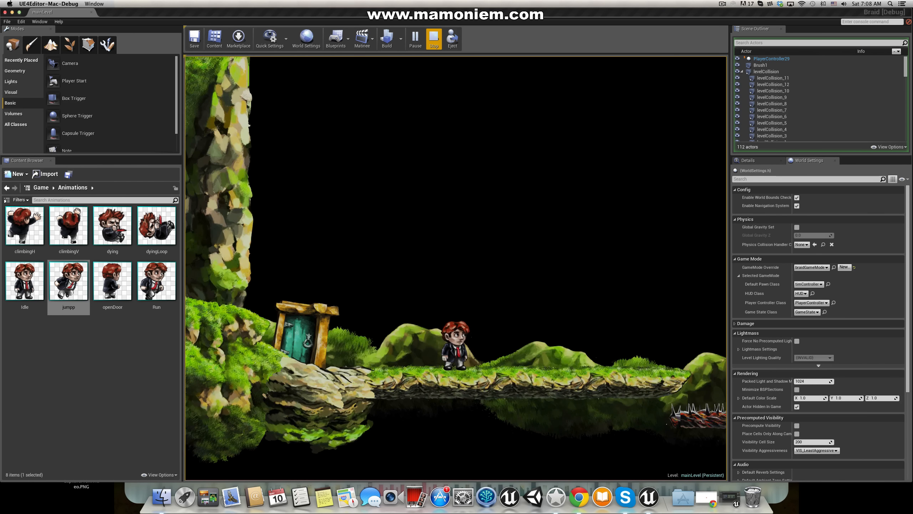
pyautogui.press('Escape')
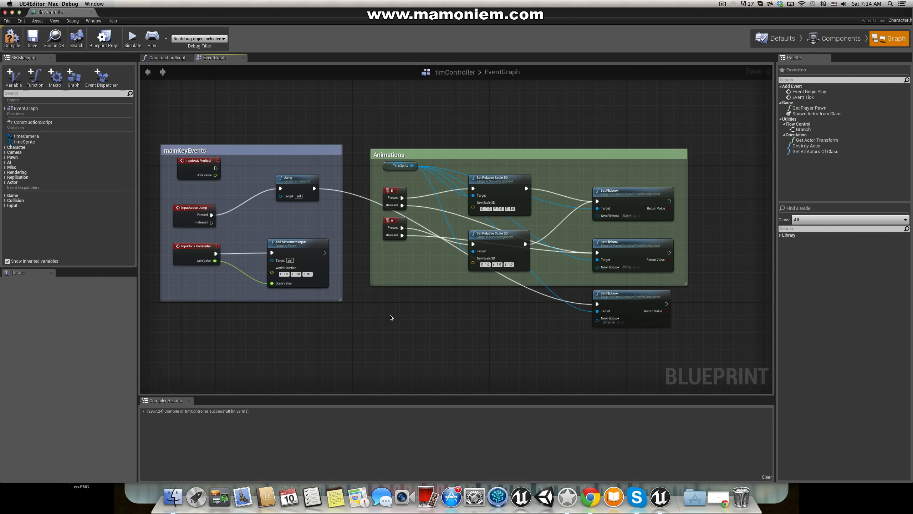
# Step: Add an Event Tick node in the empty graph area below the Animations comment
pyautogui.rightClick(385, 331)
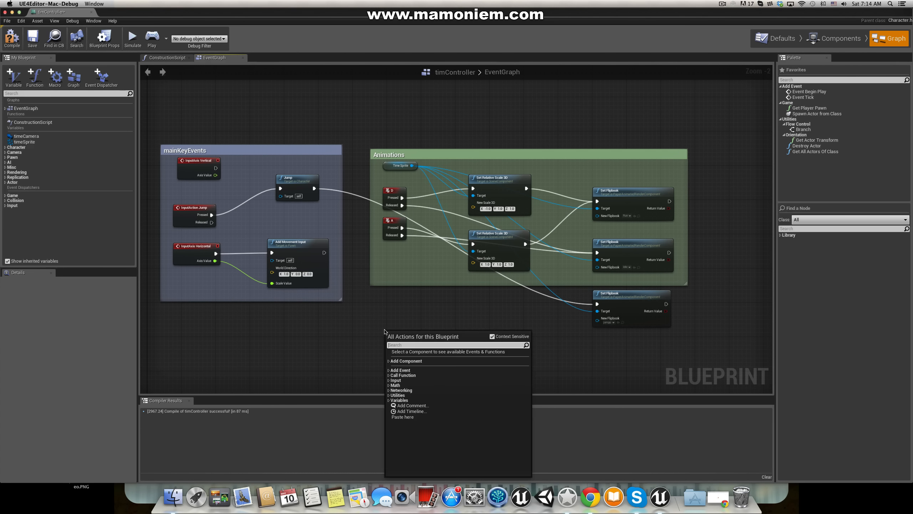
pyautogui.write('tickj')
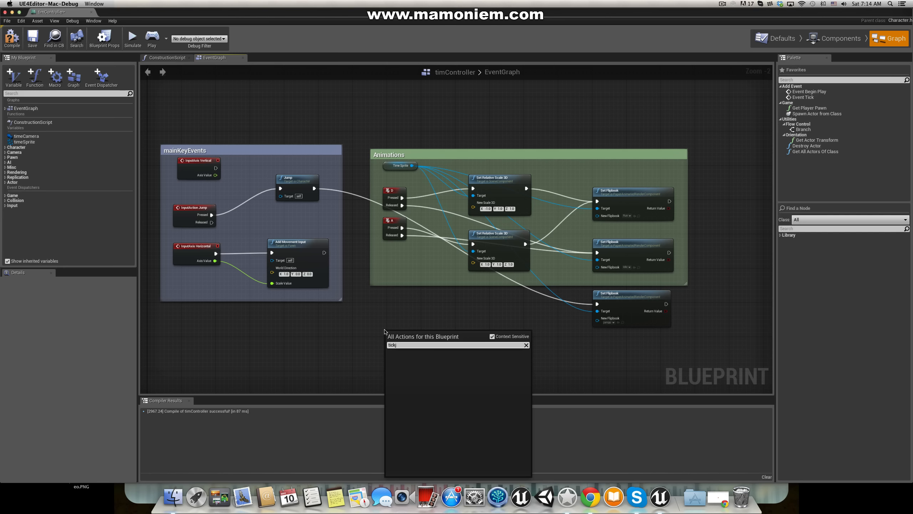
pyautogui.press('BackSpace')
pyautogui.click(413, 352)
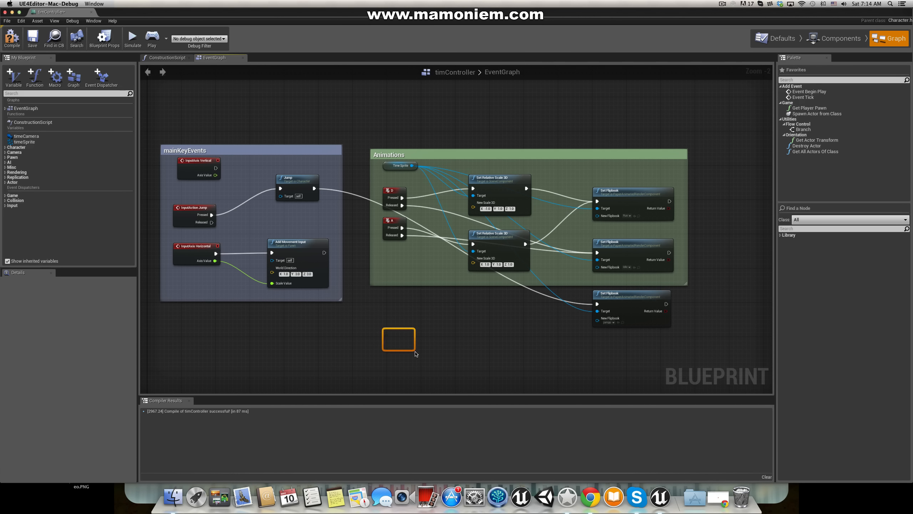
# Step: Add a Self reference node with a Can Jump node connected to it, and arrange both above Event Tick
pyautogui.rightClick(431, 310)
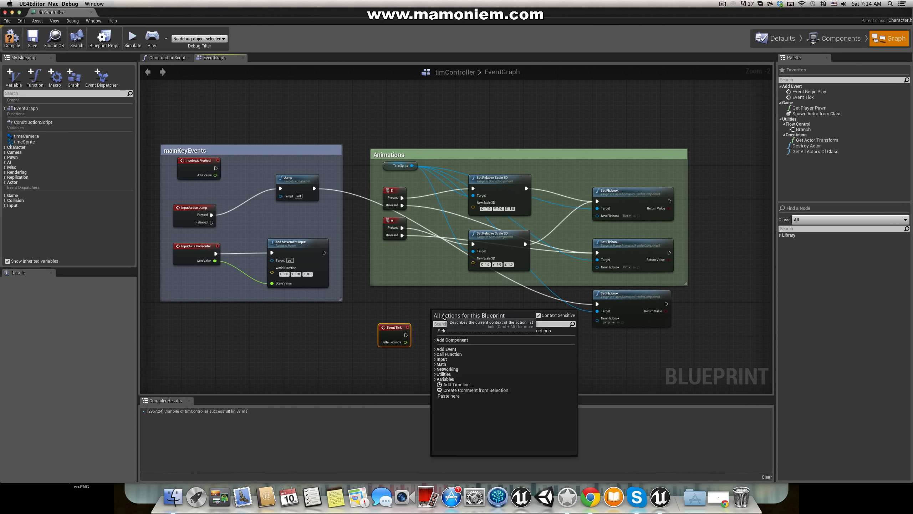
pyautogui.write('timesp')
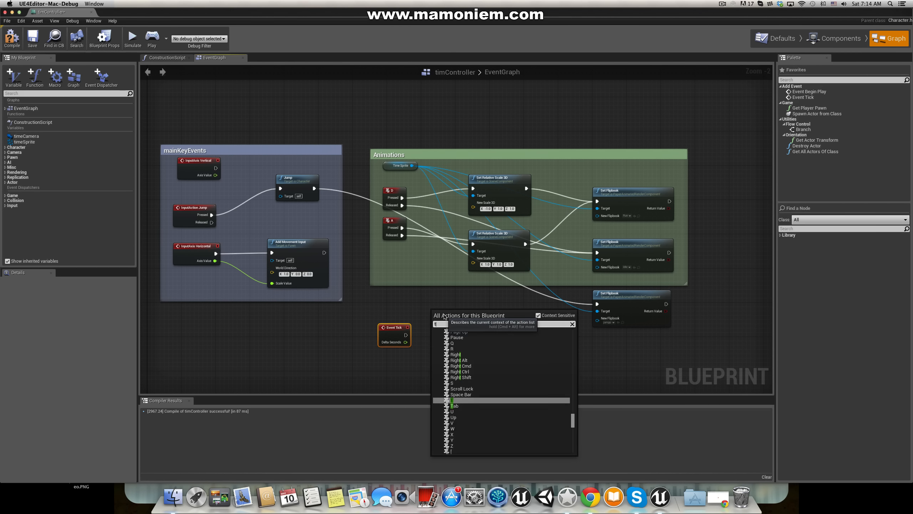
pyautogui.press('Return')
pyautogui.moveTo(445, 316); pyautogui.dragTo(468, 340)
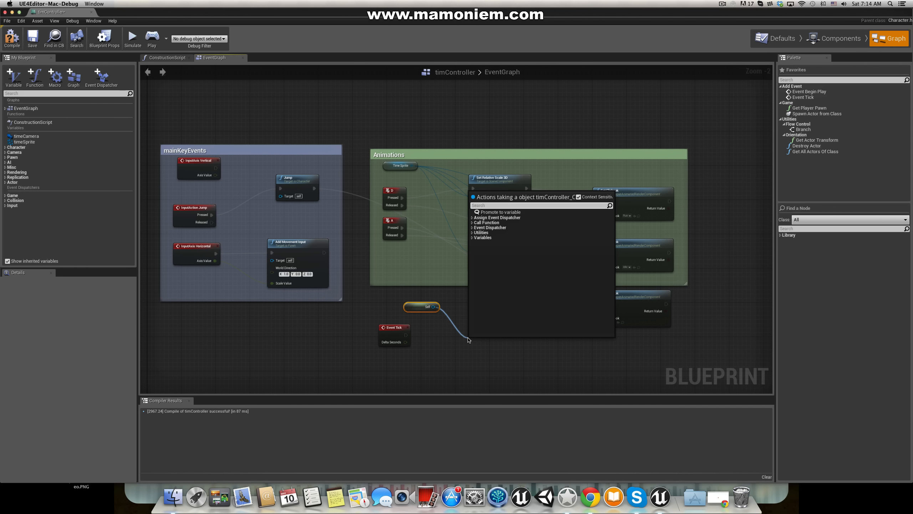
pyautogui.write('can')
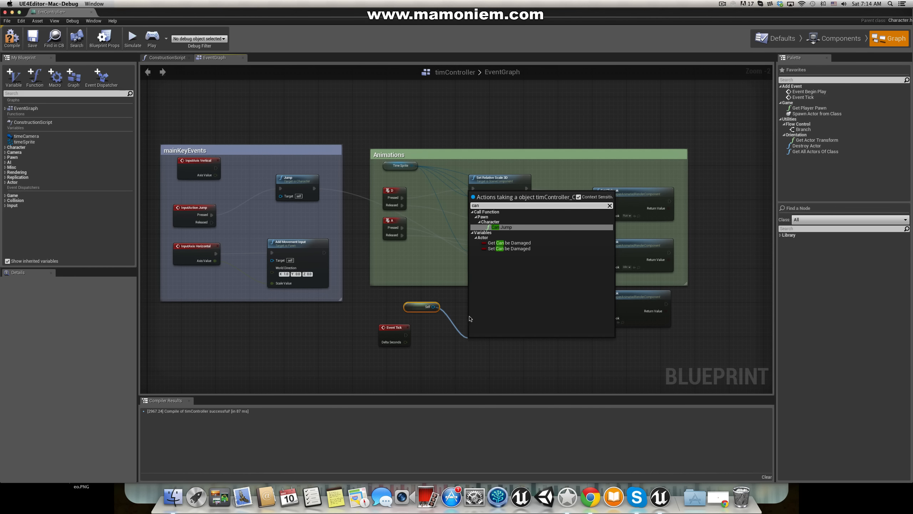
pyautogui.click(503, 228)
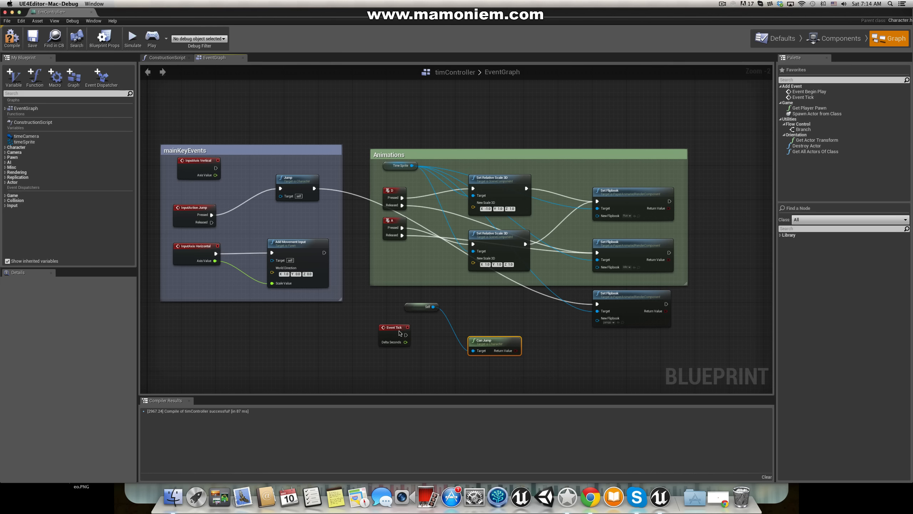
pyautogui.moveTo(492, 351); pyautogui.dragTo(484, 320)
pyautogui.moveTo(401, 313); pyautogui.dragTo(372, 319)
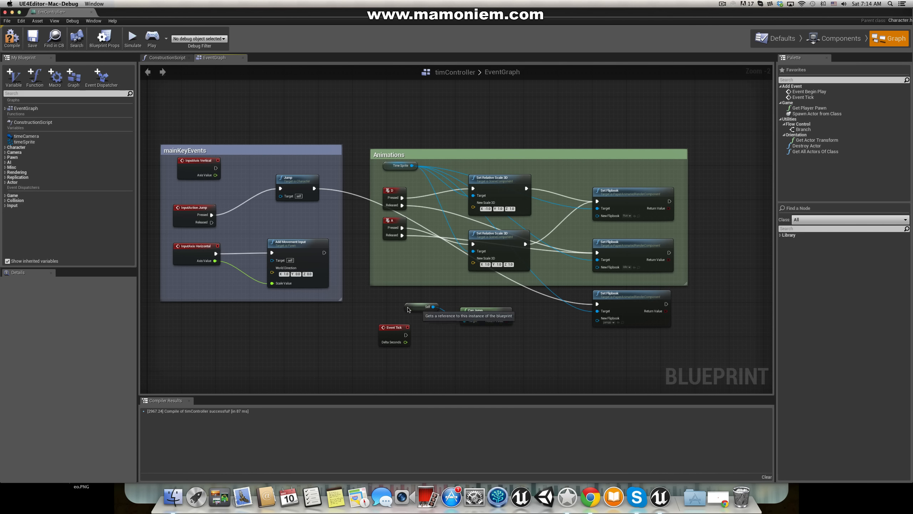
pyautogui.moveTo(425, 307); pyautogui.dragTo(387, 302)
# Step: Create a Branch node whose condition is driven by Can Jump's Return Value
pyautogui.moveTo(511, 324); pyautogui.dragTo(508, 349)
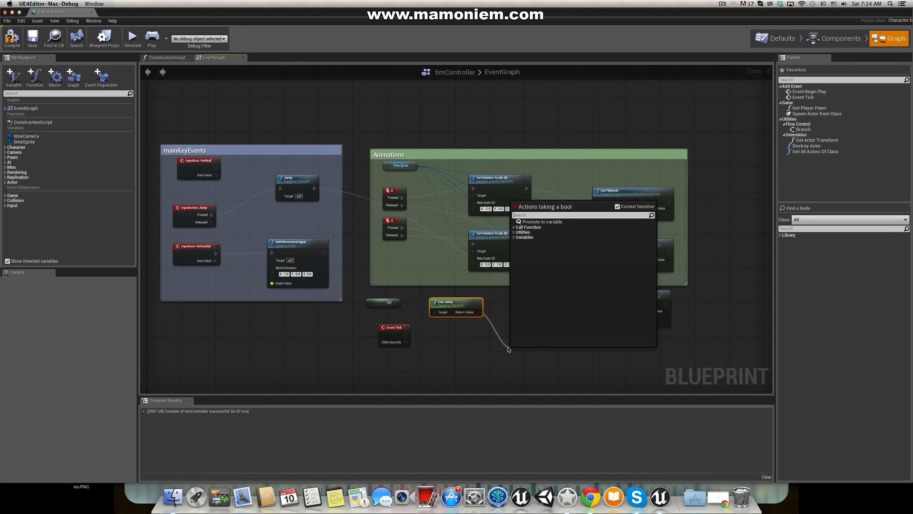
pyautogui.write('if')
pyautogui.click(532, 259)
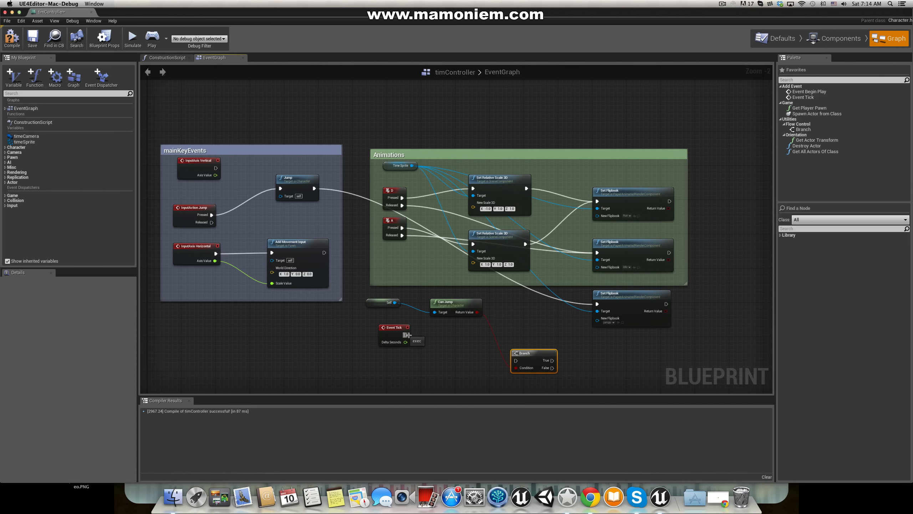
# Step: Wire Event Tick into the Branch, its True output to the middle Set Flipbook and False to the lowest one, and compile the blueprint
pyautogui.moveTo(406, 335); pyautogui.dragTo(516, 361)
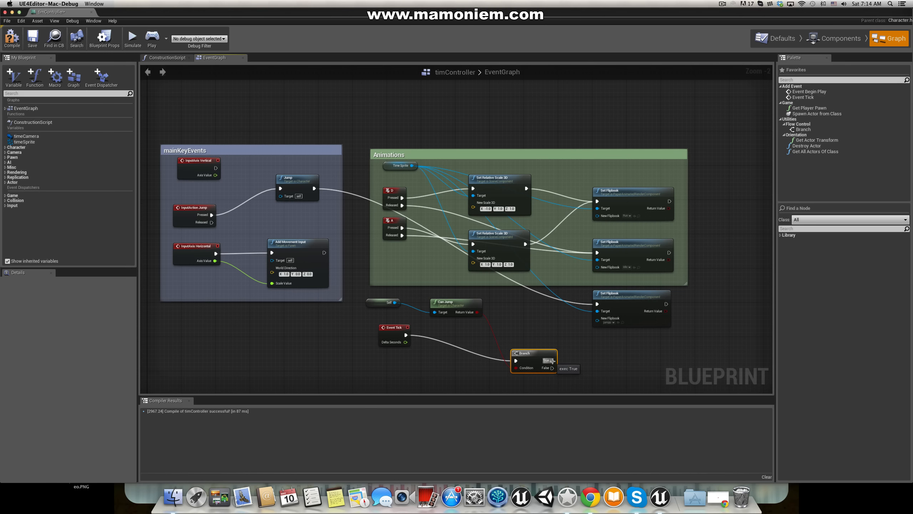
pyautogui.moveTo(552, 361); pyautogui.dragTo(598, 254)
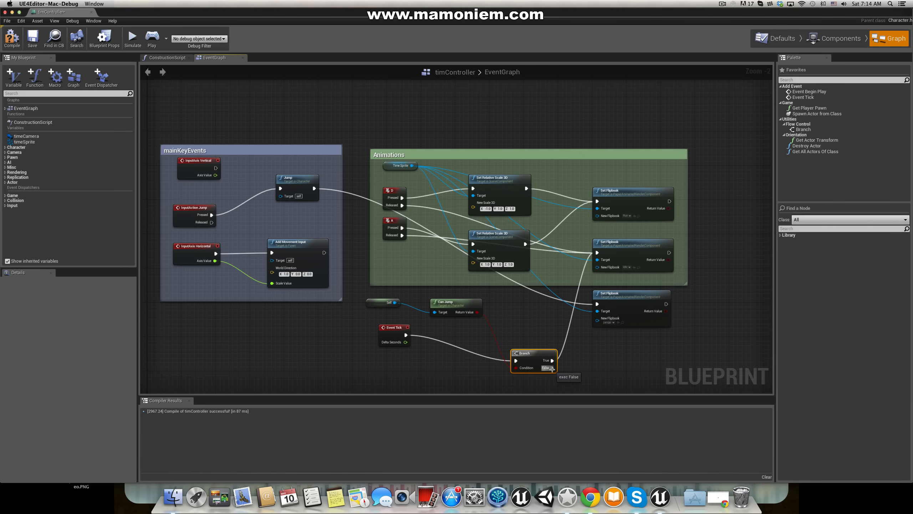
pyautogui.moveTo(552, 369); pyautogui.dragTo(598, 305)
pyautogui.click(17, 44)
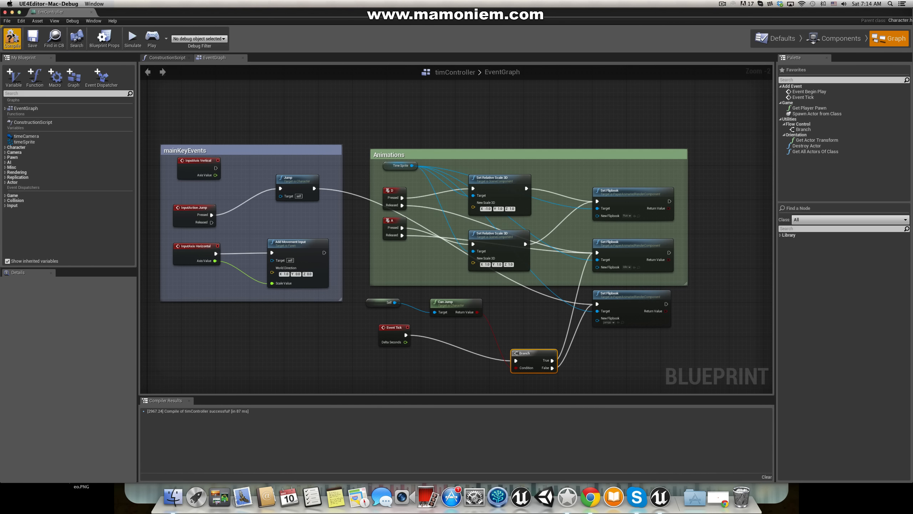
# Step: Return to the level editor, play the level to test the character's movement both ways and its jump, and stop the session
pyautogui.click(11, 12)
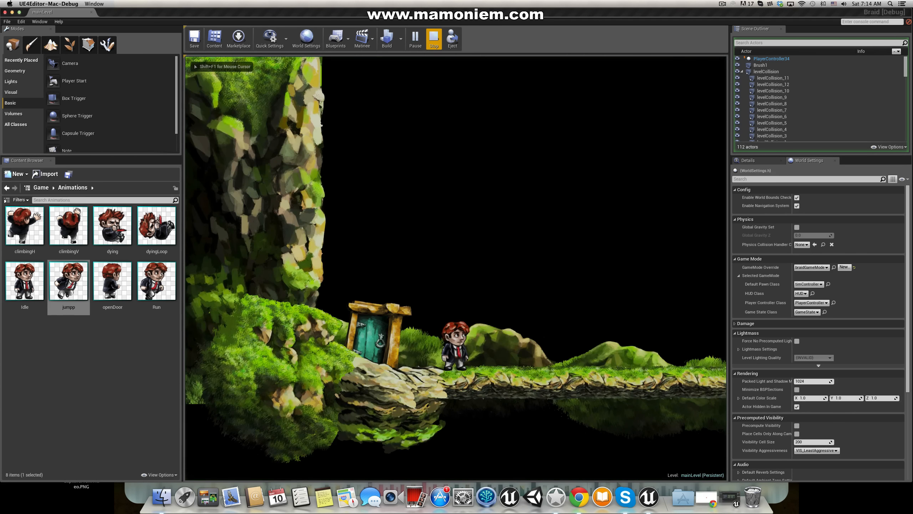
pyautogui.press('Right')
pyautogui.press('Left')
pyautogui.press('Right')
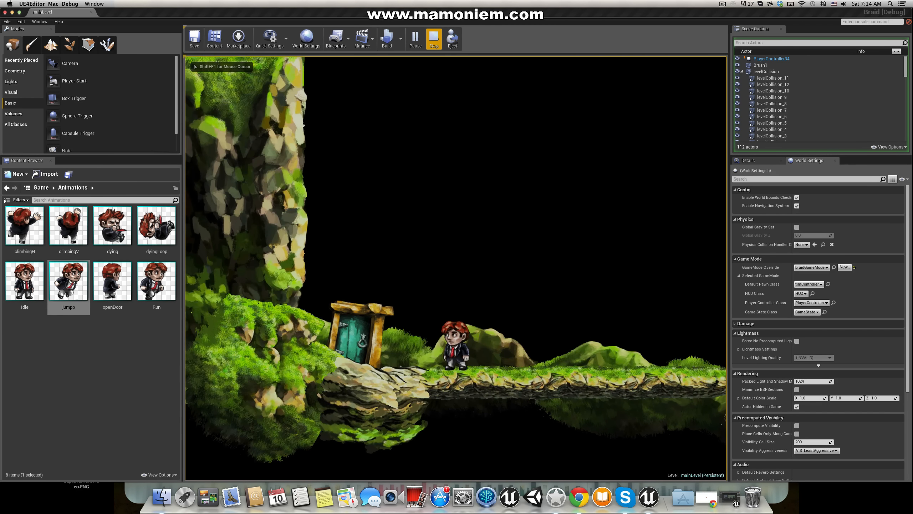
pyautogui.press('Left')
pyautogui.press('Left')
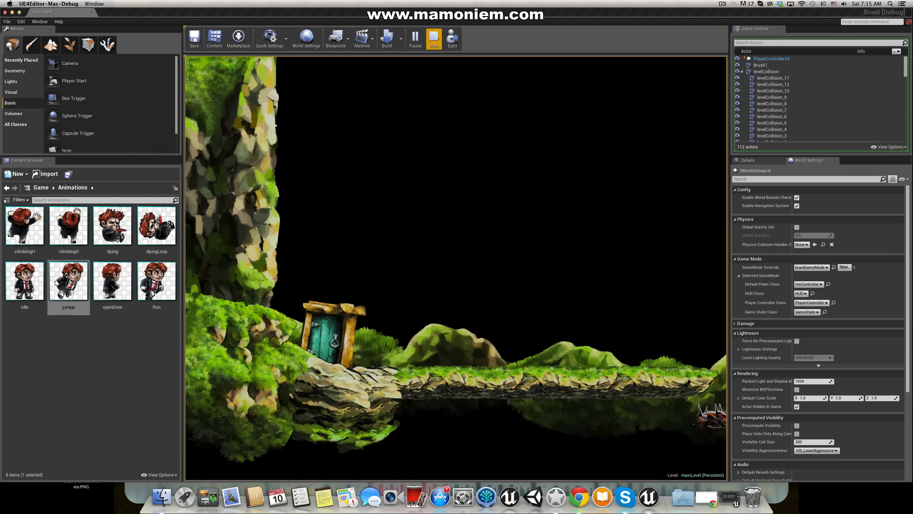
pyautogui.press('Right')
pyautogui.press('Left')
pyautogui.press('space')
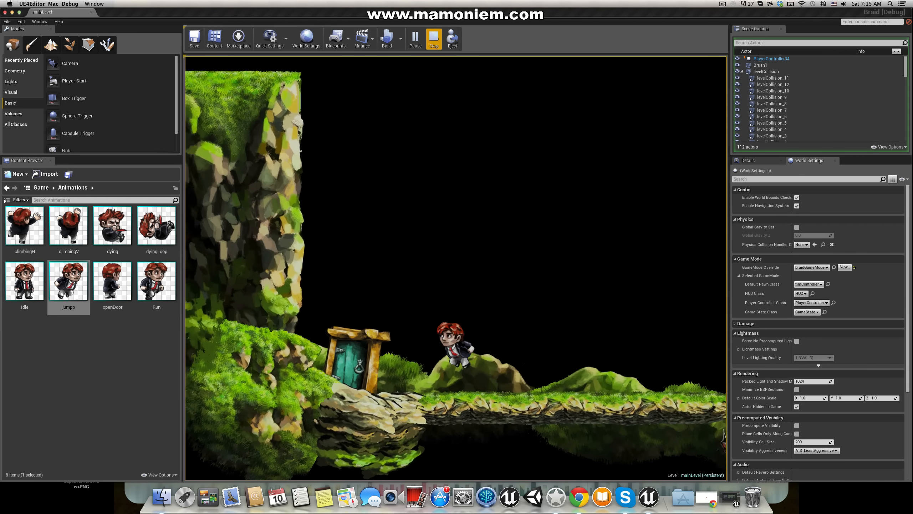
pyautogui.press('Right')
pyautogui.press('Left')
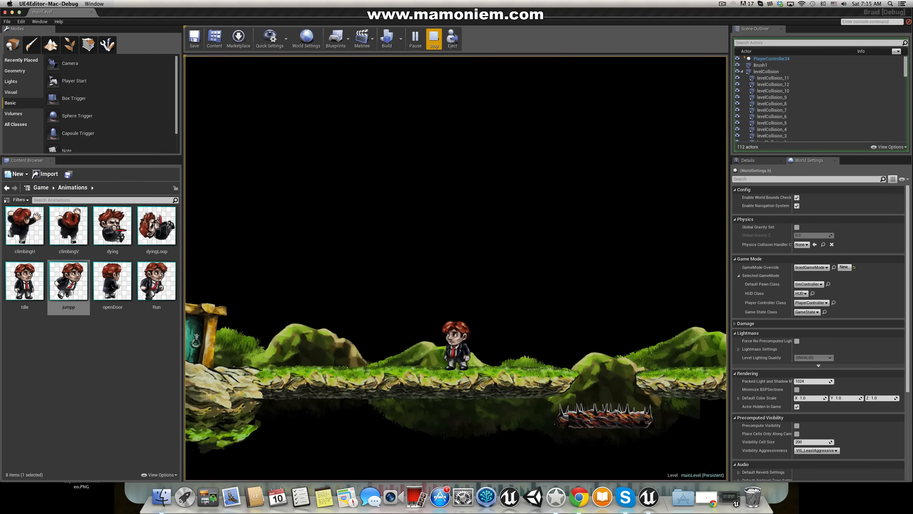
pyautogui.press('space')
pyautogui.press('Right')
pyautogui.press('Right')
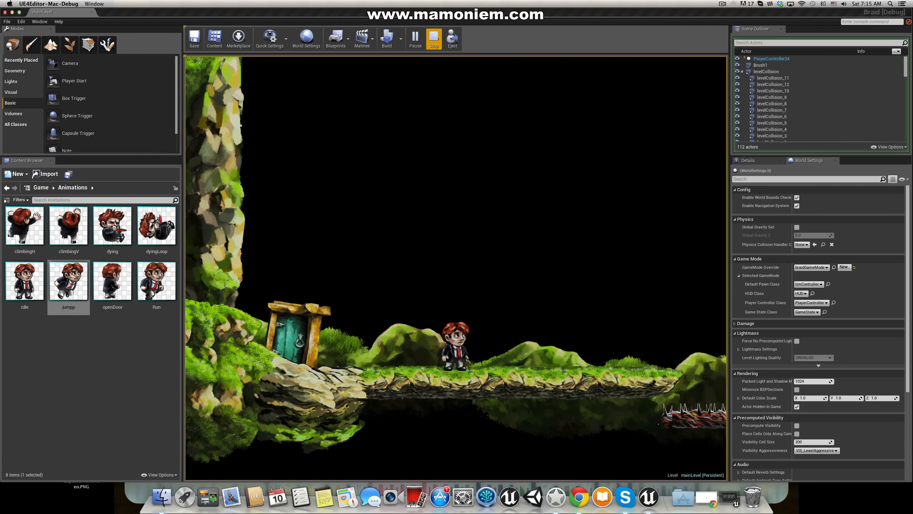
pyautogui.press('Left')
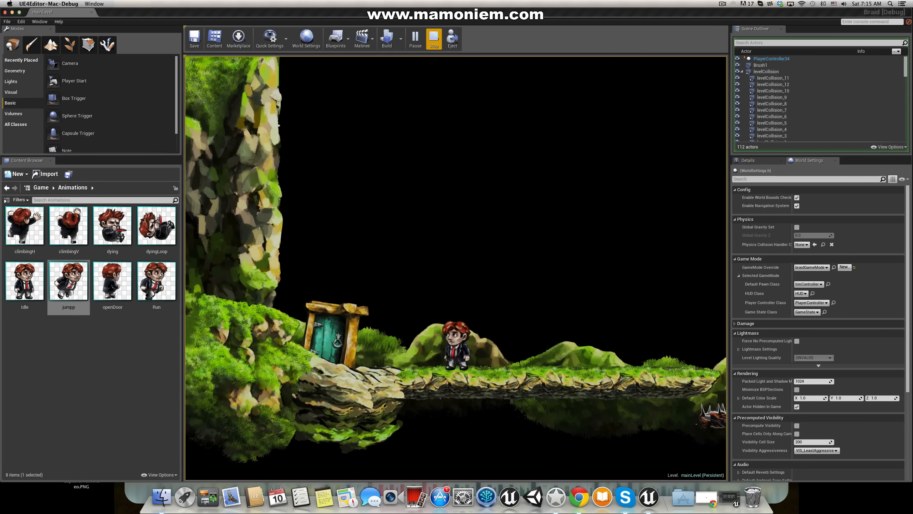
pyautogui.press('Right')
pyautogui.press('Left')
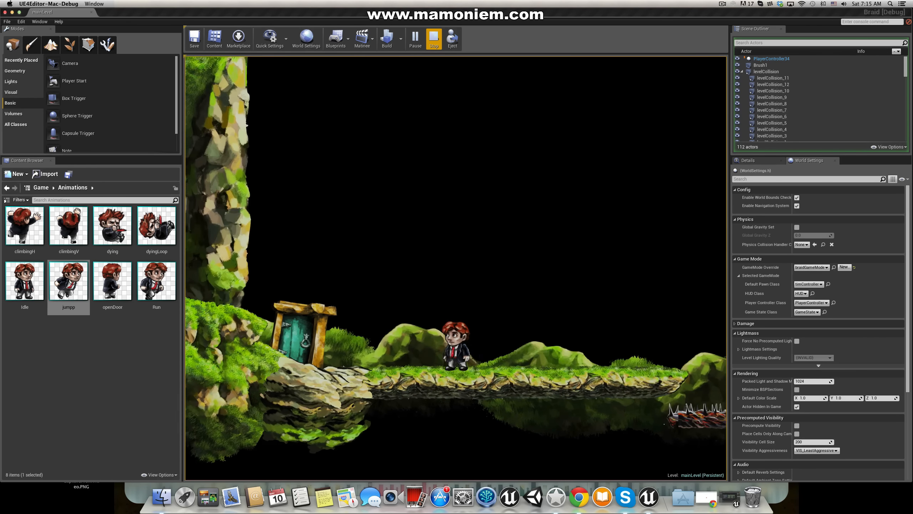
pyautogui.press('Right')
pyautogui.press('Escape')
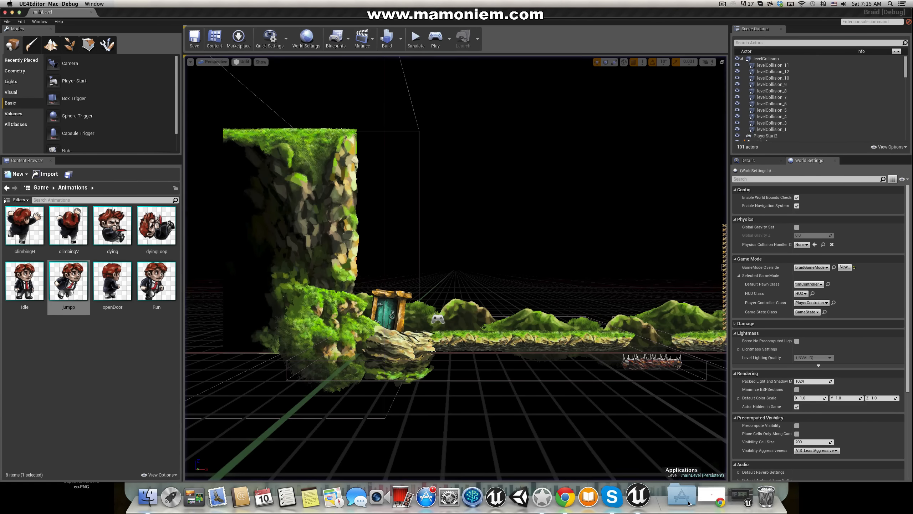
# Step: Reopen the timController graph and move the three Set Flipbook nodes further right, aligned in one column
pyautogui.click(730, 498)
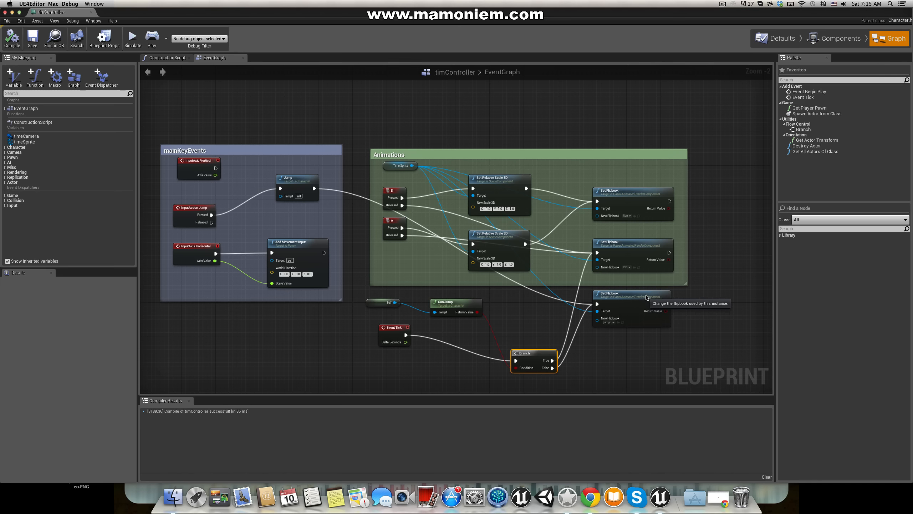
pyautogui.moveTo(637, 295); pyautogui.dragTo(711, 302)
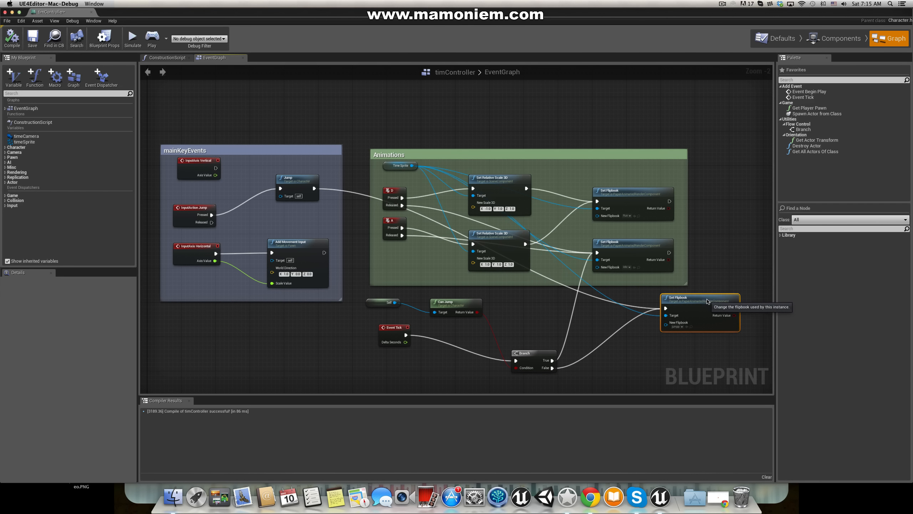
pyautogui.moveTo(655, 245); pyautogui.dragTo(694, 244)
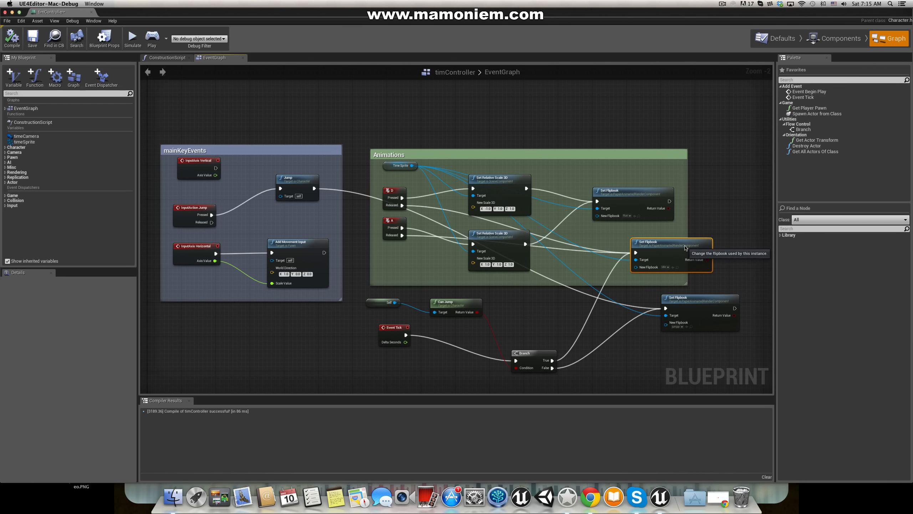
pyautogui.moveTo(638, 193); pyautogui.dragTo(693, 193)
pyautogui.moveTo(671, 245); pyautogui.dragTo(696, 244)
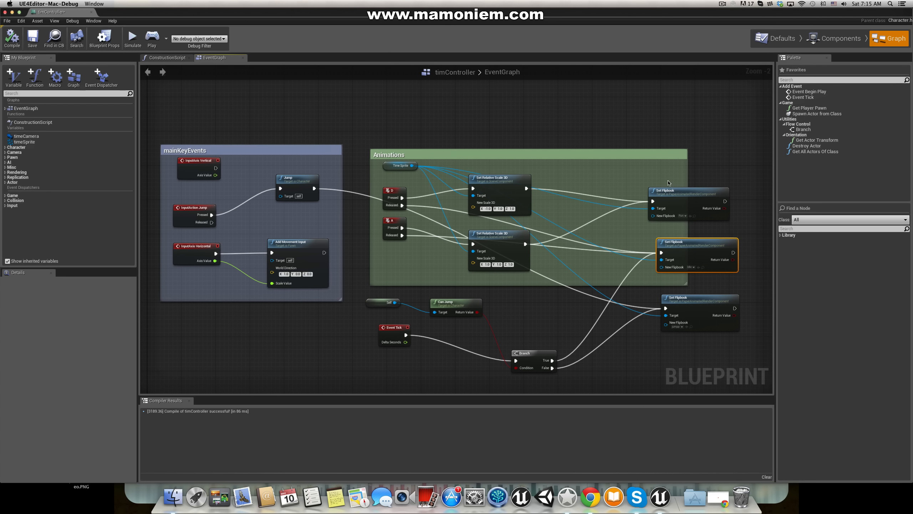
pyautogui.moveTo(678, 194); pyautogui.dragTo(693, 193)
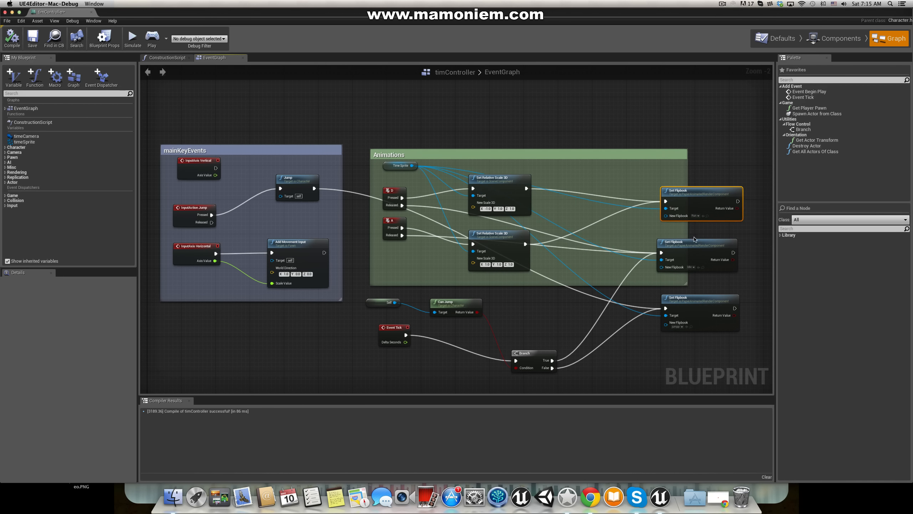
pyautogui.moveTo(697, 242); pyautogui.dragTo(701, 243)
pyautogui.click(420, 363)
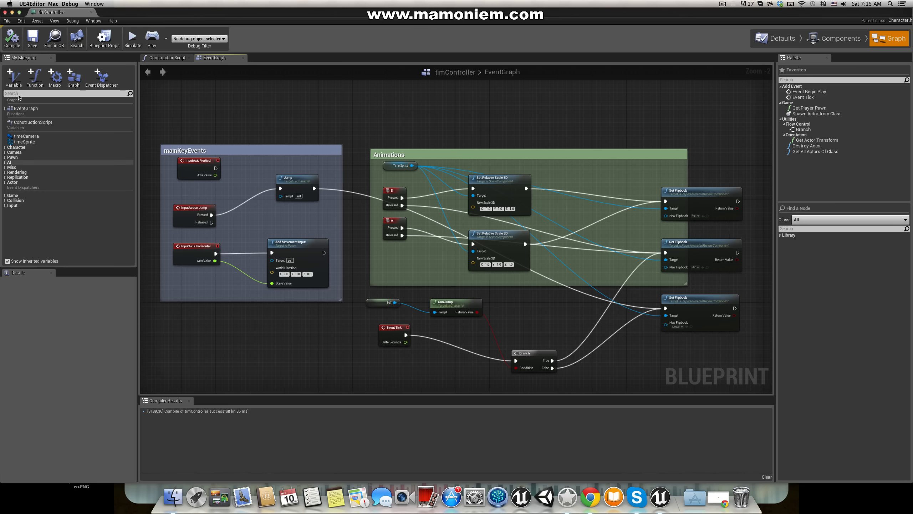
# Step: Create a bool variable named keyPressed and place a Set node for it between the upper Set Relative Scale 3D and Set Flipbook nodes
pyautogui.click(15, 78)
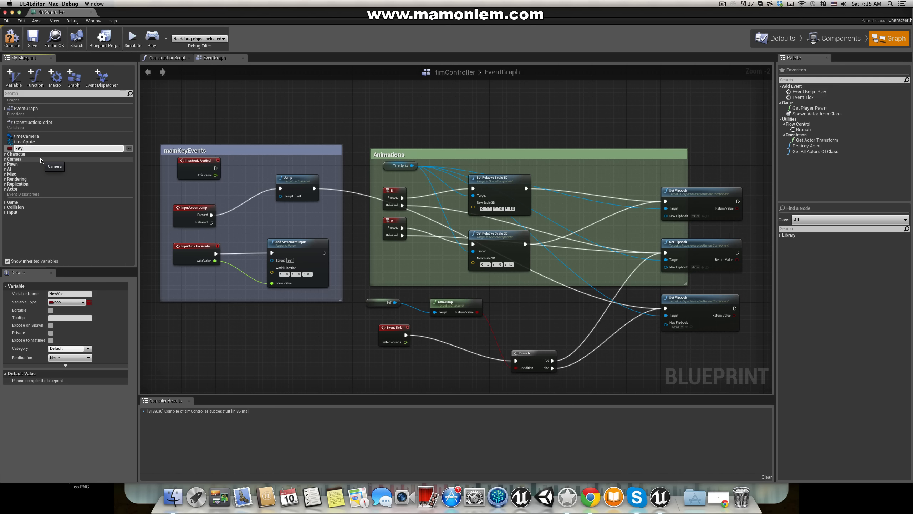
pyautogui.press('Return')
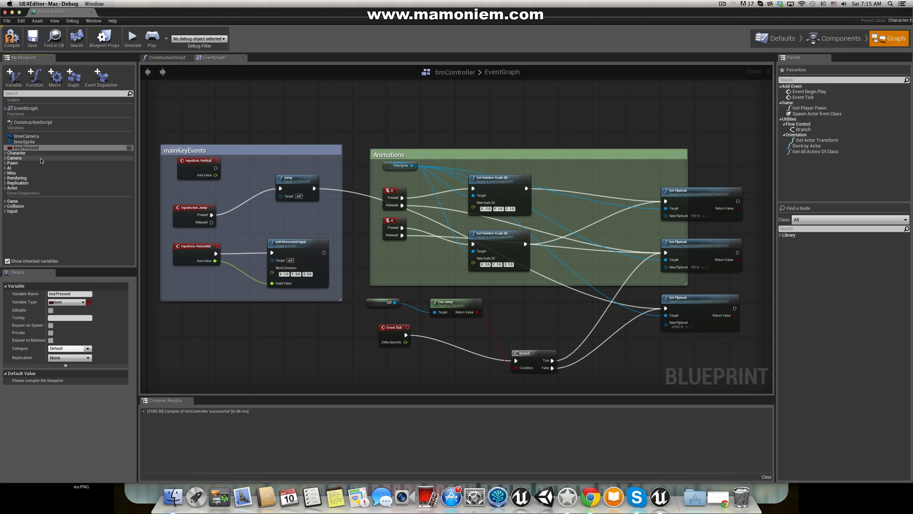
pyautogui.moveTo(27, 147); pyautogui.dragTo(593, 161)
pyautogui.click(483, 146)
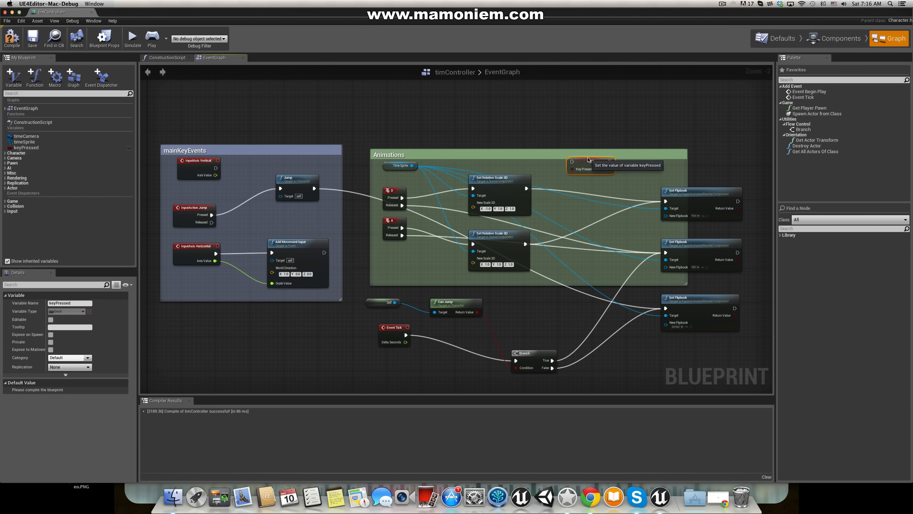
pyautogui.moveTo(593, 163); pyautogui.dragTo(579, 179)
# Step: Route both Set Relative Scale 3D nodes through the keyPressed Set node into the top Set Flipbook, with Key Pressed enabled, and nudge the lower scale node
pyautogui.moveTo(526, 188); pyautogui.dragTo(666, 202)
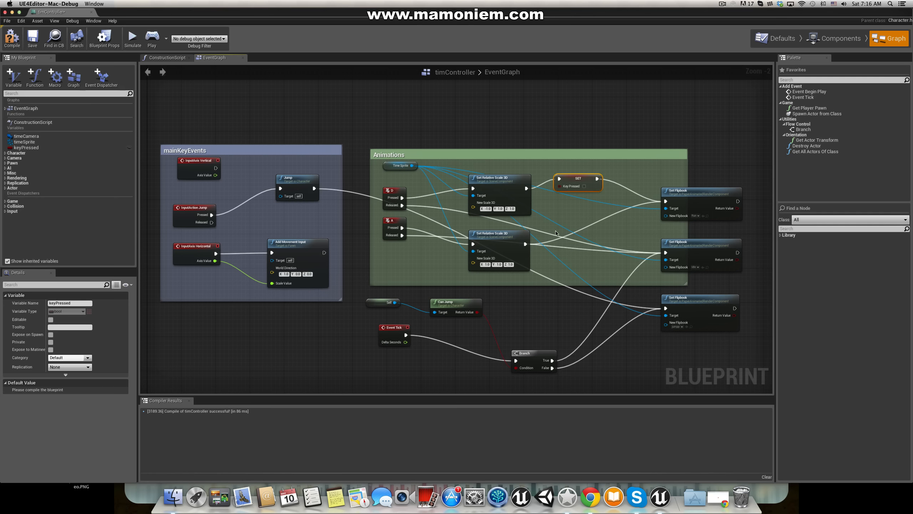
pyautogui.moveTo(525, 244); pyautogui.dragTo(559, 179)
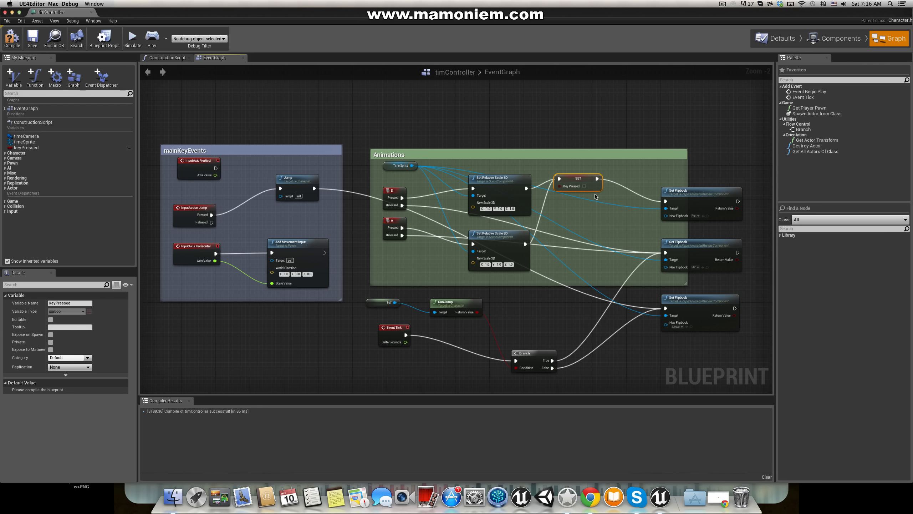
pyautogui.moveTo(516, 233)
pyautogui.mouseDown()
pyautogui.moveTo(517, 248)
pyautogui.moveTo(511, 232)
pyautogui.mouseUp()
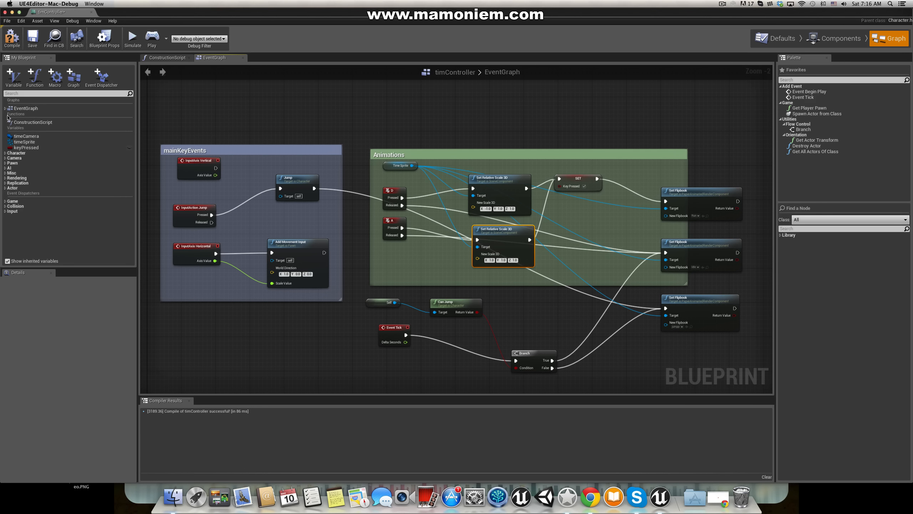
# Step: Place a Get node for keyPressed under the lower Set Relative Scale 3D node and feed it into a new Branch node to its right
pyautogui.moveTo(26, 147); pyautogui.dragTo(581, 259)
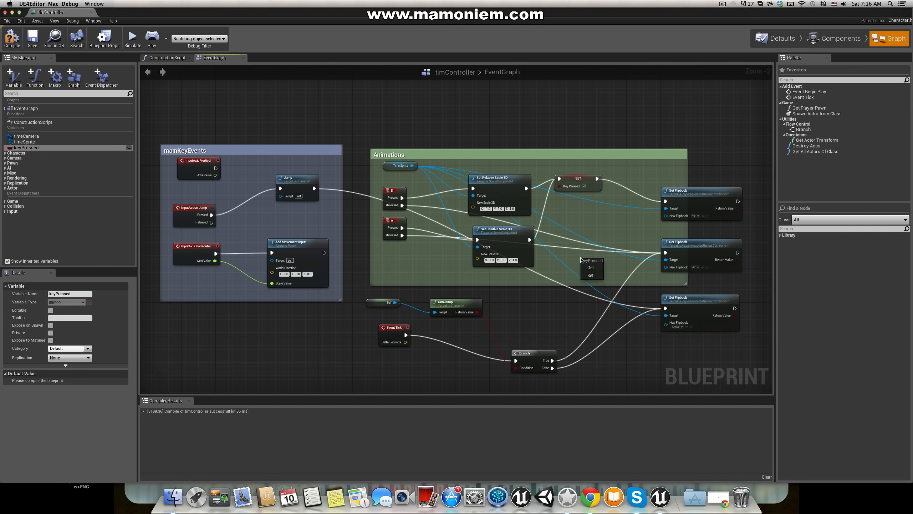
pyautogui.click(590, 268)
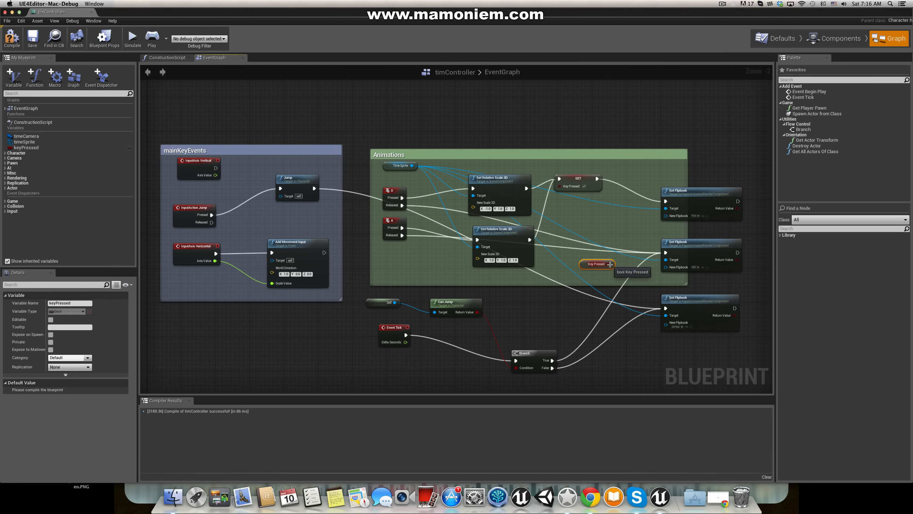
pyautogui.moveTo(608, 264); pyautogui.dragTo(617, 291)
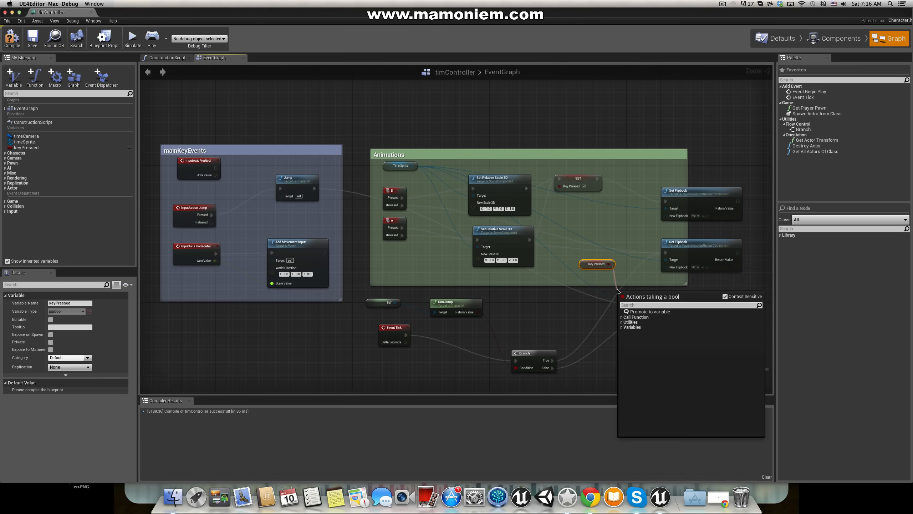
pyautogui.write('if')
pyautogui.click(644, 349)
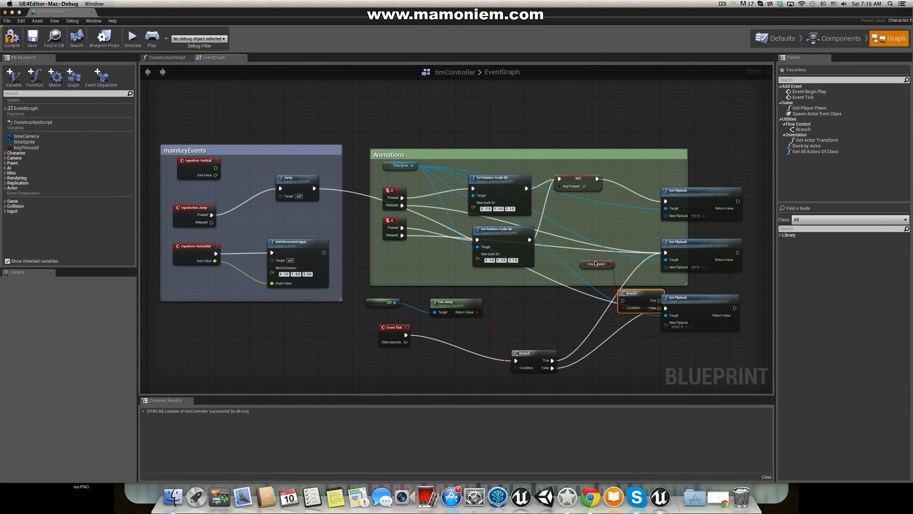
pyautogui.moveTo(587, 265); pyautogui.dragTo(530, 280)
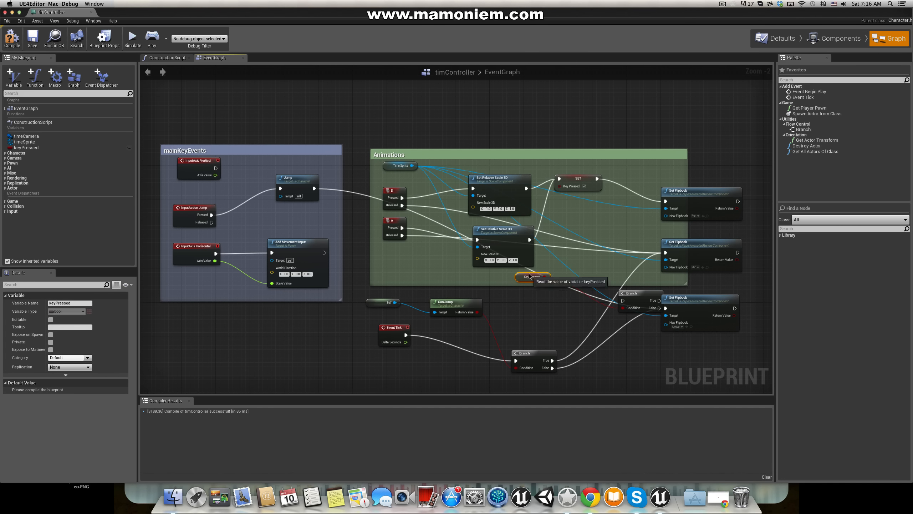
pyautogui.moveTo(627, 293); pyautogui.dragTo(583, 285)
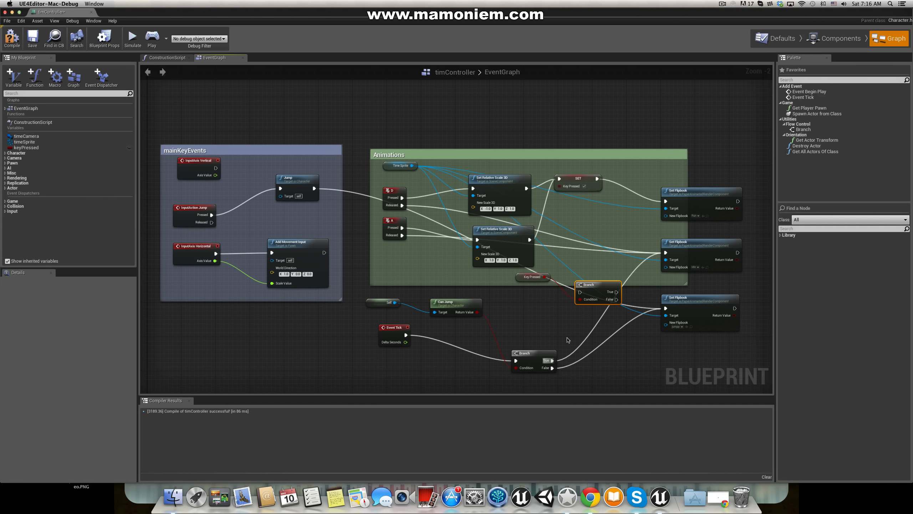
# Step: Route the Can Jump branch's True output through the keyPressed Branch, with True to the top and False to the middle Set Flipbook, and compile
pyautogui.moveTo(552, 360); pyautogui.dragTo(666, 201)
pyautogui.moveTo(617, 299); pyautogui.dragTo(668, 255)
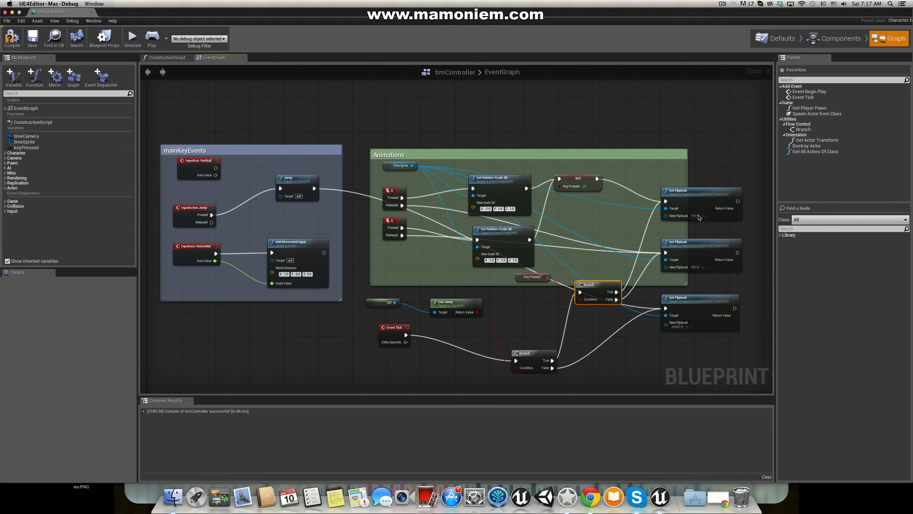
pyautogui.click(33, 39)
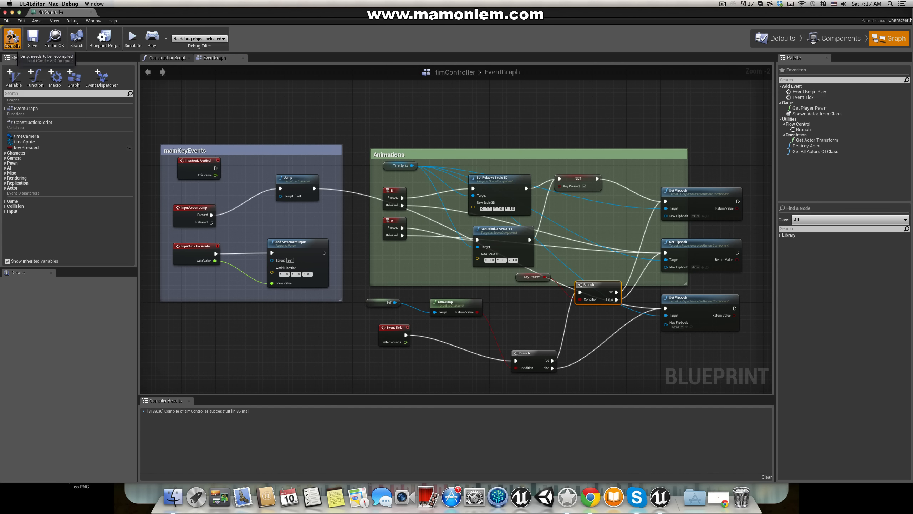
# Step: Return to the level editor, play the level to test running both ways combined with repeated jumps, and stop the session
pyautogui.click(12, 12)
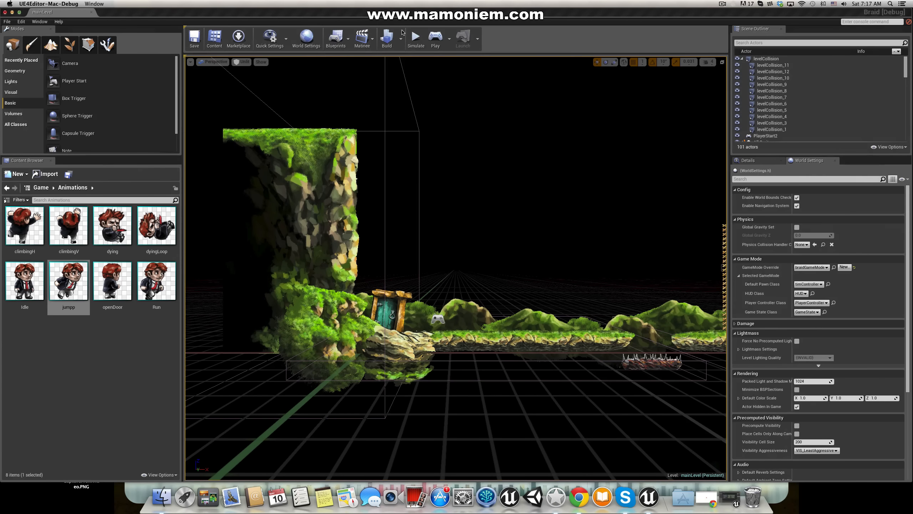
pyautogui.click(435, 37)
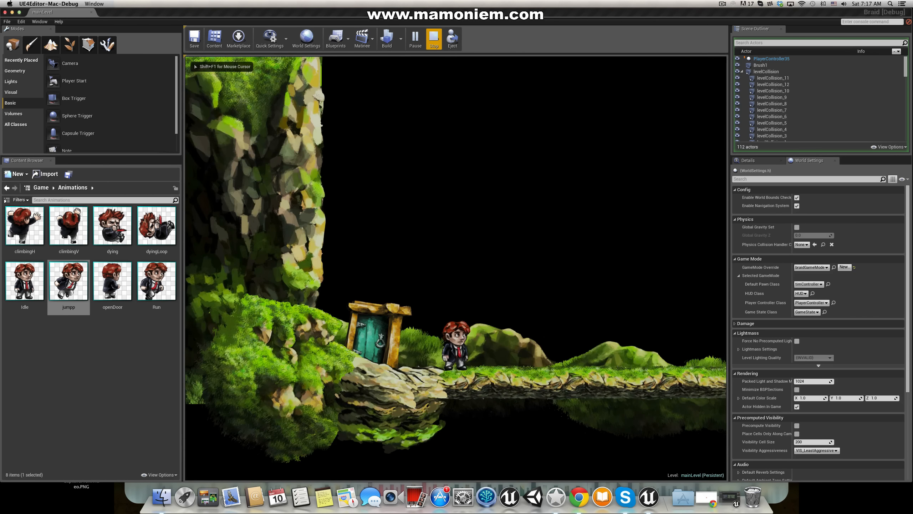
pyautogui.press('d')
pyautogui.press('space')
pyautogui.press('a')
pyautogui.press('space')
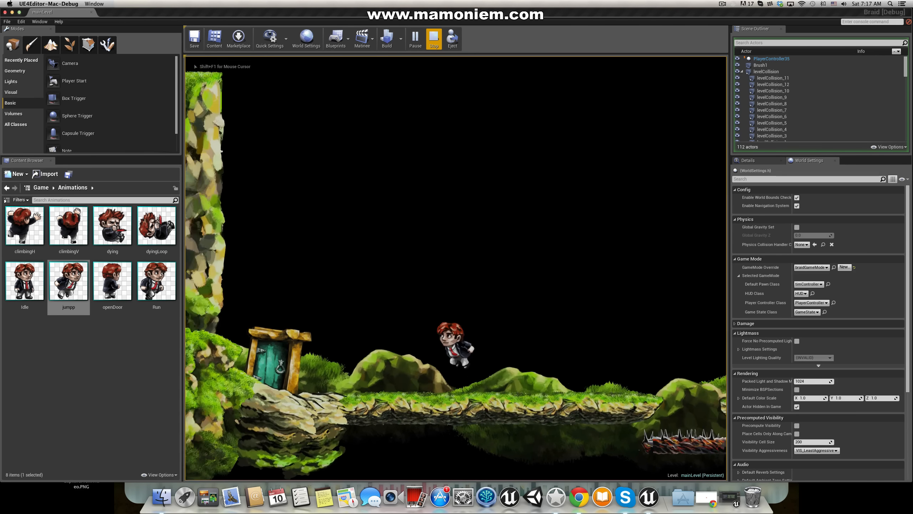
pyautogui.press('d')
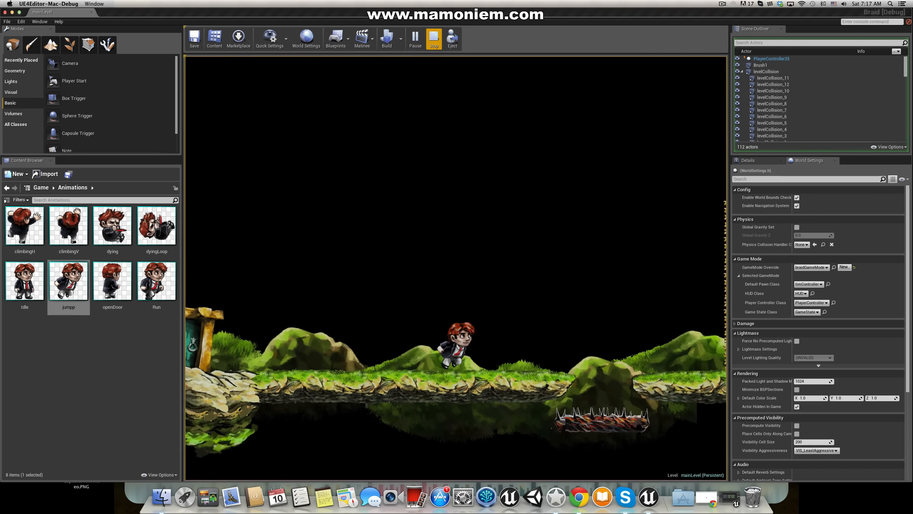
pyautogui.press('a')
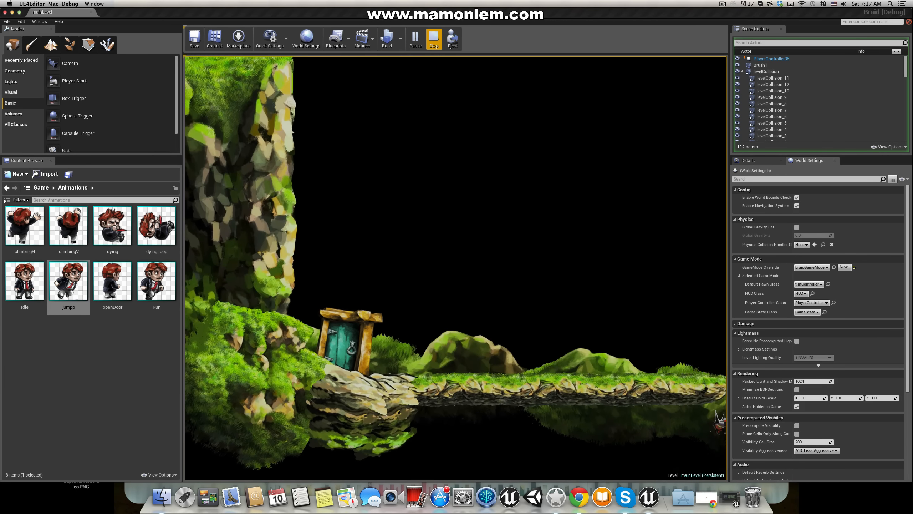
pyautogui.press('d')
pyautogui.press('space')
pyautogui.press('a')
pyautogui.press('space')
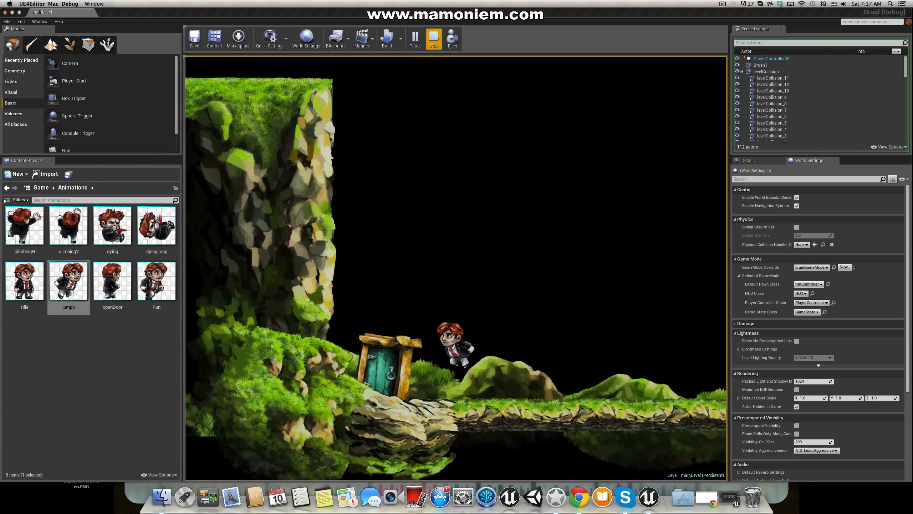
pyautogui.press('d')
pyautogui.press('space')
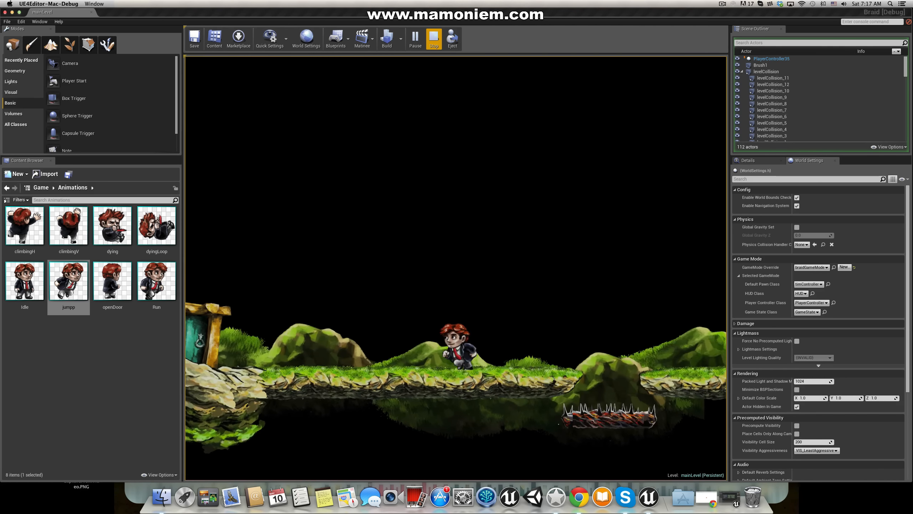
pyautogui.press('d')
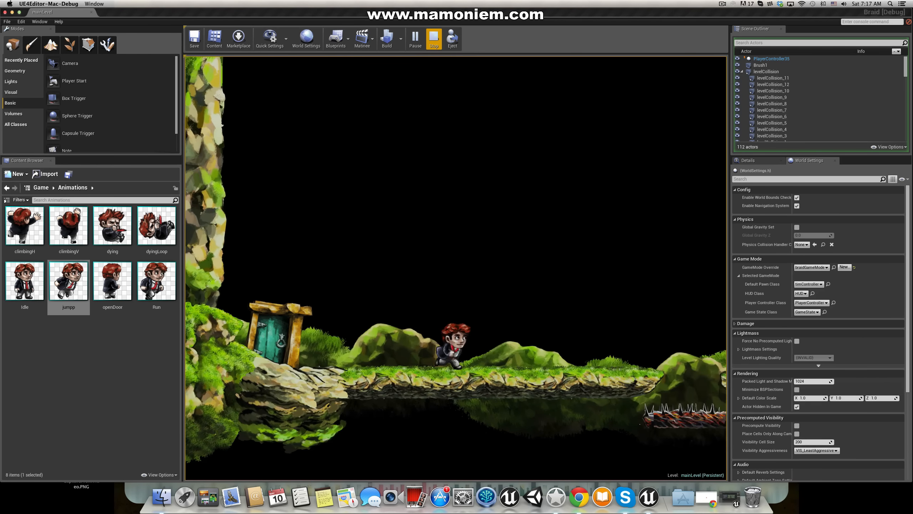
pyautogui.press('a')
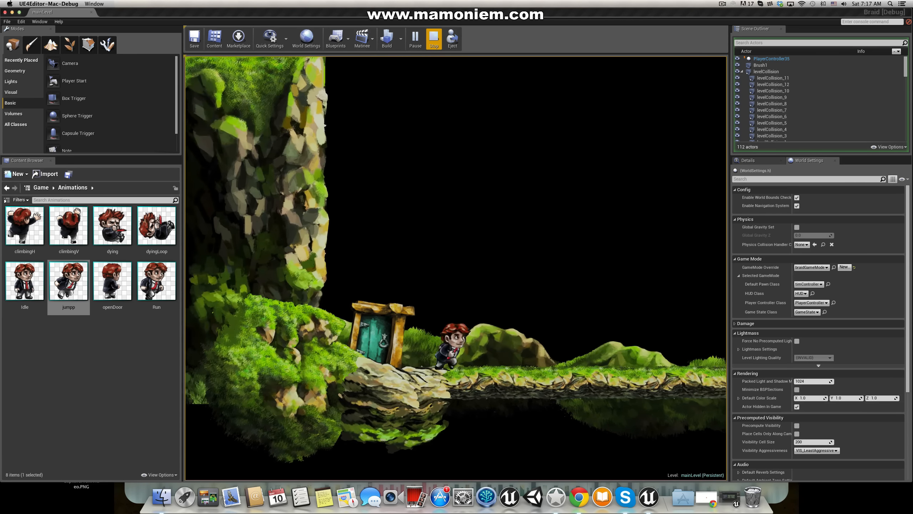
pyautogui.press('d')
pyautogui.press('a')
pyautogui.press('space')
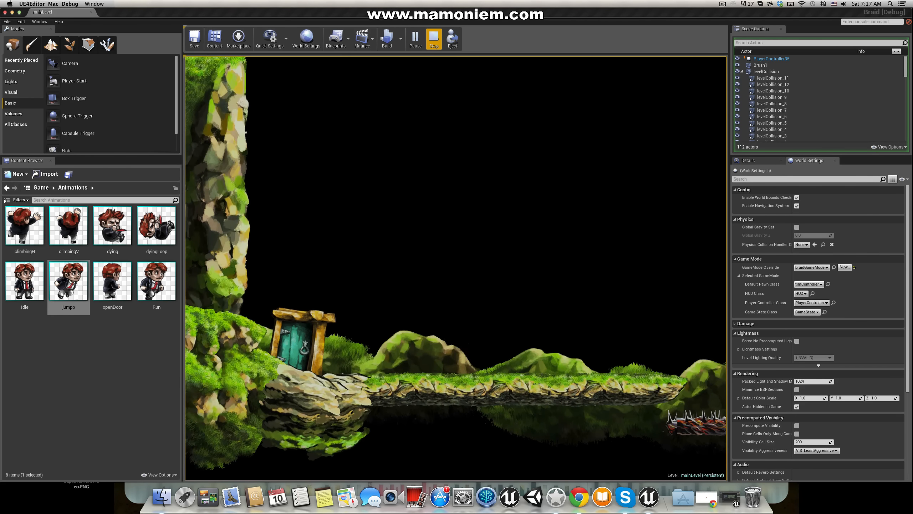
pyautogui.press('a')
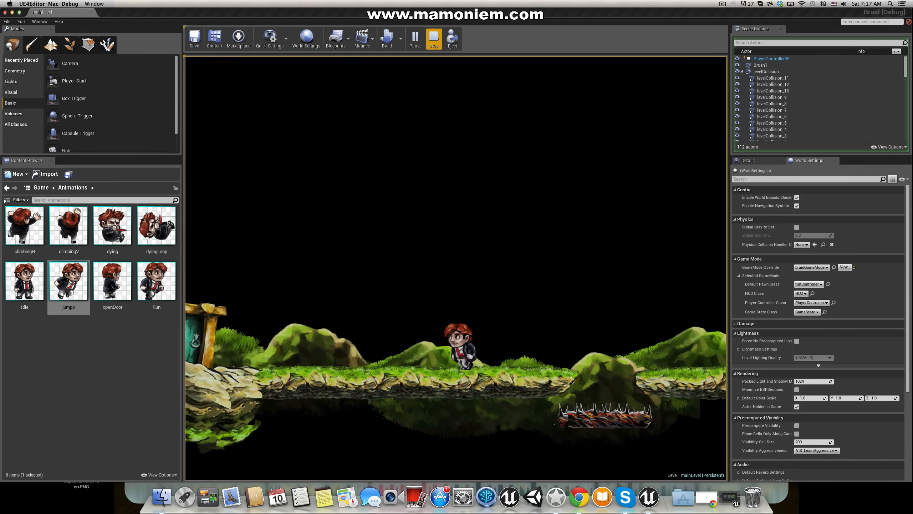
pyautogui.press('d')
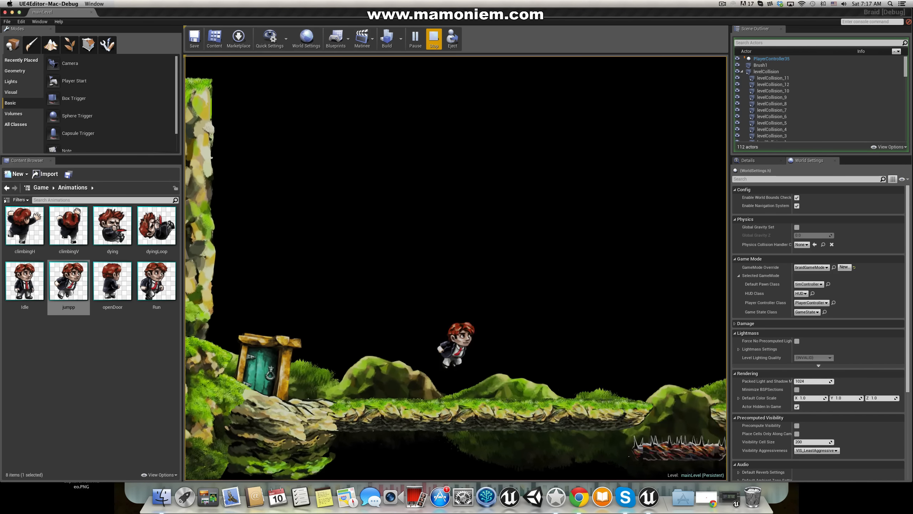
pyautogui.press('a')
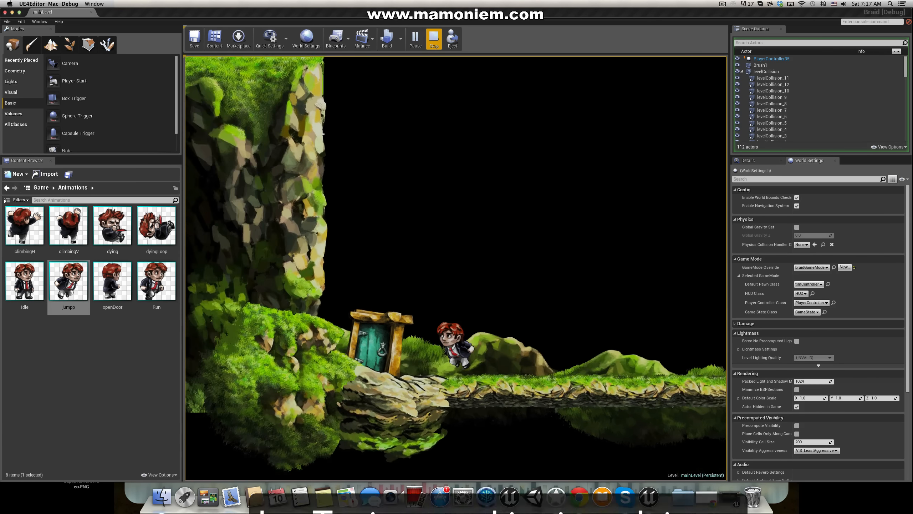
pyautogui.press('d')
pyautogui.press('space')
pyautogui.press('space')
pyautogui.press('a')
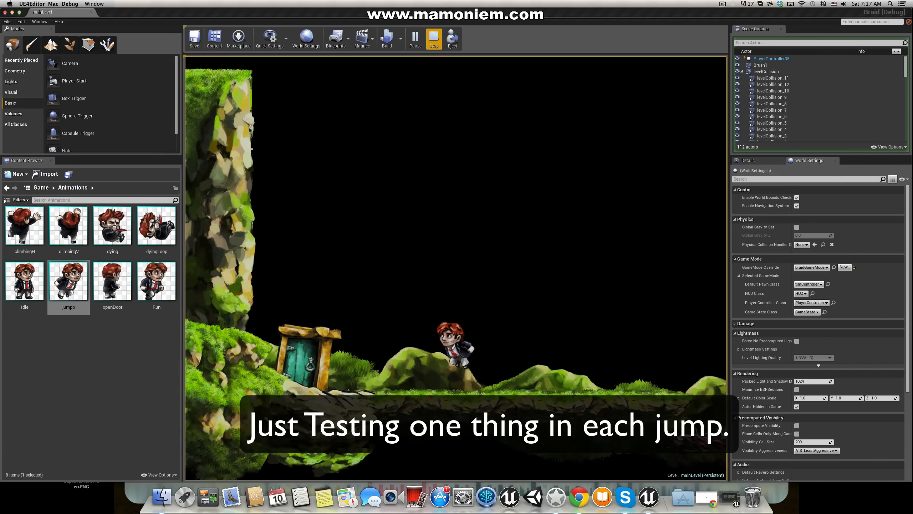
pyautogui.press('d')
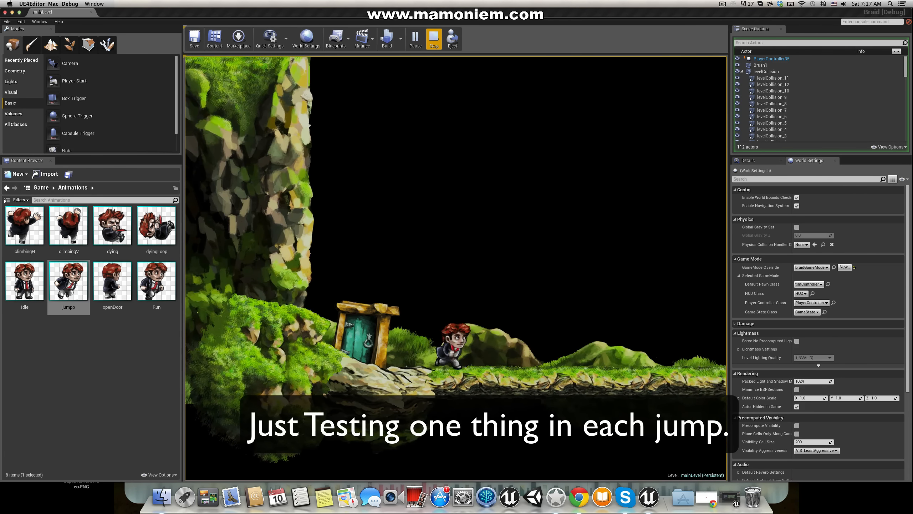
pyautogui.press('space')
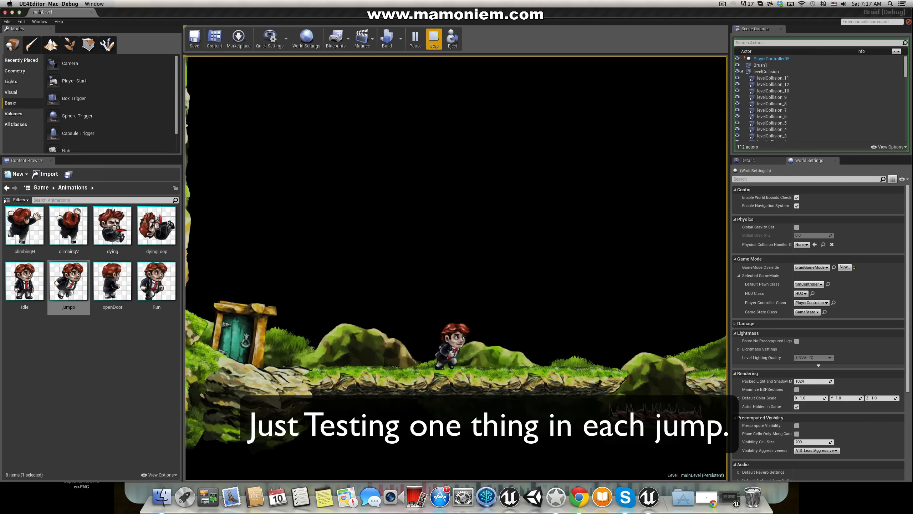
pyautogui.press('space')
pyautogui.press('d')
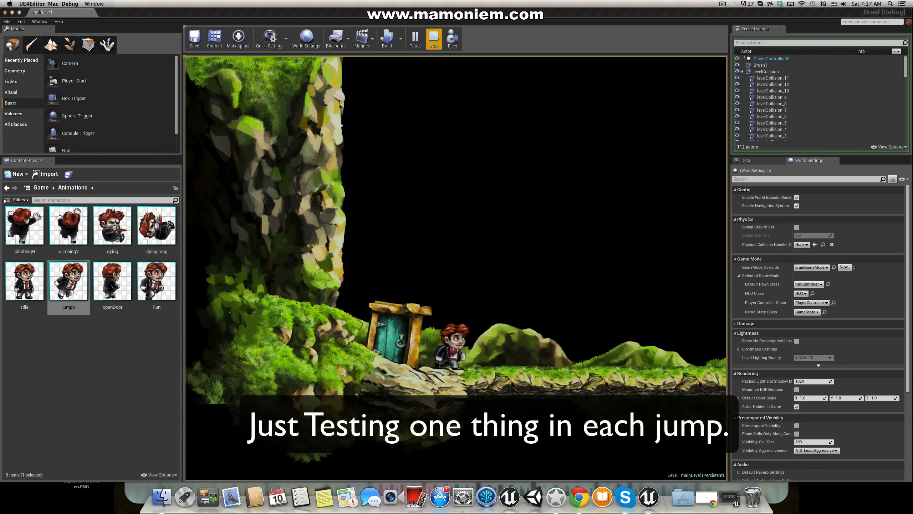
pyautogui.press('space')
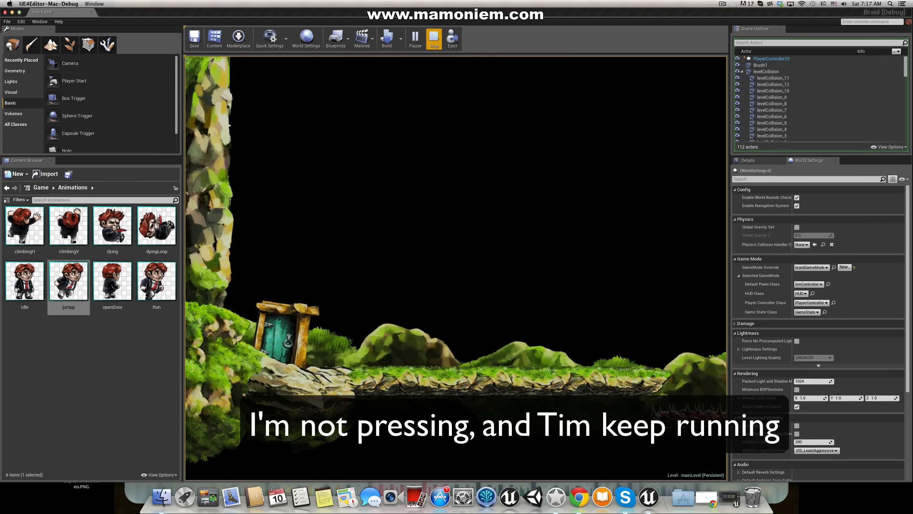
pyautogui.press('Escape')
# Step: Reopen the timController graph and move the lower Set Relative Scale 3D node slightly left
pyautogui.click(725, 498)
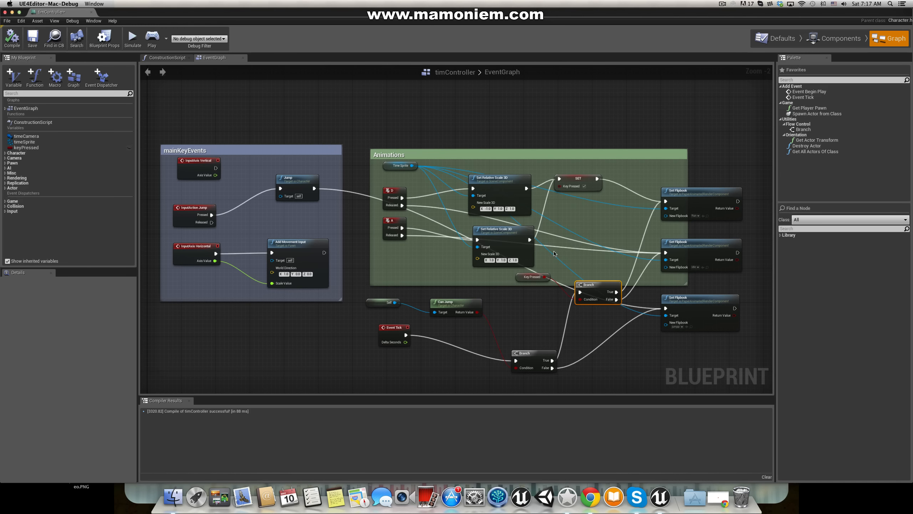
pyautogui.moveTo(515, 230); pyautogui.dragTo(558, 227)
pyautogui.write('setb')
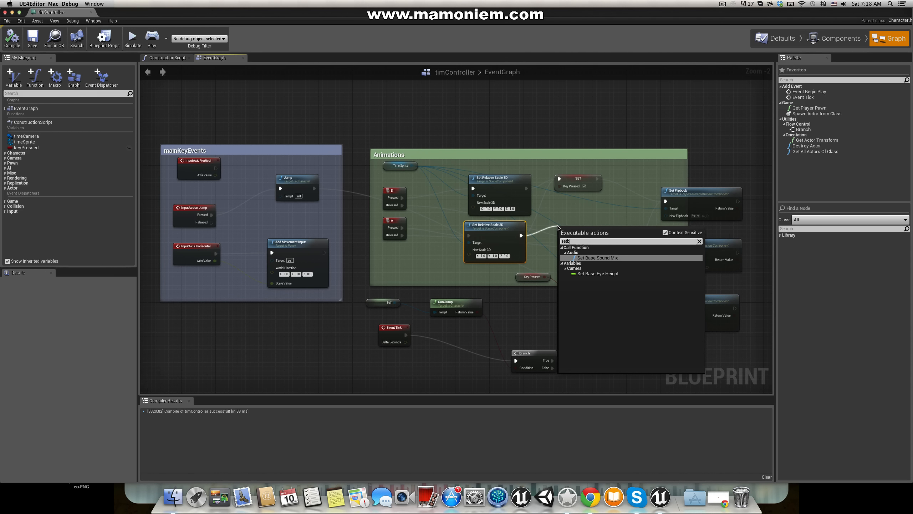
pyautogui.press('BackSpace')
pyautogui.press('BackSpace')
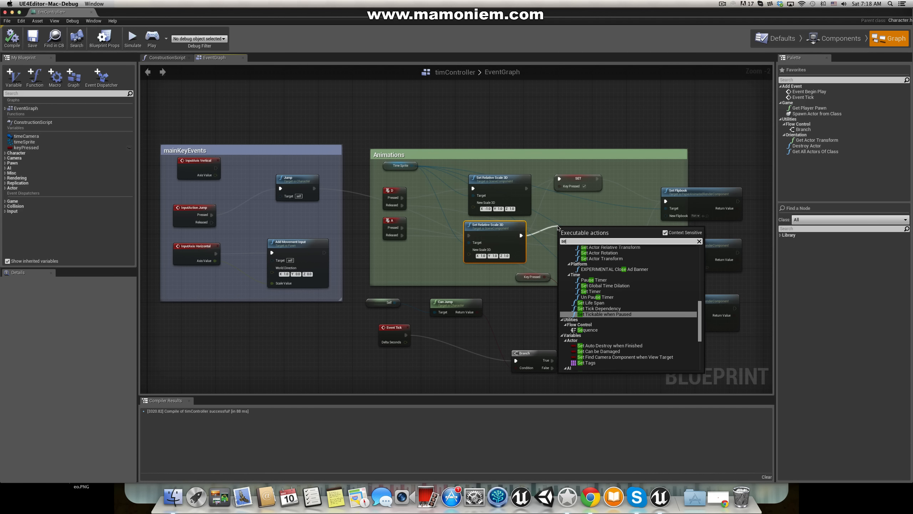
pyautogui.click(376, 376)
# Step: Place a second keyPressed Set node beside the lower Set Relative Scale 3D node, leave Key Pressed disabled, wire it into the middle Set Flipbook, and compile
pyautogui.moveTo(26, 147); pyautogui.dragTo(486, 233)
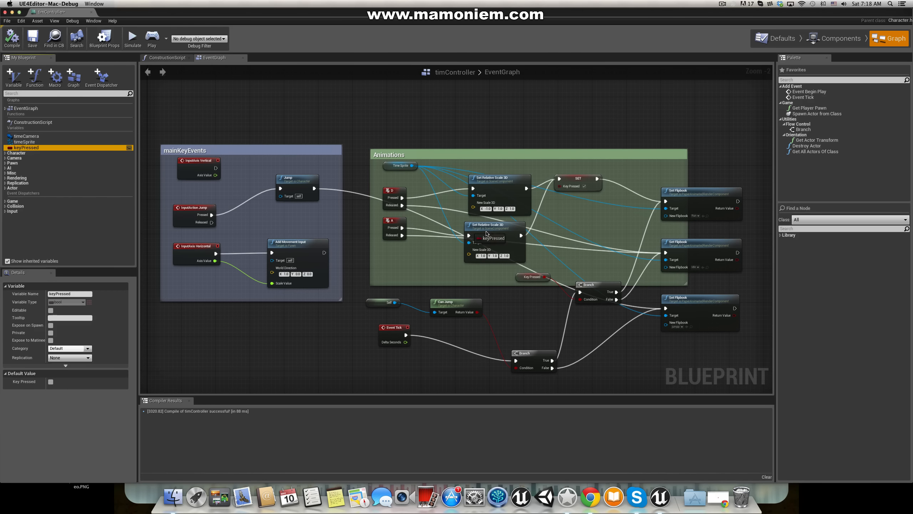
pyautogui.moveTo(564, 233); pyautogui.dragTo(666, 252)
pyautogui.click(575, 256)
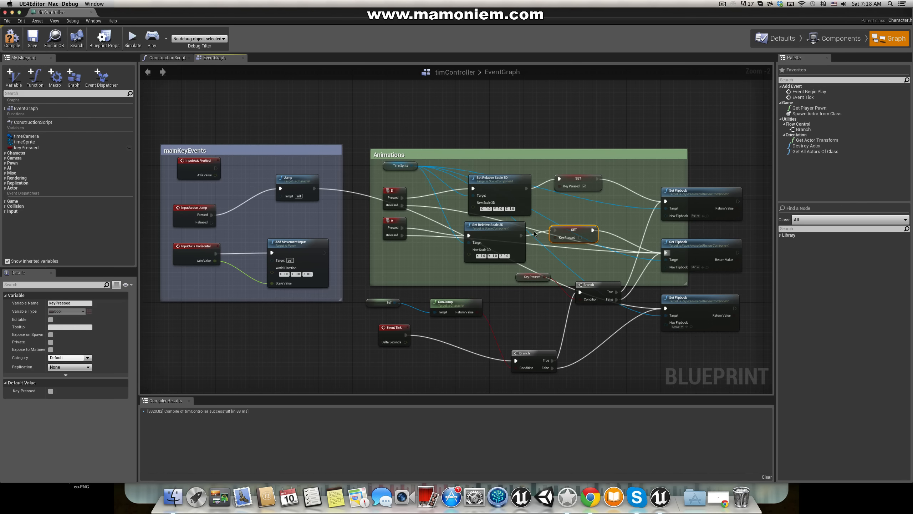
pyautogui.click(8, 36)
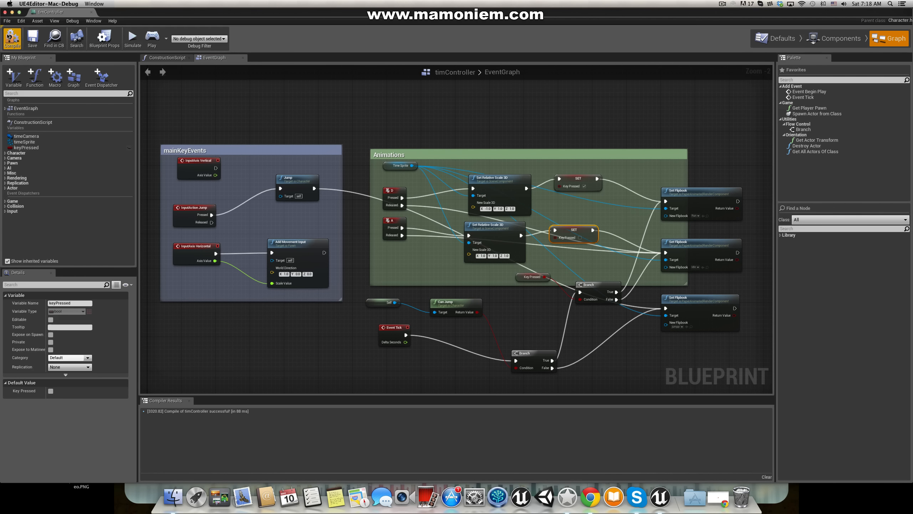
# Step: Return to the level editor, play the level to test the idle and run animations while repeatedly changing direction, and stop the session
pyautogui.click(12, 12)
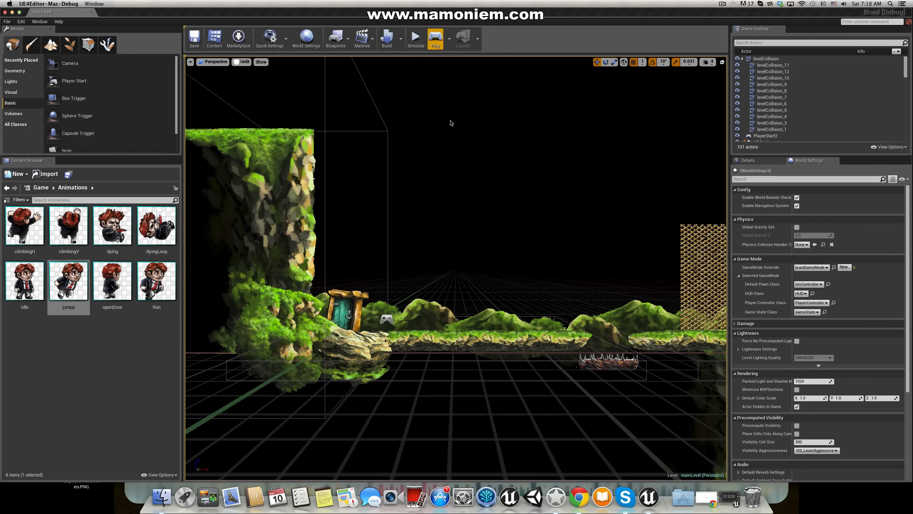
pyautogui.press('d')
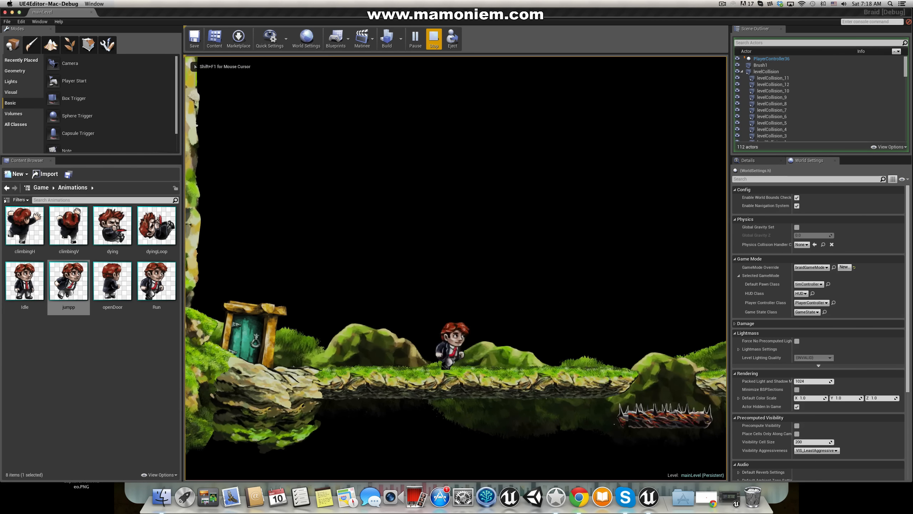
pyautogui.press('a')
pyautogui.press('d')
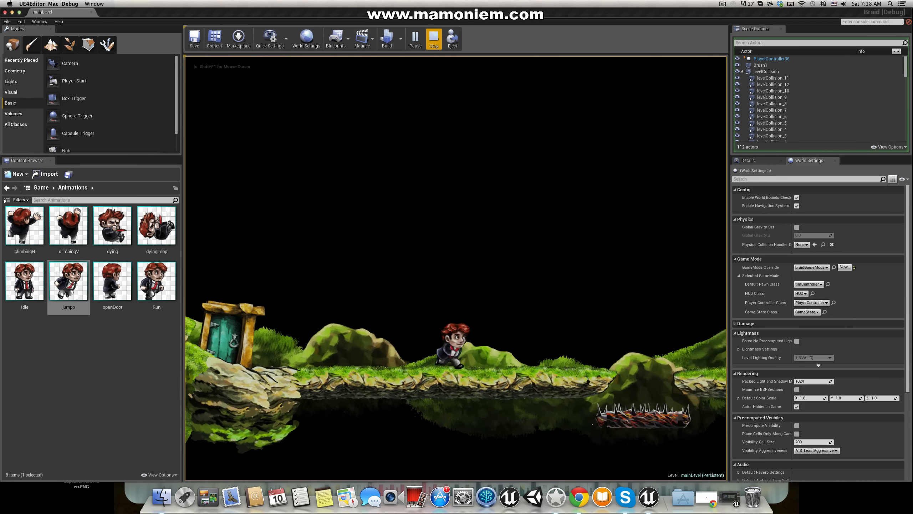
pyautogui.press('a')
pyautogui.press('a')
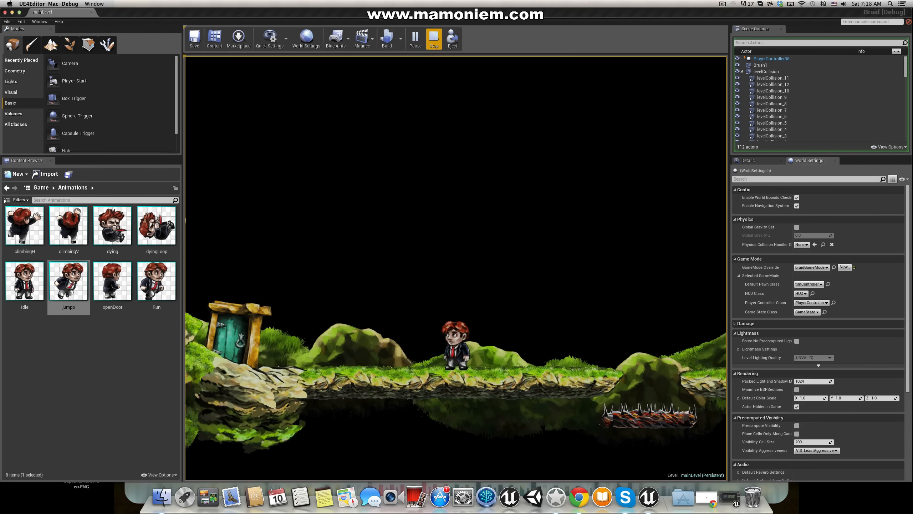
pyautogui.press('a')
pyautogui.press('d')
pyautogui.press('a')
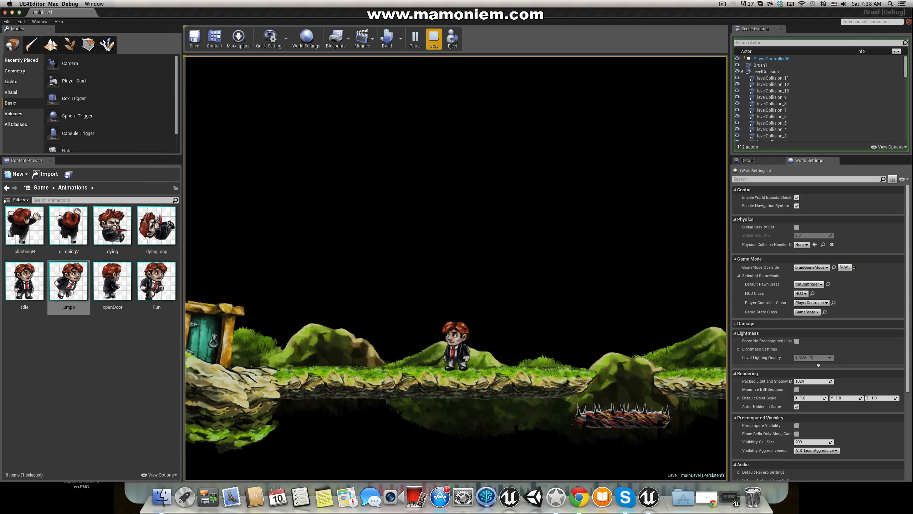
pyautogui.press('a')
pyautogui.press('d')
pyautogui.press('a')
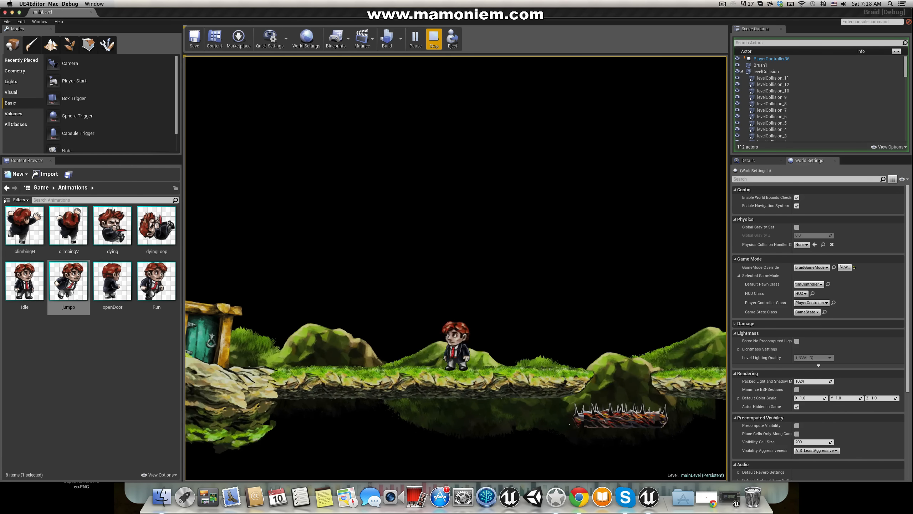
pyautogui.press('Escape')
# Step: Reopen the timController graph and delete both keyPressed Set nodes beside the Set Relative Scale 3D nodes
pyautogui.click(729, 498)
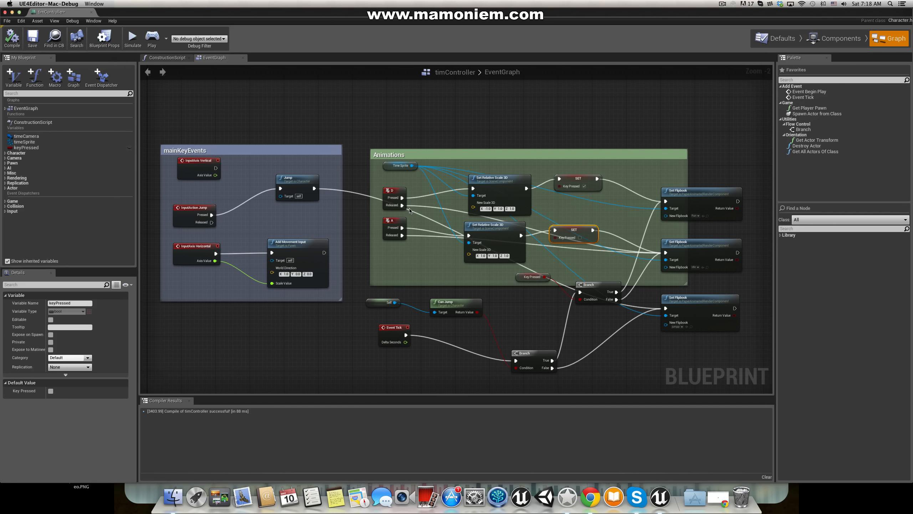
pyautogui.moveTo(401, 205); pyautogui.dragTo(579, 228)
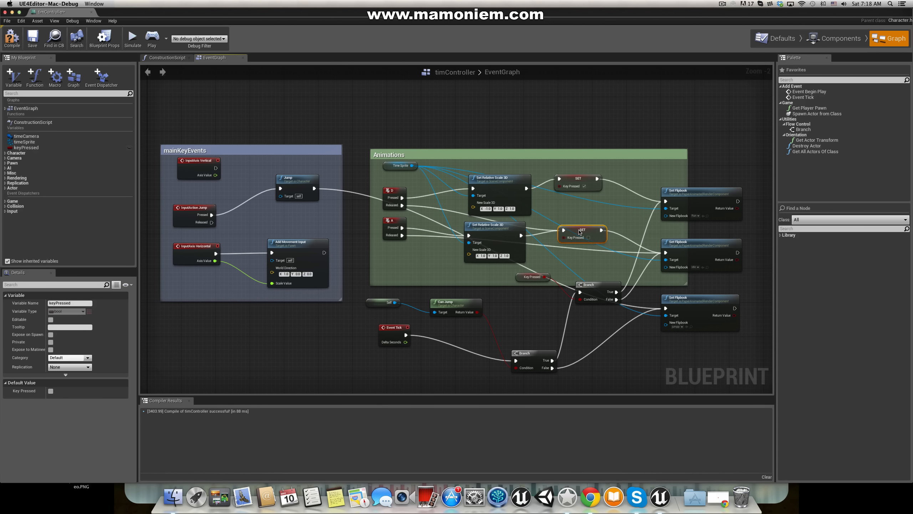
pyautogui.press('super+z')
pyautogui.click(582, 232)
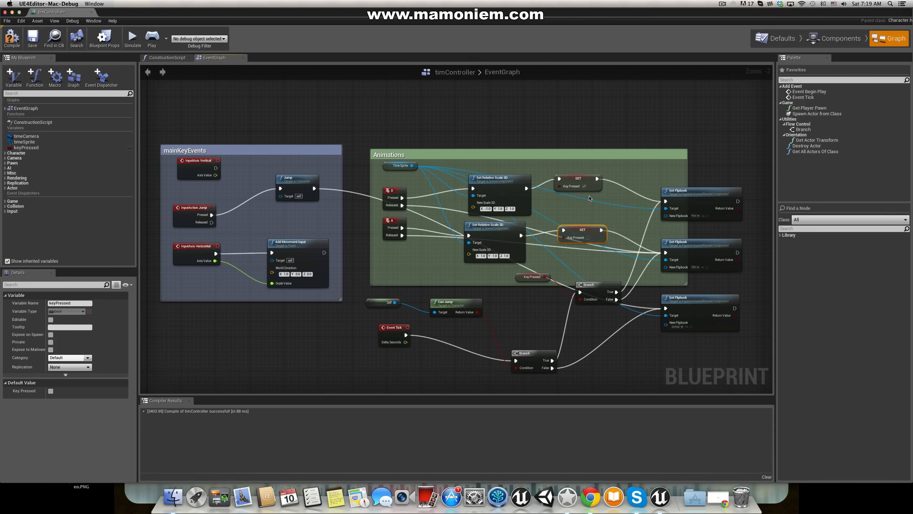
pyautogui.press('Delete')
pyautogui.click(585, 184)
pyautogui.press('Delete')
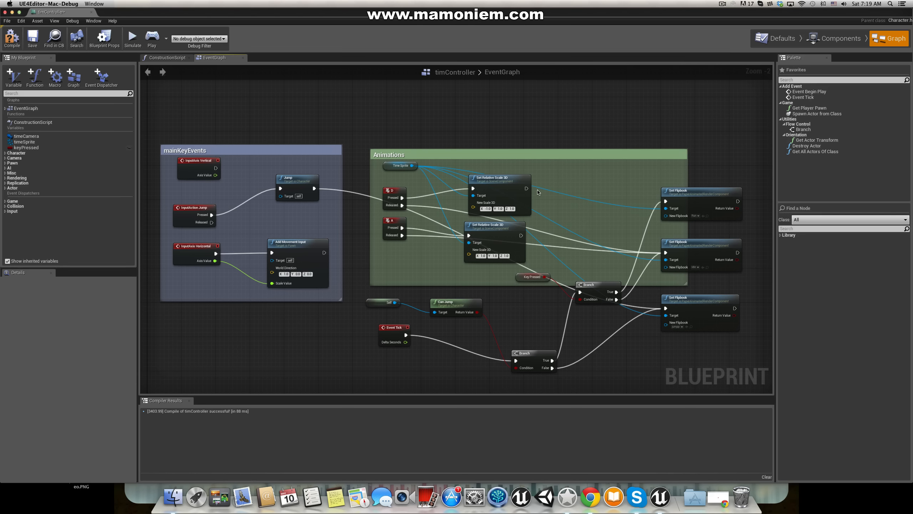
# Step: Rearrange the Animations nodes, moving timeSprite between the scale and flipbook nodes and spreading the two Set Relative Scale 3D nodes apart vertically
pyautogui.moveTo(518, 178)
pyautogui.mouseDown()
pyautogui.moveTo(521, 143)
pyautogui.moveTo(504, 182)
pyautogui.mouseUp()
pyautogui.moveTo(399, 166); pyautogui.dragTo(430, 171)
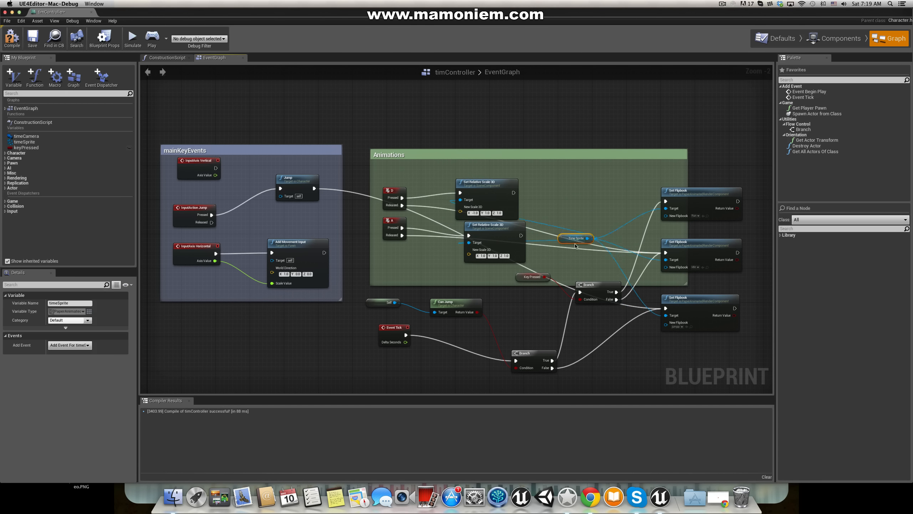
pyautogui.moveTo(576, 246); pyautogui.dragTo(564, 239)
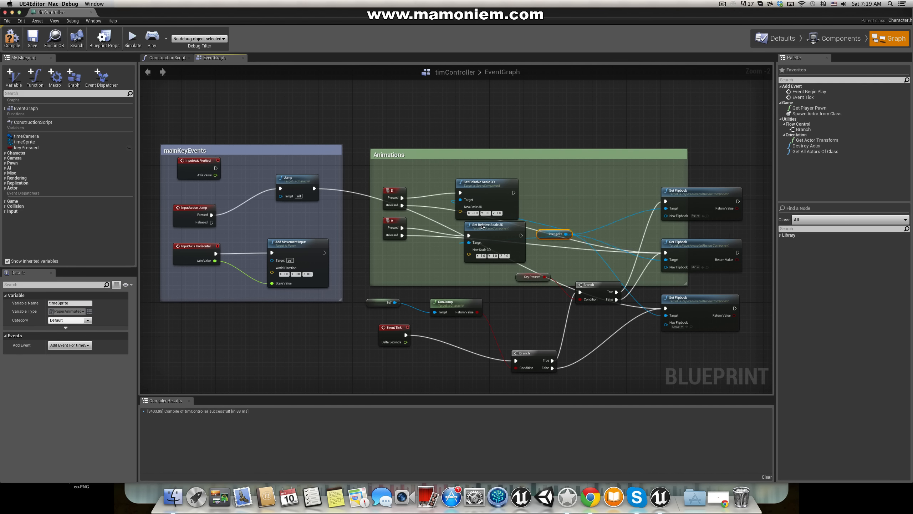
pyautogui.moveTo(503, 229)
pyautogui.mouseDown()
pyautogui.moveTo(490, 233)
pyautogui.moveTo(498, 221)
pyautogui.moveTo(492, 232)
pyautogui.mouseUp()
pyautogui.moveTo(488, 183); pyautogui.dragTo(500, 141)
pyautogui.moveTo(488, 235); pyautogui.dragTo(490, 203)
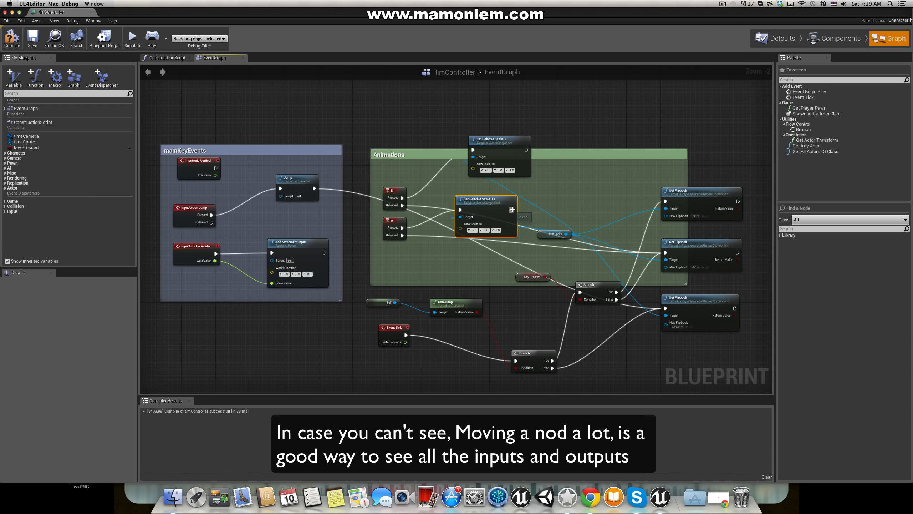
# Step: Wire both Set Relative Scale 3D nodes' execution outputs into the top Set Flipbook, and tidy the scale nodes and middle Set Flipbook
pyautogui.moveTo(512, 210); pyautogui.dragTo(665, 202)
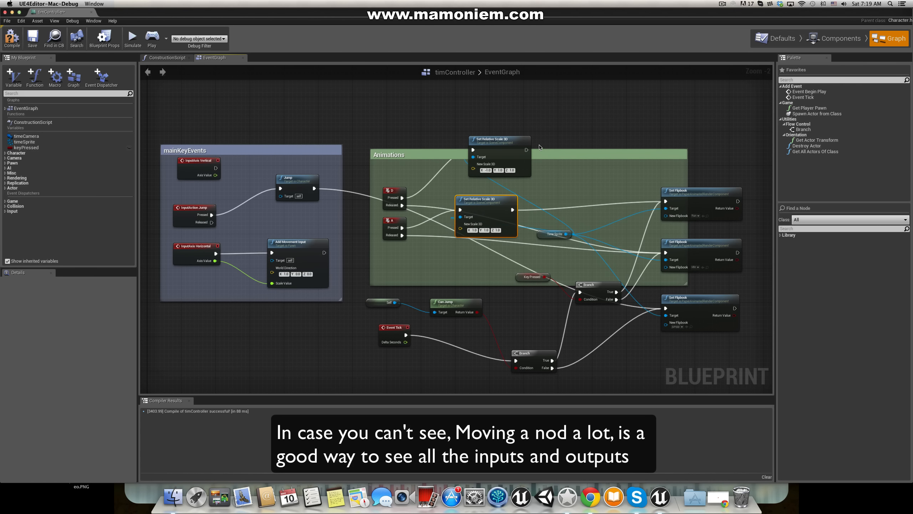
pyautogui.moveTo(526, 149); pyautogui.dragTo(665, 202)
pyautogui.moveTo(516, 140)
pyautogui.mouseDown()
pyautogui.moveTo(504, 161)
pyautogui.moveTo(512, 144)
pyautogui.moveTo(501, 144)
pyautogui.moveTo(507, 149)
pyautogui.mouseUp()
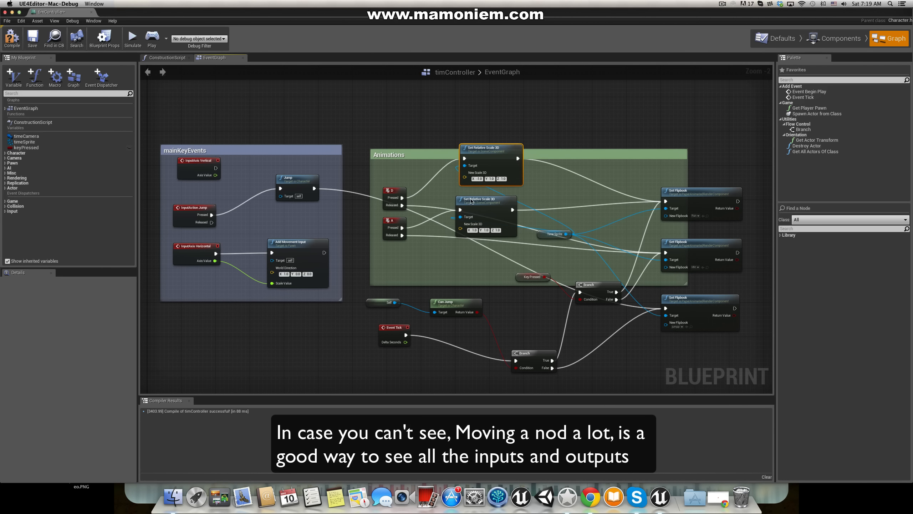
pyautogui.moveTo(470, 201)
pyautogui.mouseDown()
pyautogui.moveTo(475, 222)
pyautogui.moveTo(484, 196)
pyautogui.moveTo(482, 209)
pyautogui.mouseUp()
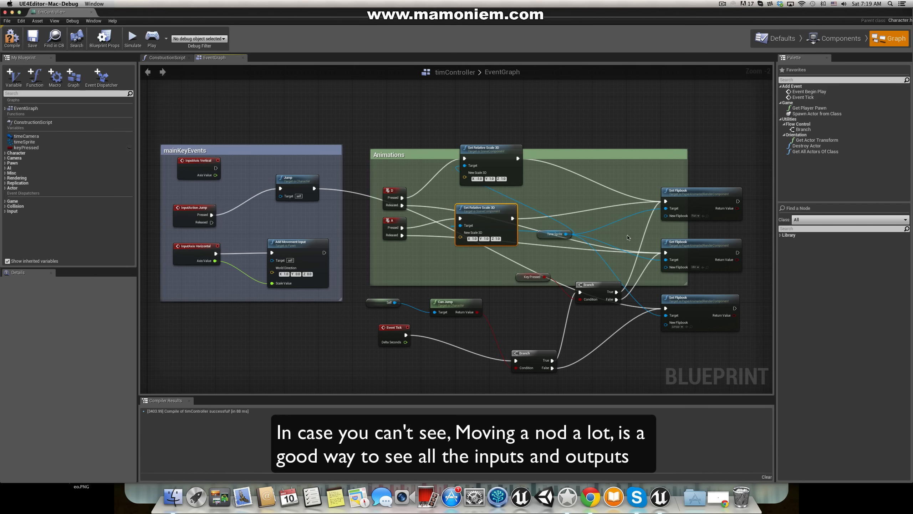
pyautogui.moveTo(703, 248); pyautogui.dragTo(703, 261)
pyautogui.moveTo(705, 242)
pyautogui.mouseDown()
pyautogui.moveTo(704, 252)
pyautogui.moveTo(702, 237)
pyautogui.mouseUp()
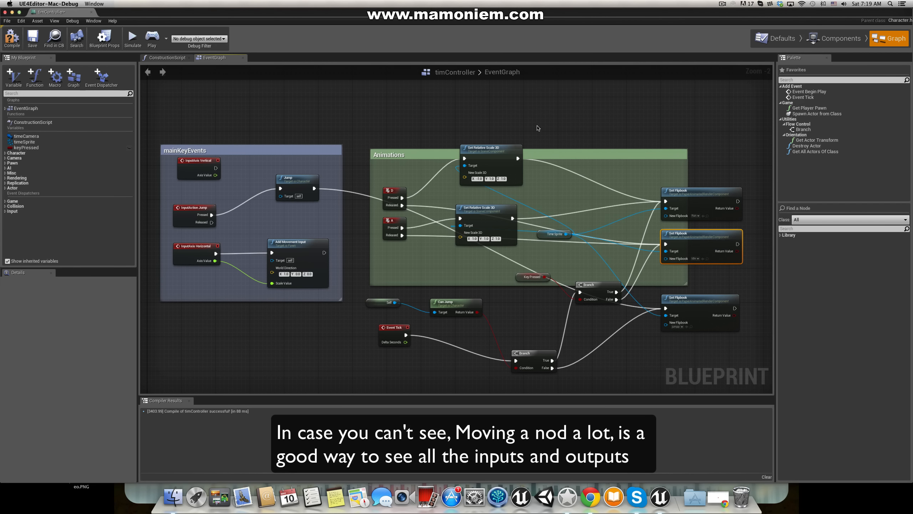
# Step: Add two keyPressed Set nodes above the Animations group, one with Key Pressed enabled and one with it disabled
pyautogui.moveTo(26, 147); pyautogui.dragTo(606, 126)
pyautogui.click(596, 155)
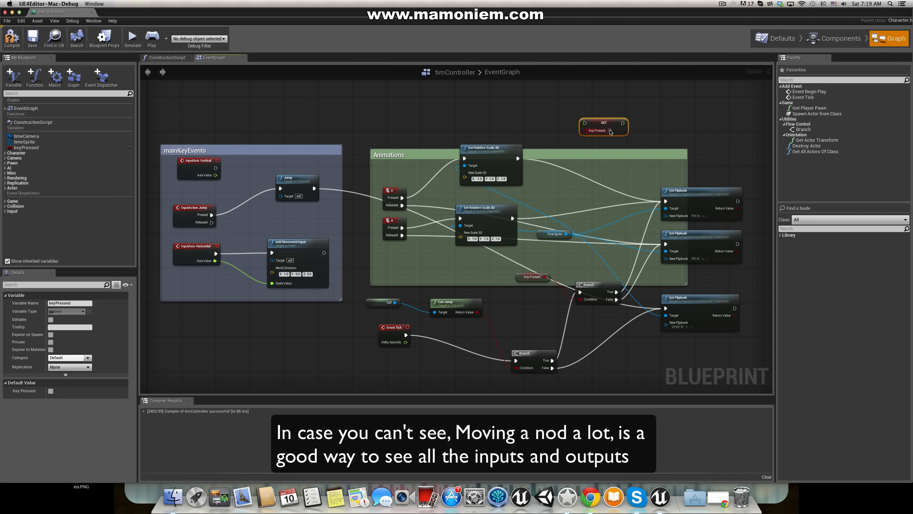
pyautogui.click(610, 131)
pyautogui.press('super+v')
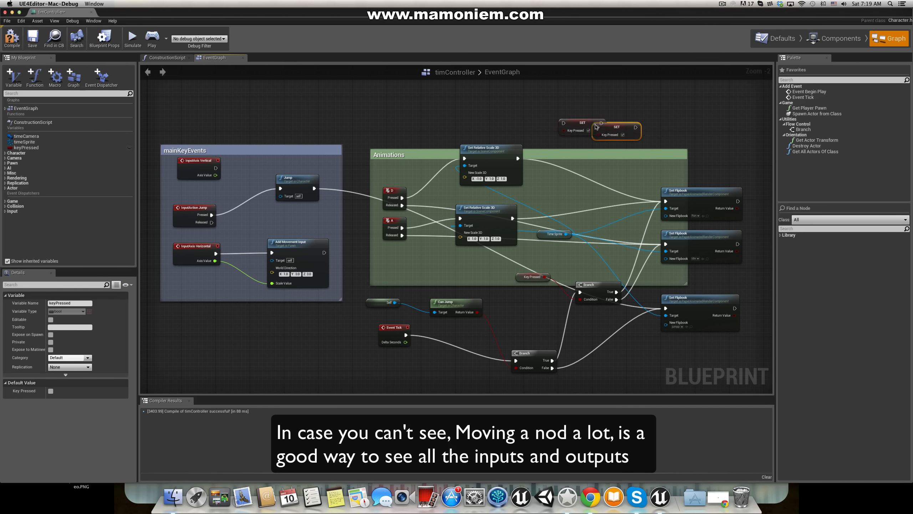
pyautogui.moveTo(625, 138); pyautogui.dragTo(594, 154)
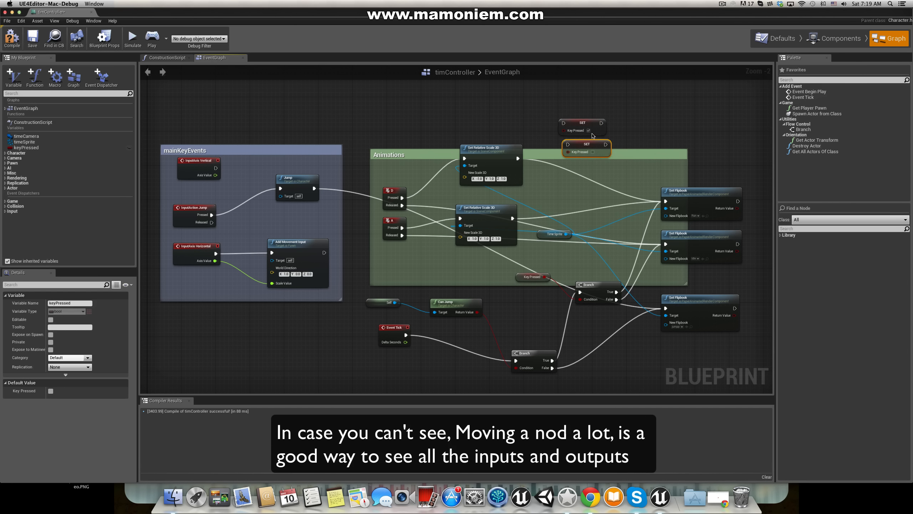
pyautogui.moveTo(589, 143); pyautogui.dragTo(572, 158)
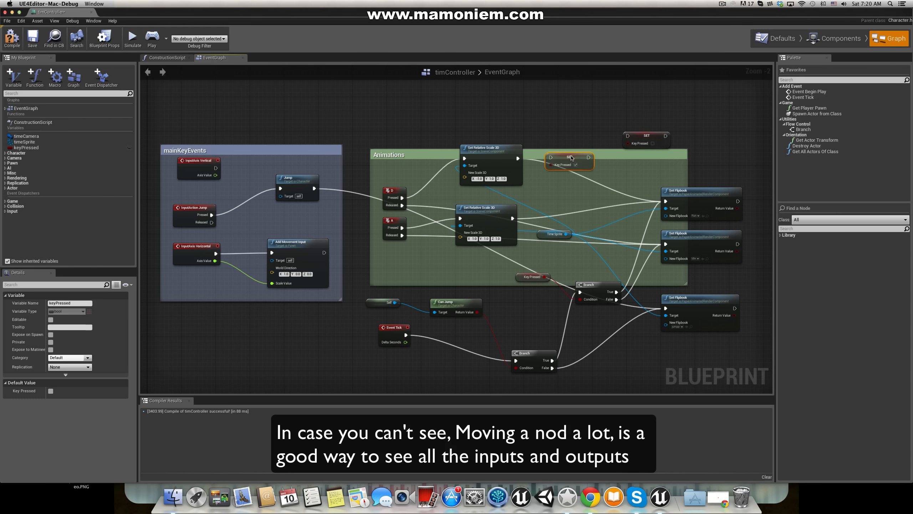
# Step: Wire the enabled keyPressed Set node after the top Set Flipbook and the disabled one after the middle Set Flipbook, then compile
pyautogui.moveTo(477, 150); pyautogui.dragTo(488, 161)
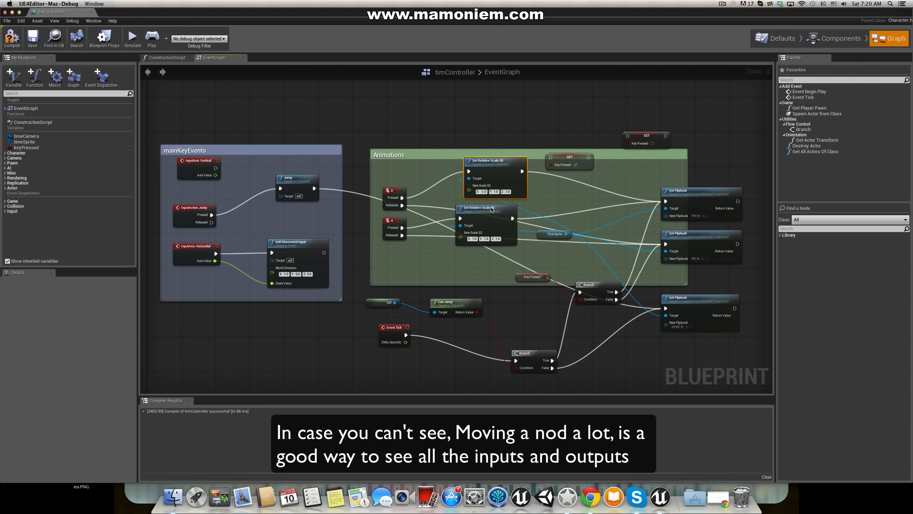
pyautogui.moveTo(492, 209); pyautogui.dragTo(497, 209)
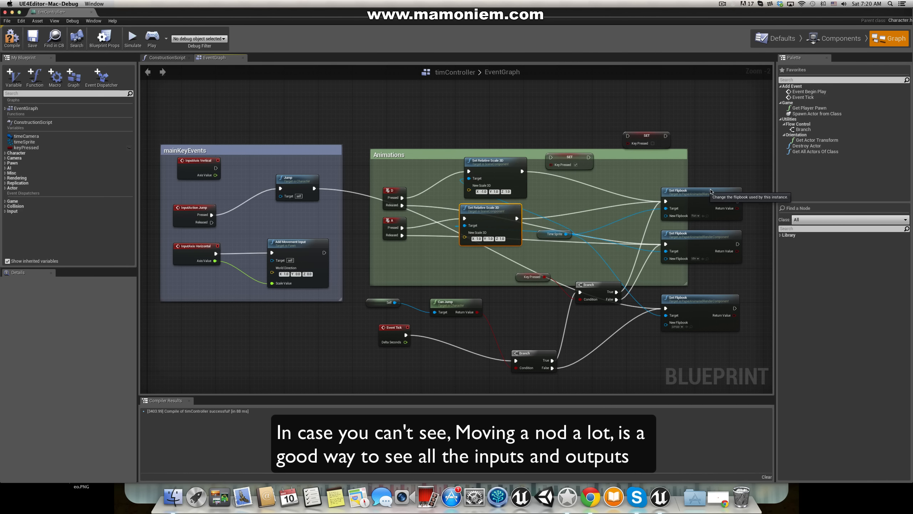
pyautogui.moveTo(711, 191); pyautogui.dragTo(679, 190)
pyautogui.moveTo(564, 155); pyautogui.dragTo(722, 187)
pyautogui.moveTo(647, 139); pyautogui.dragTo(712, 240)
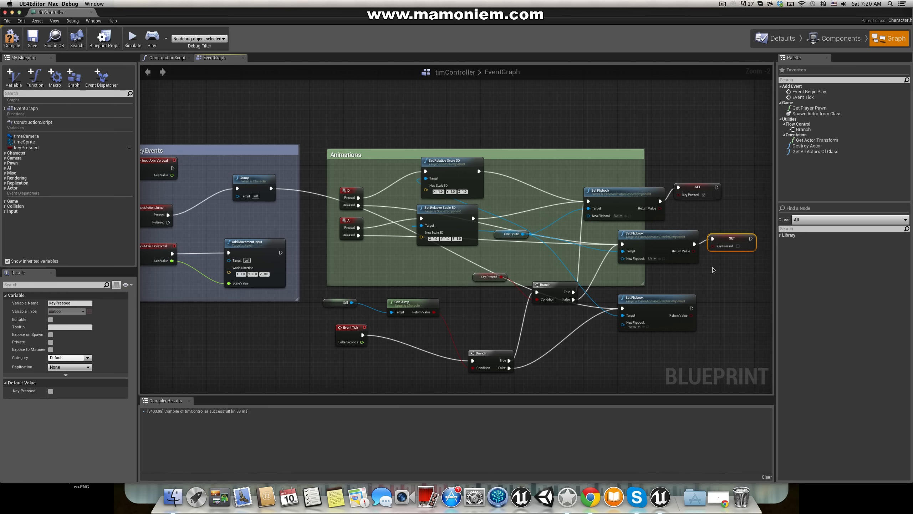
pyautogui.click(714, 270)
pyautogui.click(33, 36)
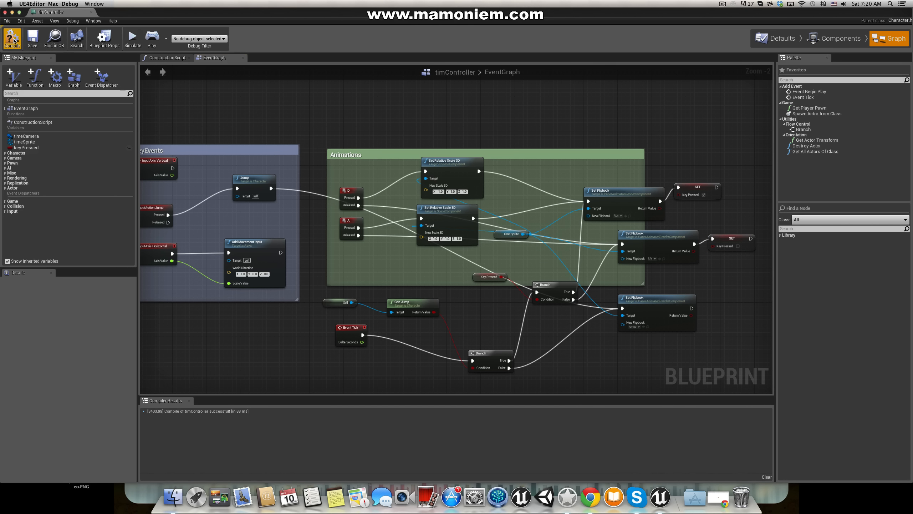
# Step: Play the level from the level editor to test running right and left with repeated stops, and stop the session
pyautogui.click(12, 11)
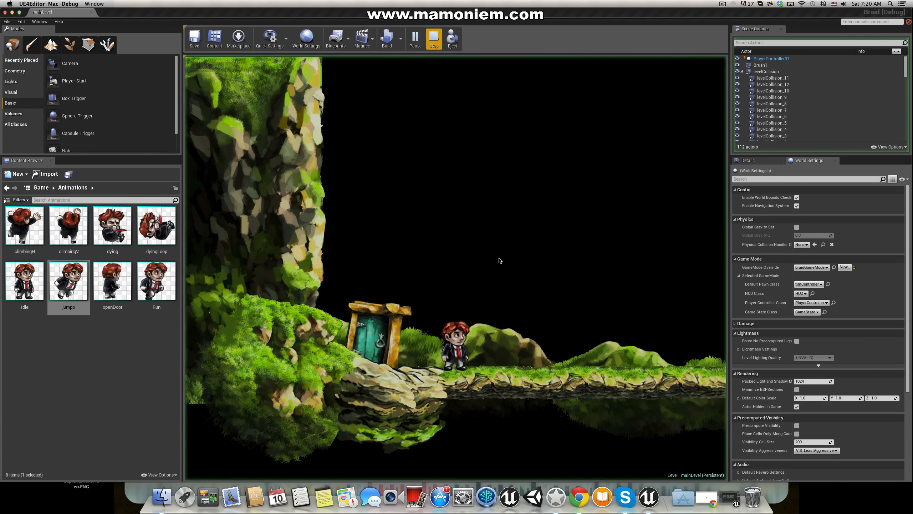
pyautogui.click(498, 261)
pyautogui.press('Right')
pyautogui.press('Left')
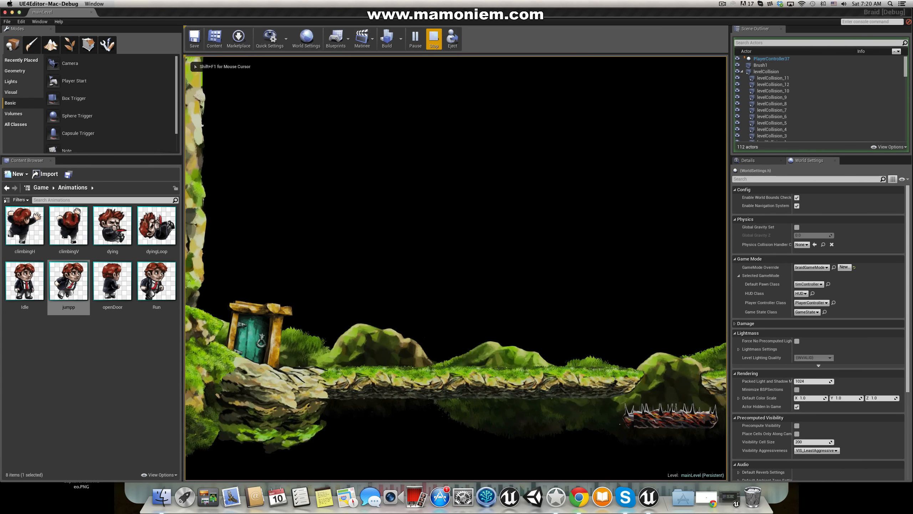
pyautogui.press('Right')
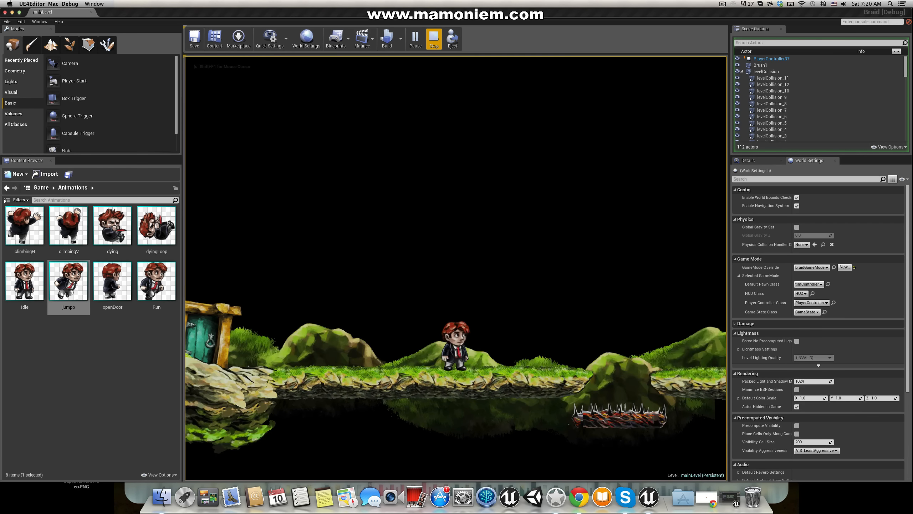
pyautogui.press('Left')
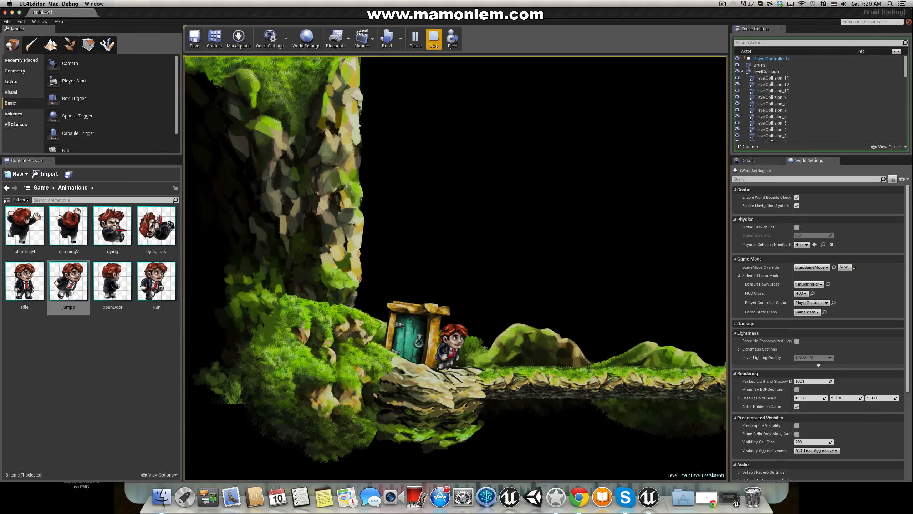
pyautogui.press('Right')
pyautogui.press('Left')
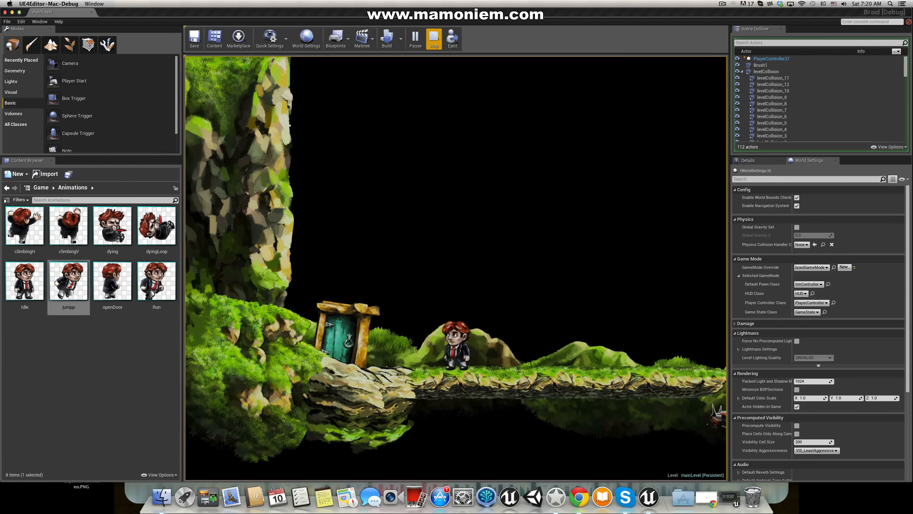
pyautogui.press('Right')
pyautogui.press('Left')
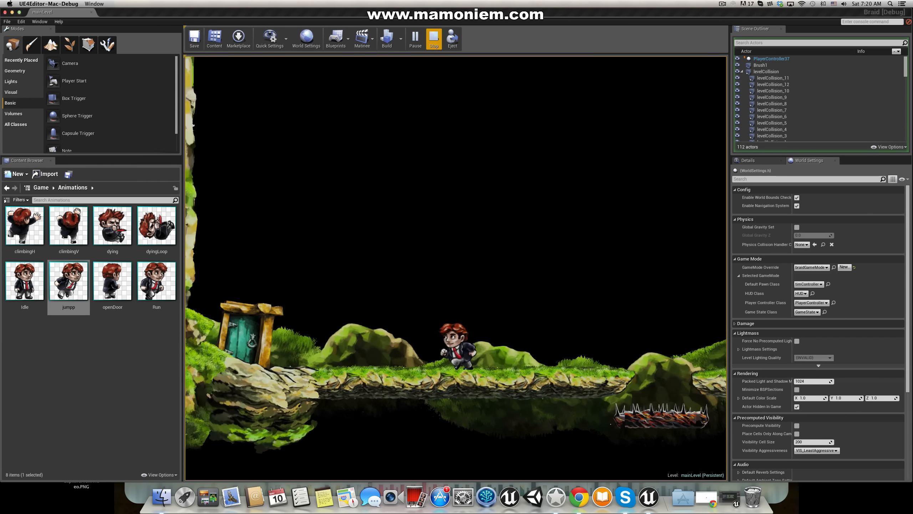
pyautogui.press('Right')
pyautogui.press('Left')
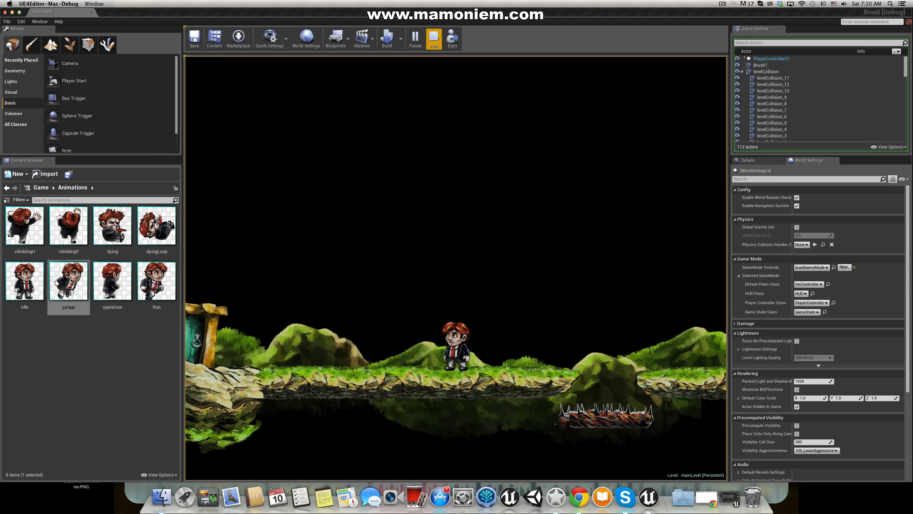
pyautogui.press('Escape')
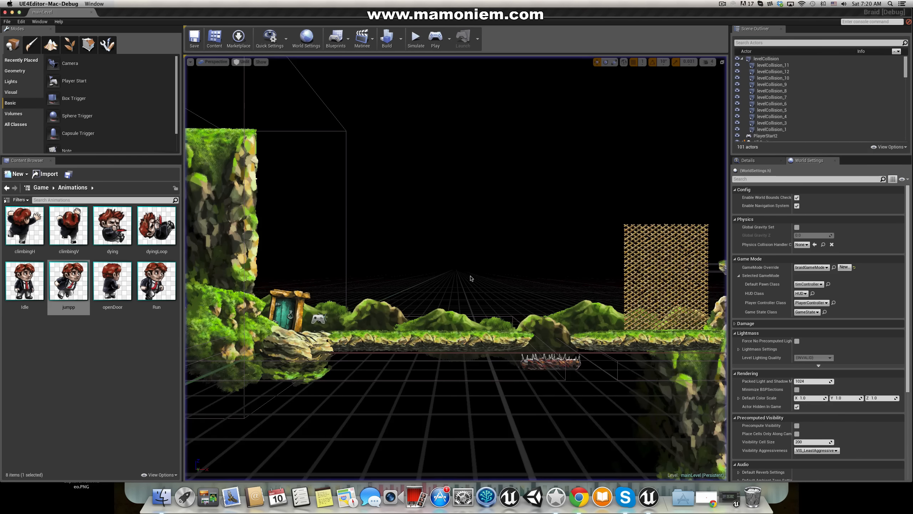
# Step: Reopen the timController graph and move the enabled keyPressed Set node slightly farther from the top Set Flipbook
pyautogui.click(730, 497)
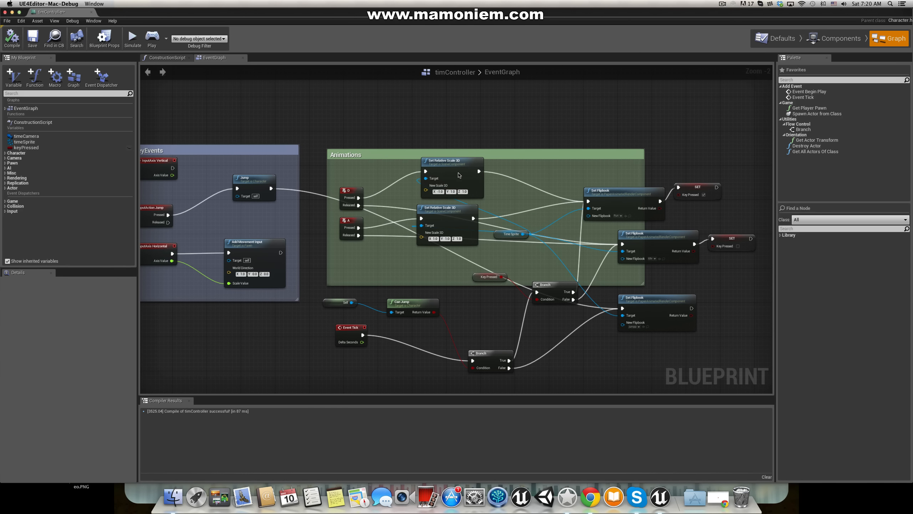
pyautogui.moveTo(696, 188); pyautogui.dragTo(709, 197)
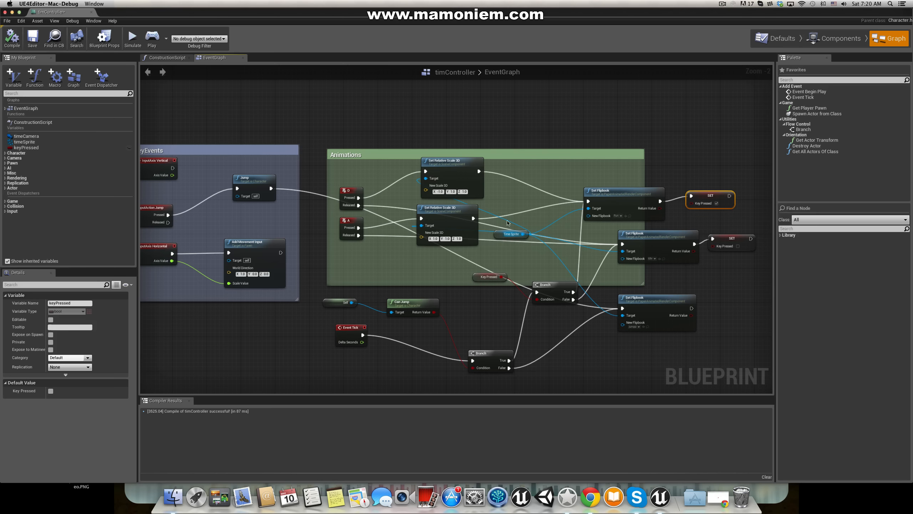
# Step: Rearrange the Animations nodes: Time Sprite above the D key event, both Set Relative Scale 3D nodes lower, and the top Set Flipbook slightly outward
pyautogui.moveTo(511, 234); pyautogui.dragTo(353, 177)
pyautogui.moveTo(453, 213); pyautogui.dragTo(449, 243)
pyautogui.moveTo(451, 161); pyautogui.dragTo(442, 177)
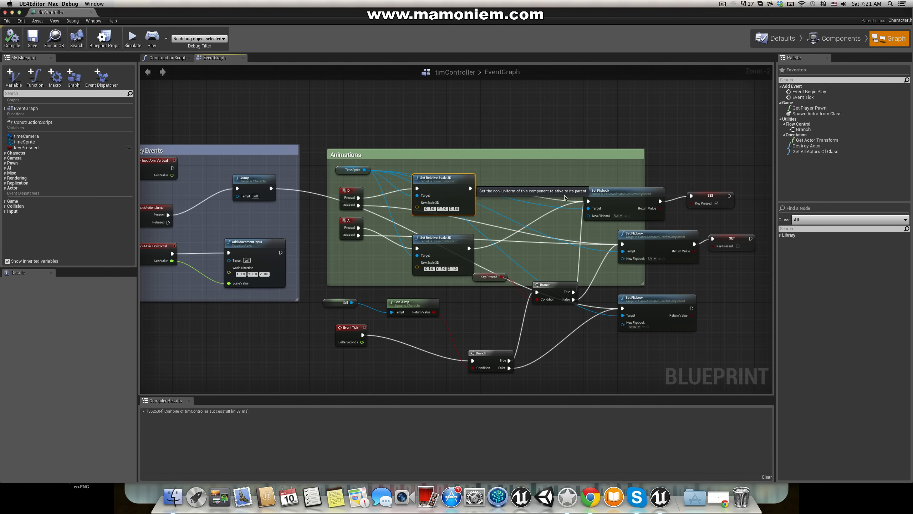
pyautogui.moveTo(611, 191); pyautogui.dragTo(620, 191)
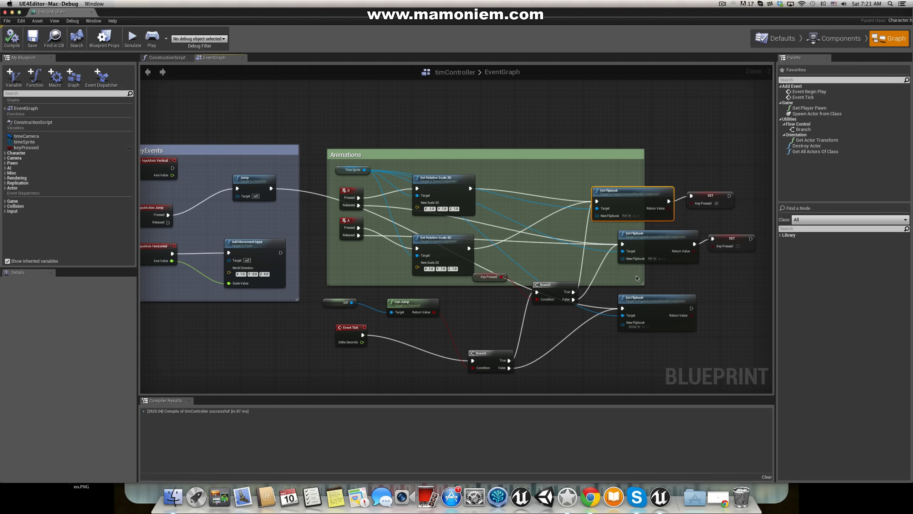
# Step: Enlarge the Animations comment box to enclose the Event Tick, Can Jump, Branch, Set Flipbook and keyPressed Set nodes
pyautogui.moveTo(641, 285); pyautogui.dragTo(747, 376)
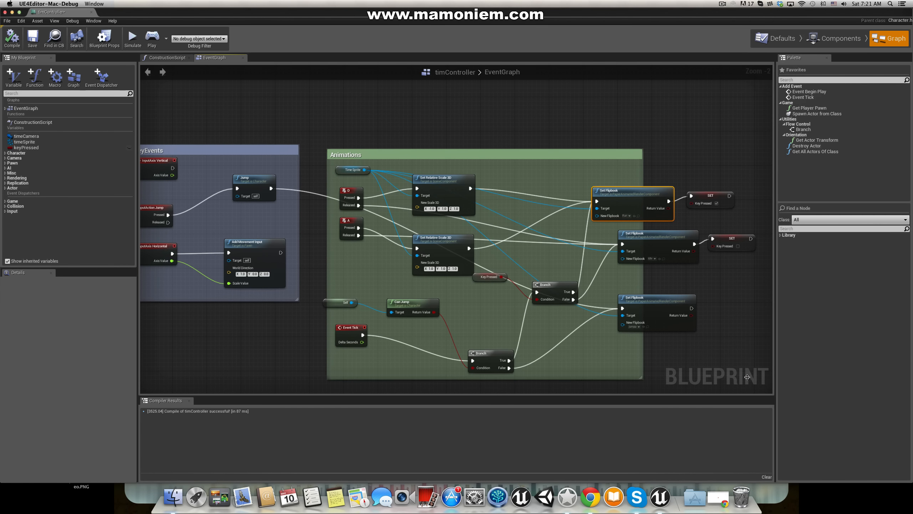
pyautogui.moveTo(576, 119); pyautogui.dragTo(496, 87, button='right')
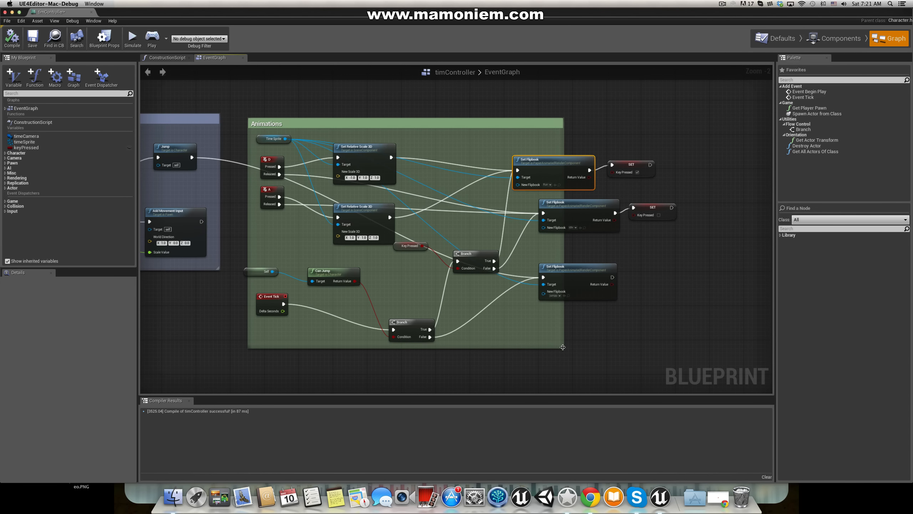
pyautogui.moveTo(563, 346); pyautogui.dragTo(697, 369)
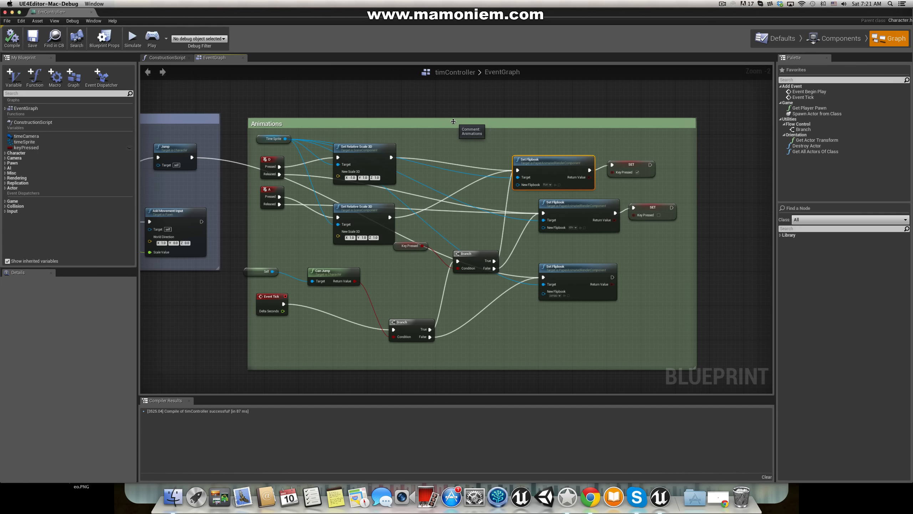
# Step: Select all the nodes in the Animations comment and shift them together slightly inward from its upper corner, leaving the comment box in place
pyautogui.moveTo(254, 133); pyautogui.dragTo(592, 346)
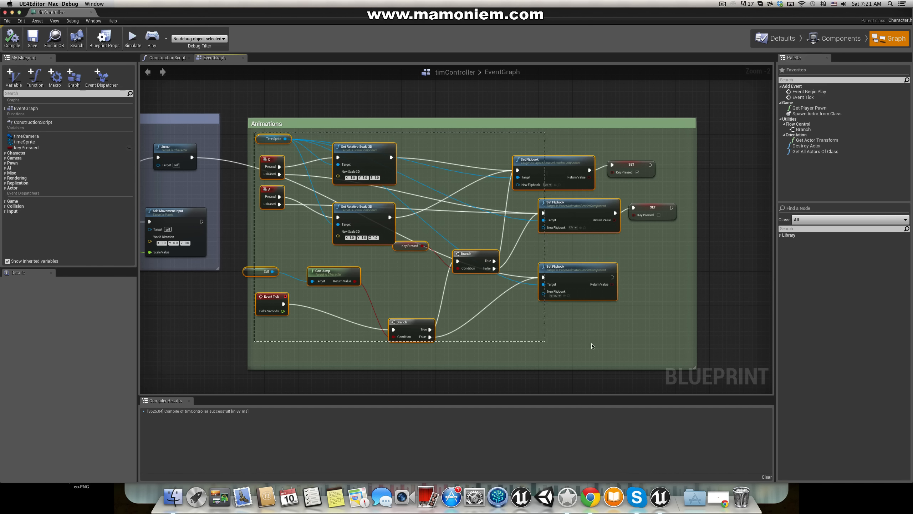
pyautogui.moveTo(657, 354); pyautogui.dragTo(658, 354)
pyautogui.moveTo(617, 165); pyautogui.dragTo(632, 167)
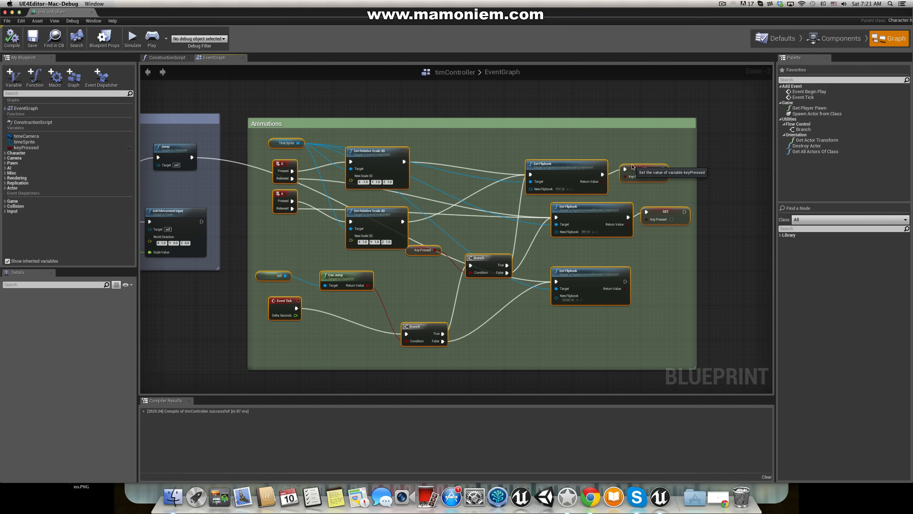
pyautogui.click(478, 97)
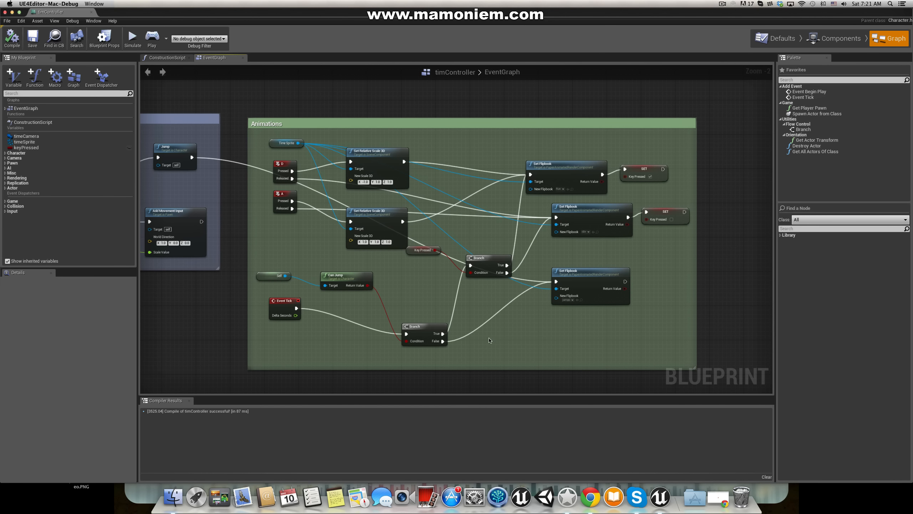
# Step: Switch to the level editor and examine the level from the door past the spikes and lattice to the cannon platform
pyautogui.click(12, 13)
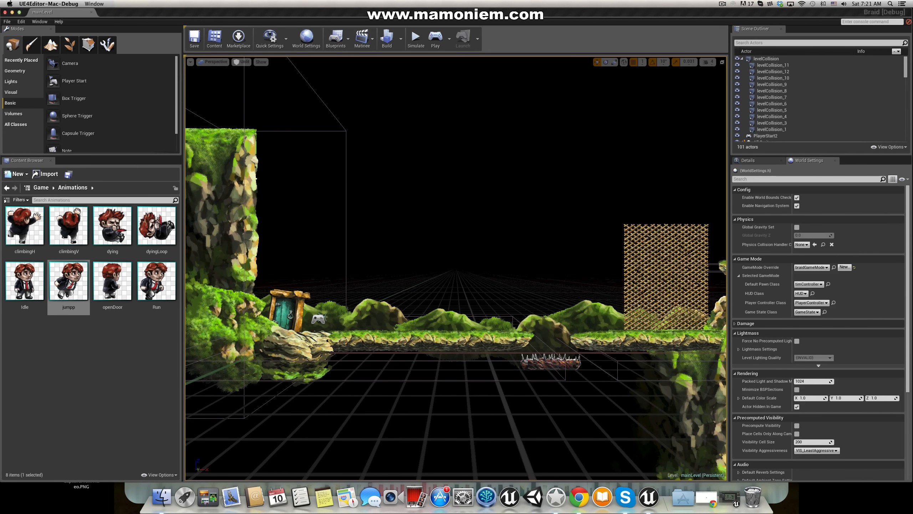
pyautogui.moveTo(456, 268)
pyautogui.mouseDown(button='right')
pyautogui.moveTo(420, 266)
pyautogui.moveTo(459, 267)
pyautogui.mouseUp(button='right')
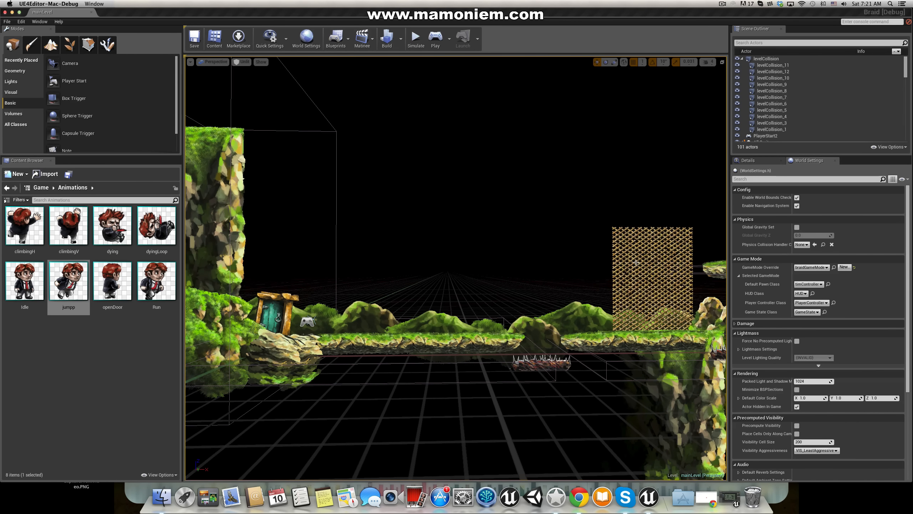
pyautogui.moveTo(530, 250); pyautogui.dragTo(604, 252, button='right')
pyautogui.press('w')
pyautogui.moveTo(516, 325); pyautogui.dragTo(516, 312, button='right')
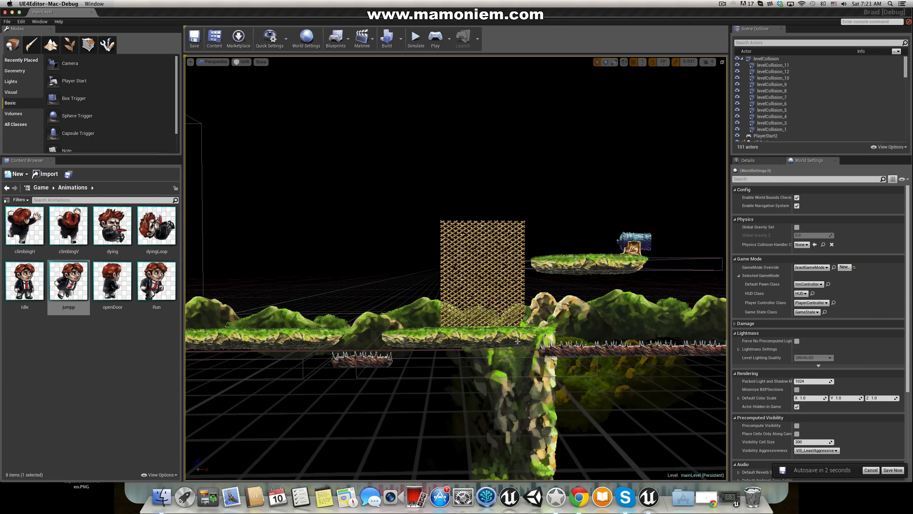
pyautogui.press('d')
pyautogui.moveTo(517, 341); pyautogui.dragTo(450, 233, button='right')
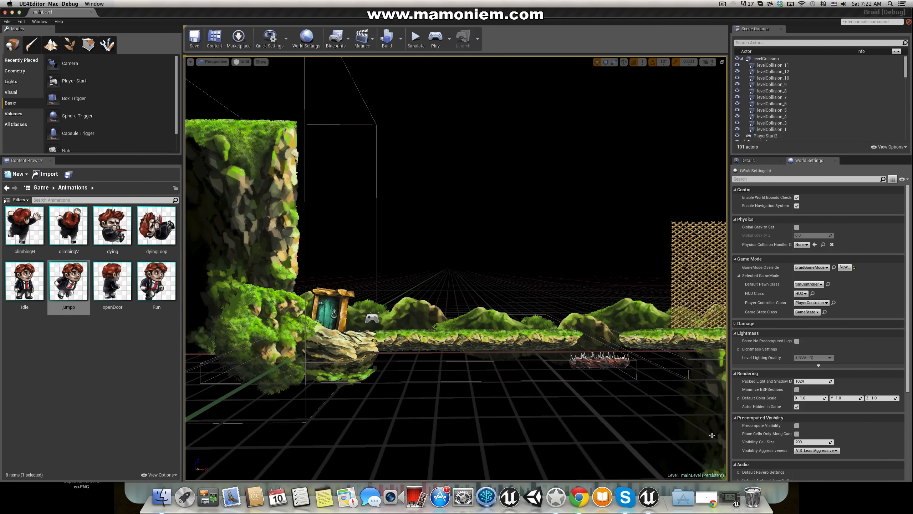
# Step: Reopen timController in its components view and review the CharacterMovement settings and the character's capsule
pyautogui.click(733, 499)
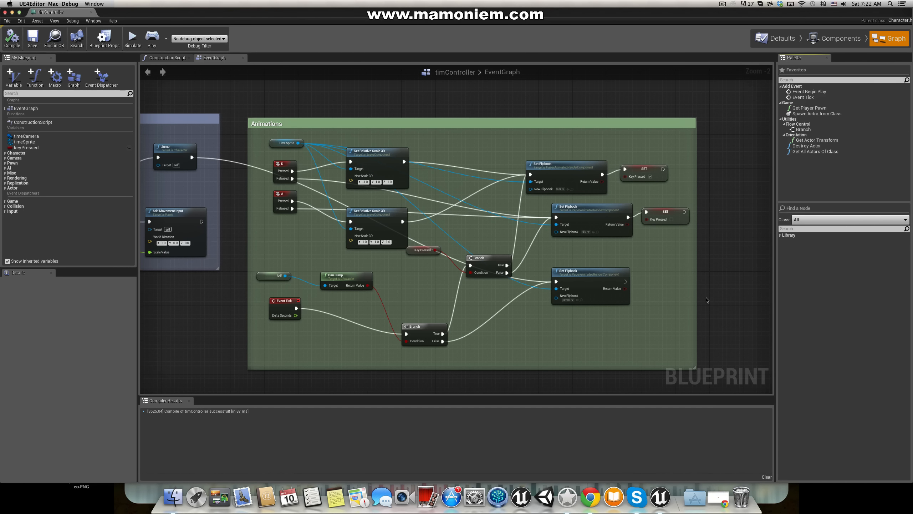
pyautogui.click(834, 39)
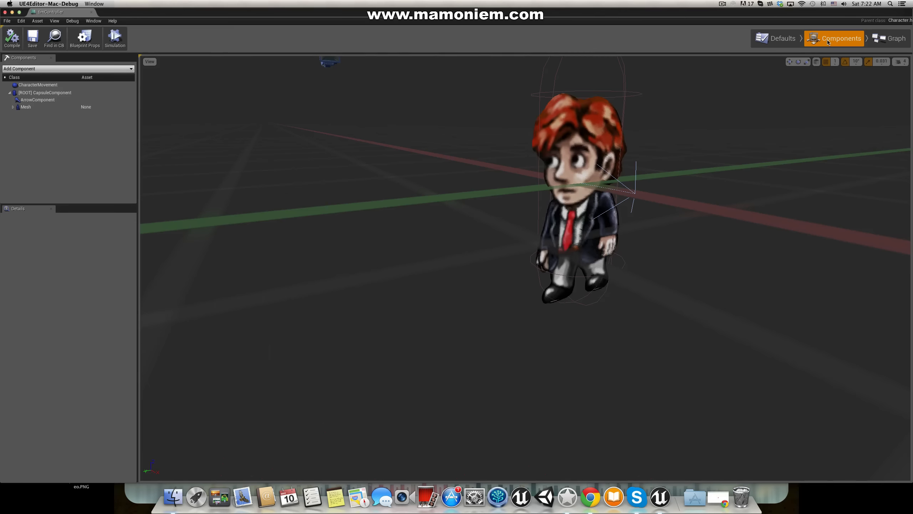
pyautogui.click(37, 85)
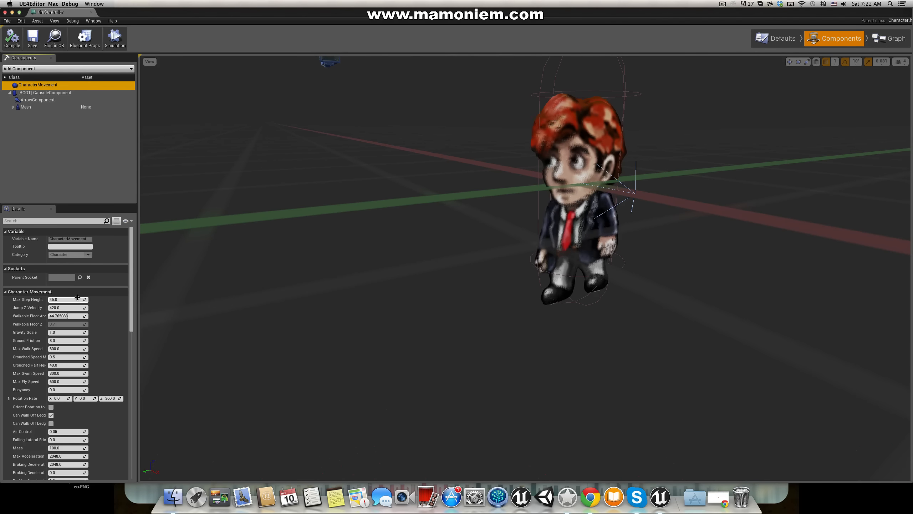
pyautogui.moveTo(132, 274); pyautogui.dragTo(134, 286)
pyautogui.scroll(-5, 129, 254)
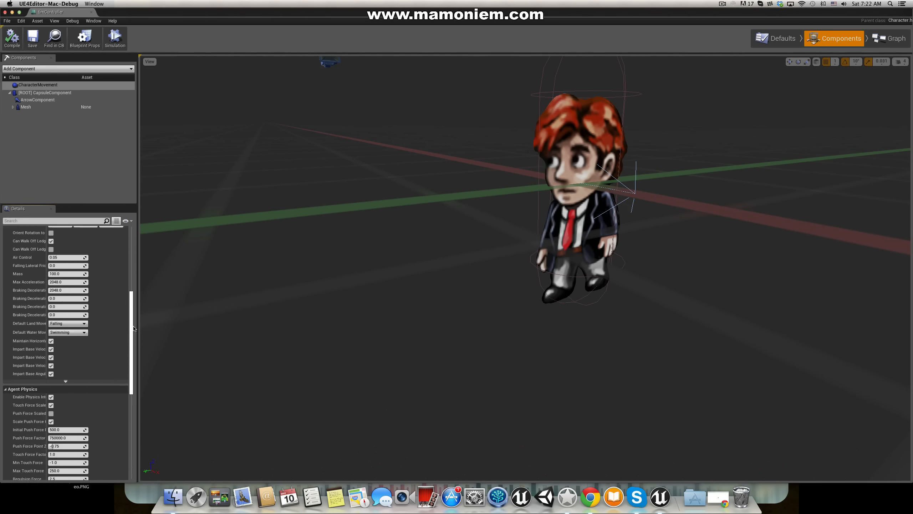
pyautogui.scroll(5, 130, 253)
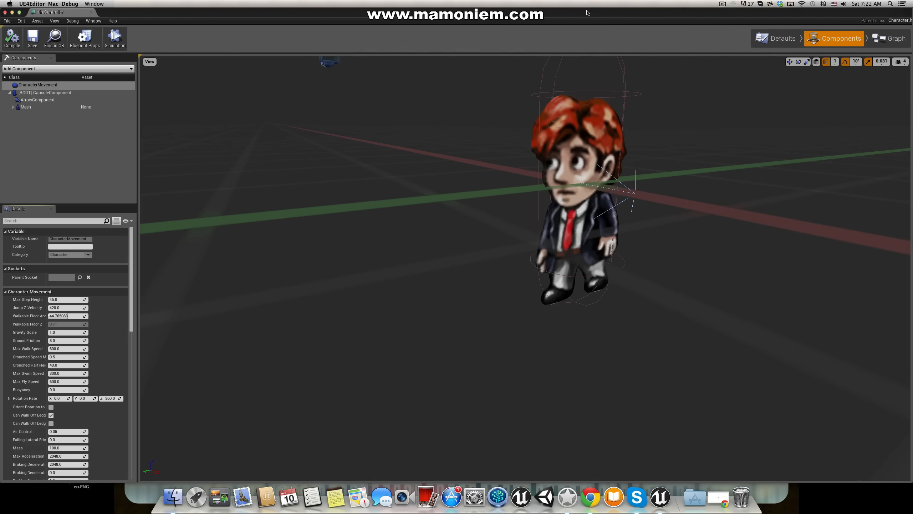
pyautogui.scroll(-5, 537, 167)
pyautogui.moveTo(537, 216); pyautogui.dragTo(506, 144, button='right')
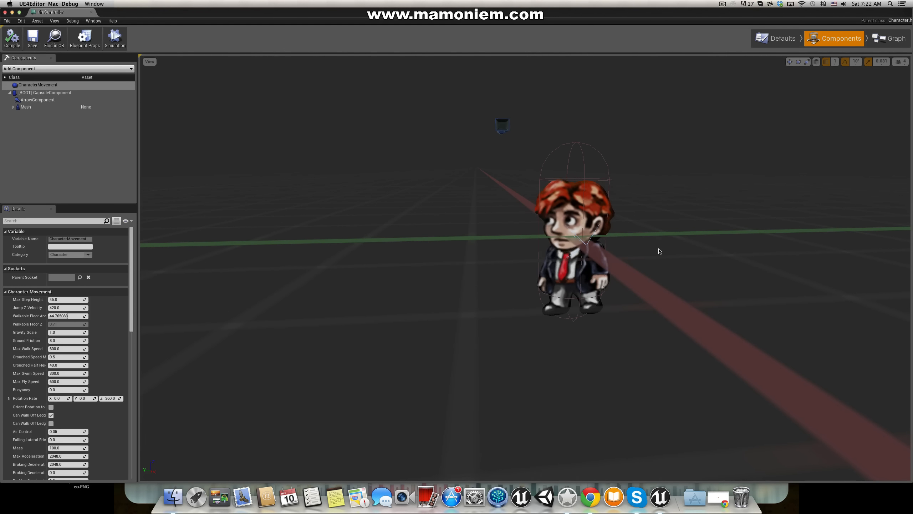
# Step: Reduce the CapsuleComponent's half height so the capsule fits the character sprite more closely
pyautogui.click(64, 85)
pyautogui.click(63, 93)
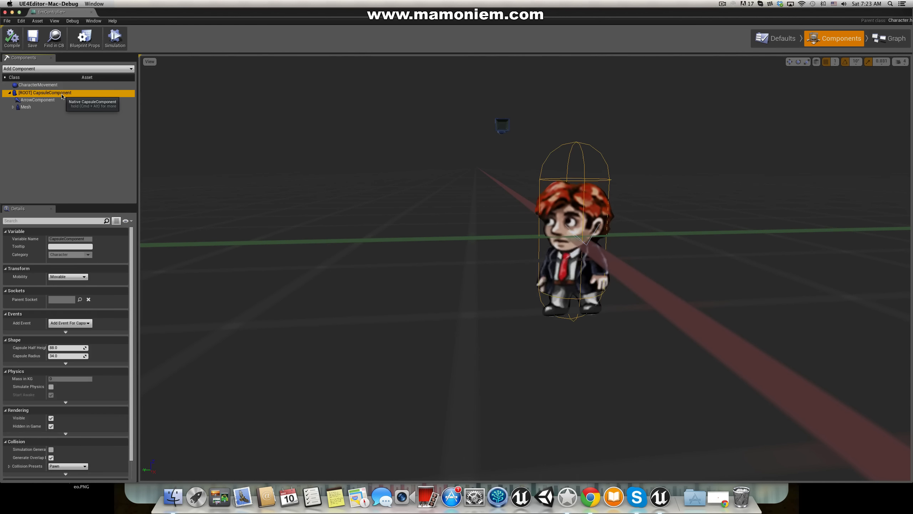
pyautogui.click(68, 347)
pyautogui.write('4')
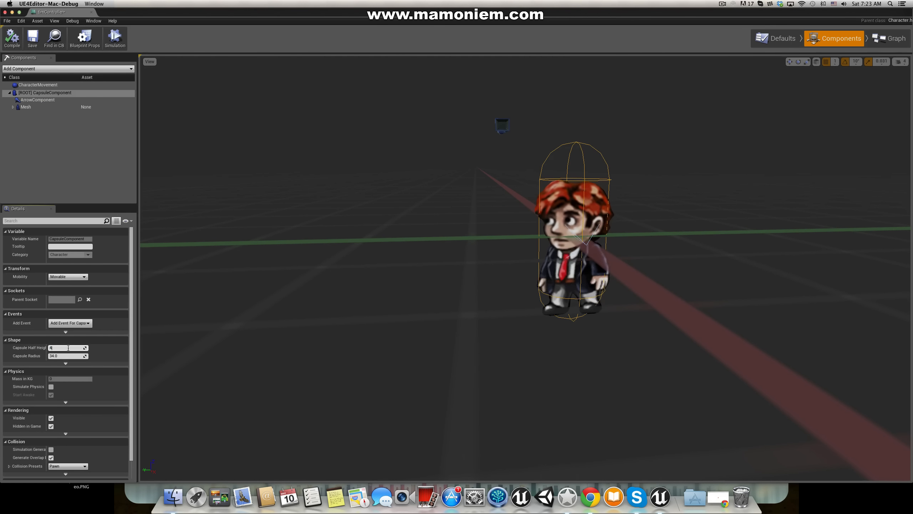
pyautogui.write('4')
pyautogui.press('Return')
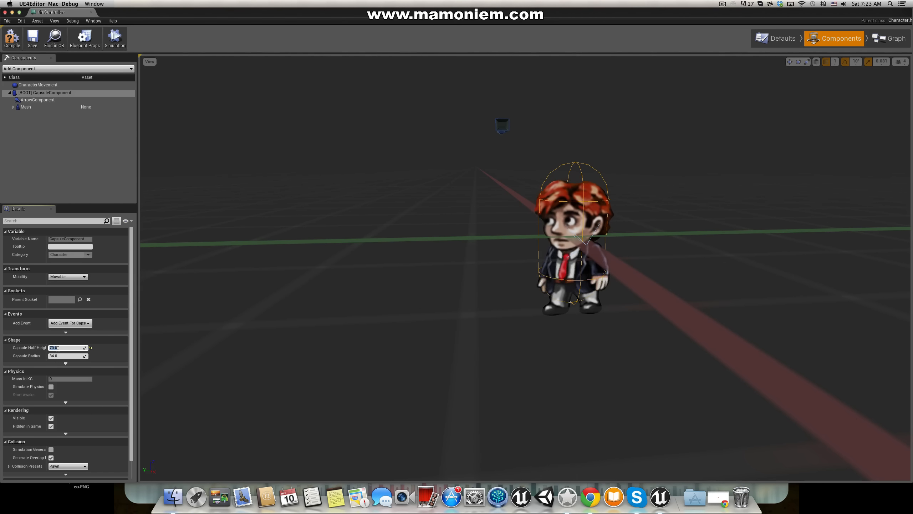
# Step: Raise timeSprite to a Z location of about 1.54 so its feet meet the capsule's base, and compile and save the blueprint
pyautogui.click(595, 287)
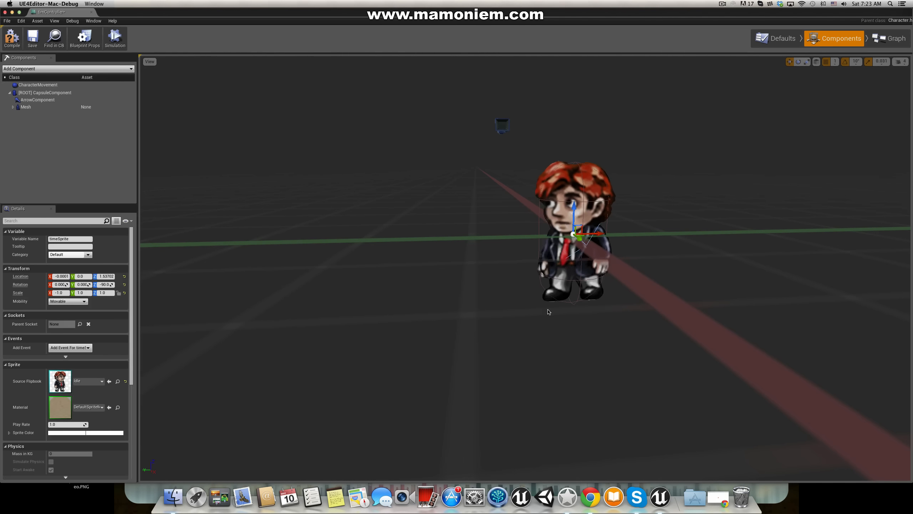
pyautogui.click(32, 37)
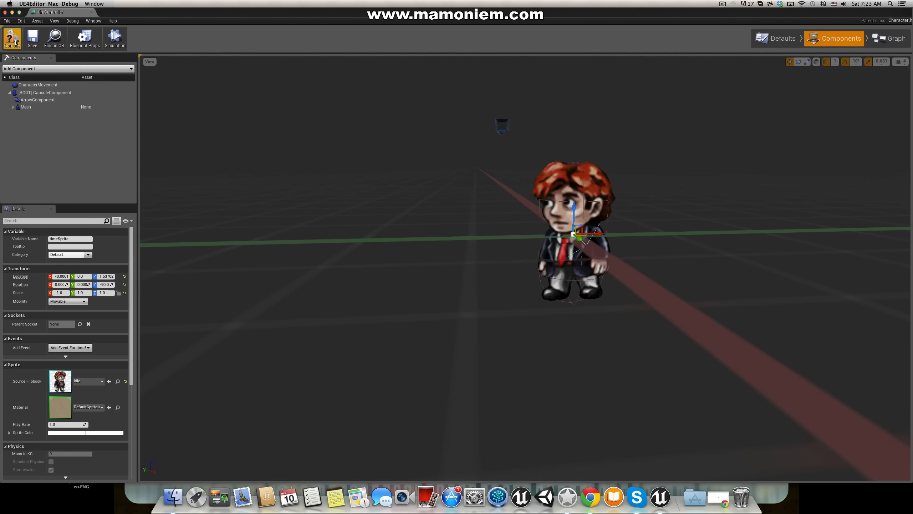
# Step: Play the level from the level editor to test running and jumping in both directions, and stop the session
pyautogui.click(12, 11)
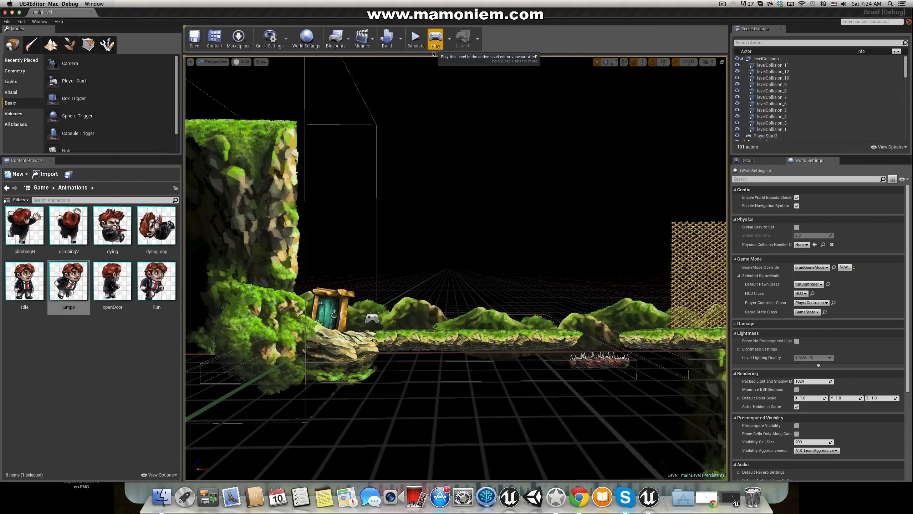
pyautogui.click(433, 52)
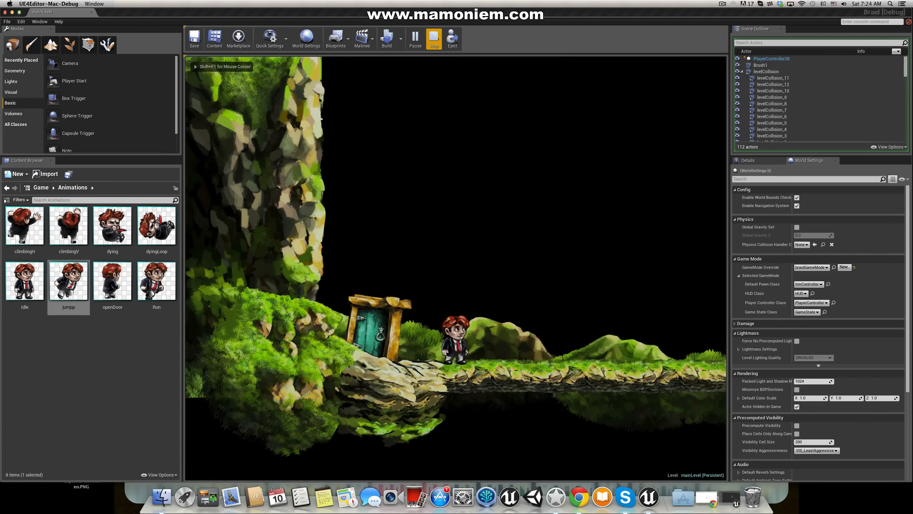
pyautogui.press('Right')
pyautogui.press('space')
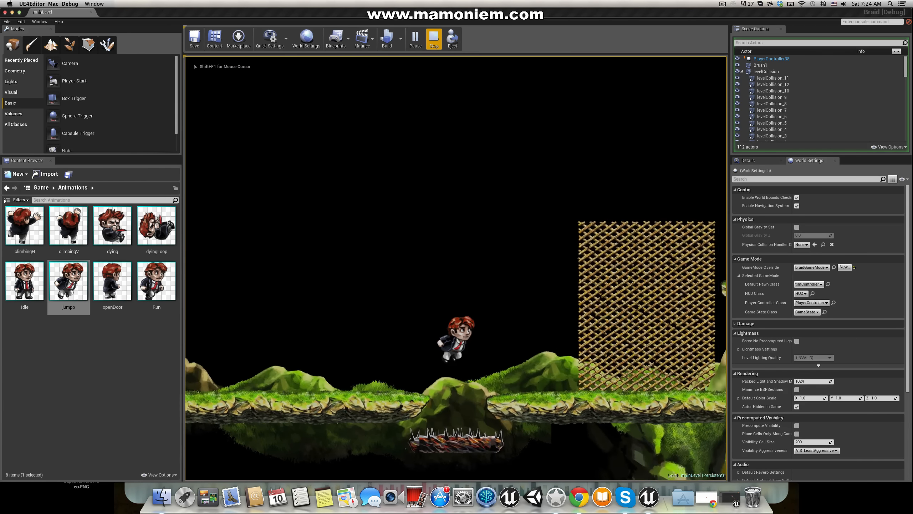
pyautogui.press('Left')
pyautogui.press('space')
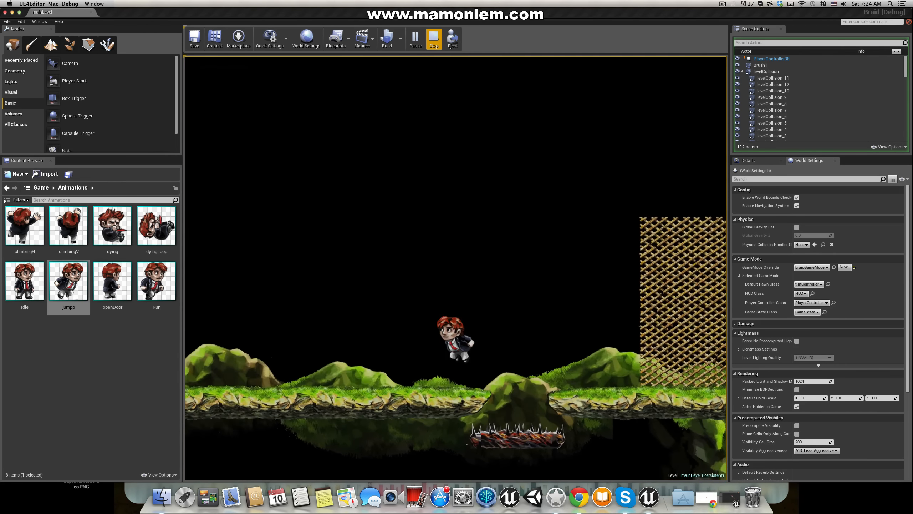
pyautogui.press('Escape')
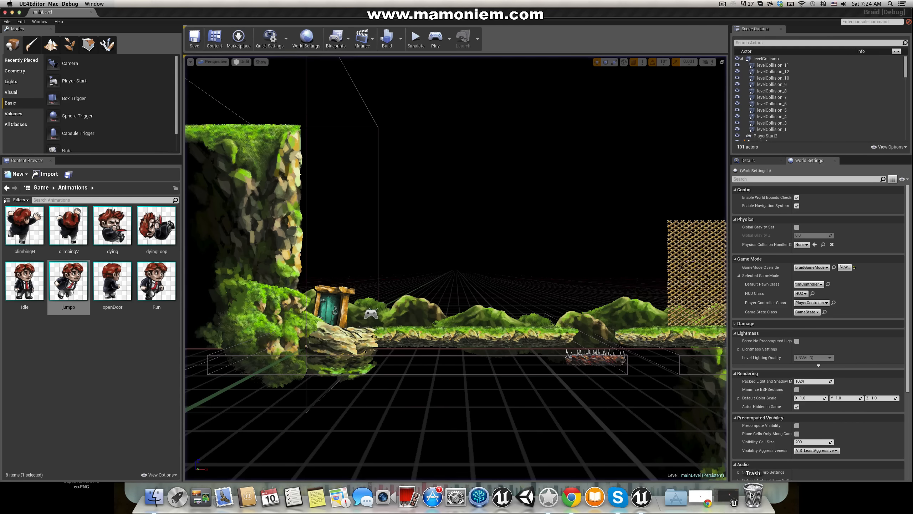
# Step: Reopen timController, set the CharacterMovement Jump Z Velocity to 200, and compile and save the blueprint
pyautogui.click(731, 497)
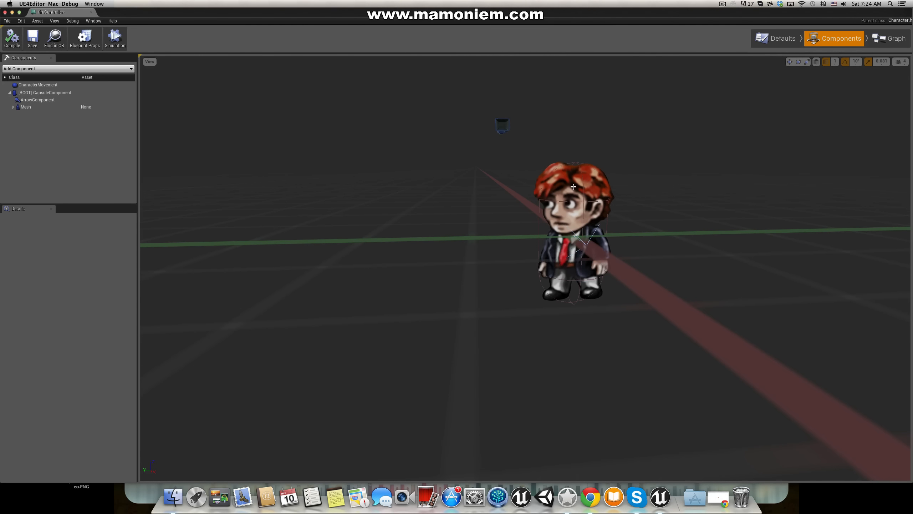
pyautogui.click(53, 85)
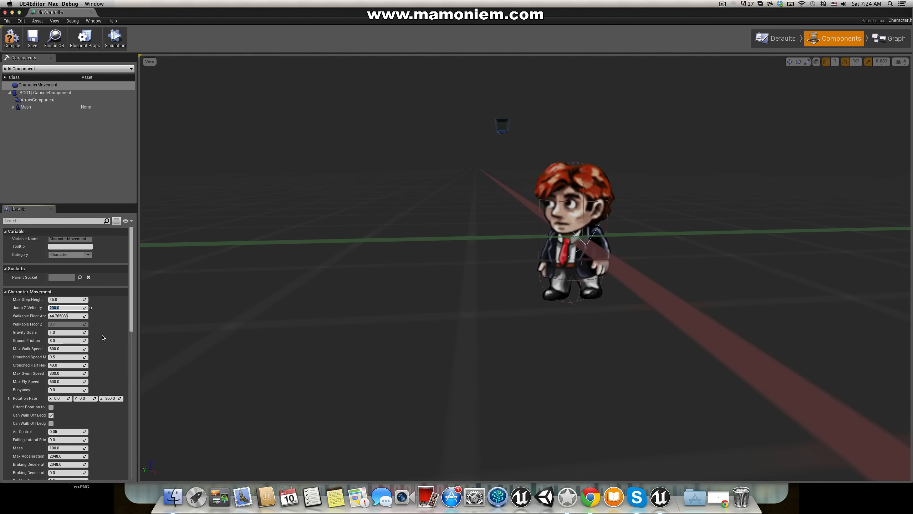
pyautogui.click(32, 41)
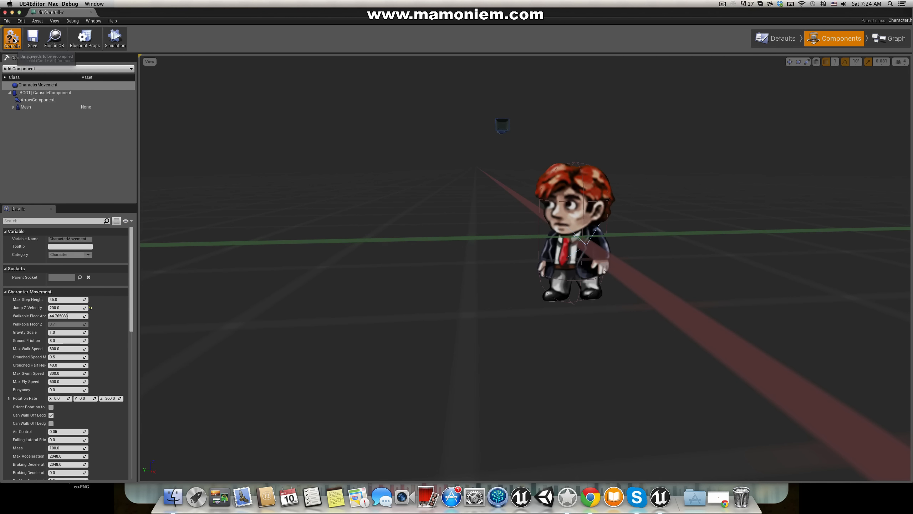
pyautogui.click(13, 28)
# Step: Return to the level editor, play the level to test running and jumping in both directions, and stop the session
pyautogui.click(13, 12)
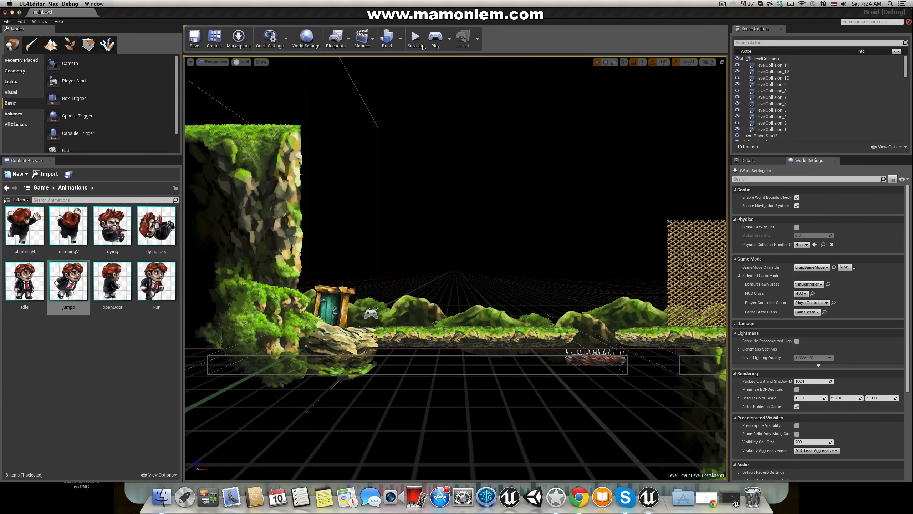
pyautogui.press('Right')
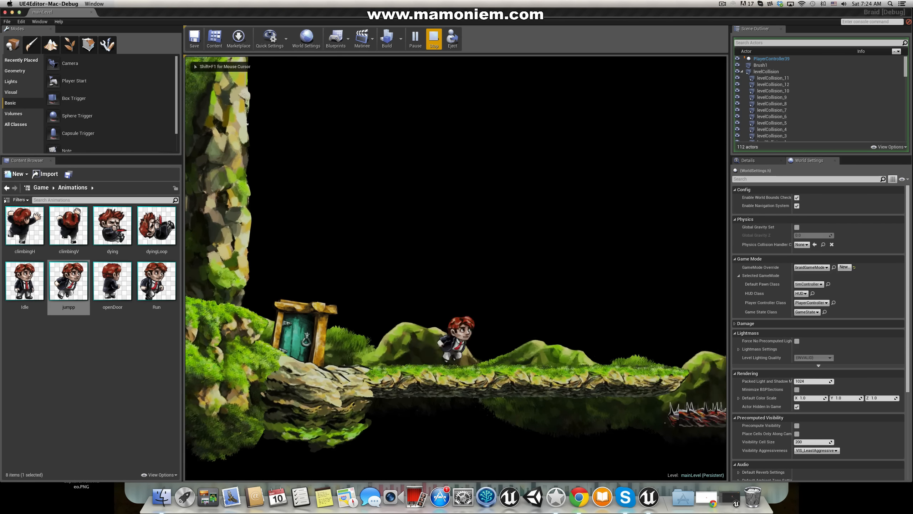
pyautogui.press('Left')
pyautogui.press('Right')
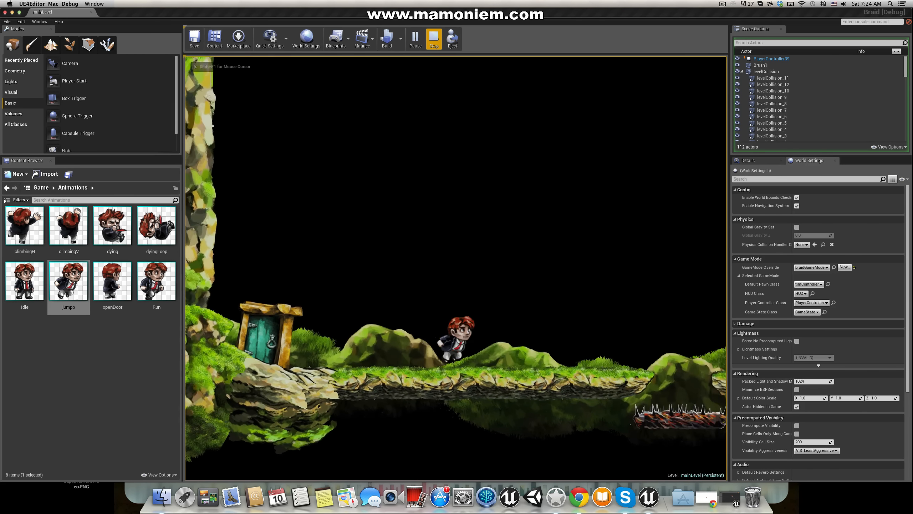
pyautogui.press('Left')
pyautogui.press('Right')
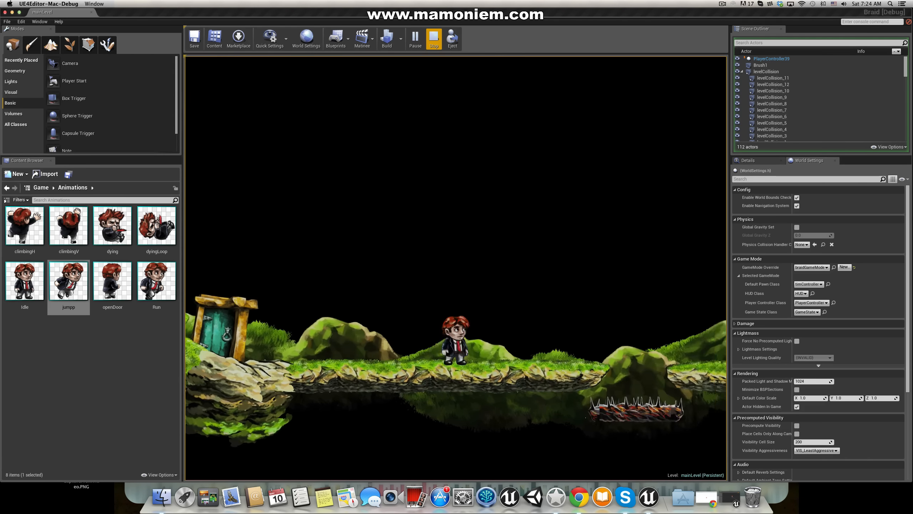
pyautogui.press('Left')
pyautogui.press('Right')
pyautogui.press('Left')
pyautogui.press('space')
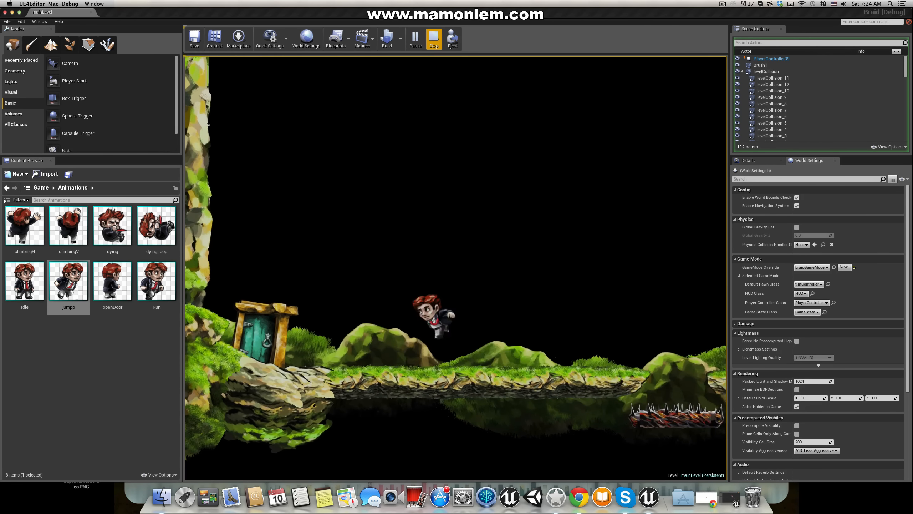
pyautogui.press('Right')
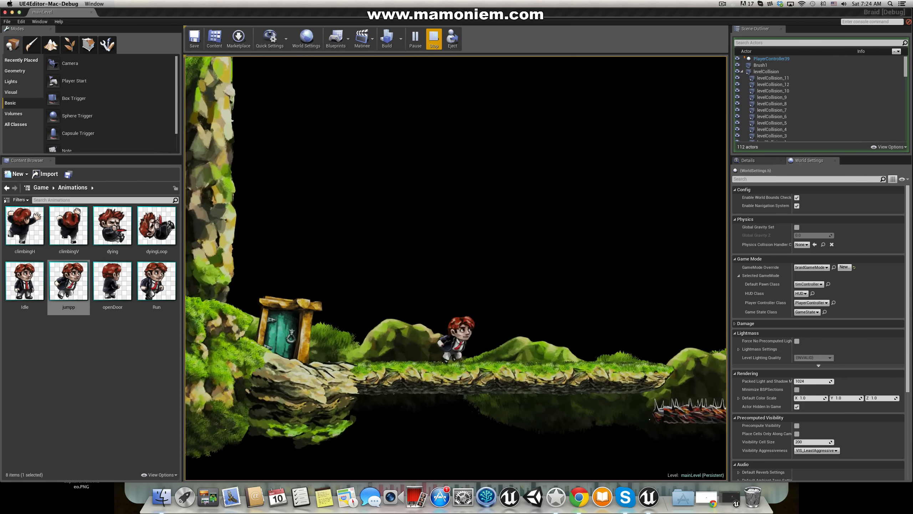
pyautogui.press('Escape')
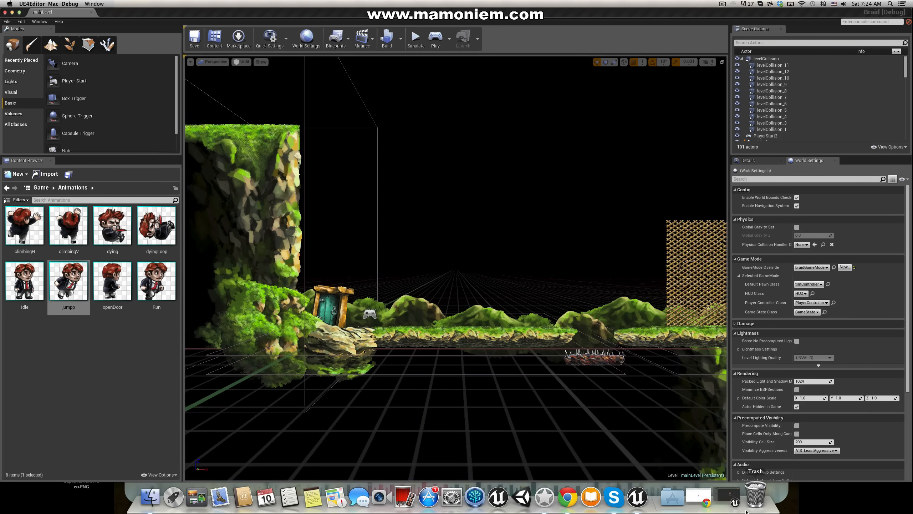
# Step: Reopen the timController blueprint, set the CharacterMovement Jump Z Velocity to 300, and compile the blueprint
pyautogui.click(730, 497)
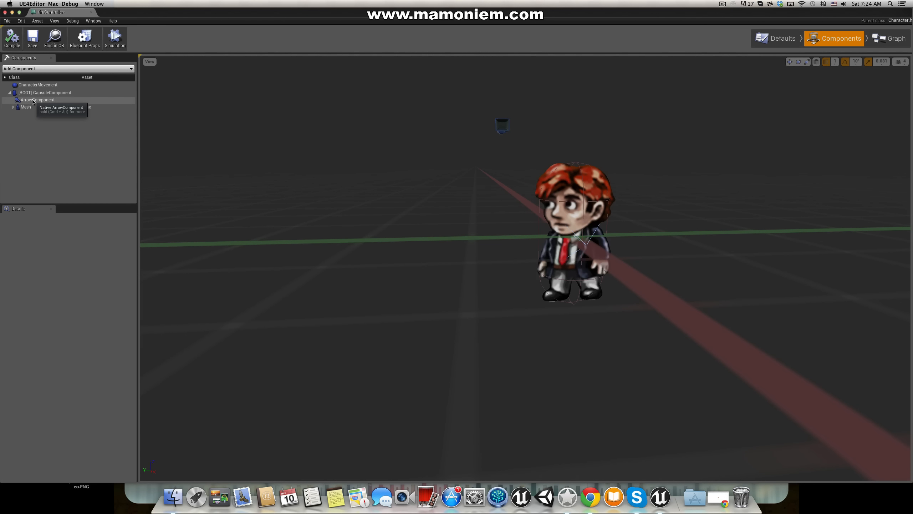
pyautogui.click(31, 87)
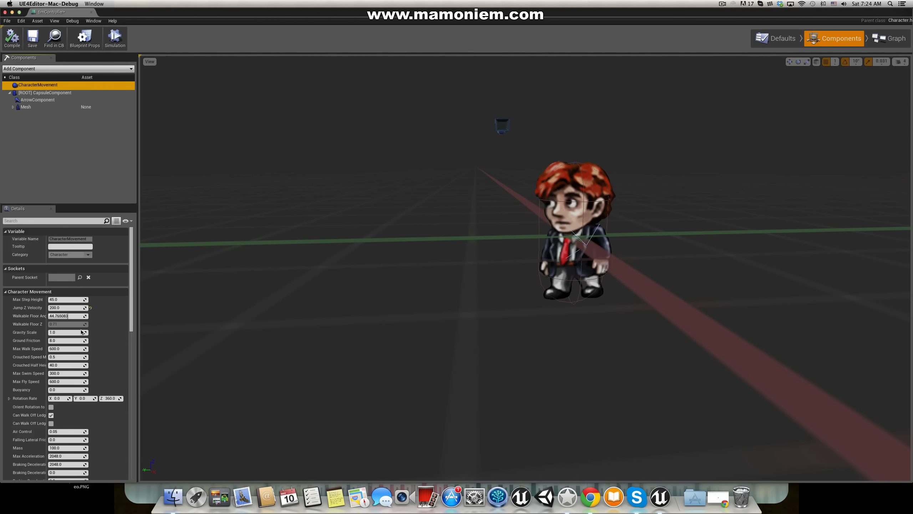
pyautogui.click(61, 308)
pyautogui.write('300')
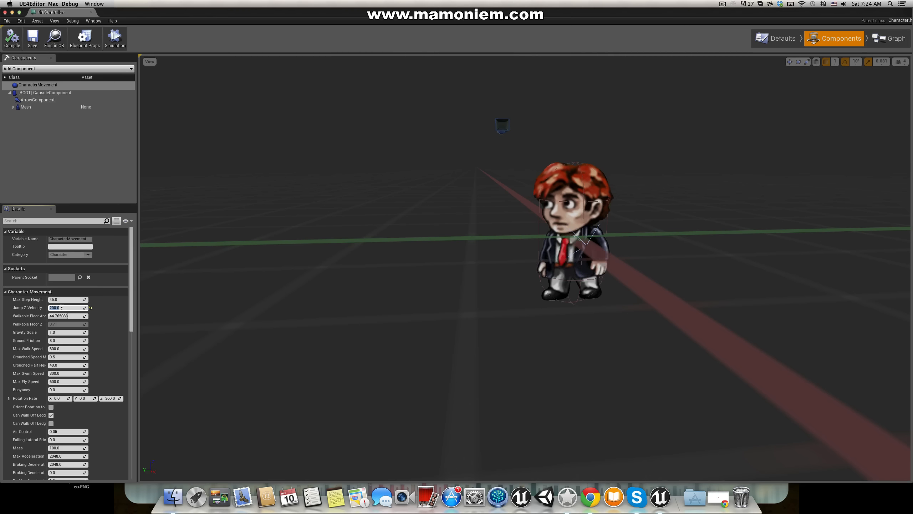
pyautogui.press('Return')
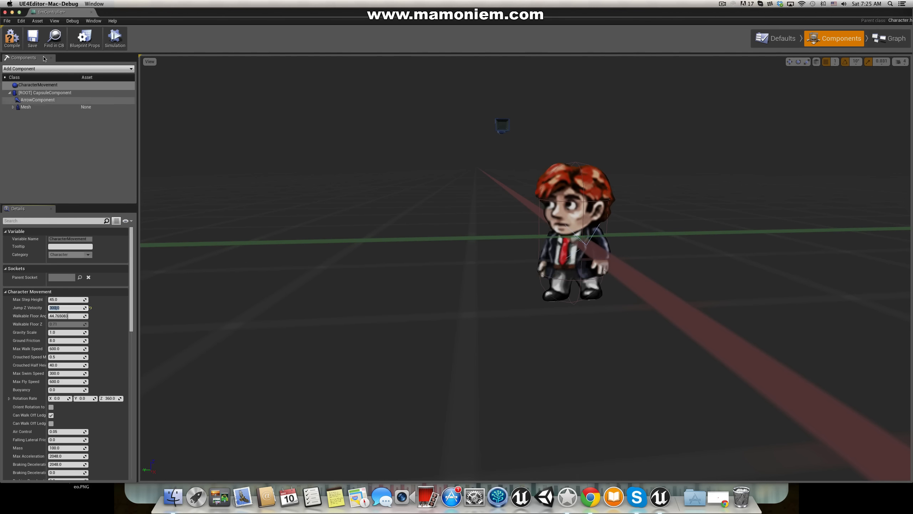
pyautogui.click(11, 36)
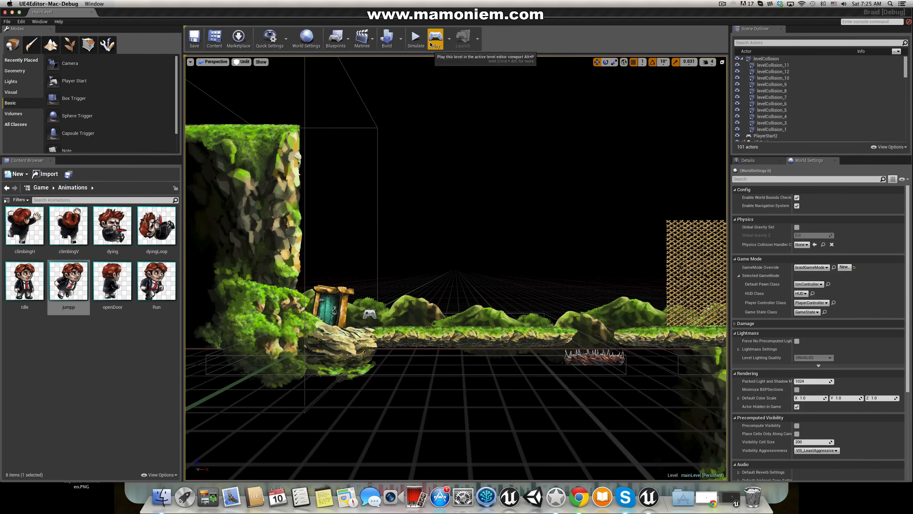
# Step: Play the level again and test the higher jump by repeatedly running and jumping both ways between the door and the spikes
pyautogui.click(433, 39)
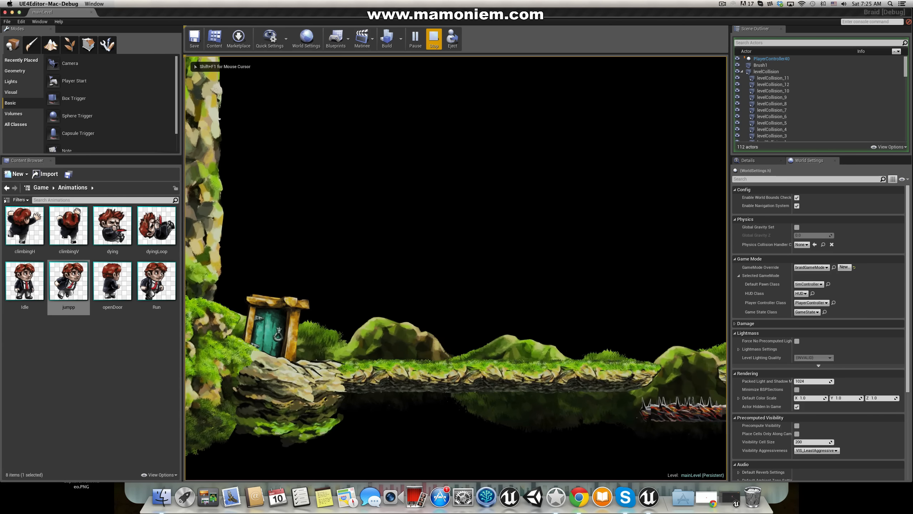
pyautogui.press('d')
pyautogui.press('a')
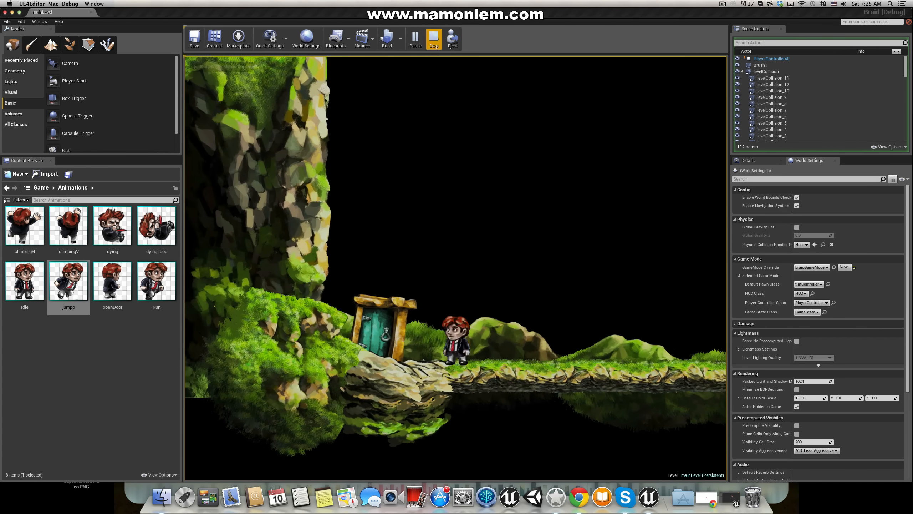
pyautogui.press('d')
pyautogui.press('space')
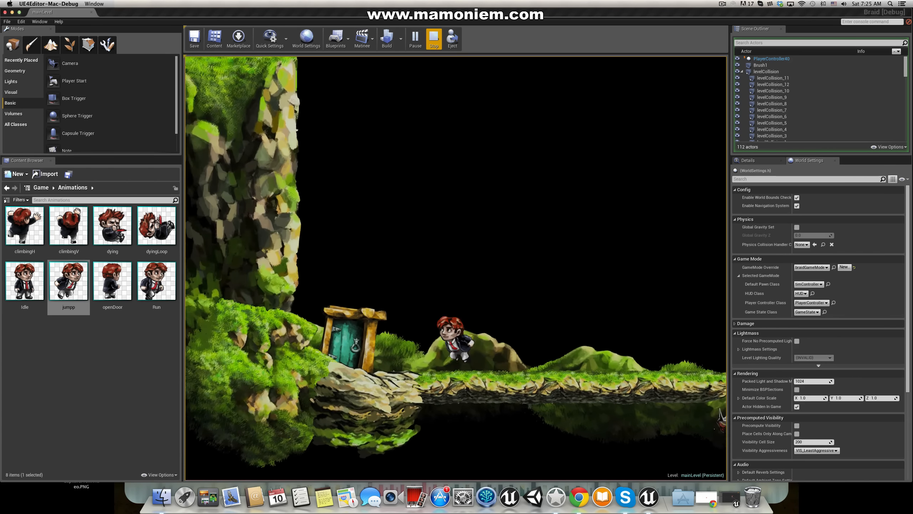
pyautogui.press('d')
pyautogui.press('space')
pyautogui.press('space')
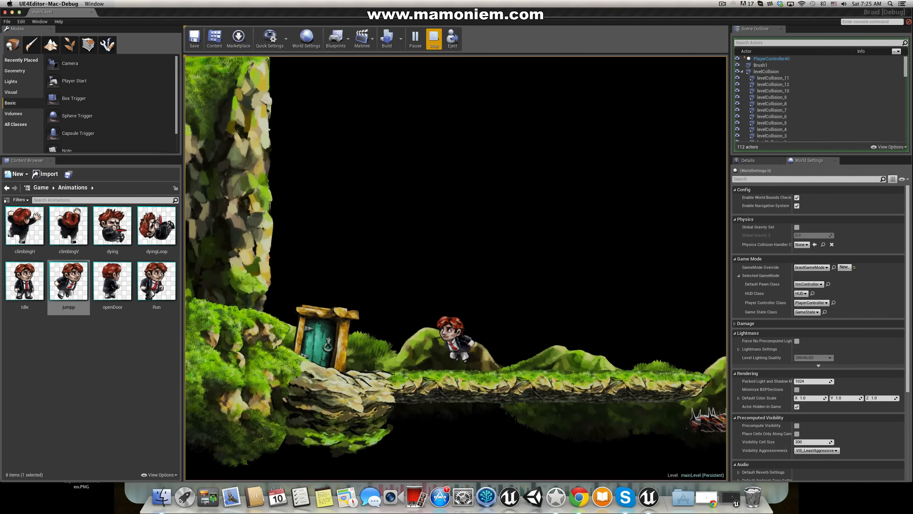
pyautogui.press('d')
pyautogui.press('a')
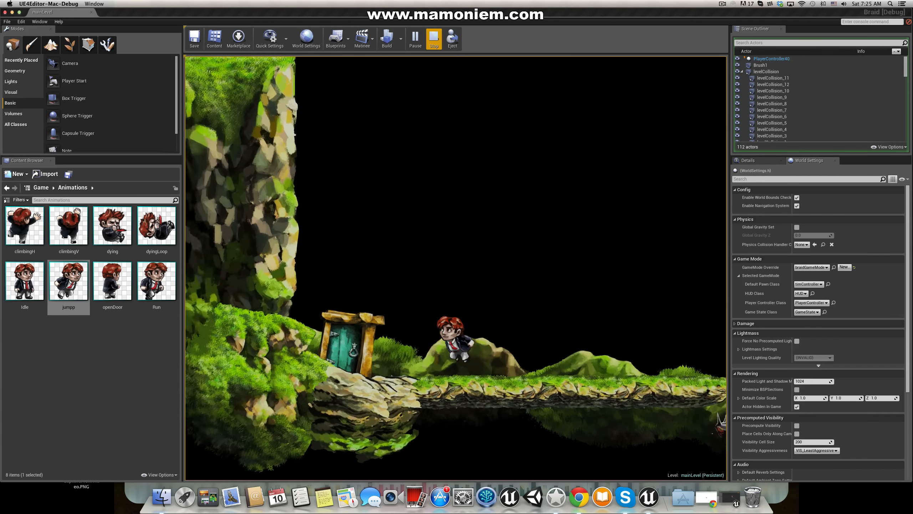
pyautogui.press('d')
pyautogui.press('space')
pyautogui.press('d')
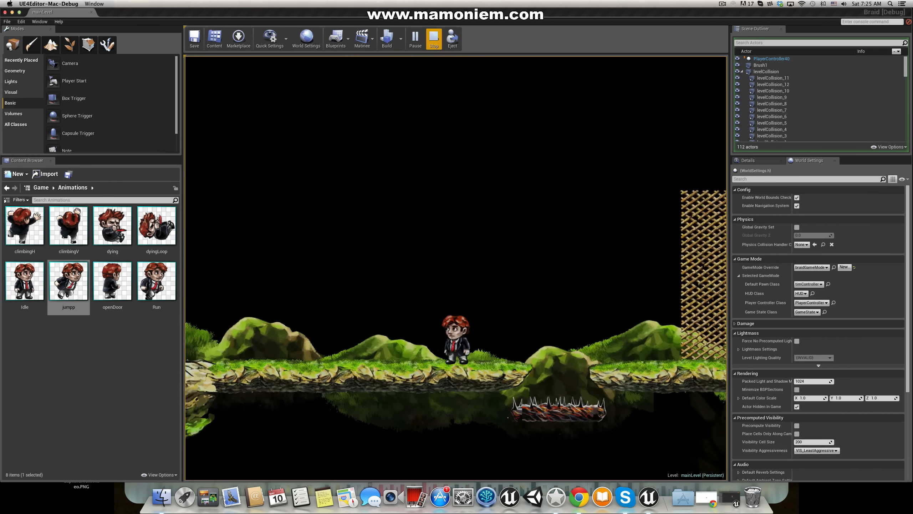
pyautogui.press('a')
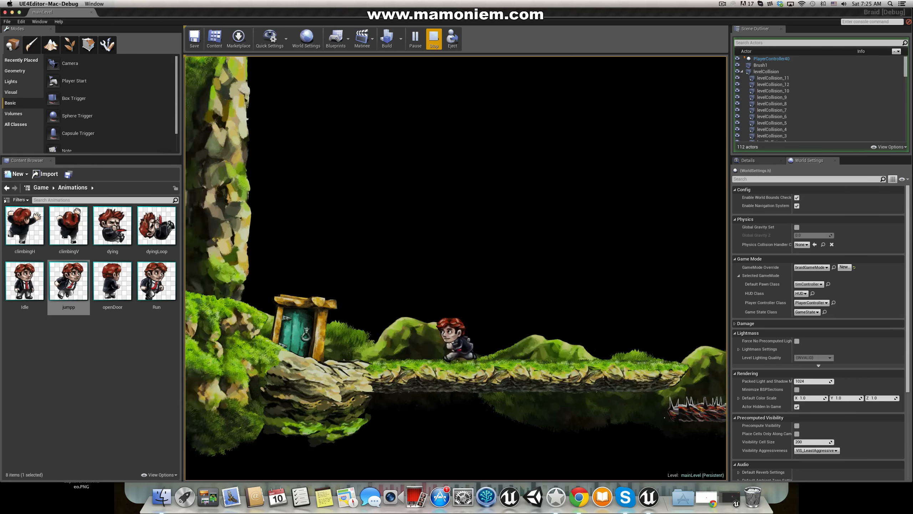
pyautogui.press('d')
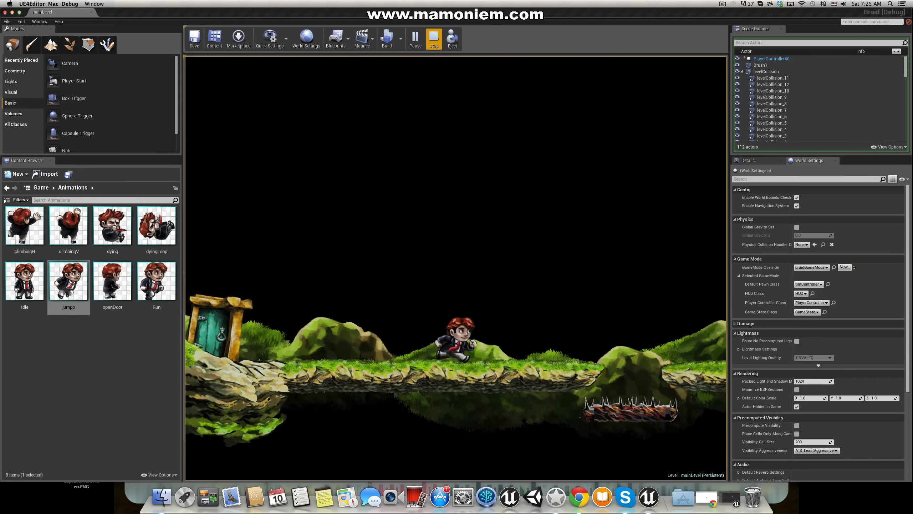
pyautogui.press('a')
pyautogui.press('d')
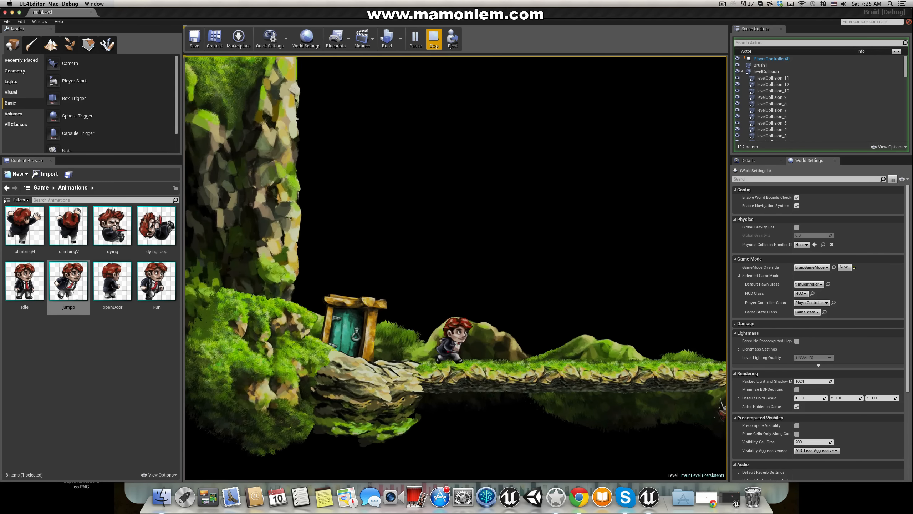
pyautogui.press('a')
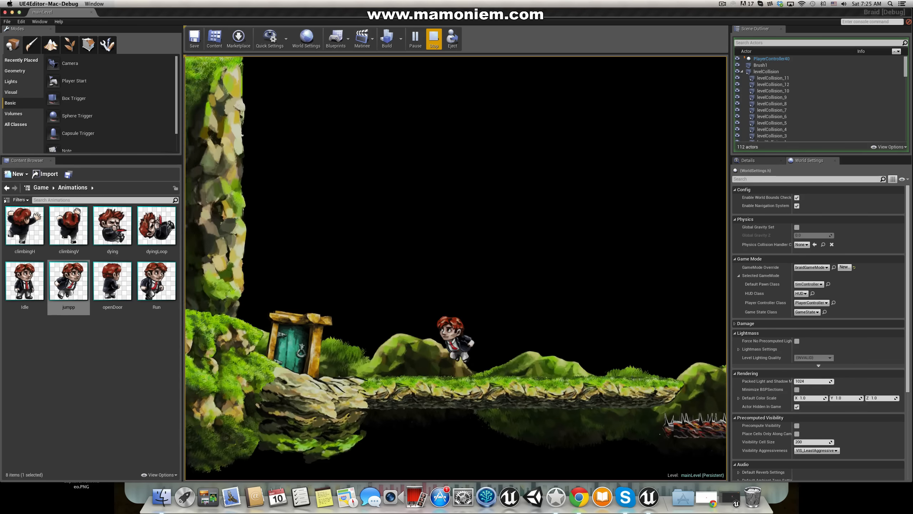
pyautogui.press('d')
pyautogui.press('a')
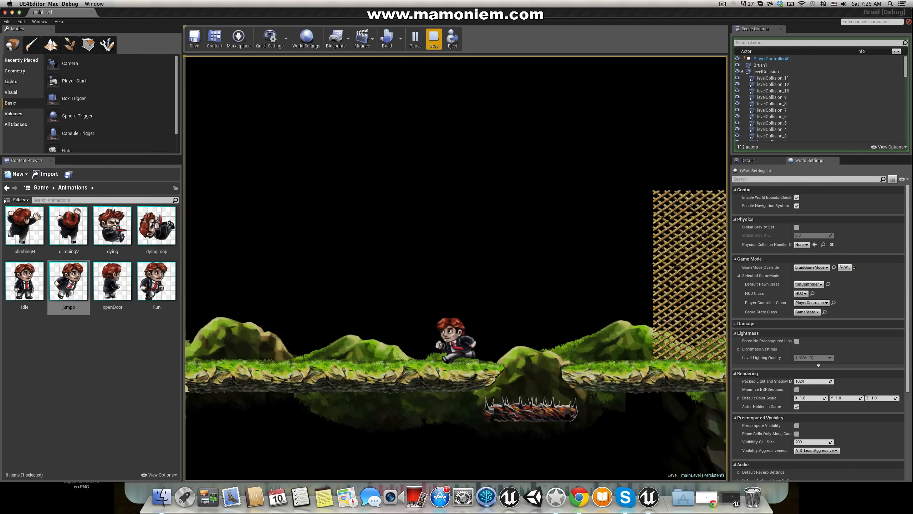
pyautogui.press('space')
pyautogui.press('d')
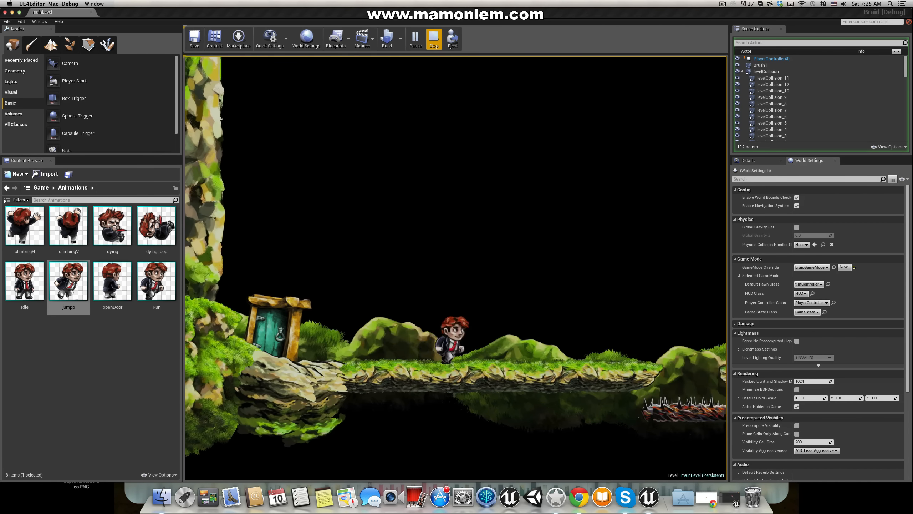
pyautogui.press('a')
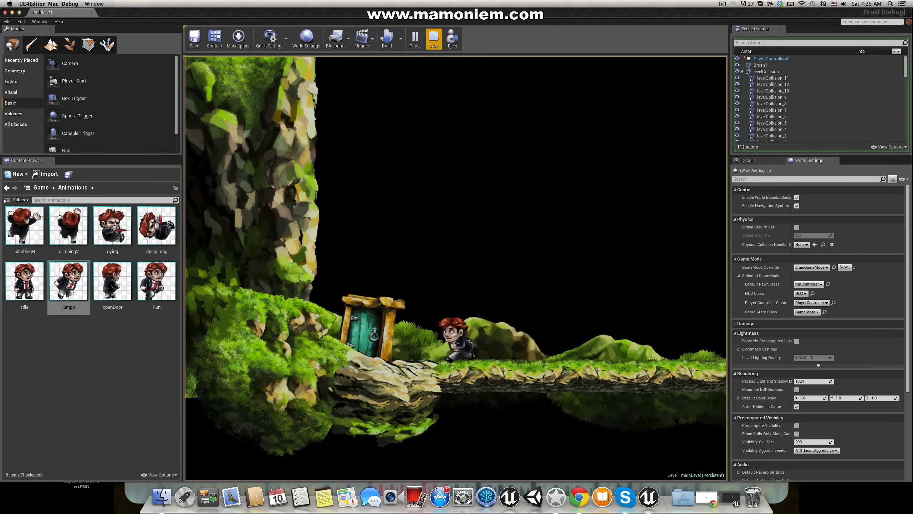
pyautogui.press('d')
pyautogui.press('space')
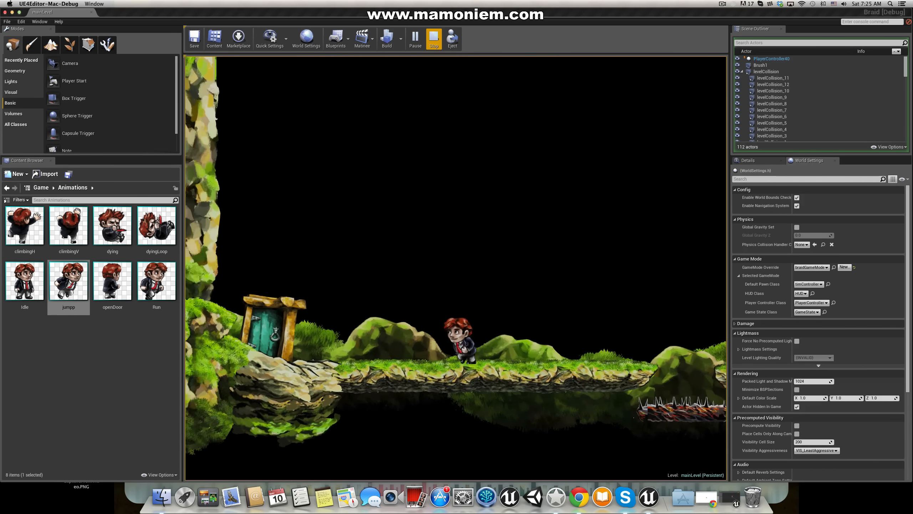
pyautogui.press('space')
pyautogui.press('d')
pyautogui.press('space')
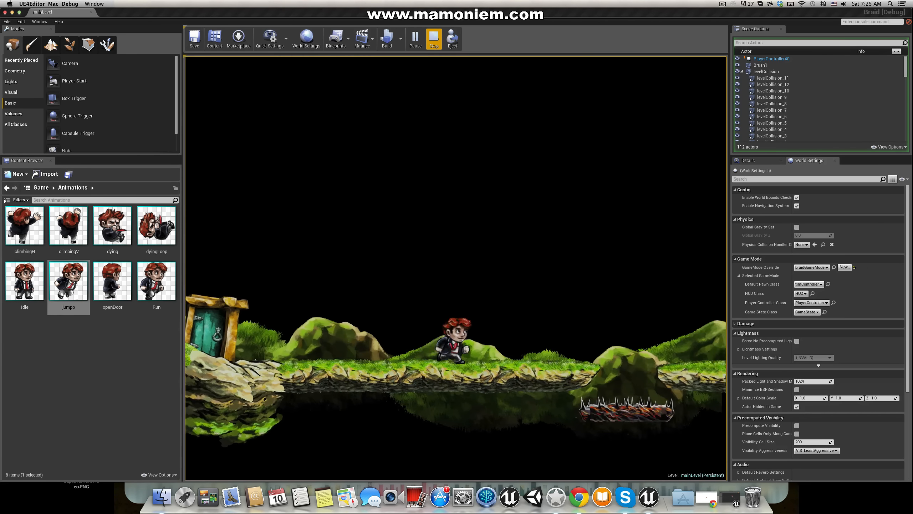
pyautogui.press('a')
pyautogui.press('space')
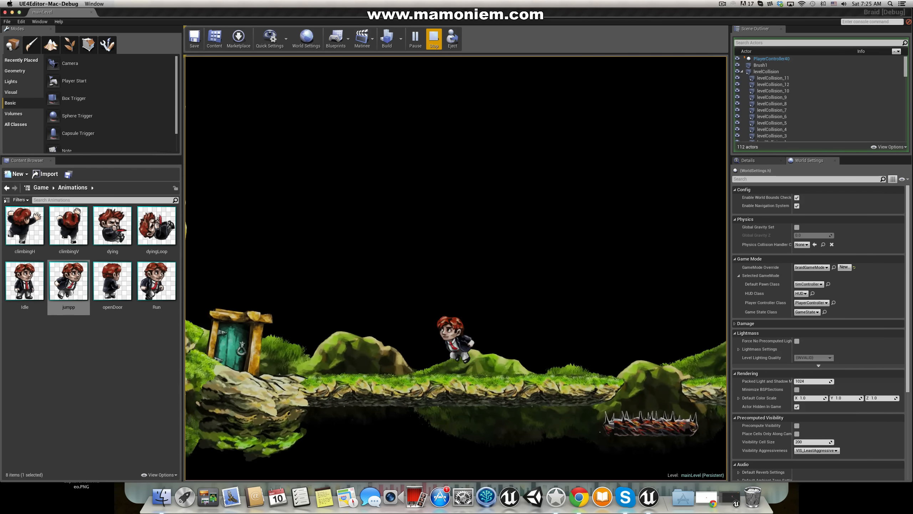
pyautogui.press('d')
pyautogui.press('space')
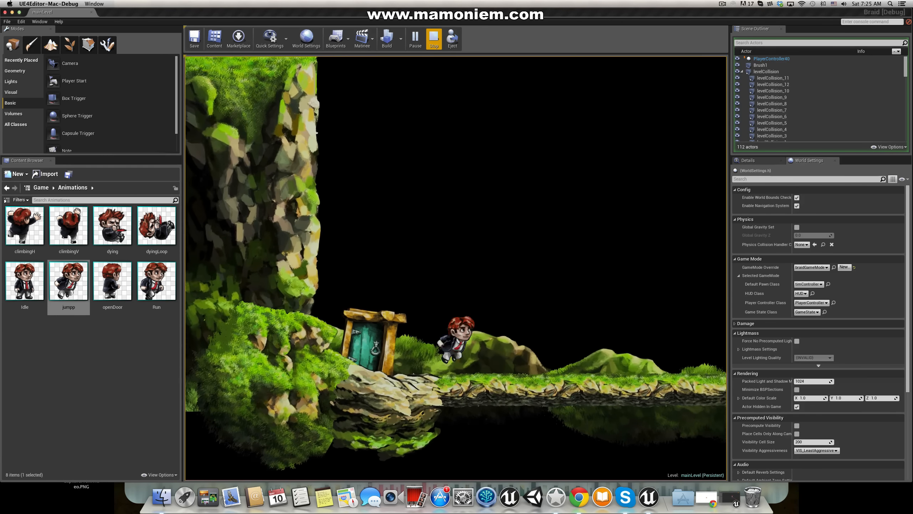
pyautogui.press('a')
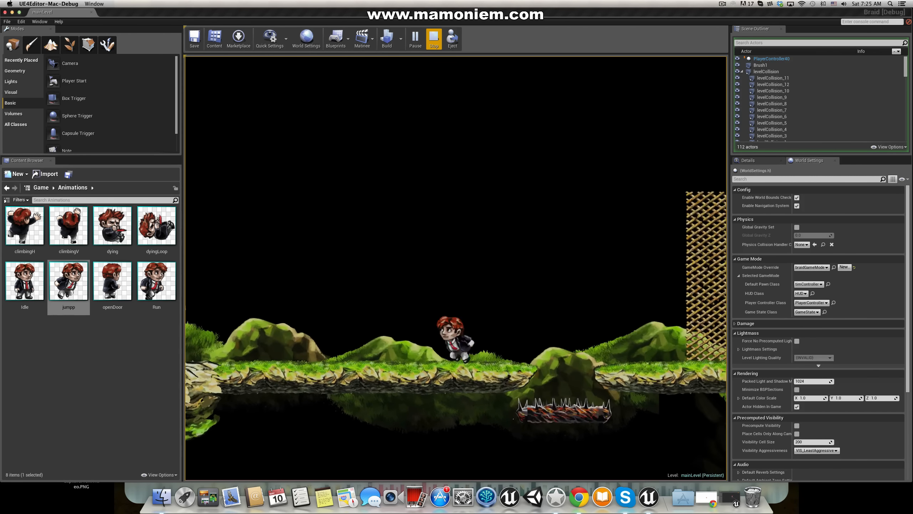
pyautogui.press('a')
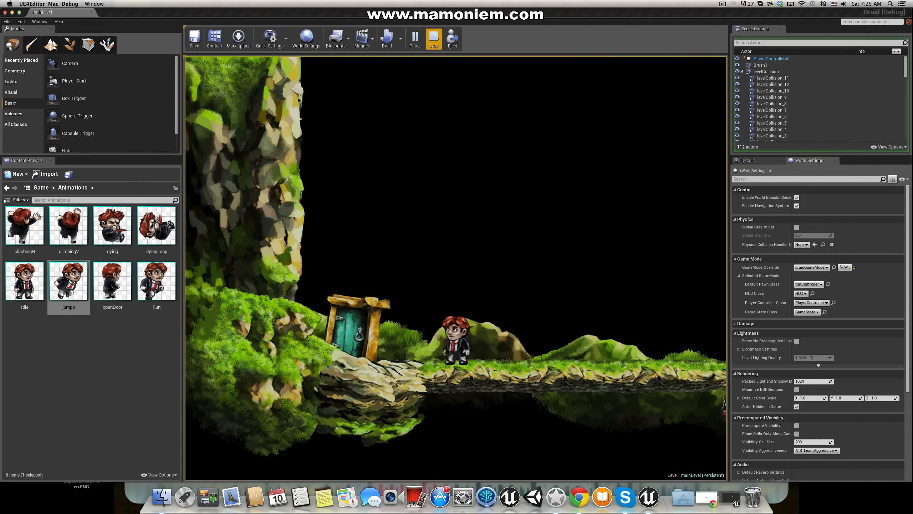
pyautogui.press('d')
pyautogui.press('d')
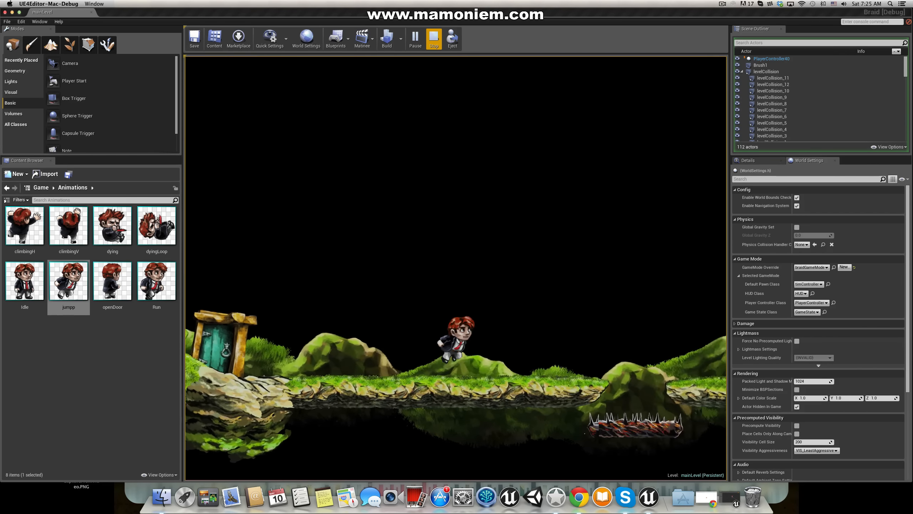
pyautogui.press('a')
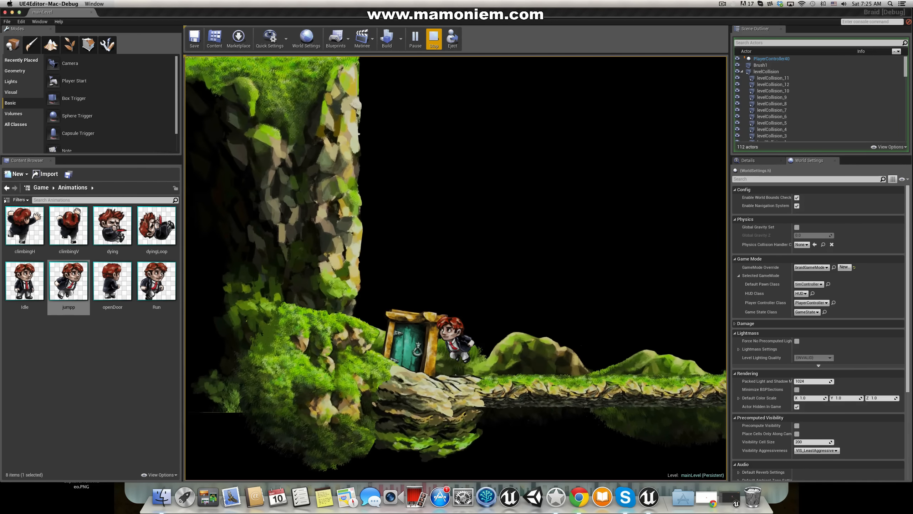
pyautogui.press('d')
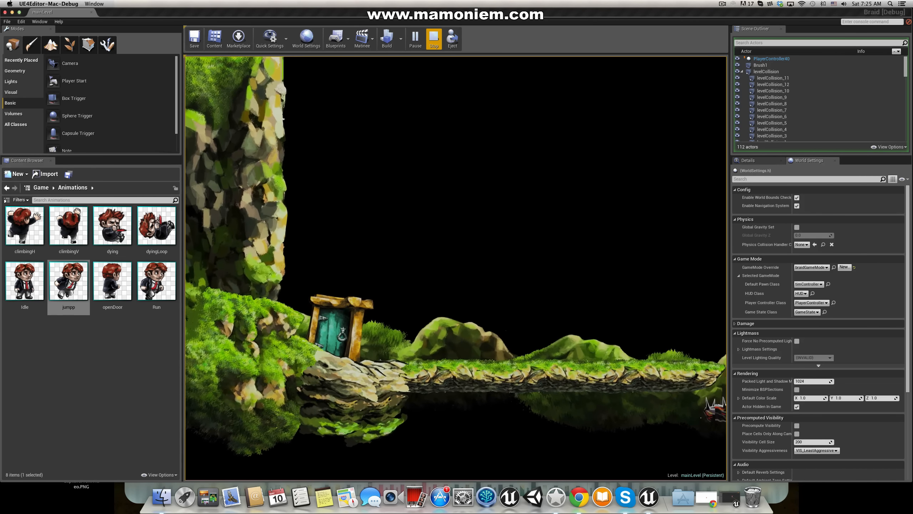
pyautogui.press('a')
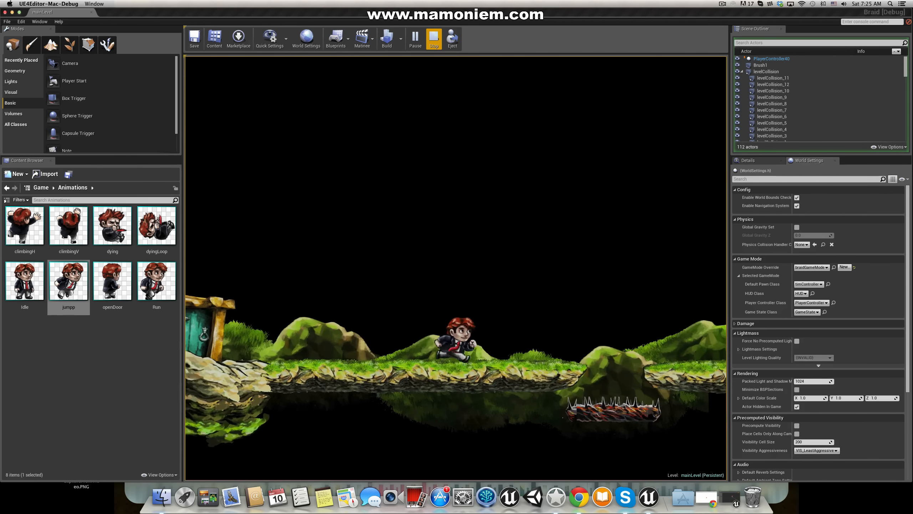
# Step: Continue the play test by running and jumping both ways between the door and the lattice, and stop the session
pyautogui.press('a')
pyautogui.press('d')
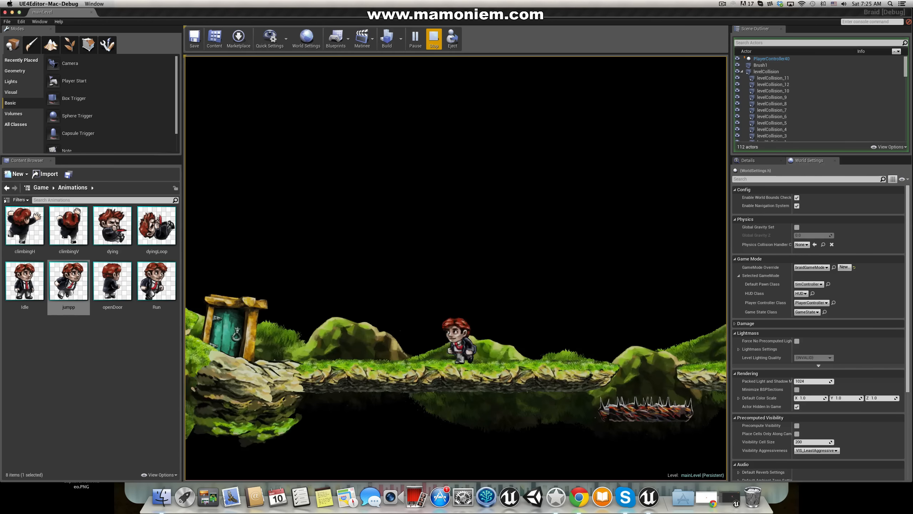
pyautogui.press('a')
pyautogui.press('d')
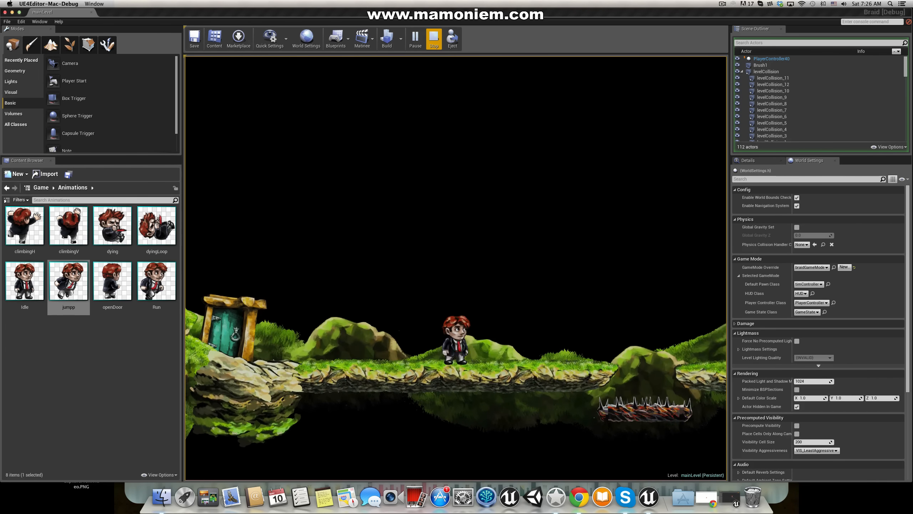
pyautogui.press('d')
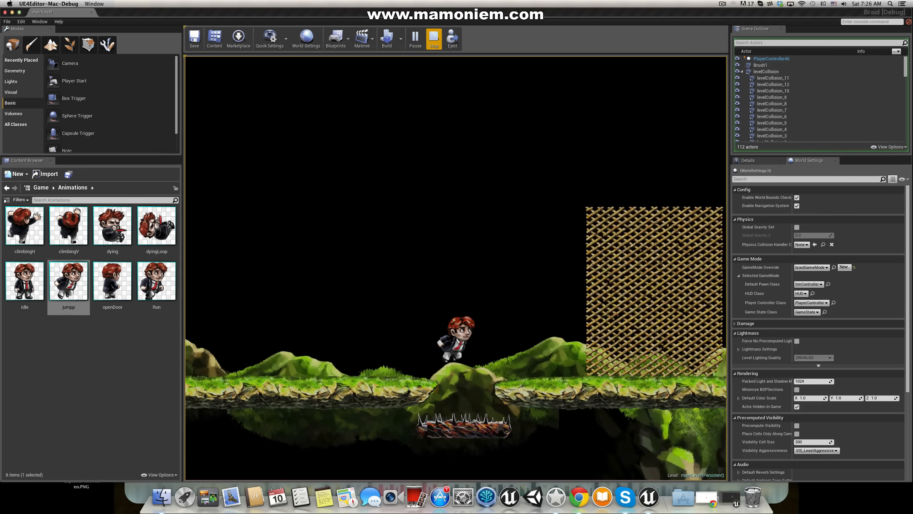
pyautogui.press('a')
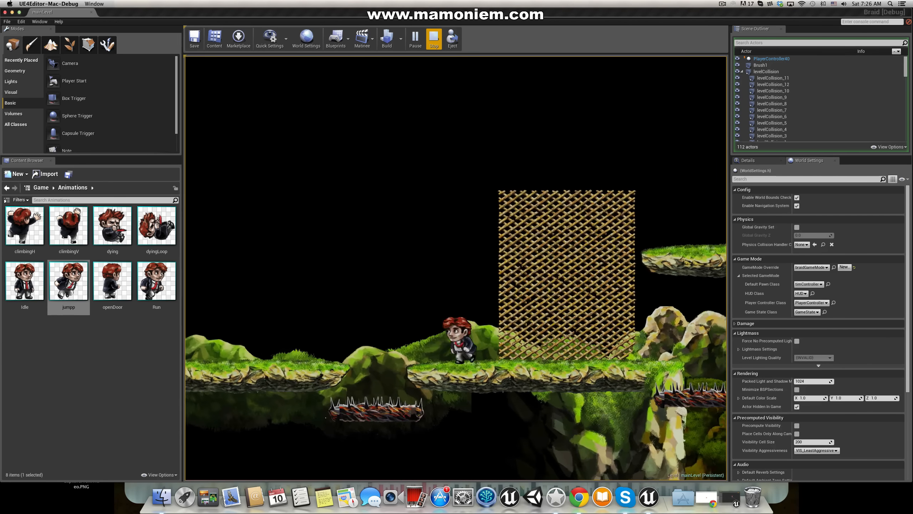
pyautogui.press('d')
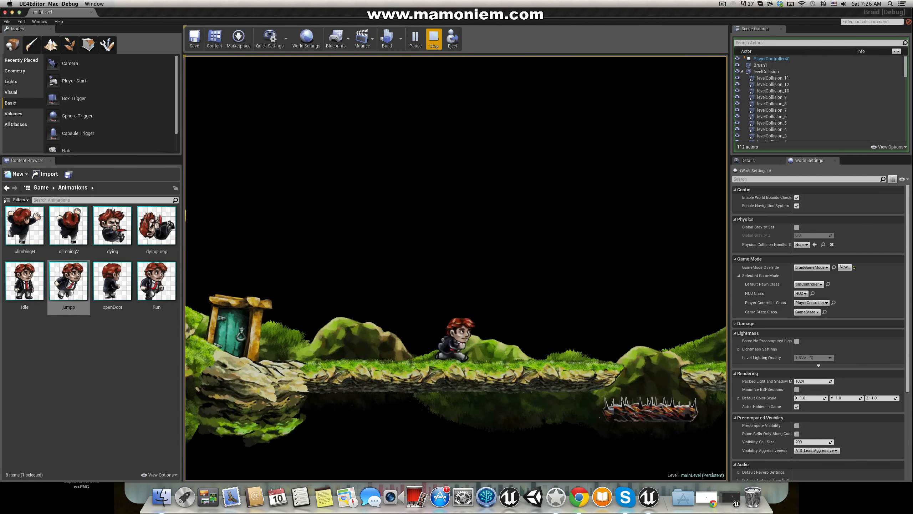
pyautogui.press('space')
pyautogui.press('a')
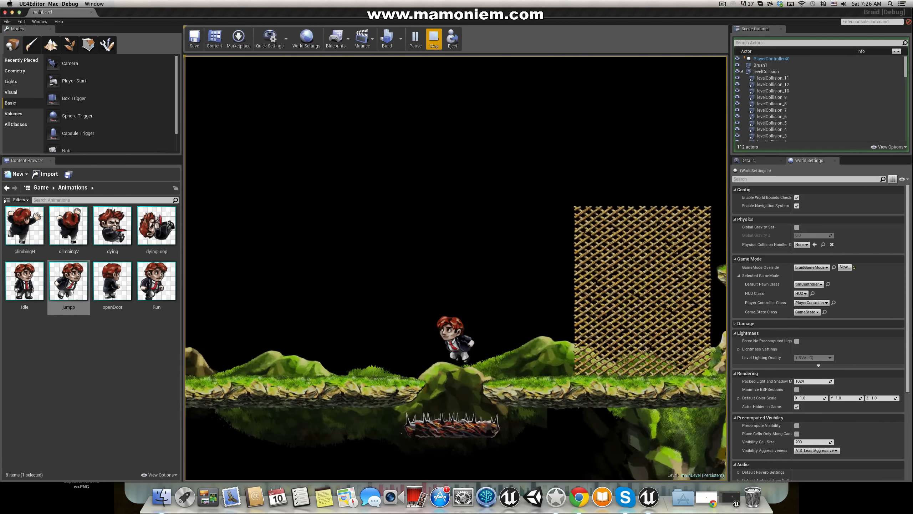
pyautogui.press('d')
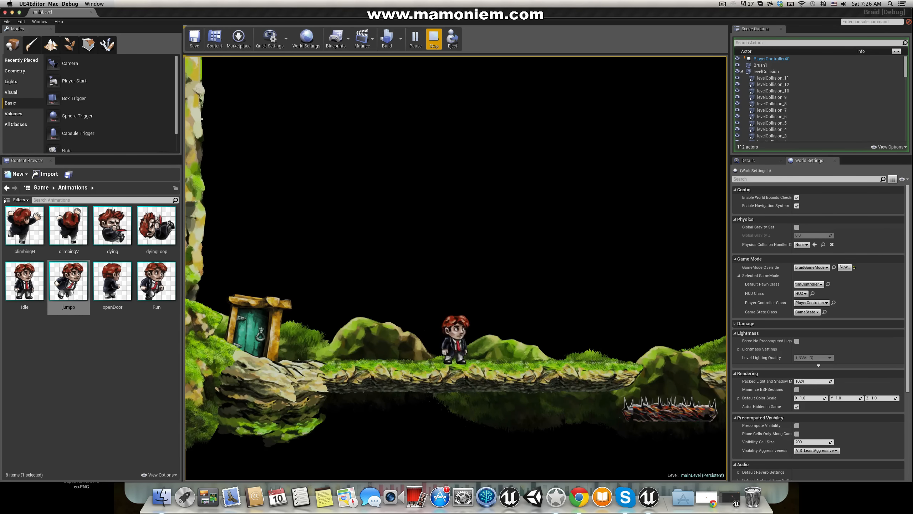
pyautogui.press('space')
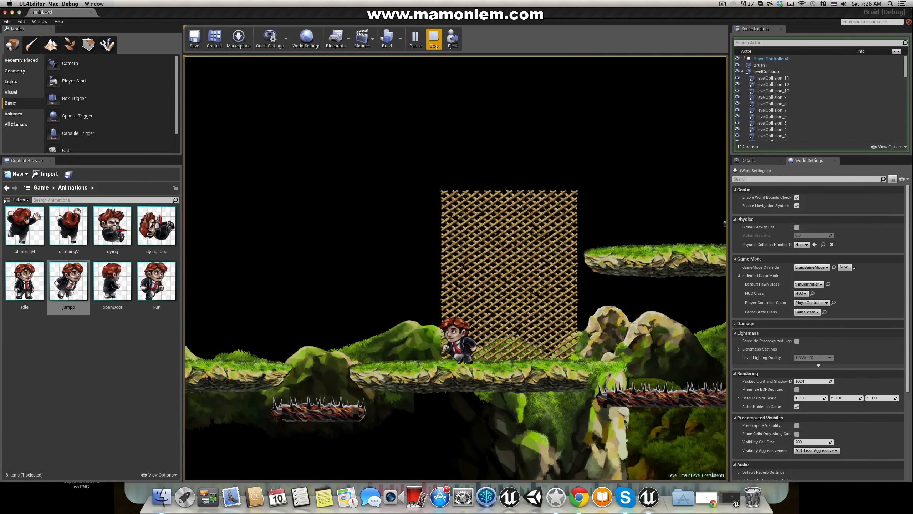
pyautogui.press('a')
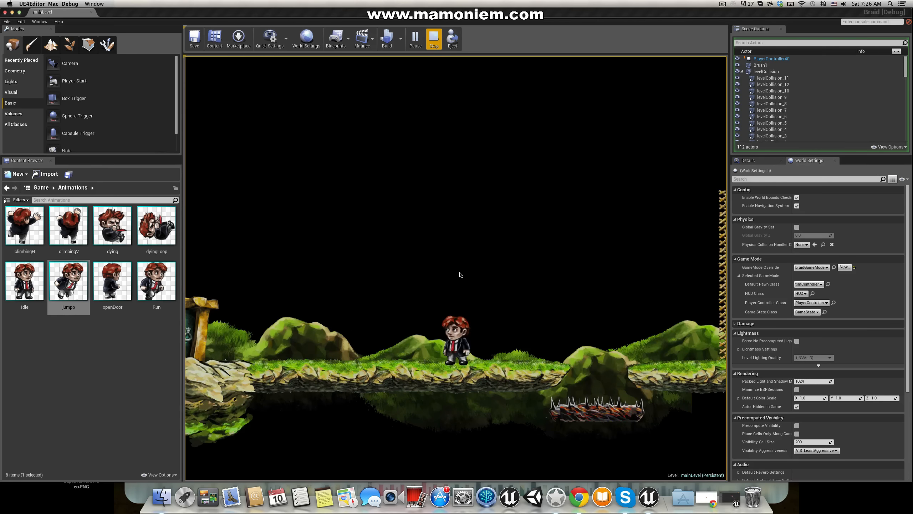
pyautogui.press('Escape')
# Step: Check the jumpp flipbook's key frames, close it, compile the timController blueprint, and return to the level editor
pyautogui.doubleClick(63, 282)
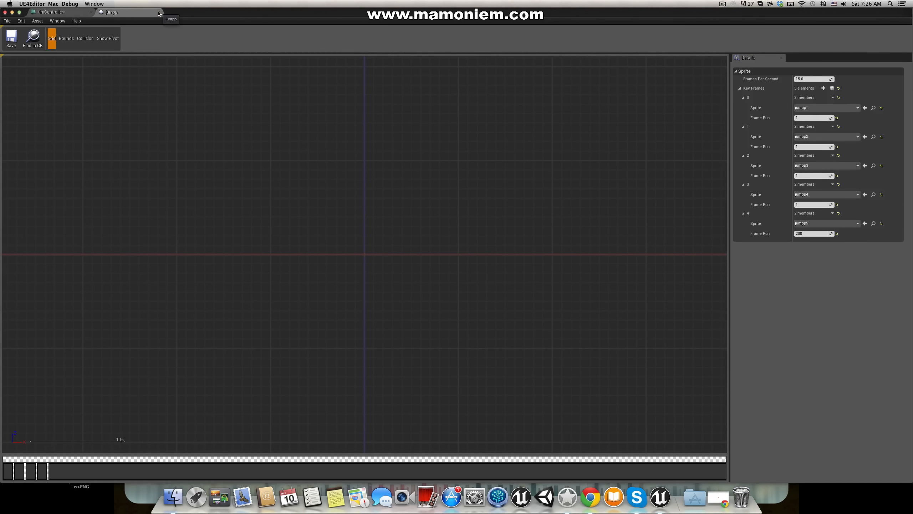
pyautogui.click(158, 13)
pyautogui.click(13, 39)
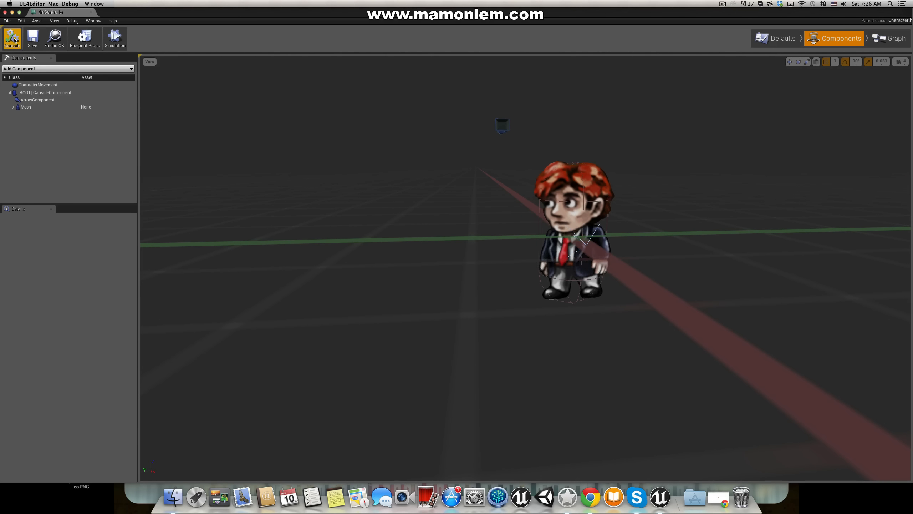
pyautogui.click(12, 12)
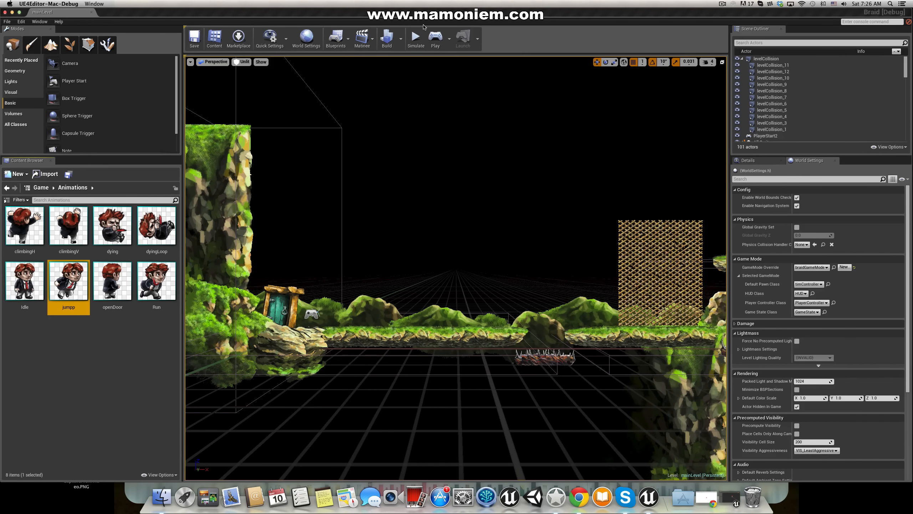
# Step: Play the level and test the jump animation while running and turning in both directions past the spikes and lattice
pyautogui.click(436, 36)
pyautogui.press('Right')
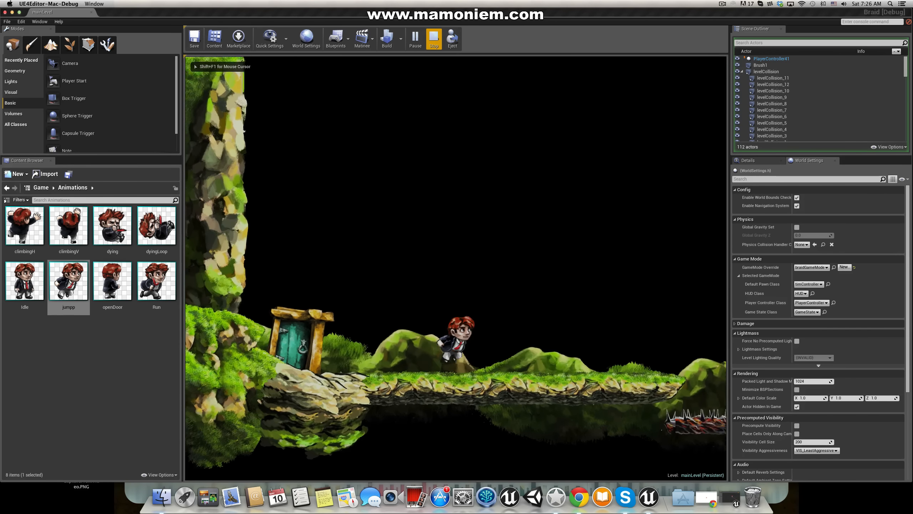
pyautogui.press('Right')
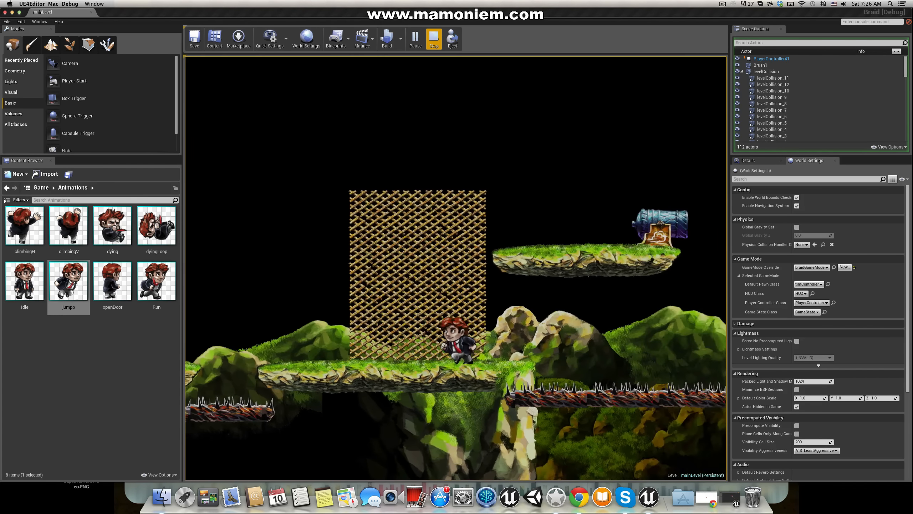
pyautogui.press('Left')
pyautogui.press('Left')
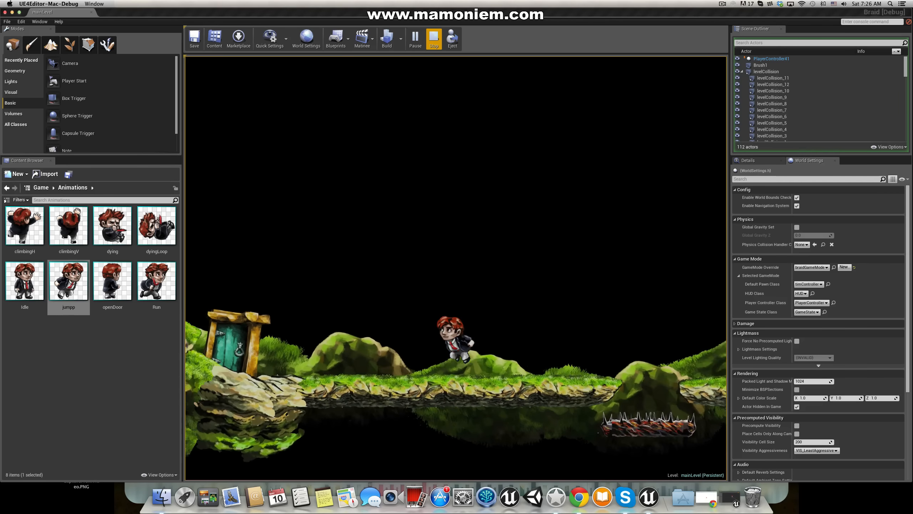
pyautogui.press('Right')
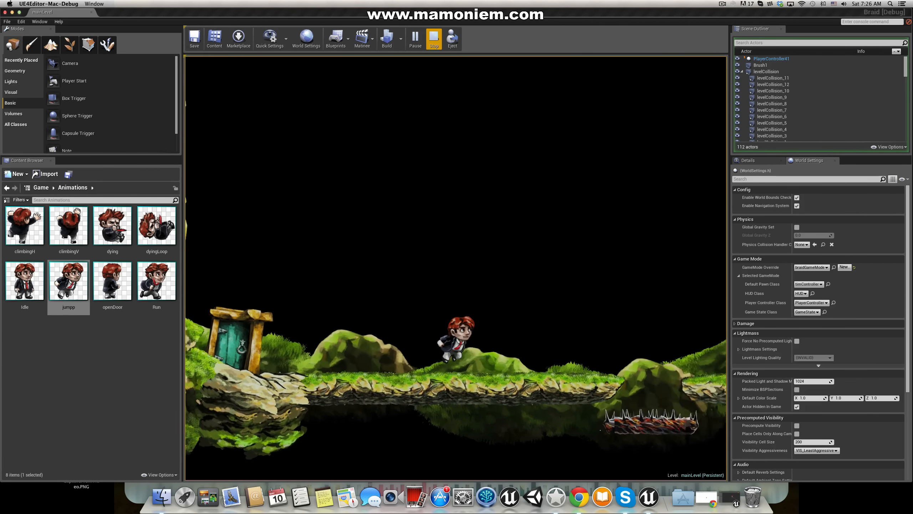
pyautogui.press('Left')
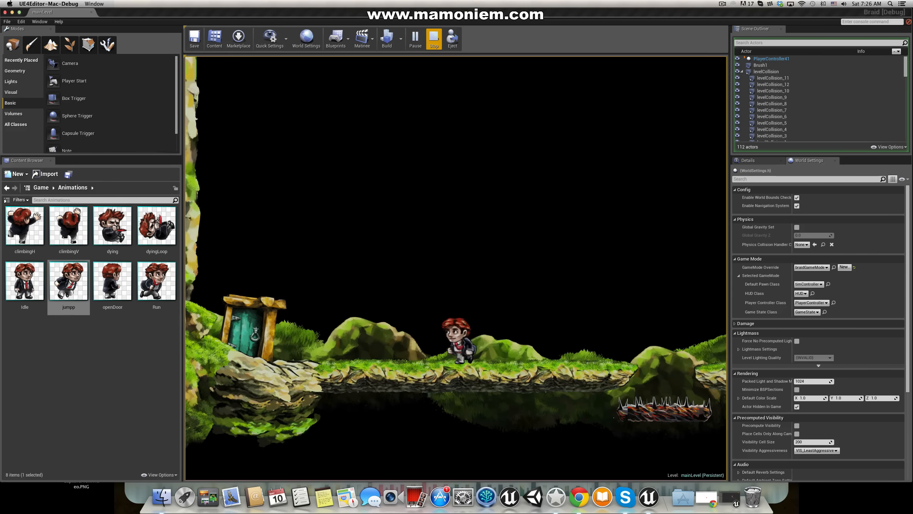
pyautogui.press('space')
pyautogui.press('Right')
pyautogui.press('space')
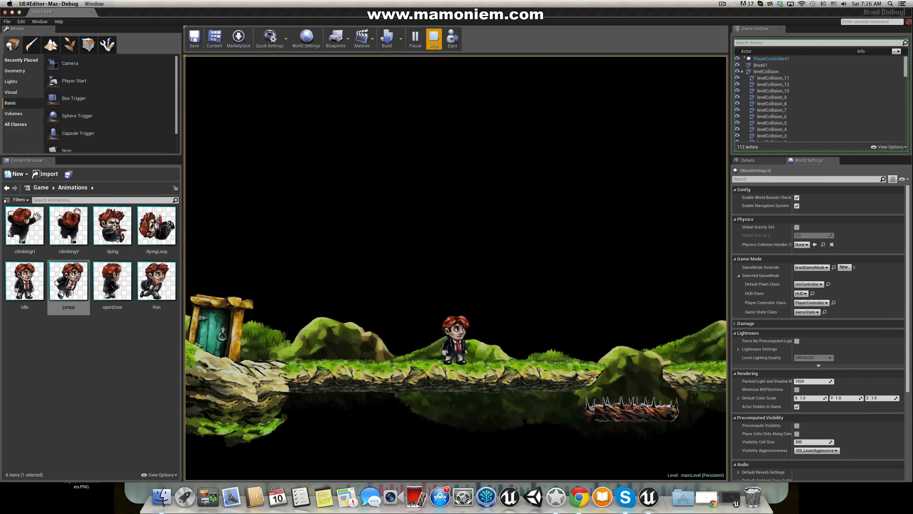
pyautogui.press('Left')
pyautogui.press('Right')
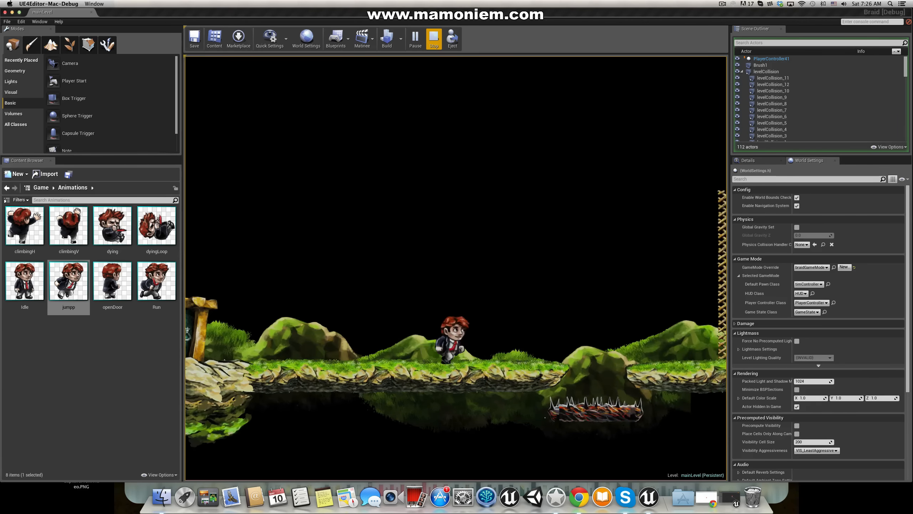
pyautogui.press('space')
pyautogui.press('Left')
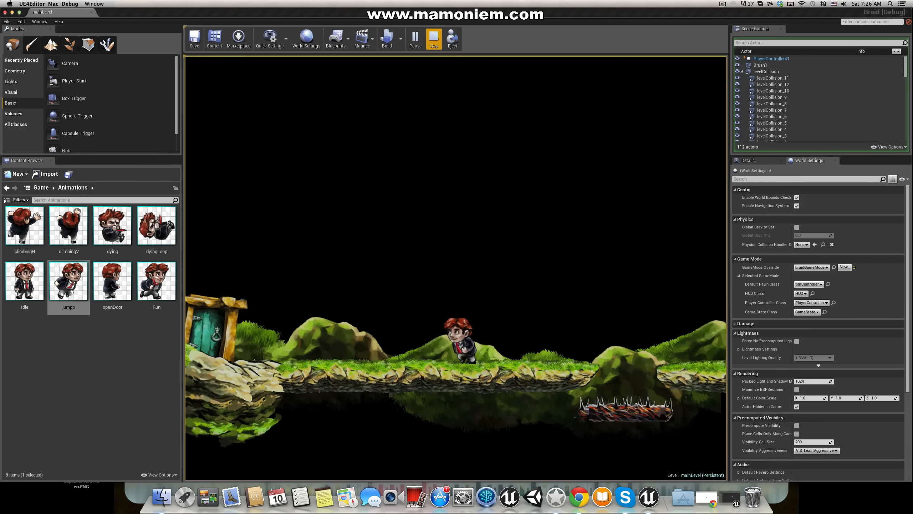
pyautogui.press('Right')
pyautogui.press('space')
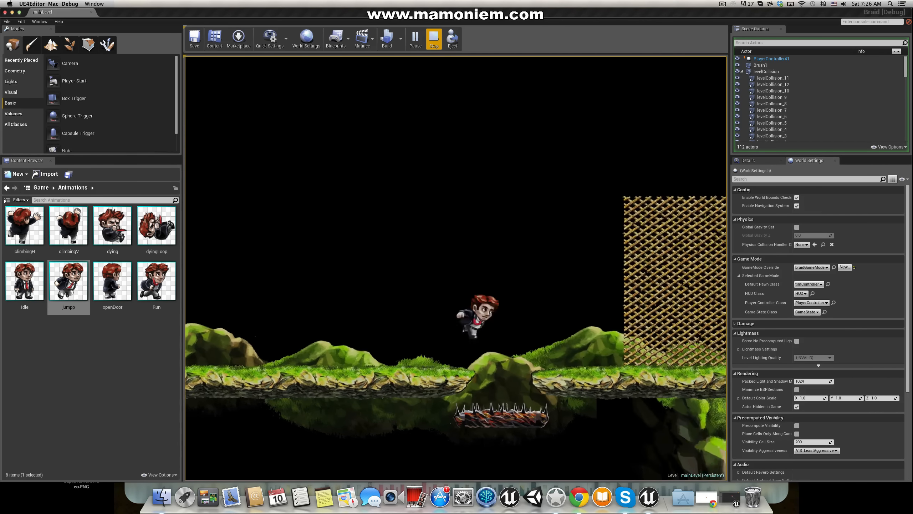
pyautogui.press('Left')
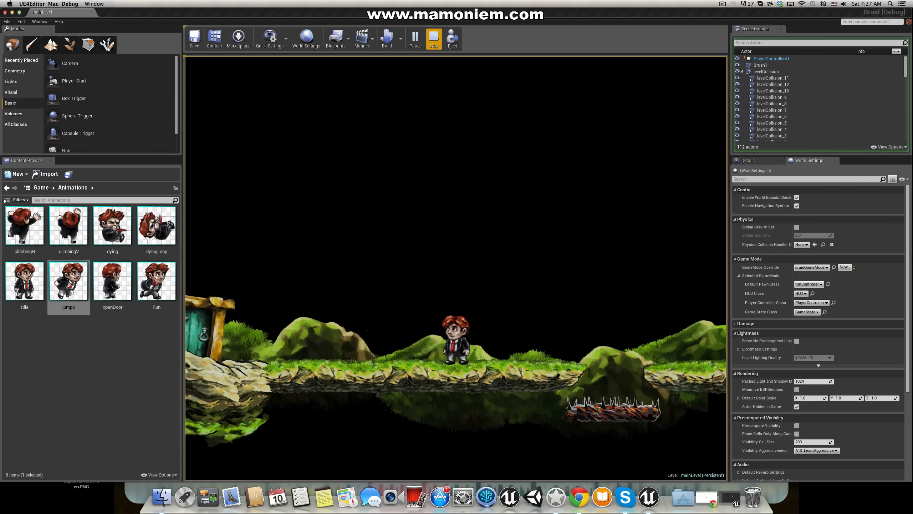
# Step: Test repeated jumps in place while the character stands still near the door, and stop the play session
pyautogui.press('space')
pyautogui.press('space')
pyautogui.press('space')
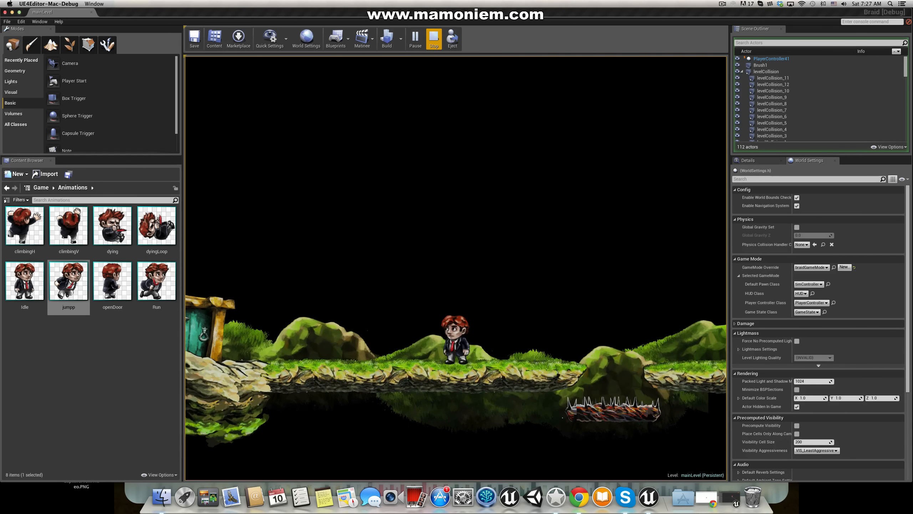
pyautogui.press('Escape')
# Step: Leave the Animations folder and open the jumpPrespective sprite folder under Game/Sprites/Tim
pyautogui.doubleClick(70, 285)
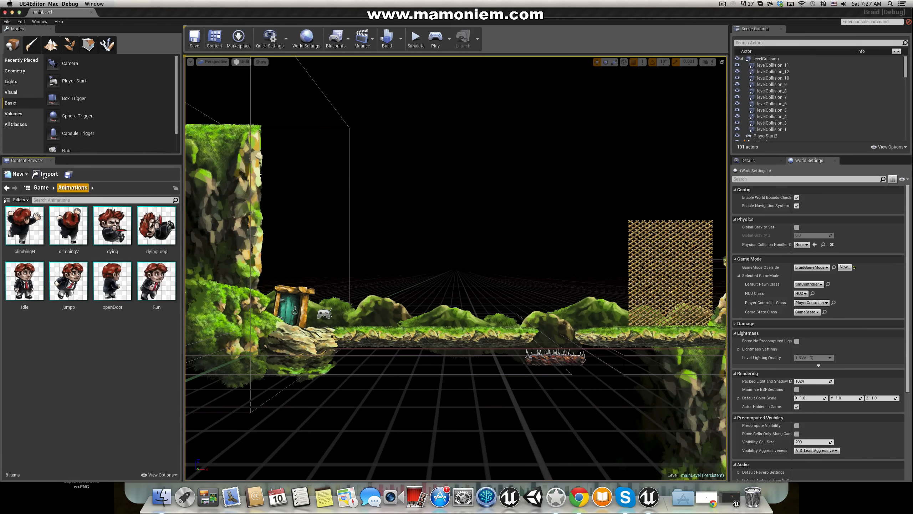
pyautogui.click(41, 187)
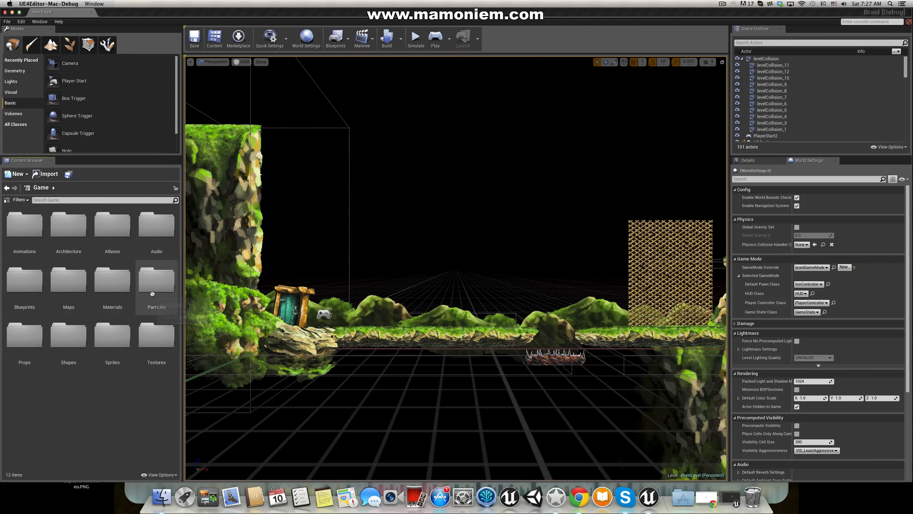
pyautogui.doubleClick(112, 335)
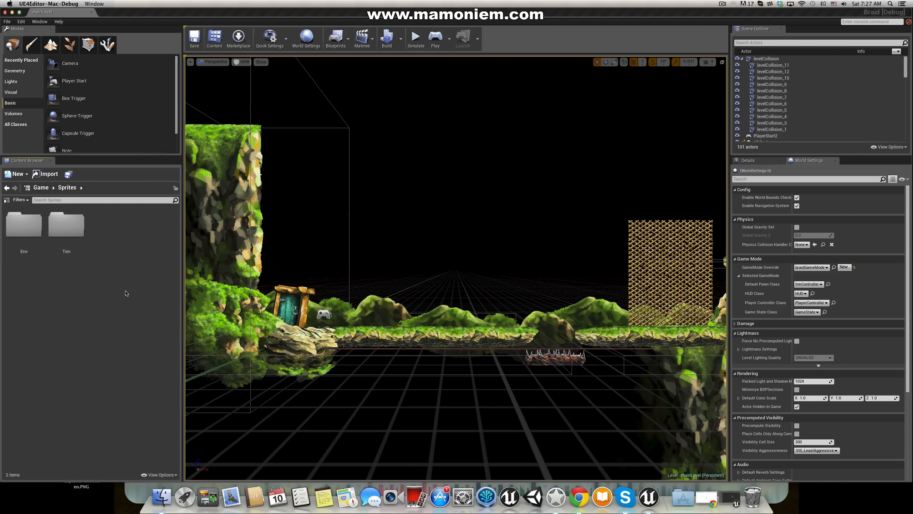
pyautogui.doubleClick(73, 233)
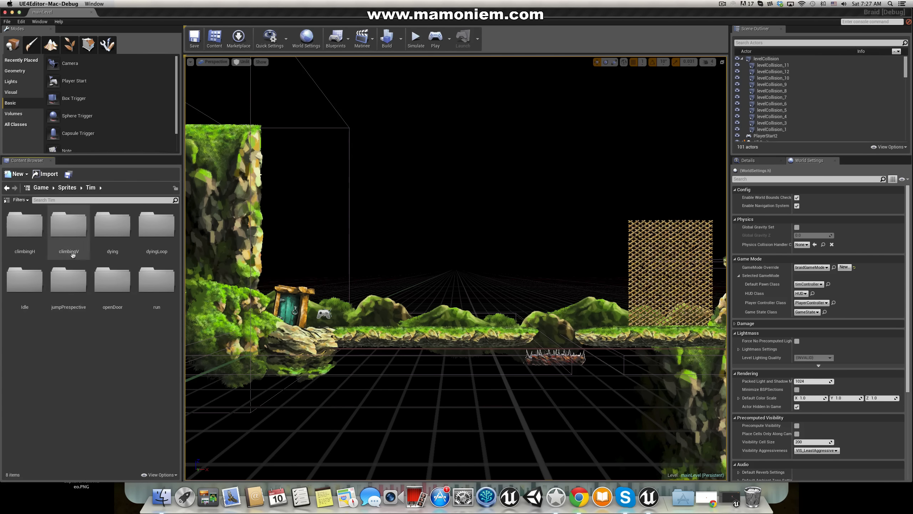
pyautogui.click(25, 281)
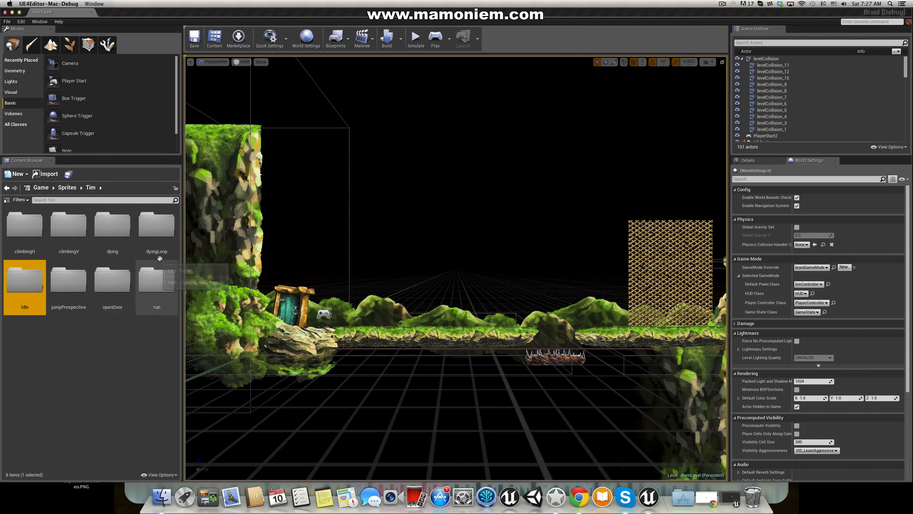
pyautogui.click(157, 282)
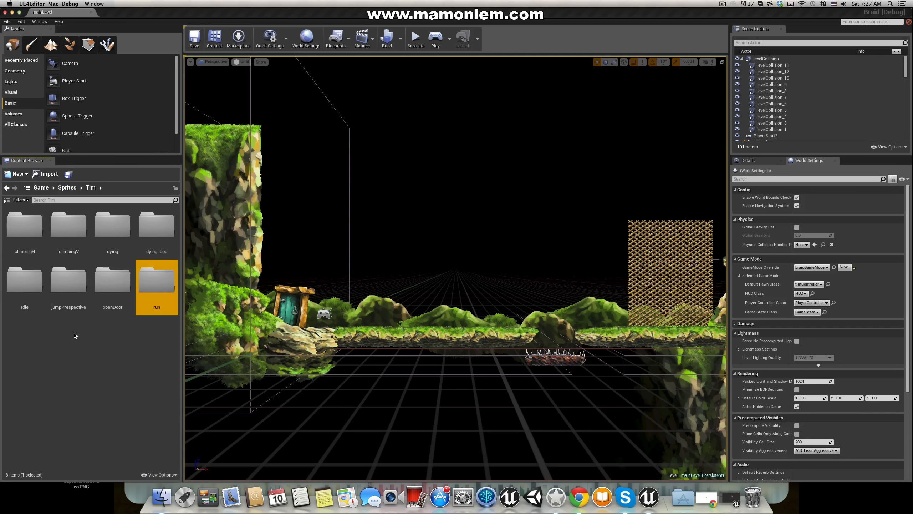
pyautogui.doubleClick(68, 282)
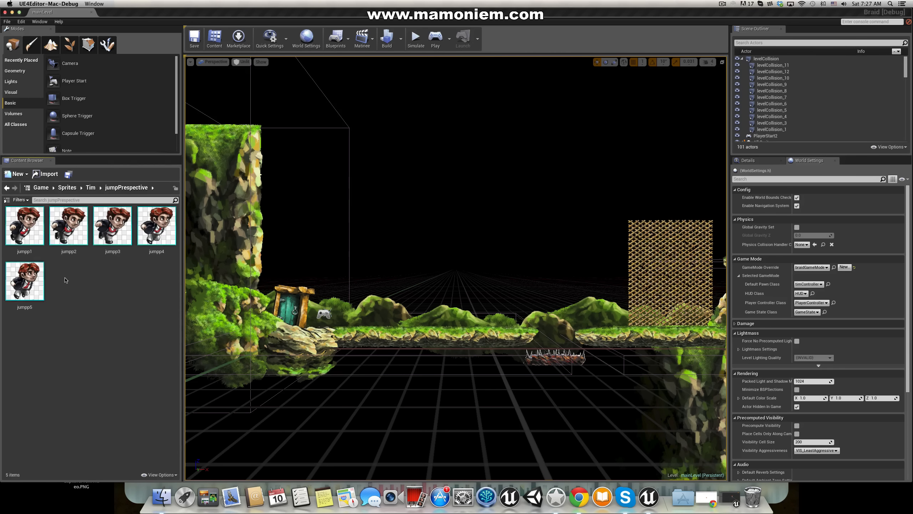
# Step: Open the jumpp1 sprite, set its Pivot Mode to Center_Center, and return to the sprite folder
pyautogui.doubleClick(36, 228)
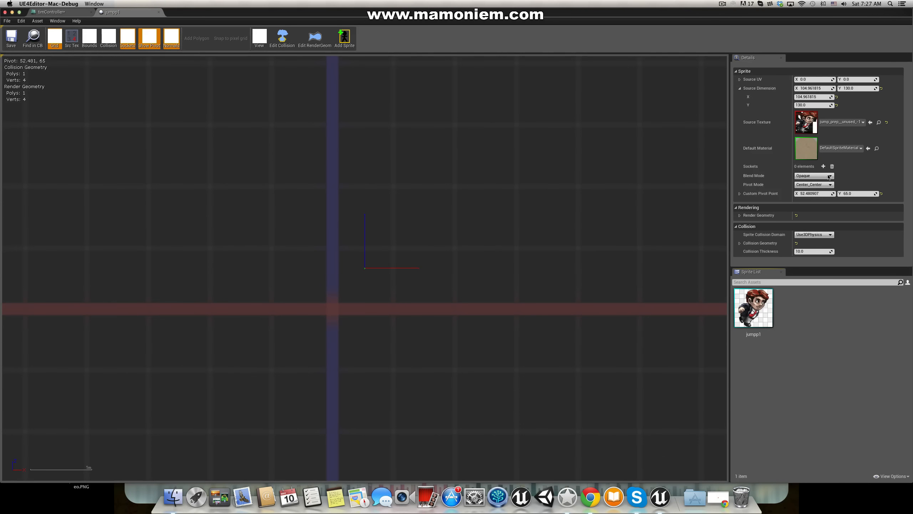
pyautogui.click(814, 185)
pyautogui.click(811, 208)
pyautogui.click(12, 12)
# Step: Set the Pivot Mode of the jumpp2 sprite to Center_Center and return to the sprite folder
pyautogui.doubleClick(78, 226)
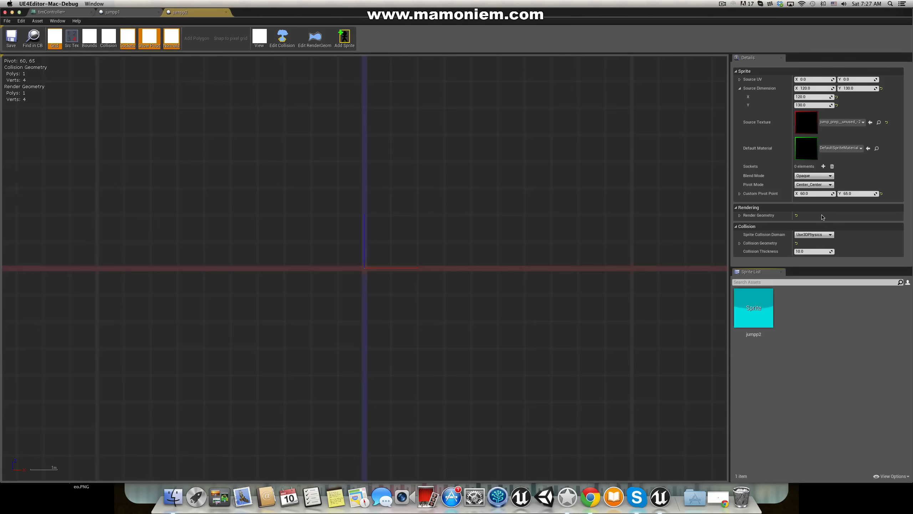
pyautogui.click(814, 185)
pyautogui.click(811, 208)
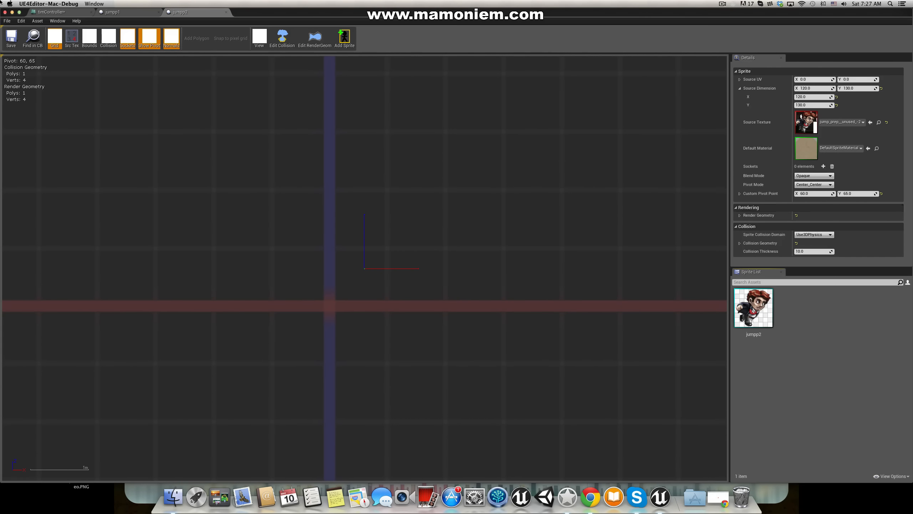
pyautogui.click(12, 11)
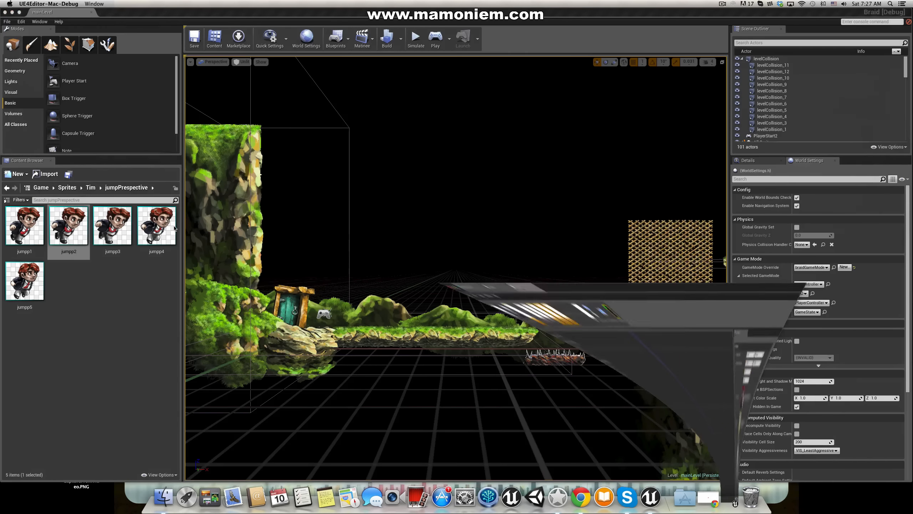
# Step: Open the jumpp3 sprite, set its Pivot Mode to Center_Center, save it, and return to the sprite folder
pyautogui.doubleClick(112, 226)
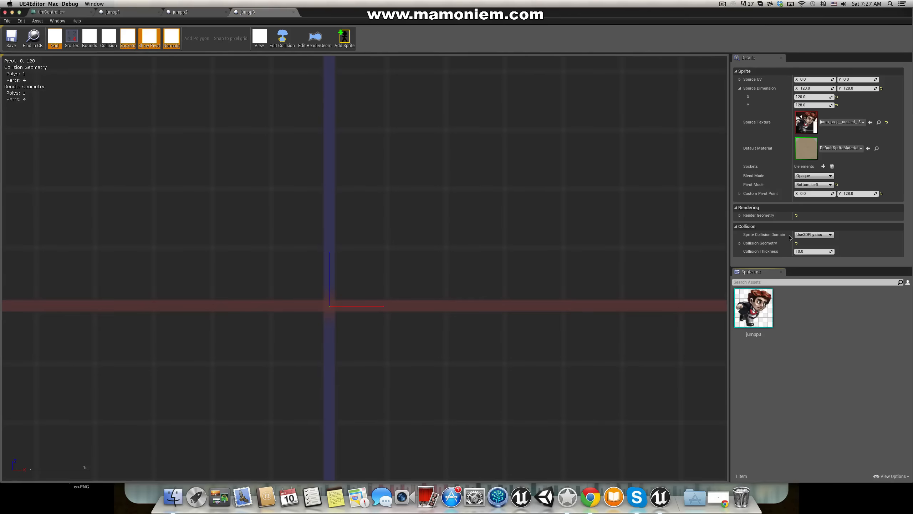
pyautogui.click(810, 184)
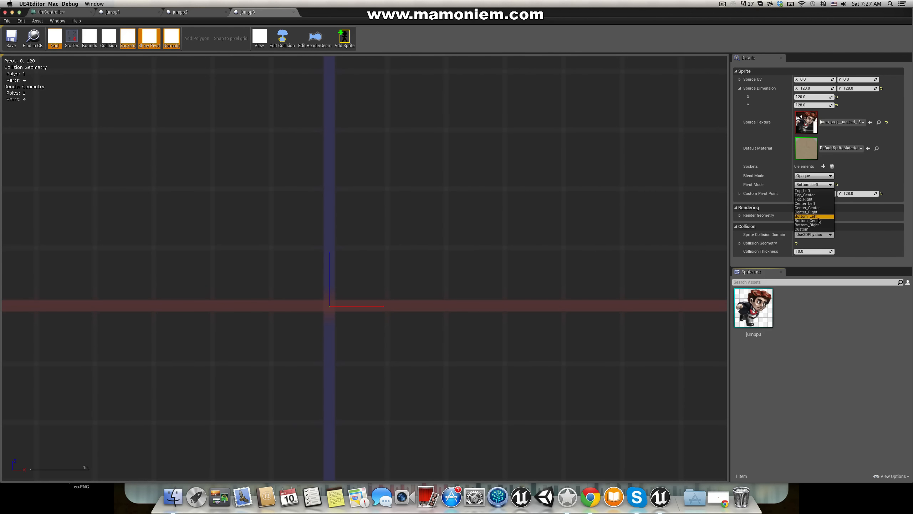
pyautogui.click(809, 208)
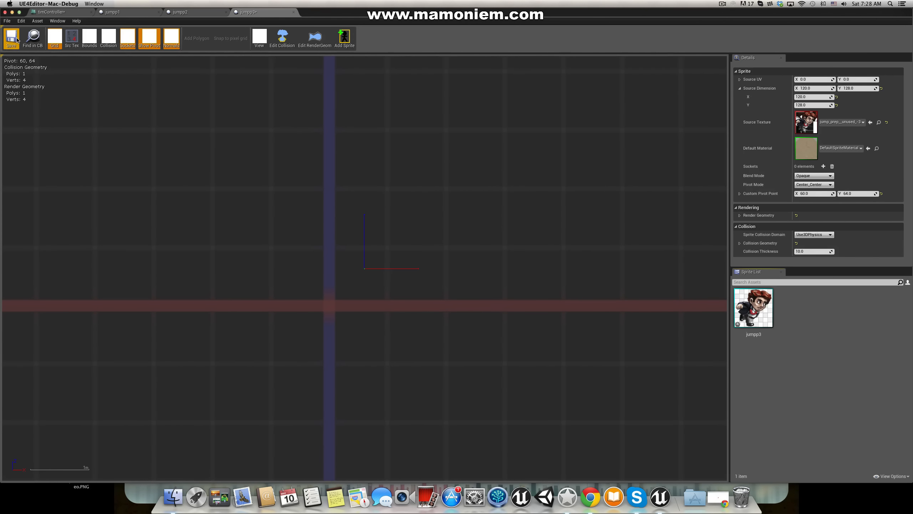
pyautogui.click(17, 39)
pyautogui.click(11, 12)
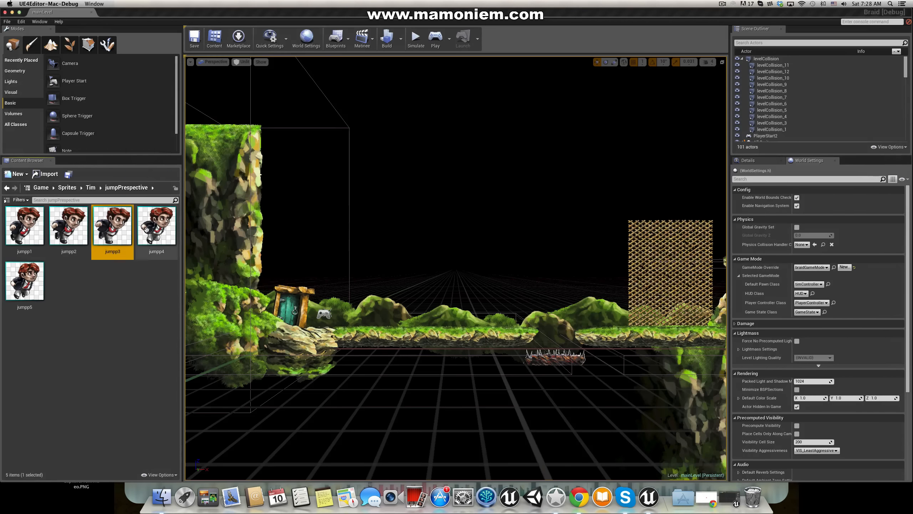
# Step: Set the Pivot Mode of the jumpp4 sprite to Center_Center and return to the sprite folder
pyautogui.doubleClick(146, 229)
pyautogui.click(812, 185)
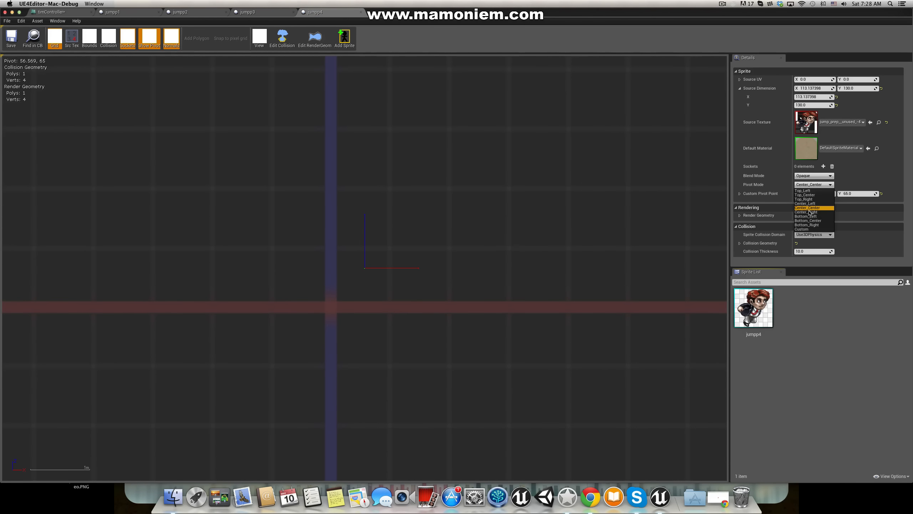
pyautogui.click(809, 208)
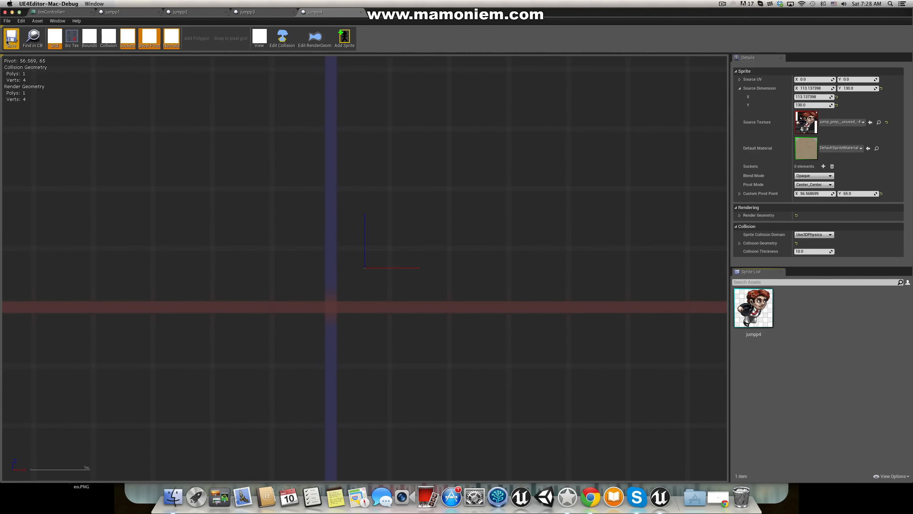
pyautogui.click(12, 12)
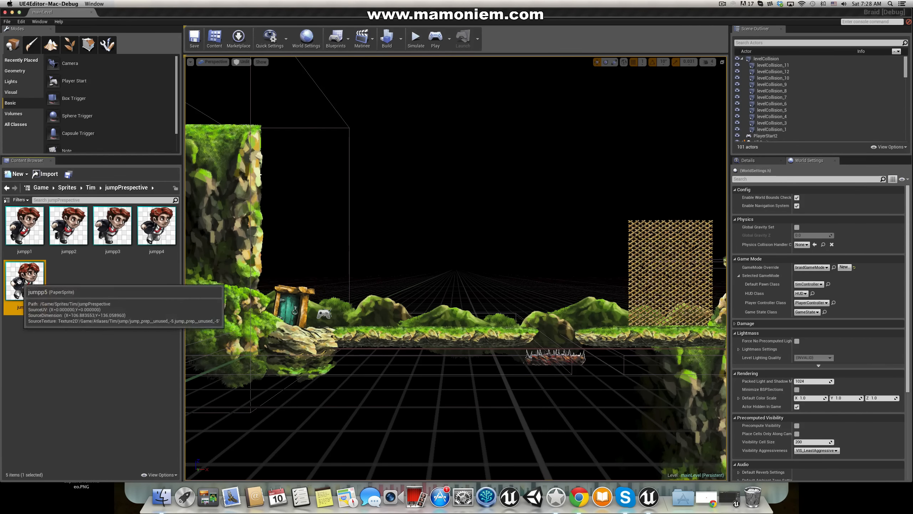
# Step: Set the Pivot Mode of the jumpp5 sprite to Center_Center and return to the level editor
pyautogui.doubleClick(26, 282)
pyautogui.click(818, 185)
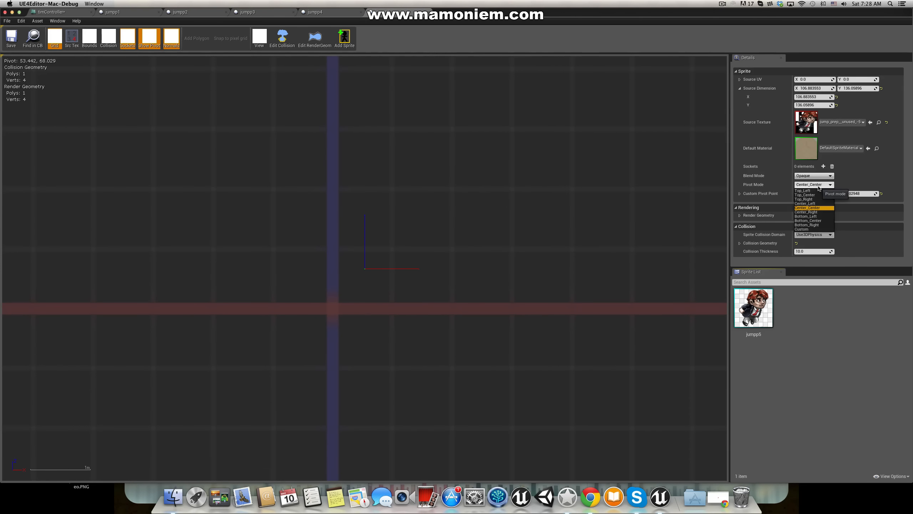
pyautogui.click(813, 208)
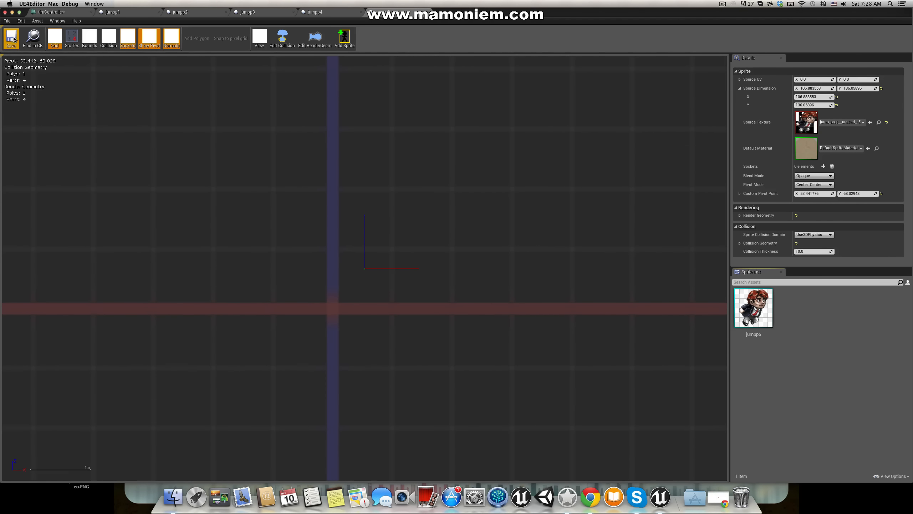
pyautogui.click(12, 12)
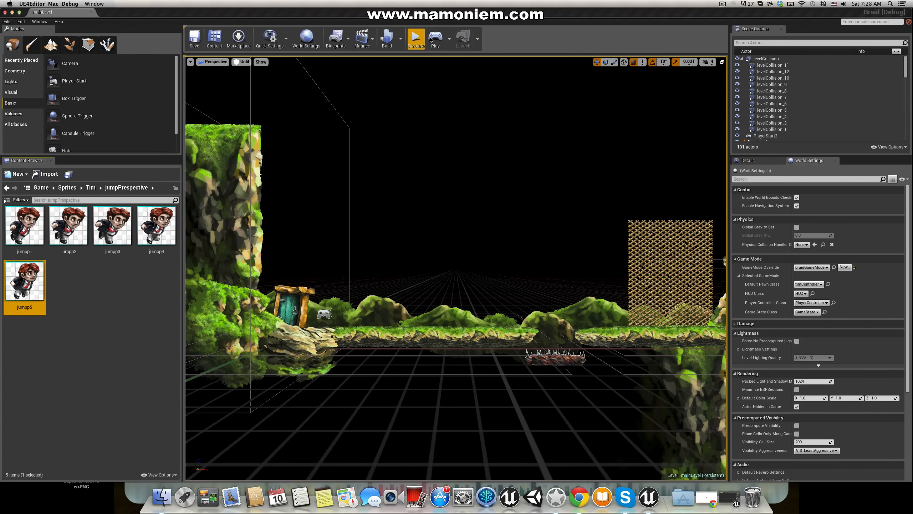
# Step: Start a play session and test alternating jumps in both running directions near the door
pyautogui.click(415, 39)
pyautogui.click(489, 241)
pyautogui.press('Right')
pyautogui.press('space')
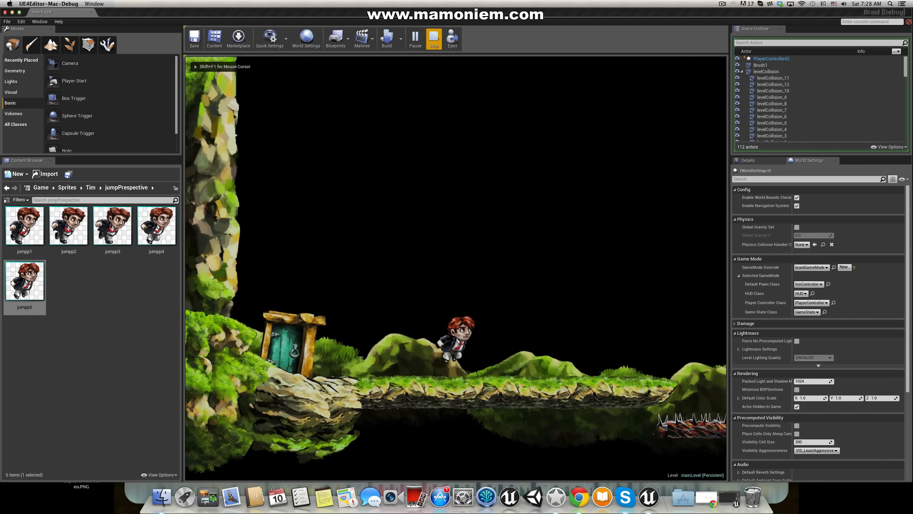
pyautogui.press('Left')
pyautogui.press('space')
pyautogui.press('Right')
pyautogui.press('space')
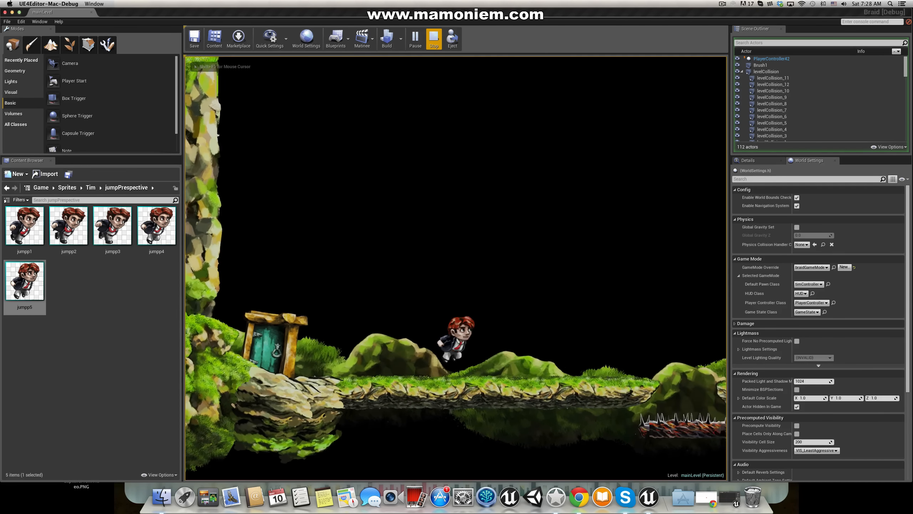
pyautogui.press('Left')
pyautogui.press('space')
pyautogui.press('Right')
pyautogui.press('space')
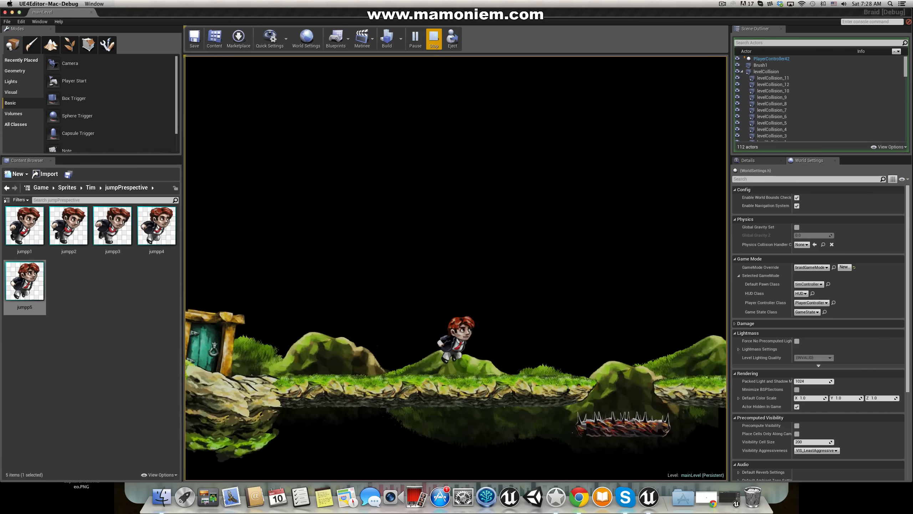
pyautogui.press('Left')
pyautogui.press('space')
# Step: Run the character back and forth between the door and the spikes to check the run and idle animations
pyautogui.press('Left')
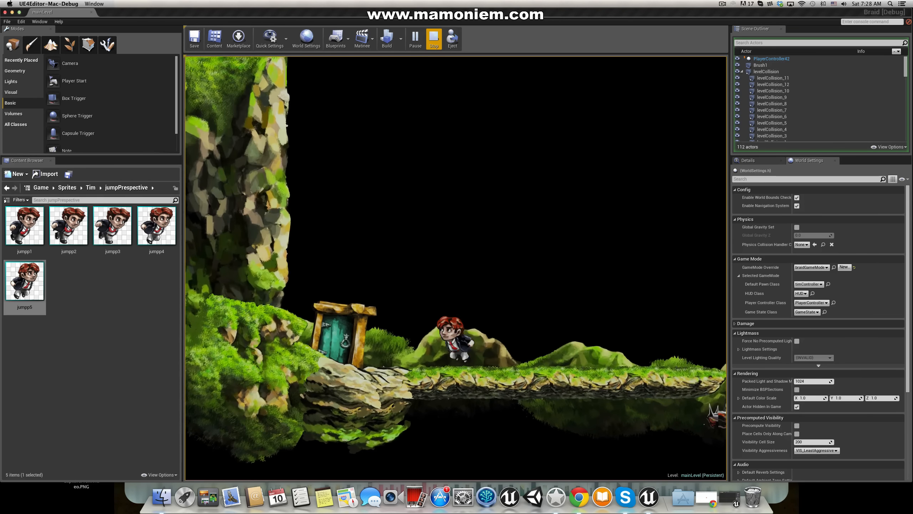
pyautogui.press('Right')
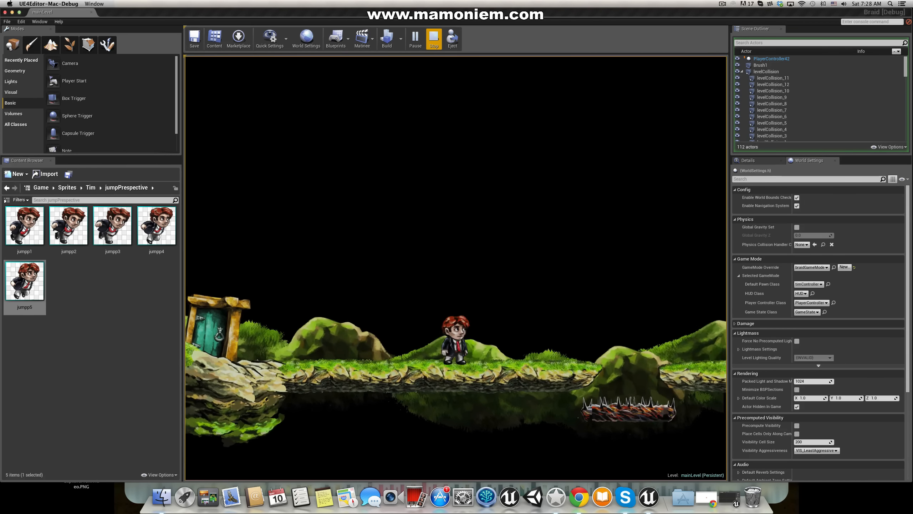
pyautogui.press('Left')
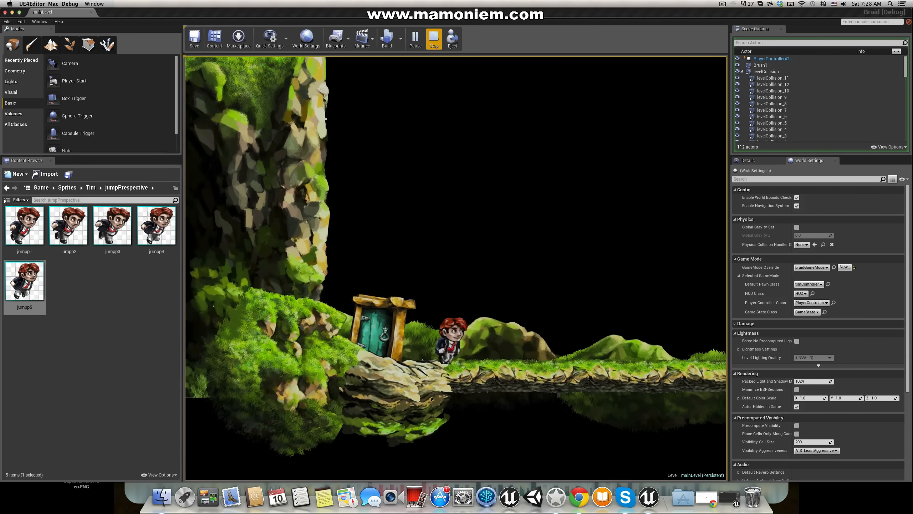
pyautogui.press('Right')
pyautogui.press('Left')
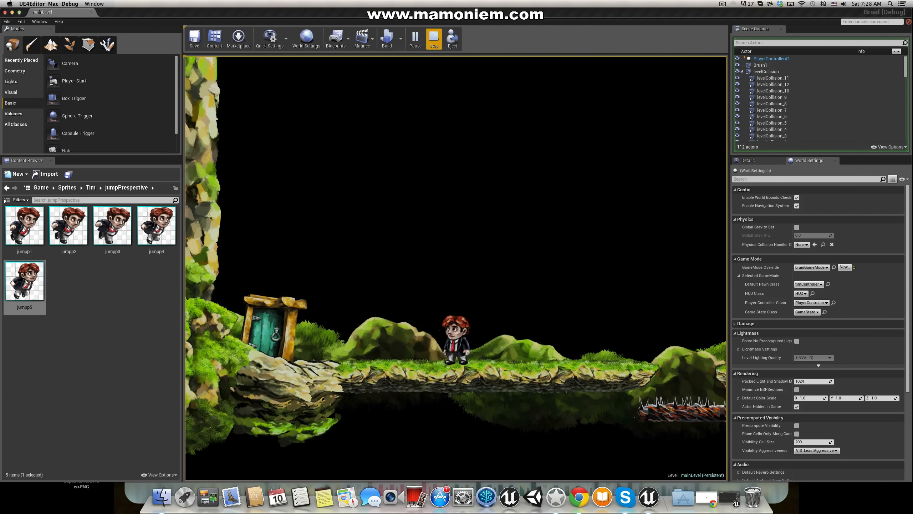
# Step: Eject from the character, possess it again, and test running jumps over the spike gap between the door and the lattice
pyautogui.press('F8')
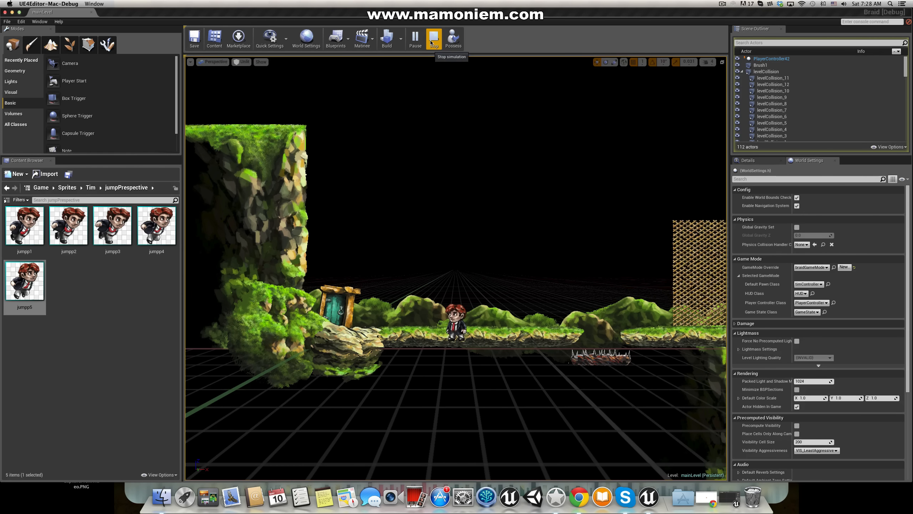
pyautogui.click(448, 40)
pyautogui.press('Right')
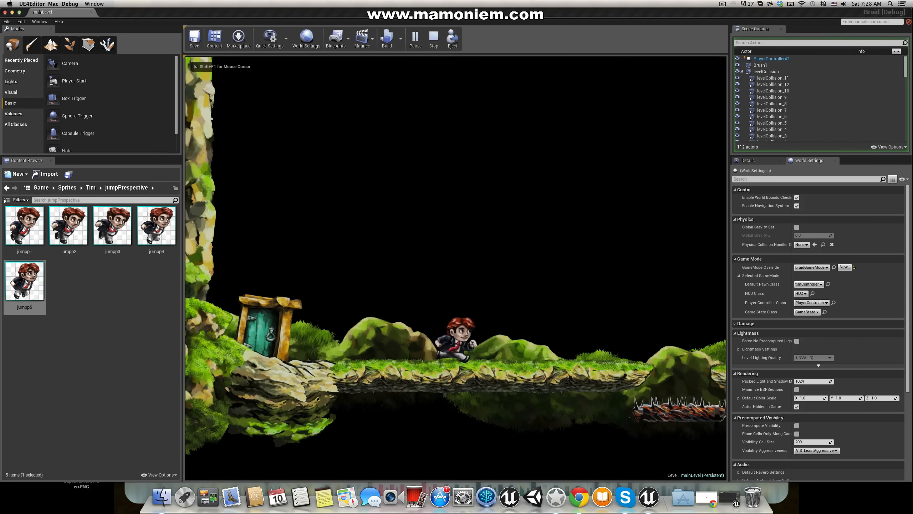
pyautogui.press('space')
pyautogui.press('Left')
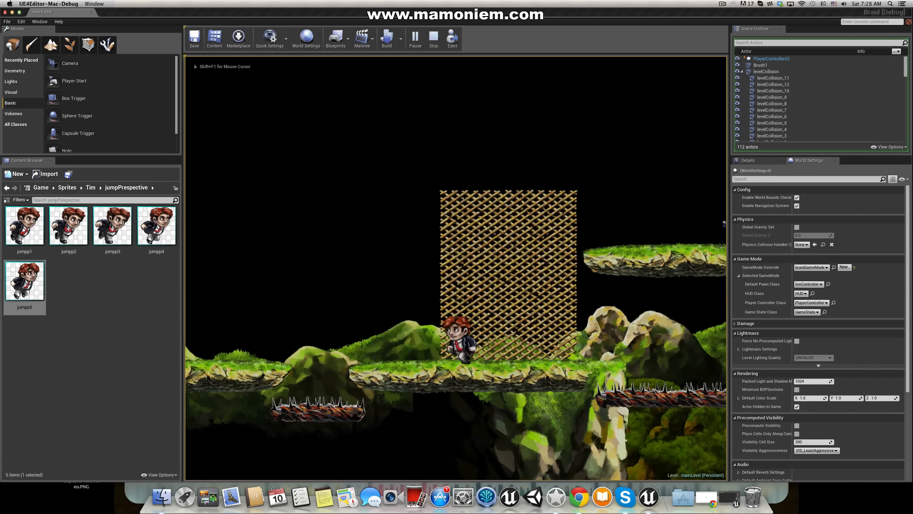
pyautogui.press('space')
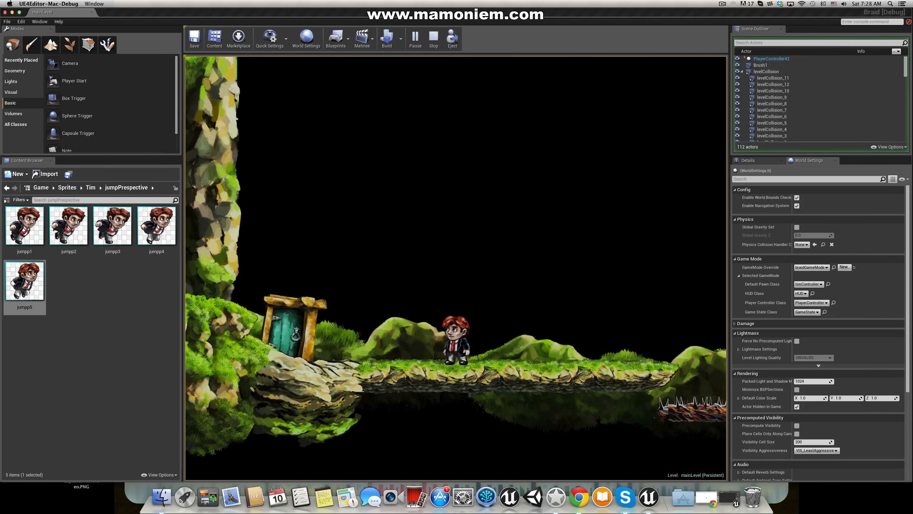
pyautogui.press('Right')
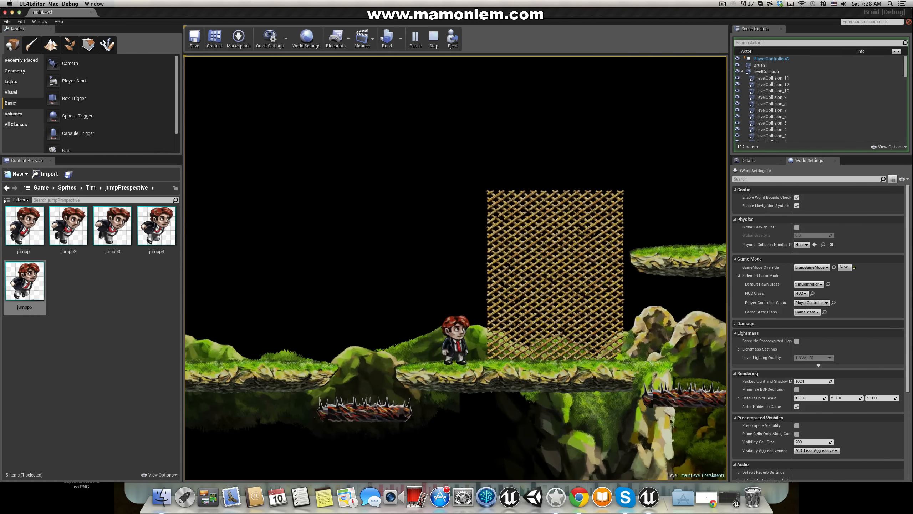
pyautogui.press('space')
pyautogui.press('space')
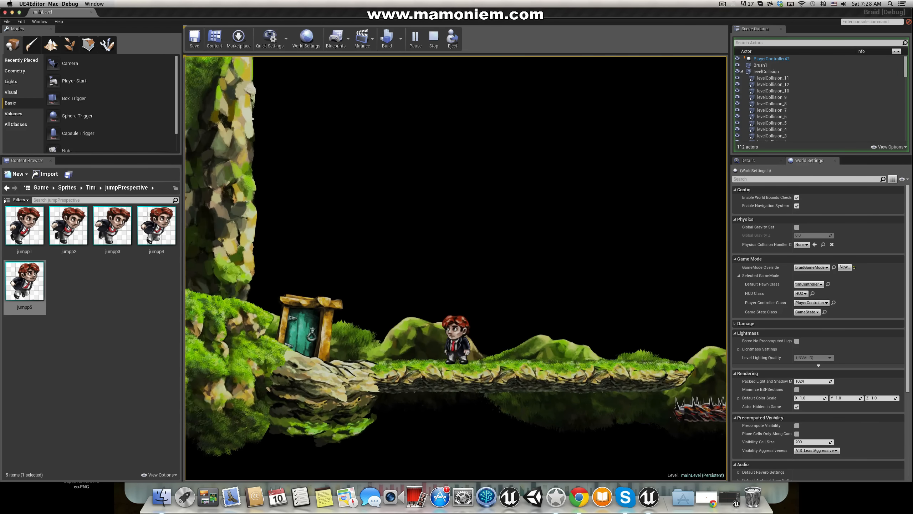
pyautogui.press('Right')
pyautogui.press('space')
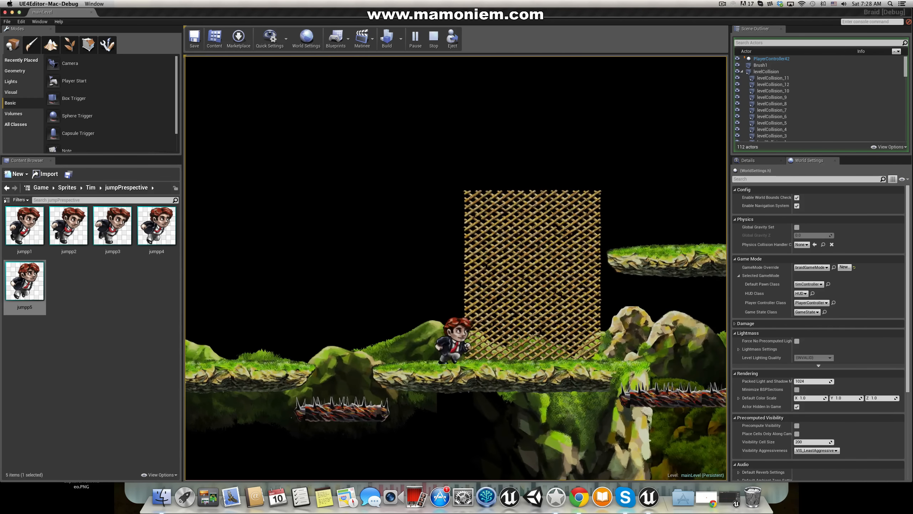
pyautogui.press('Left')
pyautogui.press('space')
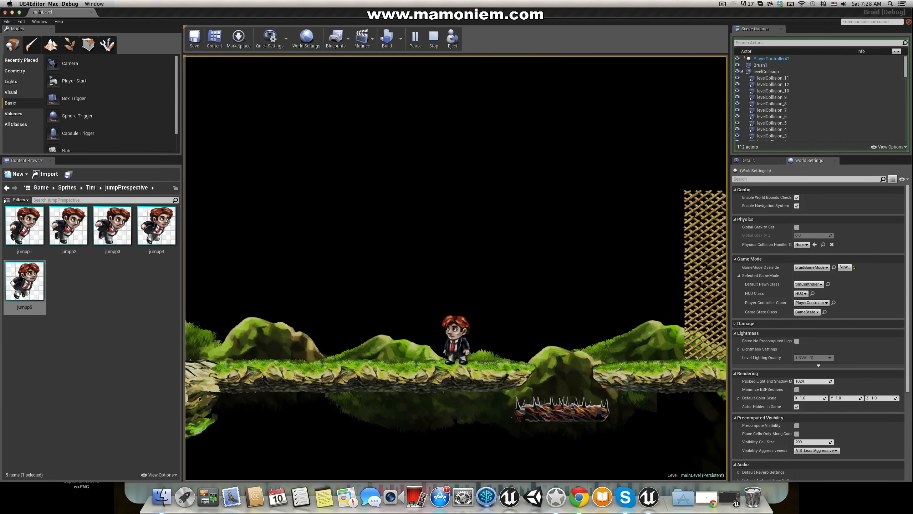